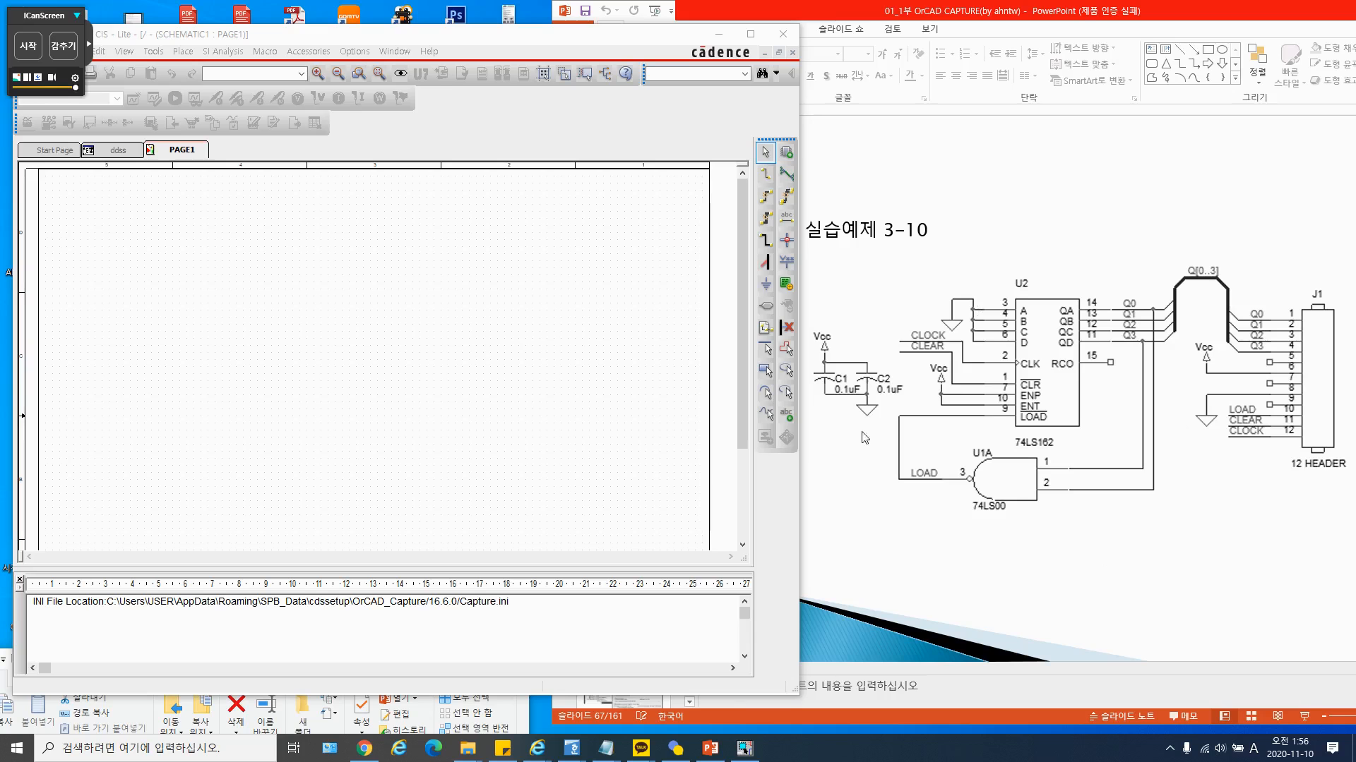
Add all Capture part libraries from Amplifier through Transistor to the part placement library list
left_click(787, 153)
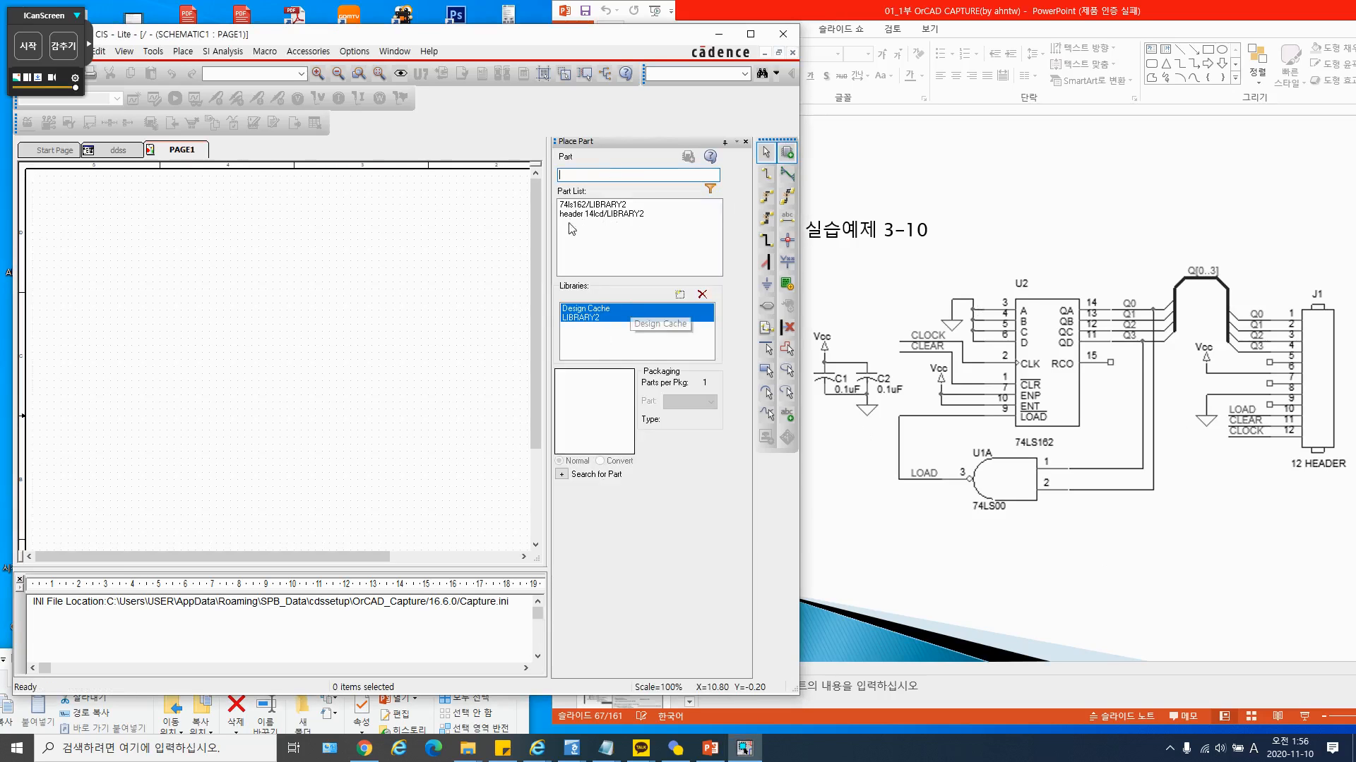
left_click(681, 296)
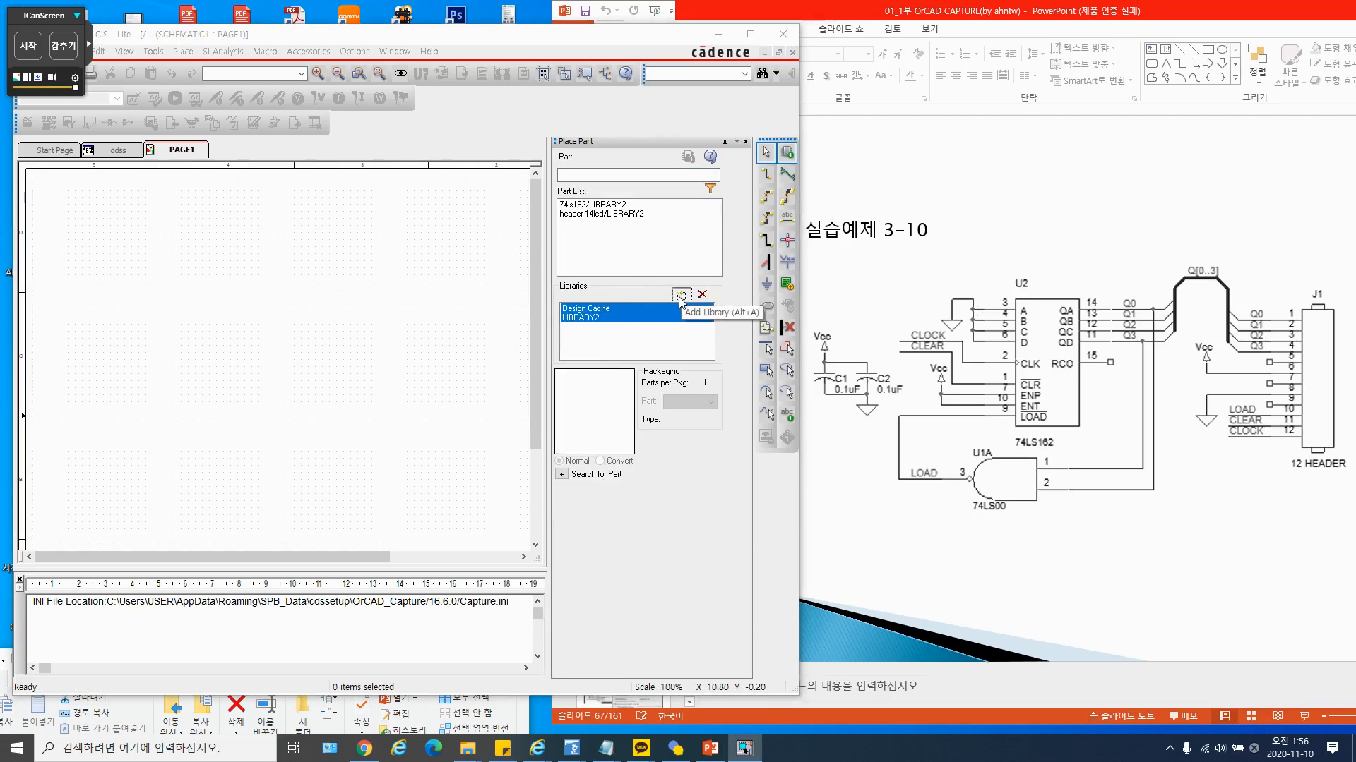
left_click(309, 388)
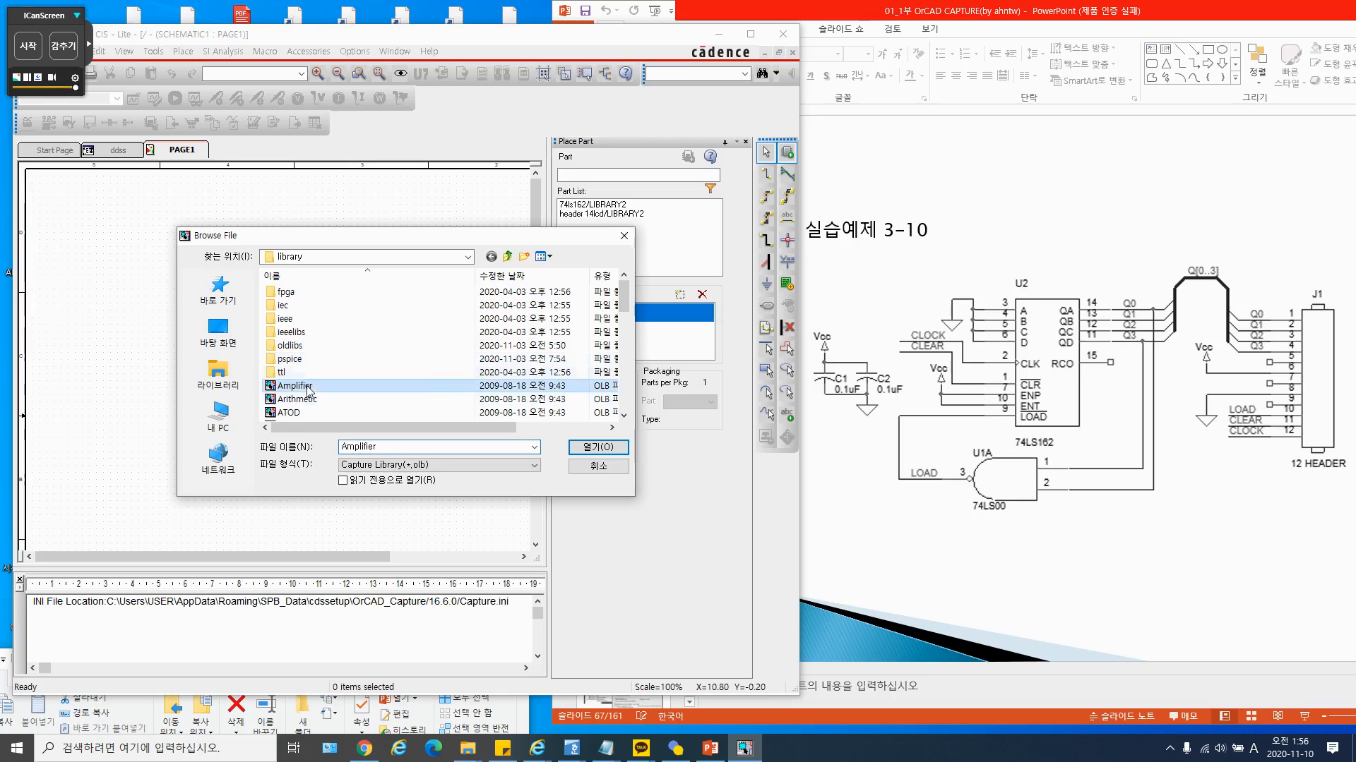
left_click_drag(624, 300, 616, 438)
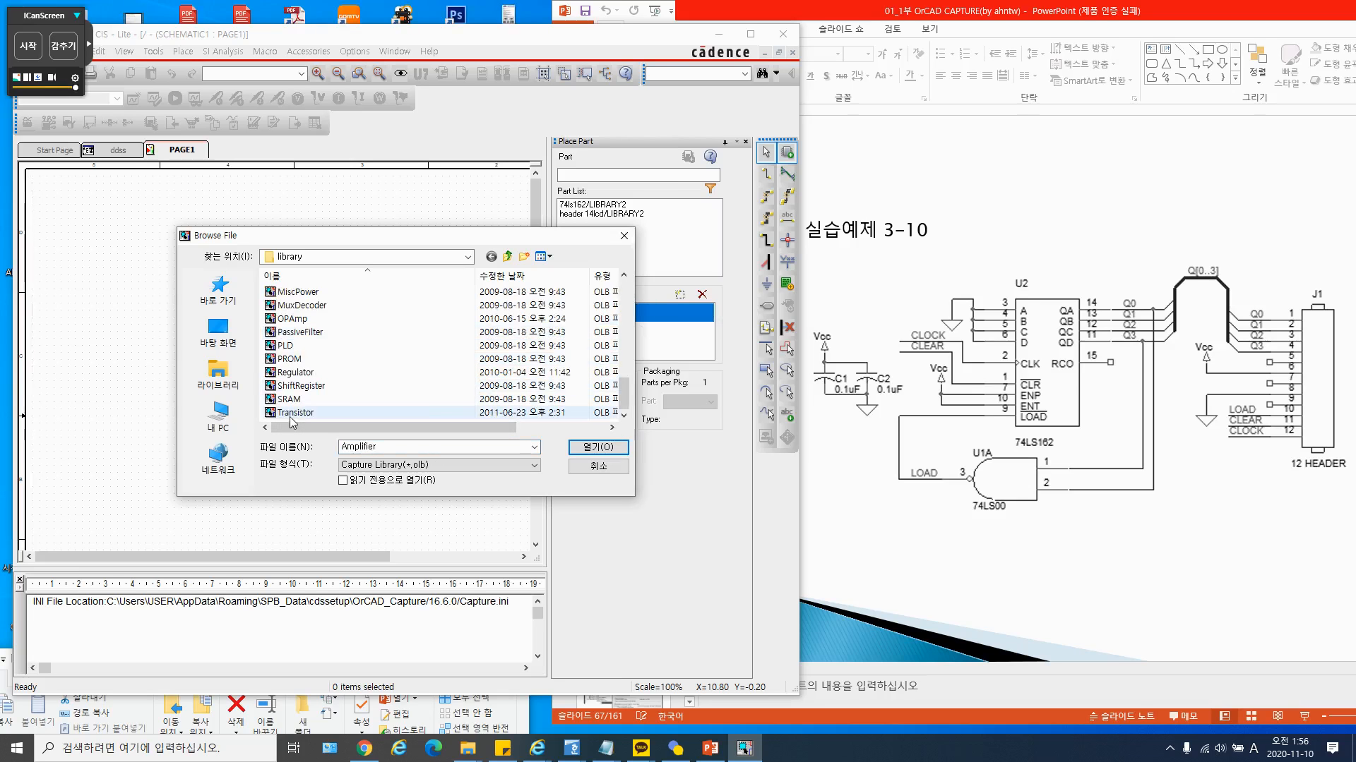
left_click(289, 413, "shift")
left_click(598, 447)
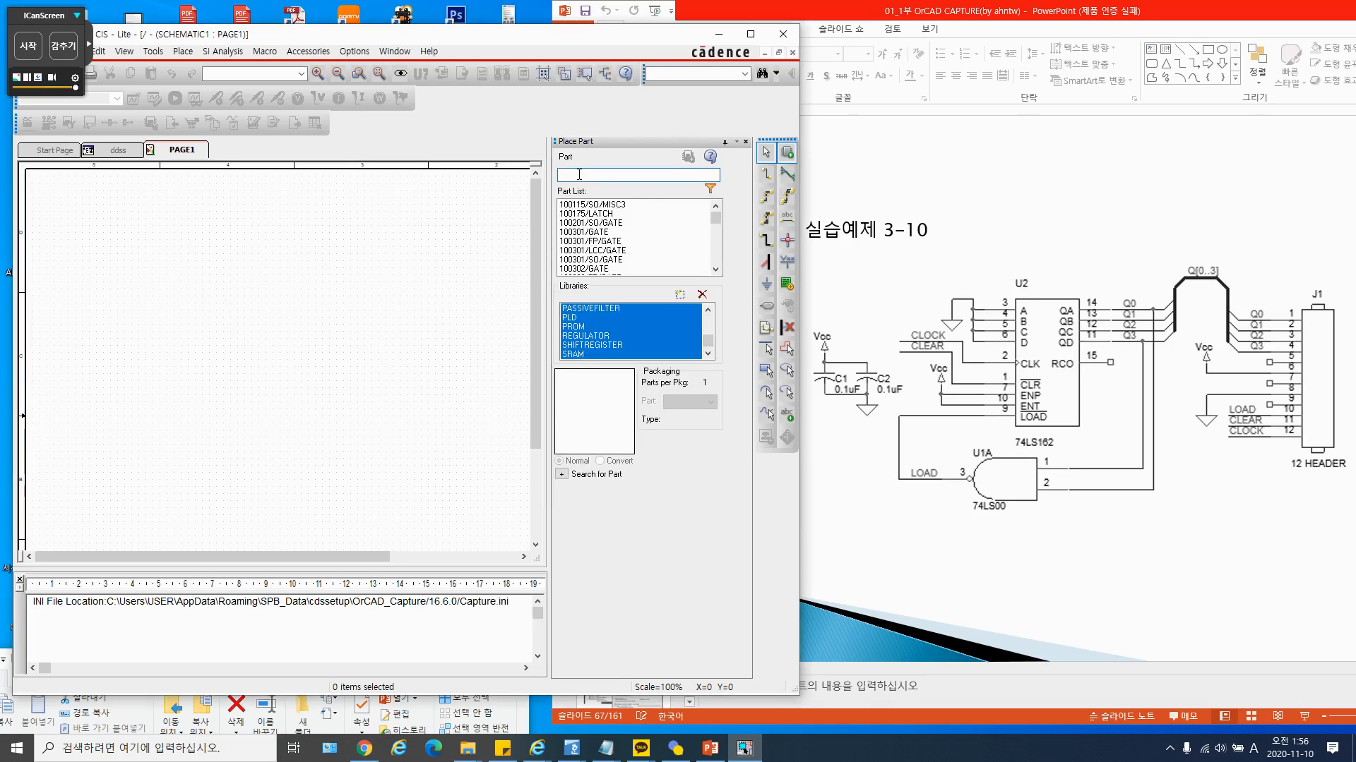
Find the 74LS162 part in the COUNTER library and place one in the upper-left area of the schematic page
left_click(579, 174)
type("74ls")
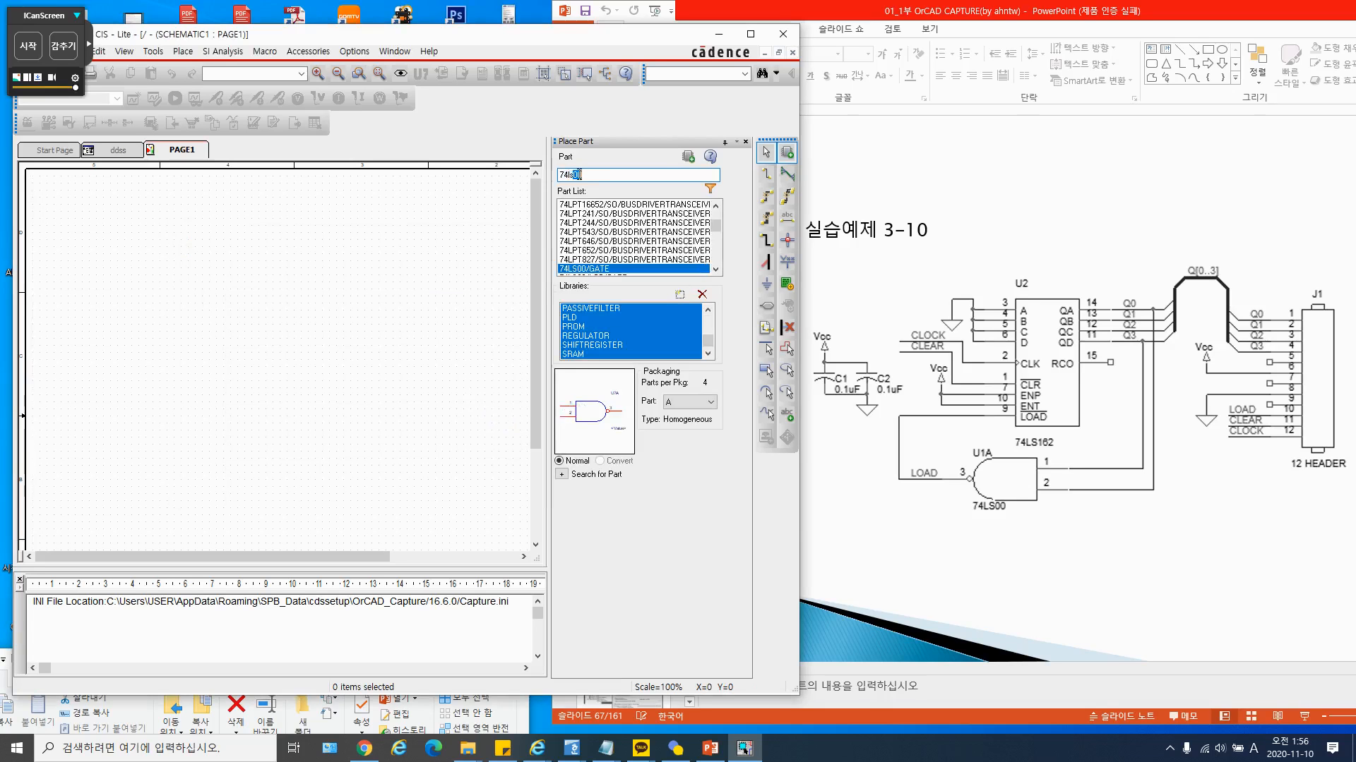
type("16")
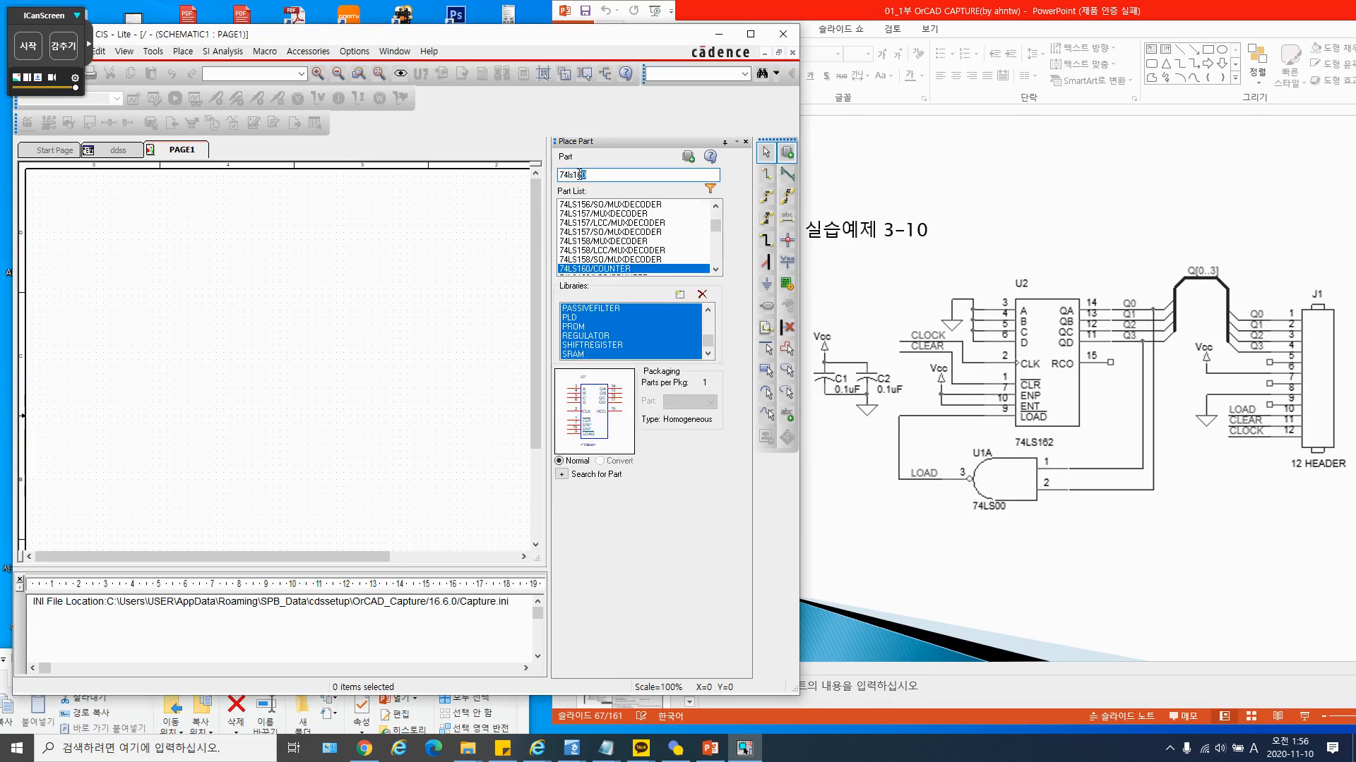
type("2")
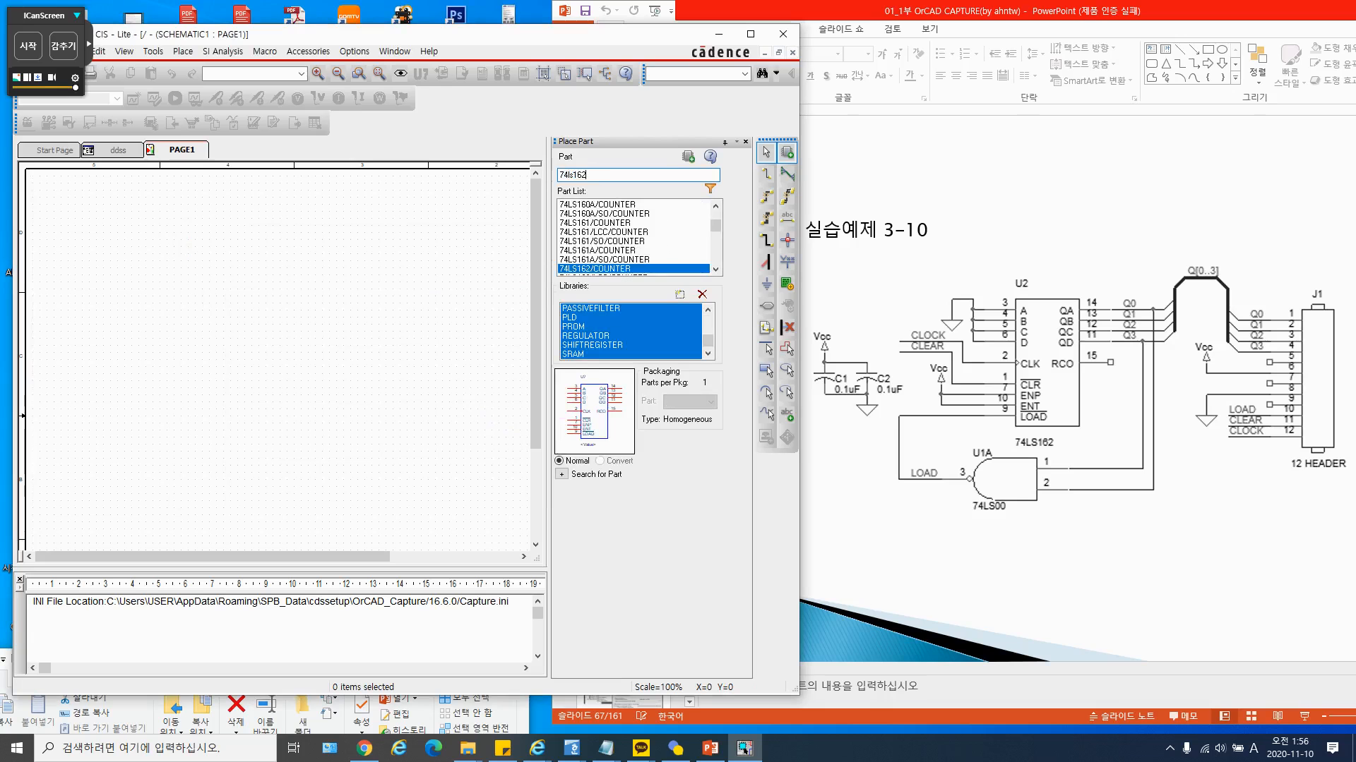
double_click(596, 269)
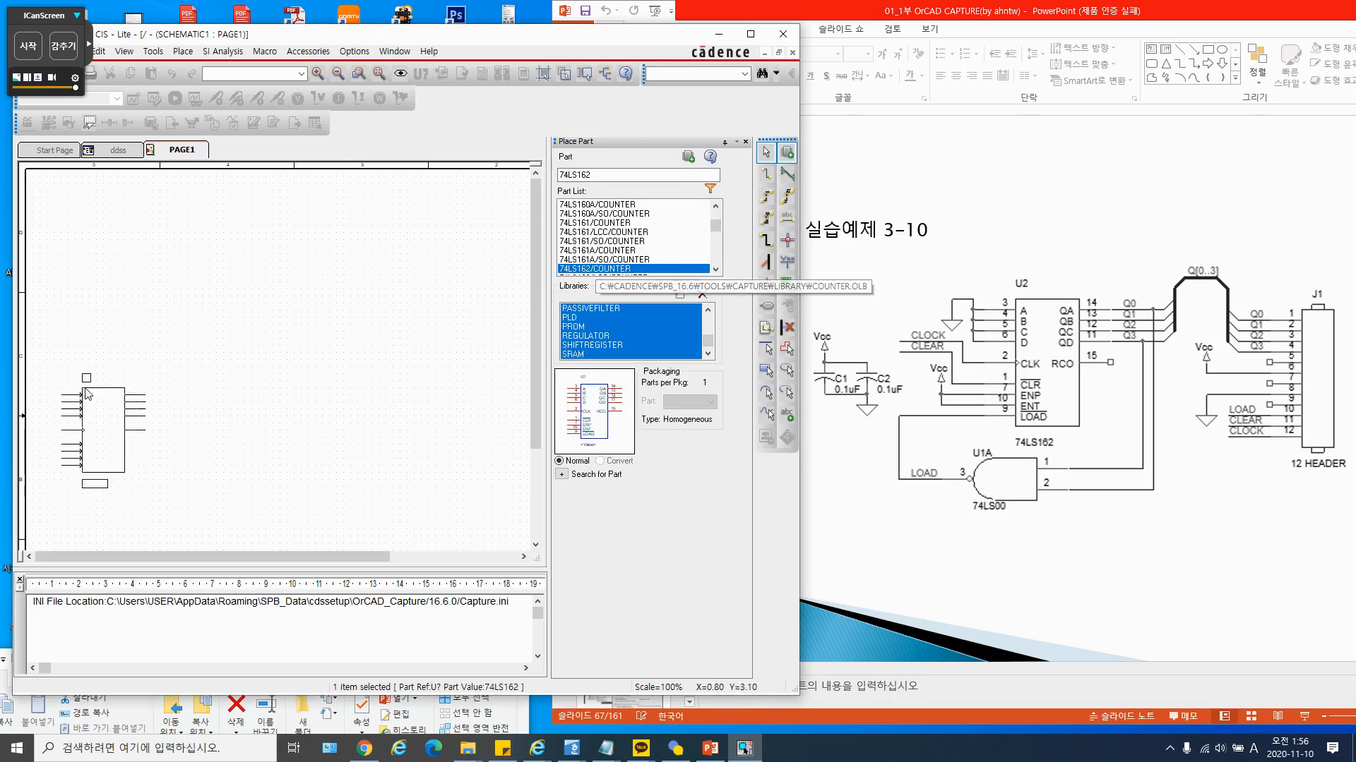
left_click(202, 276)
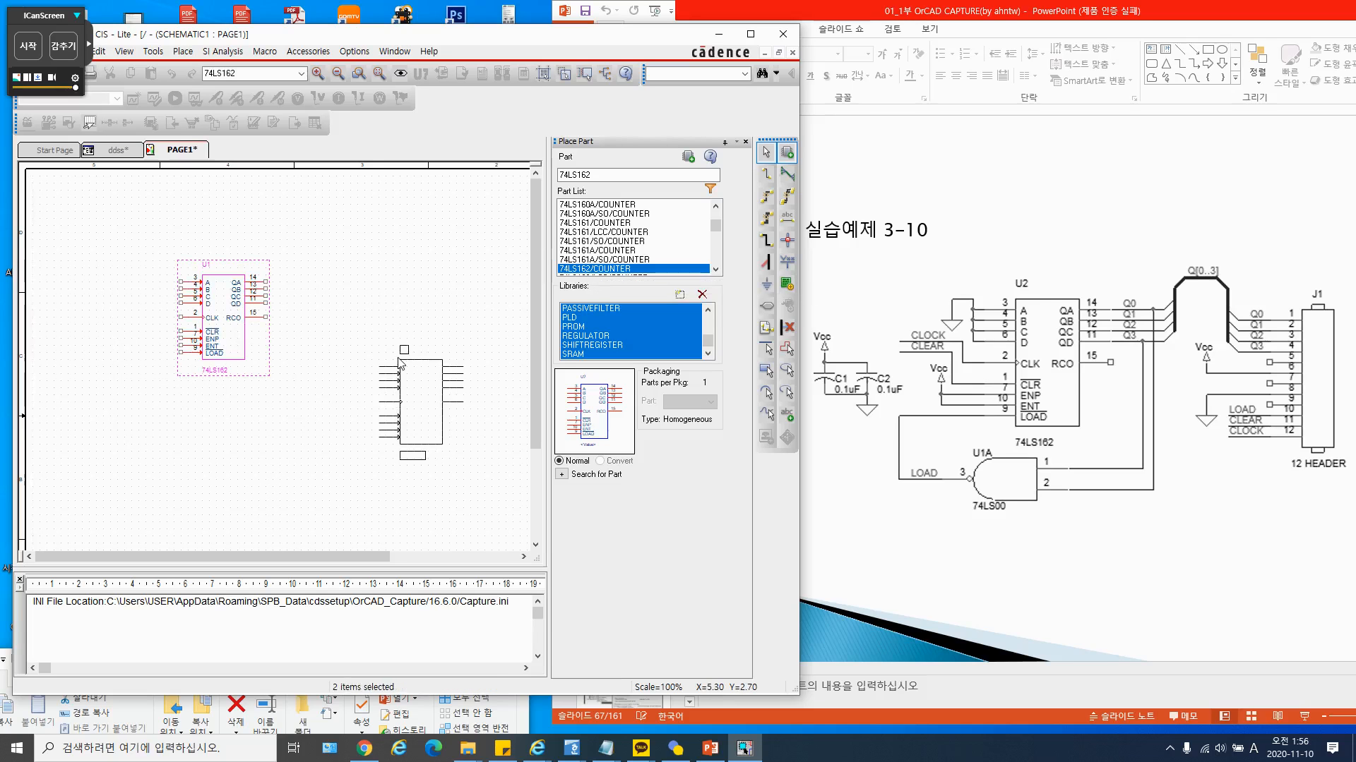
Find the 74LS00 NAND gate and place one below the 74LS162 counter
left_click_drag(617, 176, 531, 180)
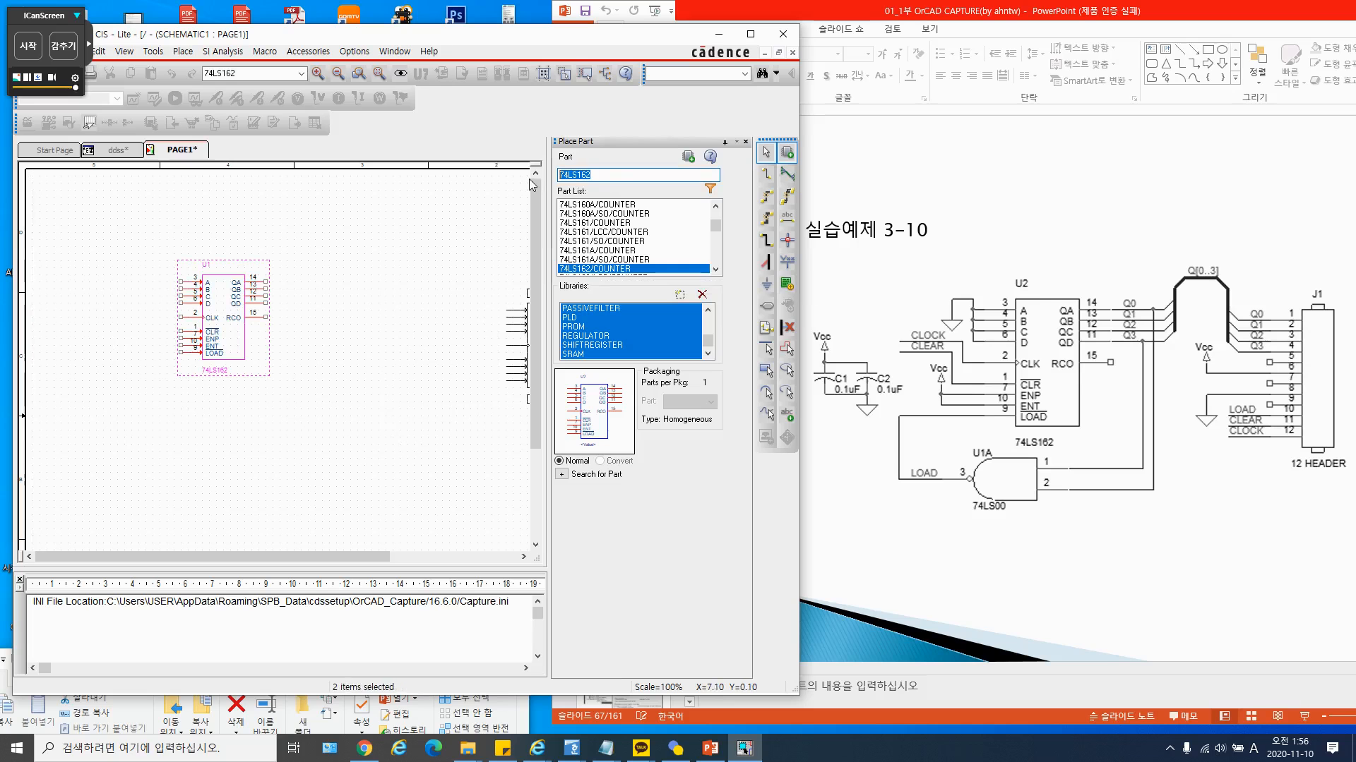
type("74ls")
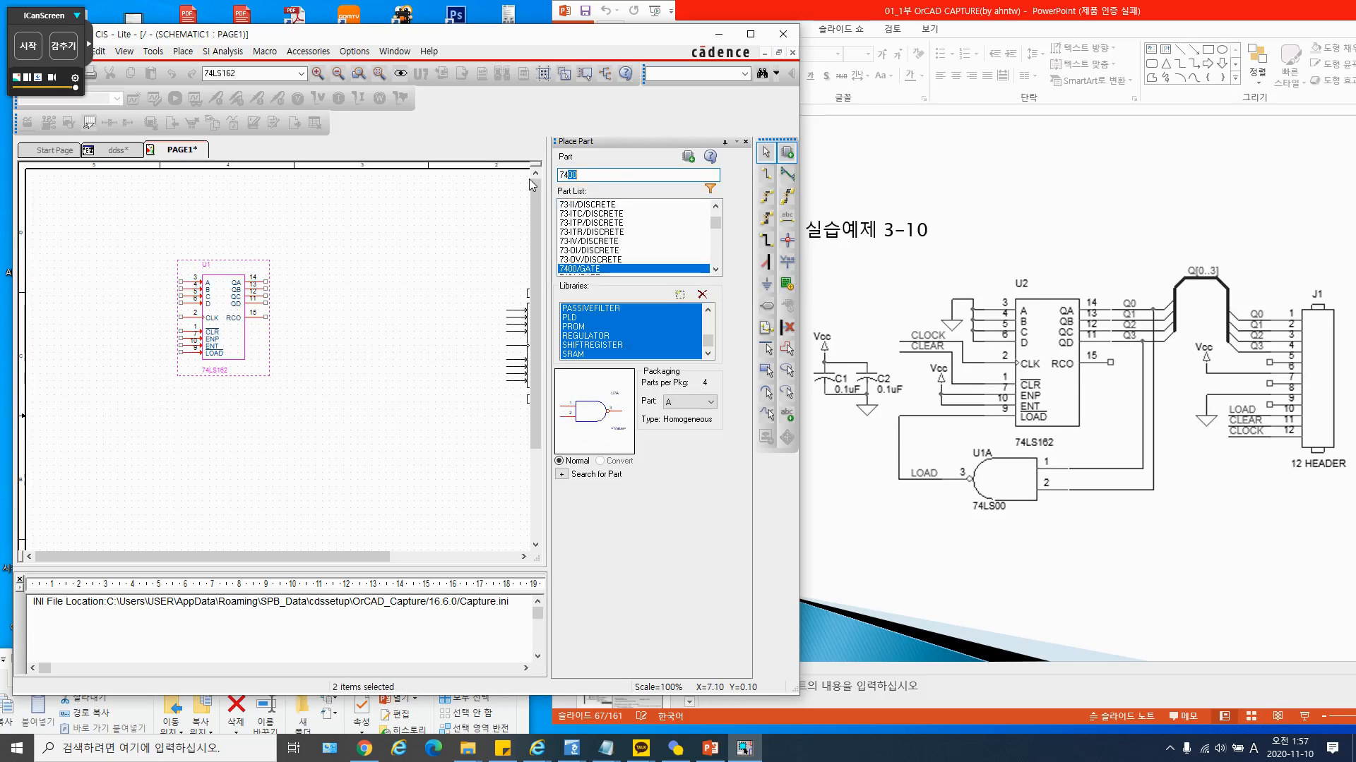
type("00")
key("Return")
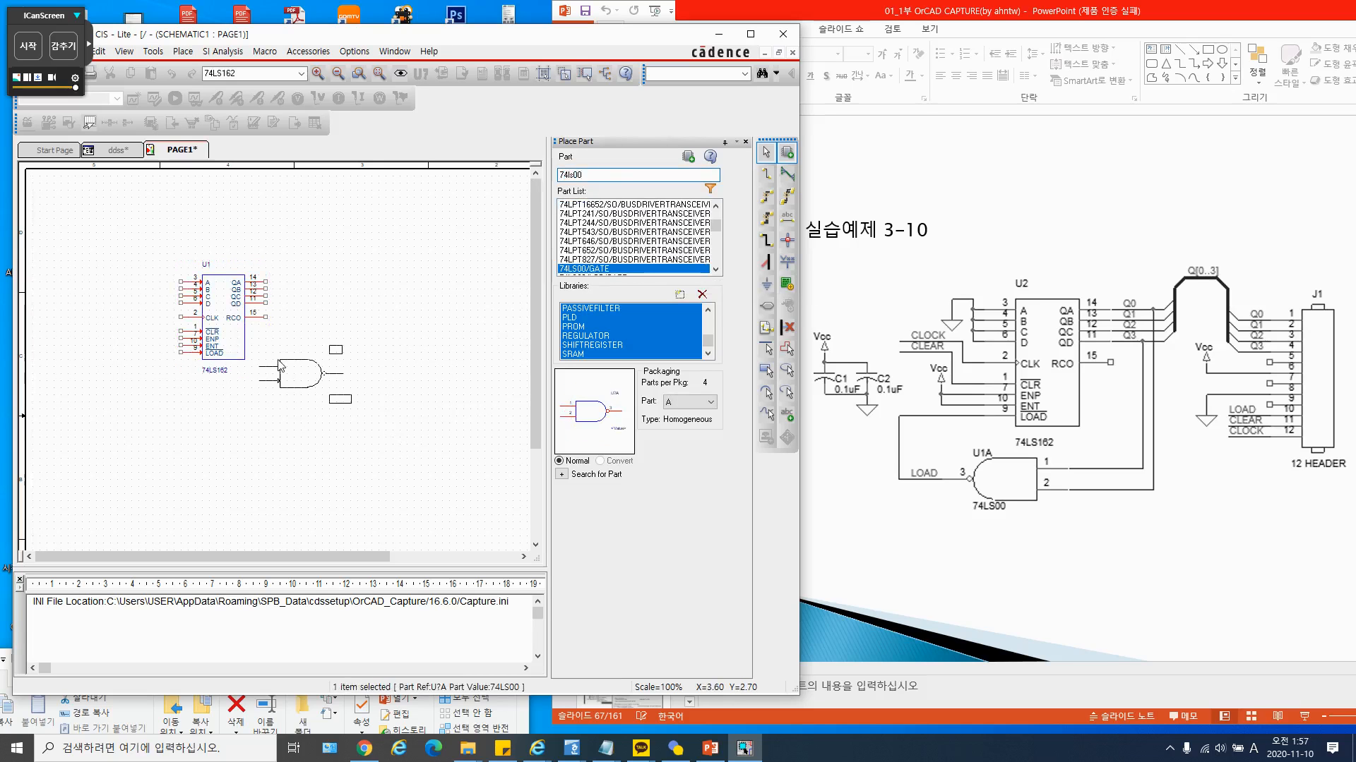
left_click(192, 449)
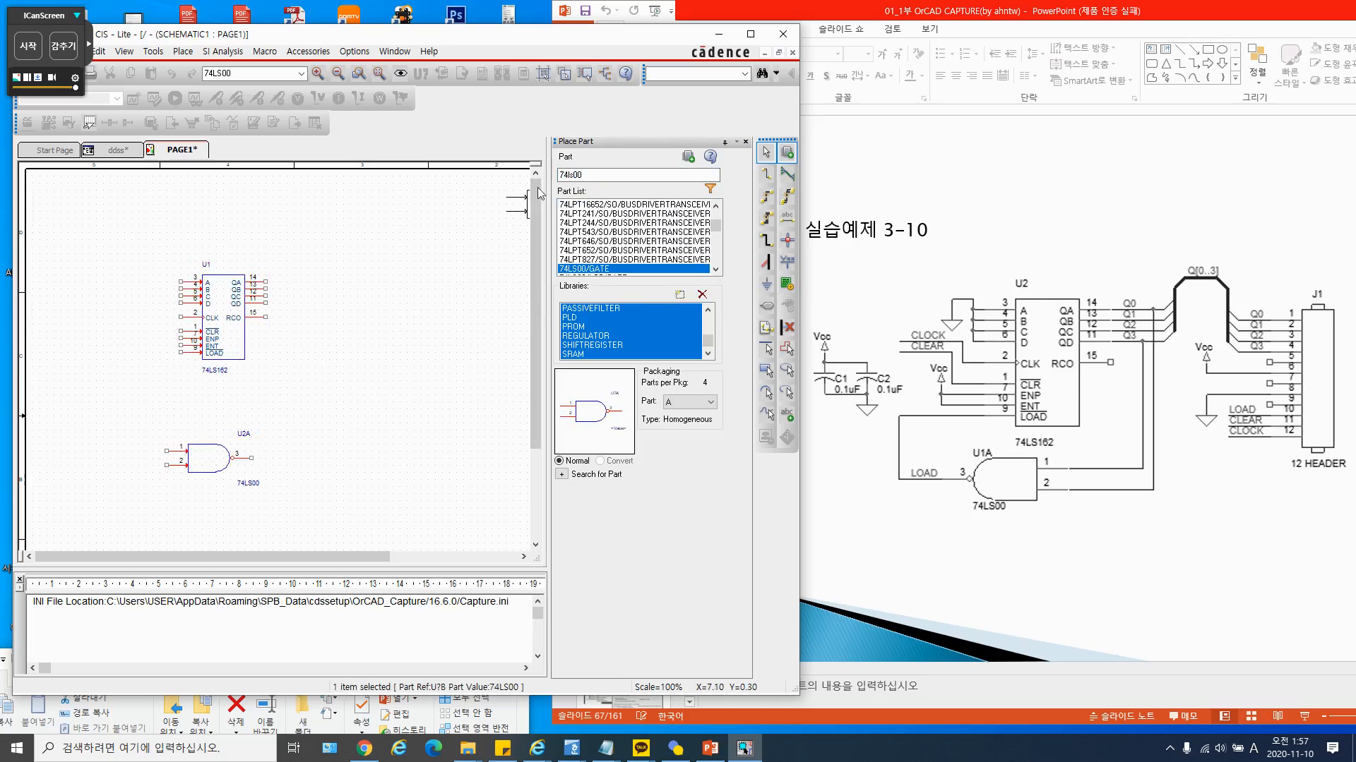
Find the HEADER 12 connector and place one on the page, well to the right of the 74LS162
double_click(595, 176)
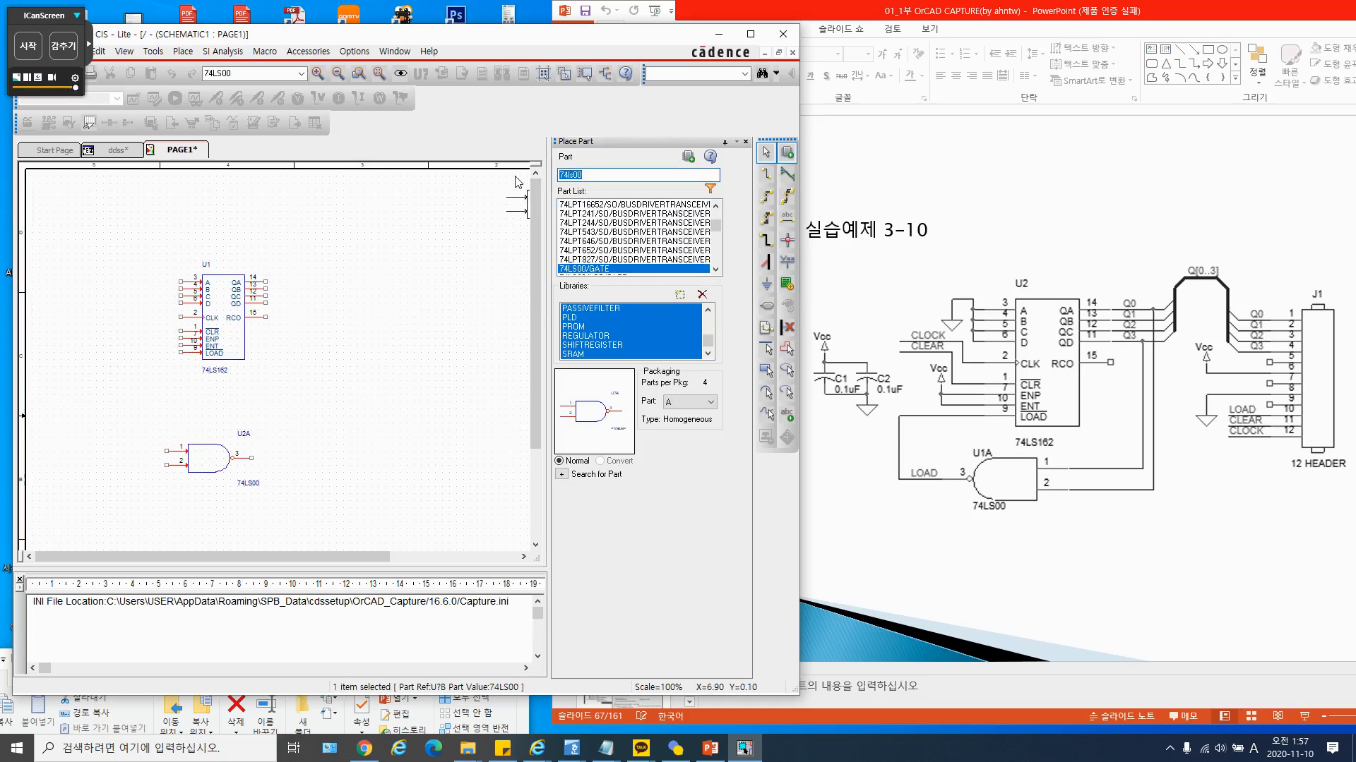
type("head")
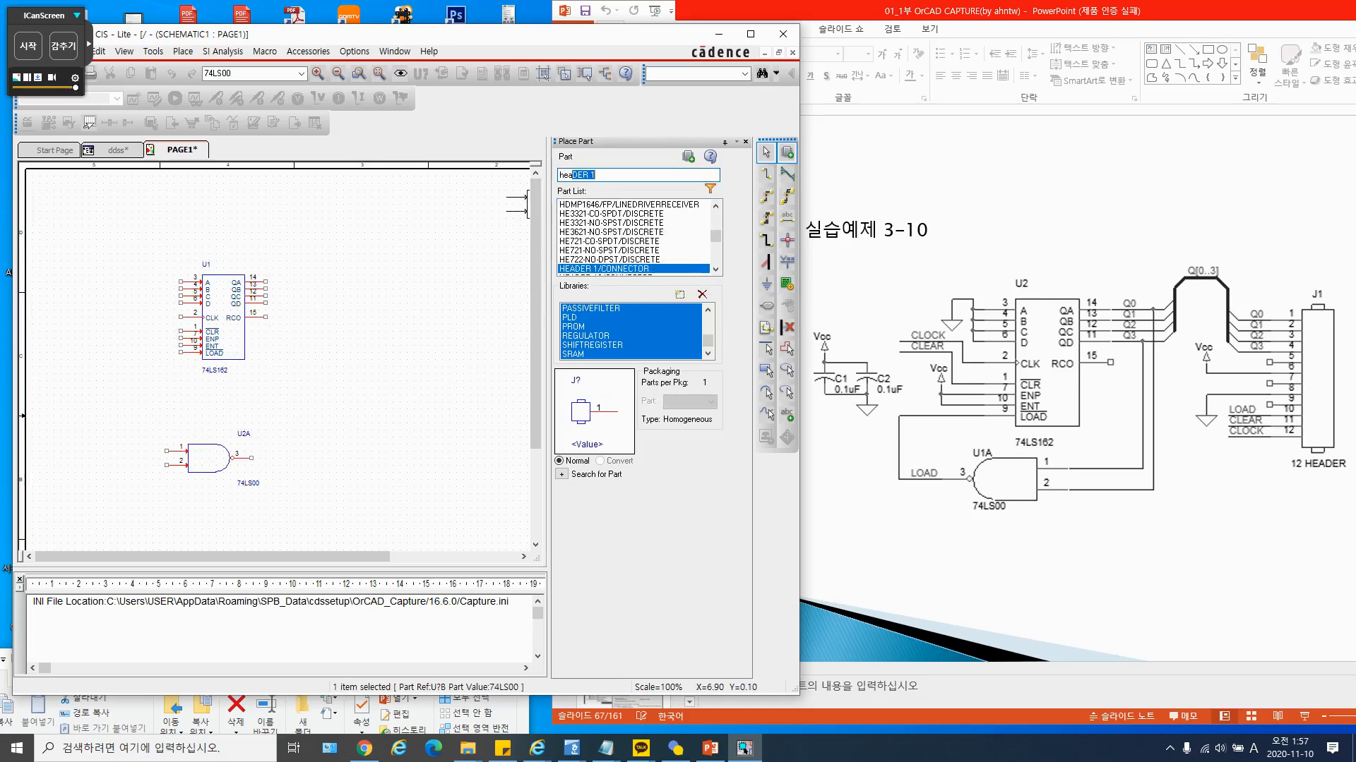
type("er 12")
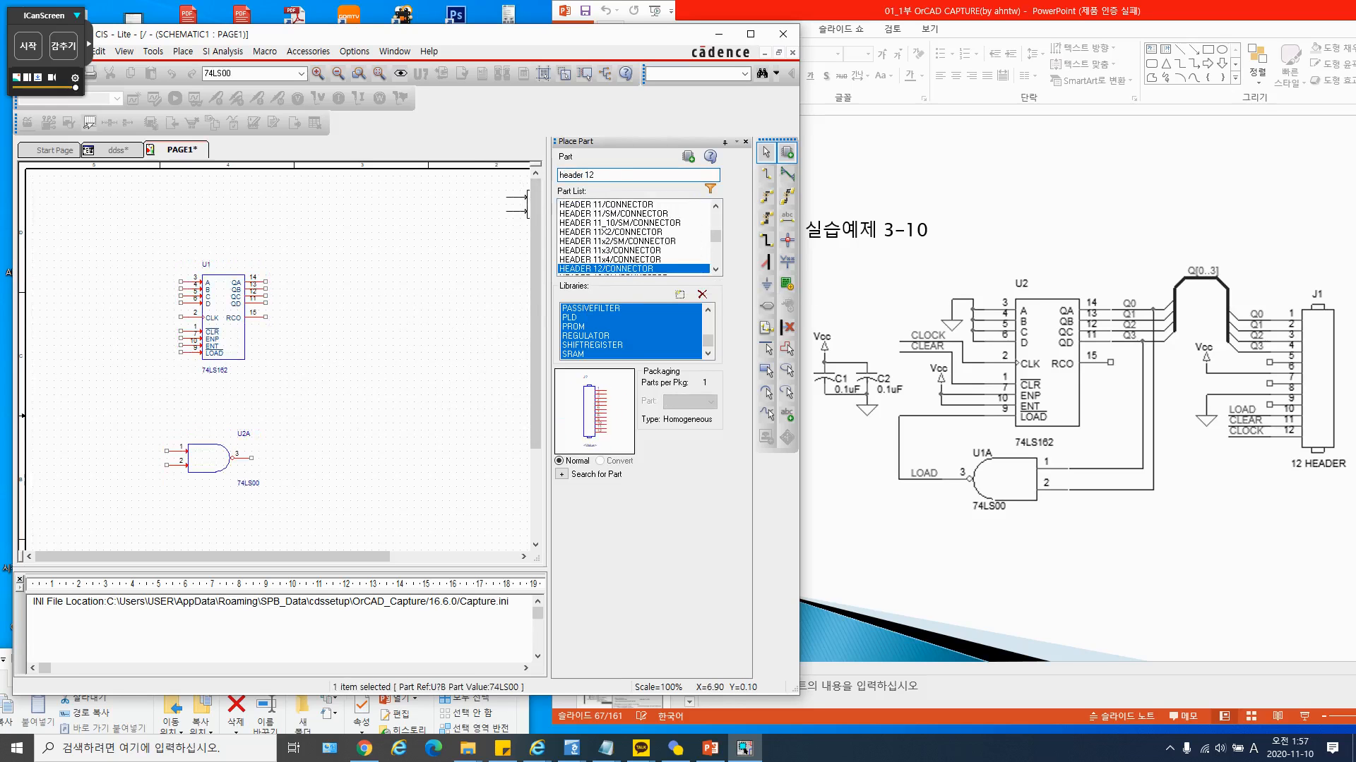
key("Return")
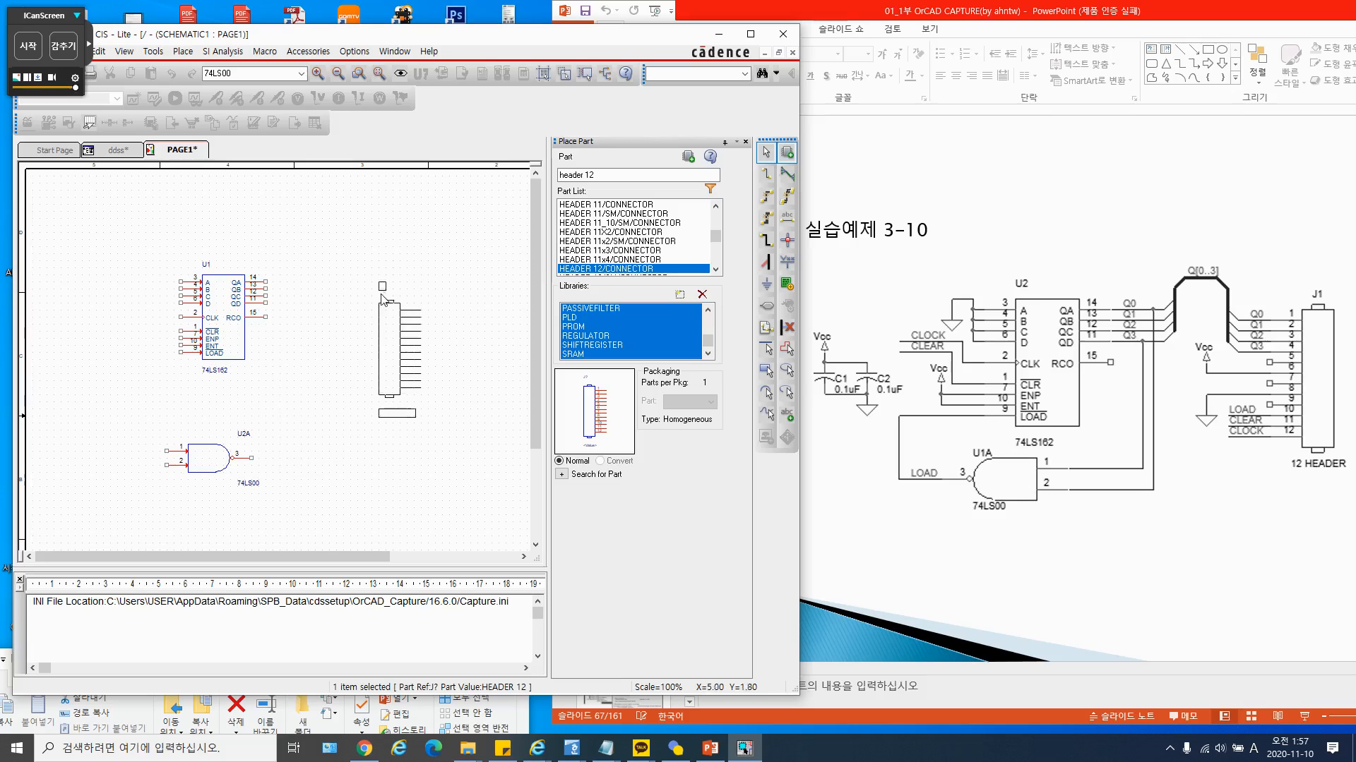
left_click(425, 286)
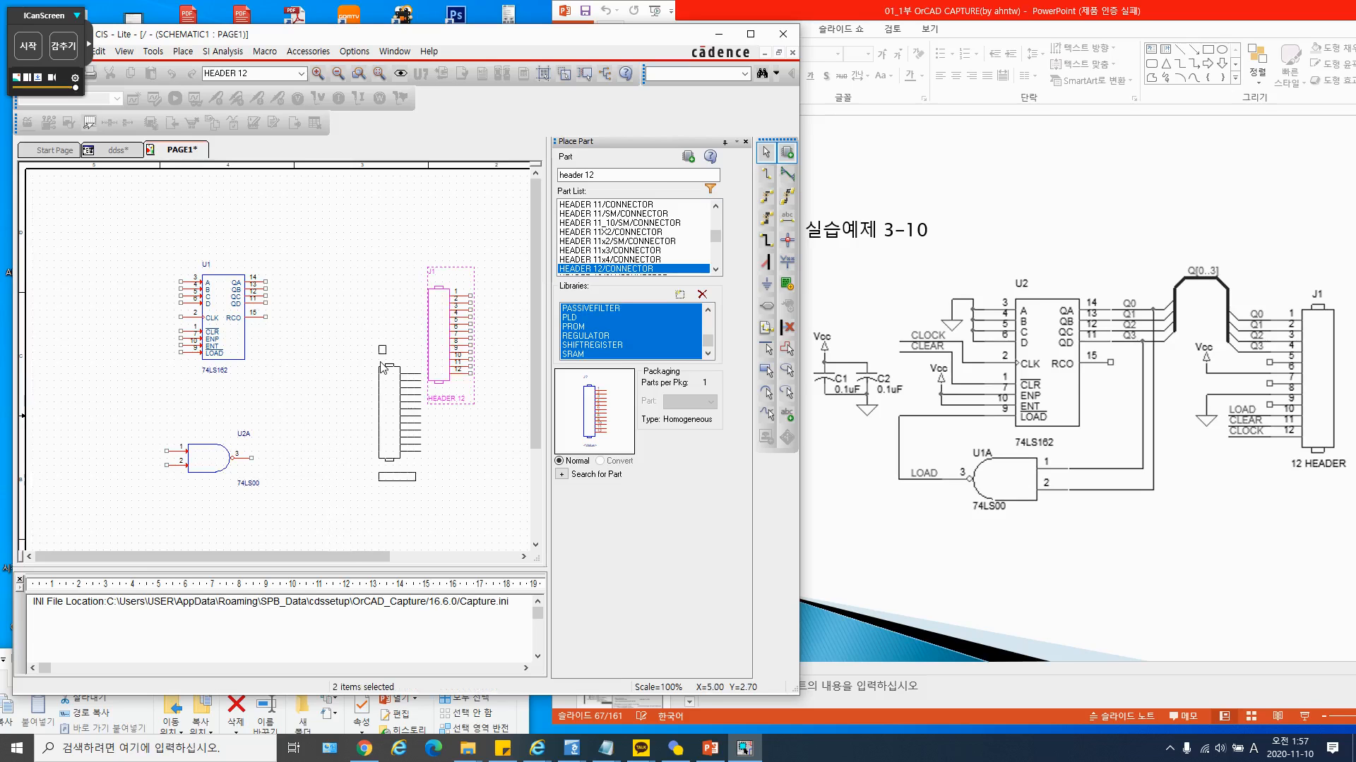
key("Escape")
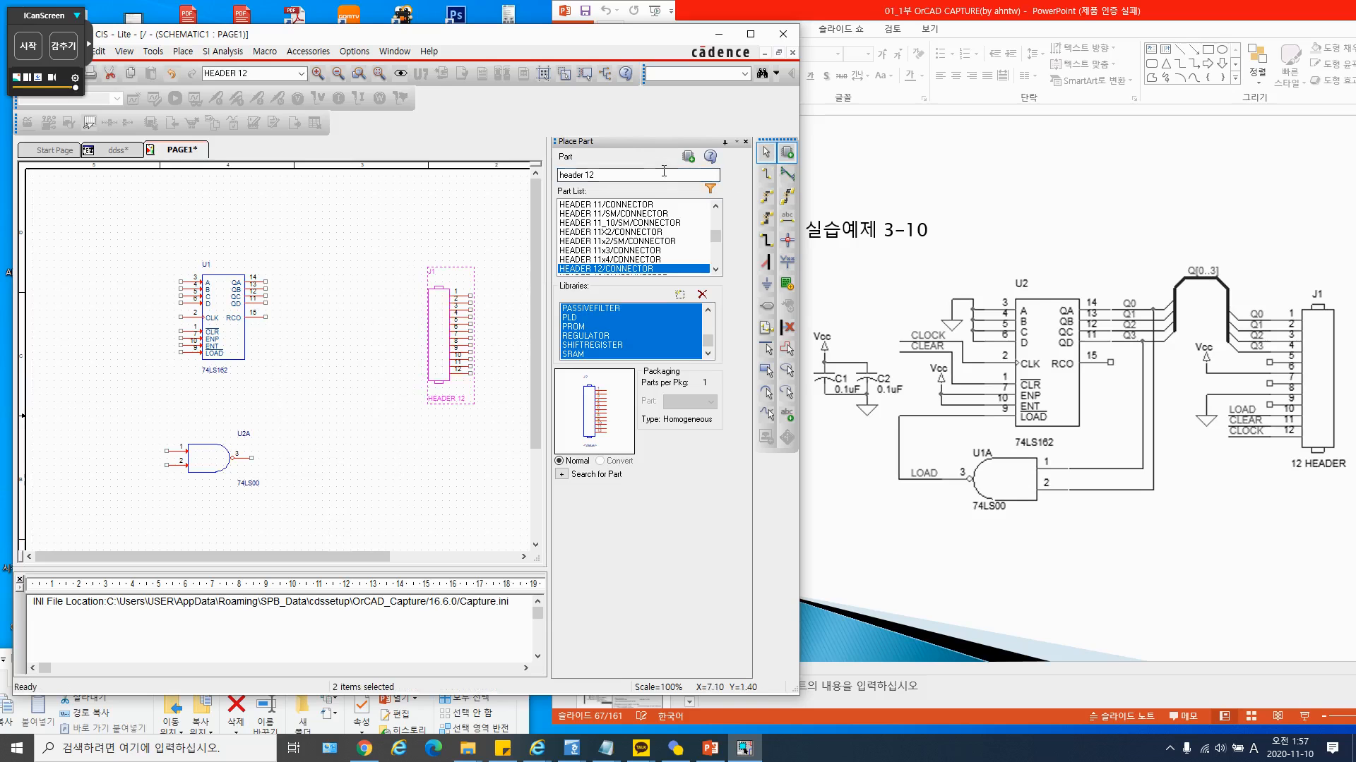
Place two CAP capacitors side by side left of the 74LS162, and move that counter slightly to the right
left_click_drag(664, 171, 556, 175)
type("cap")
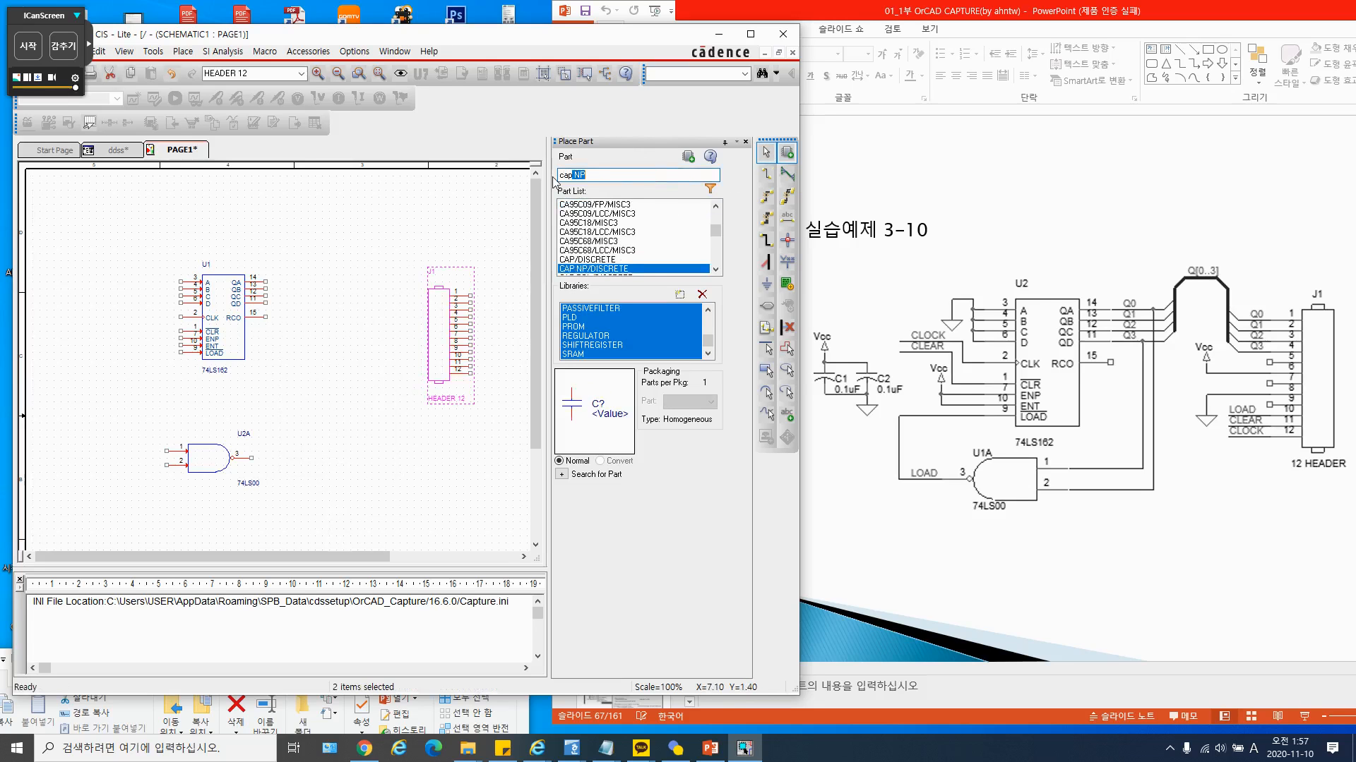
key("Return")
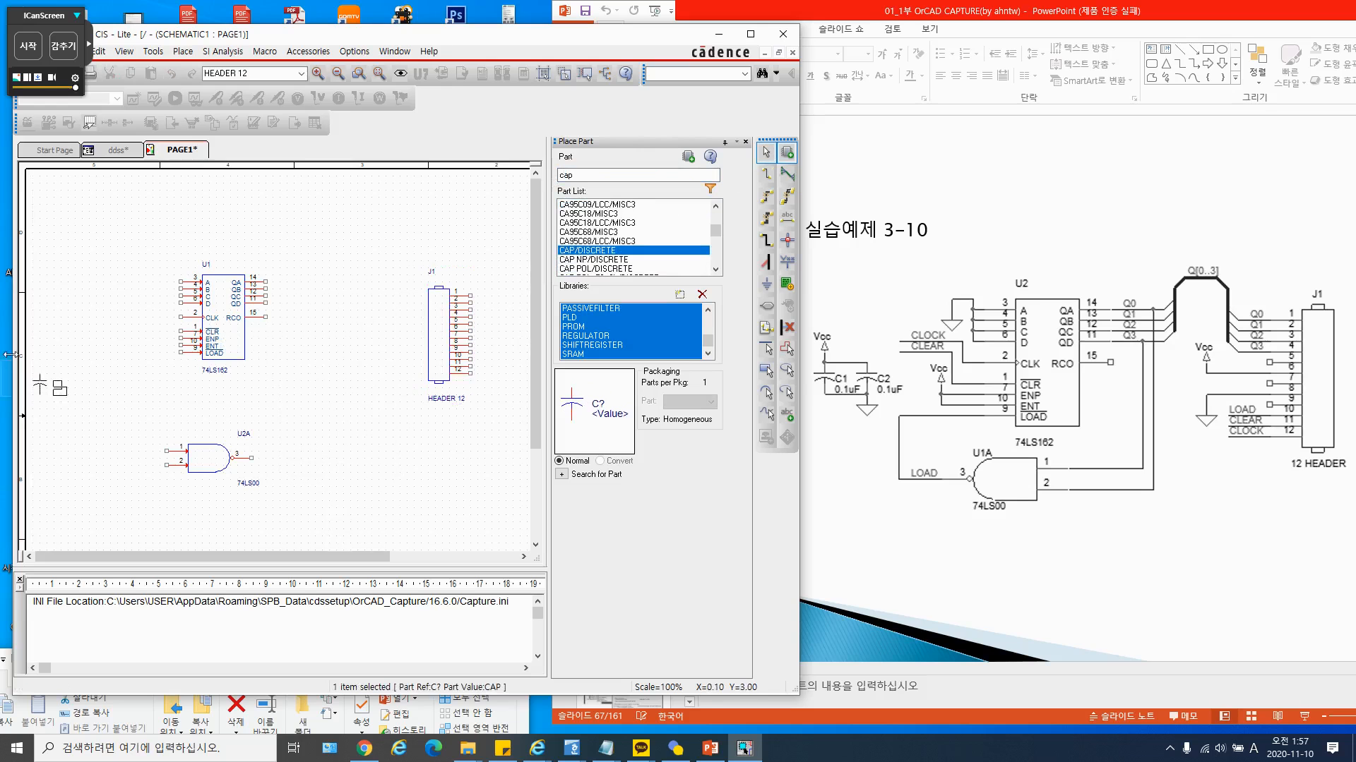
left_click(61, 338)
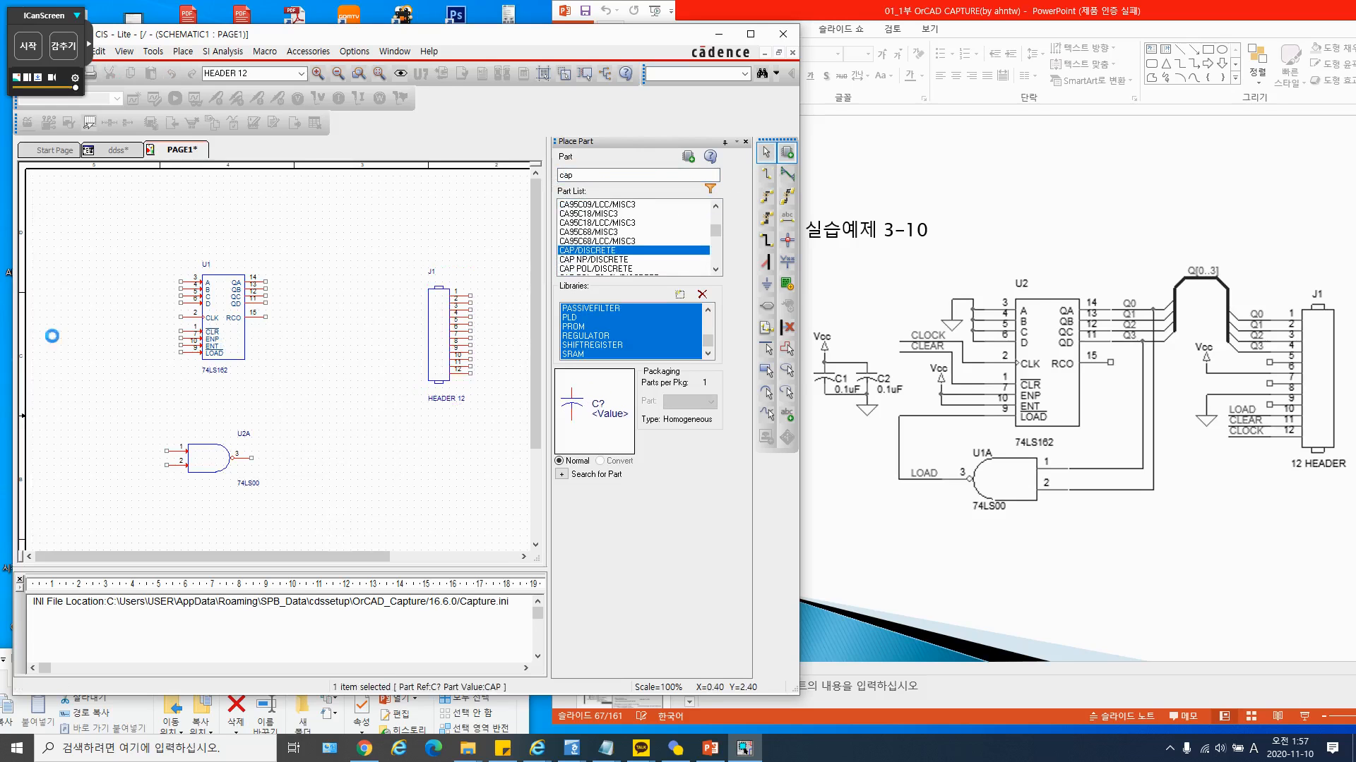
left_click(95, 341)
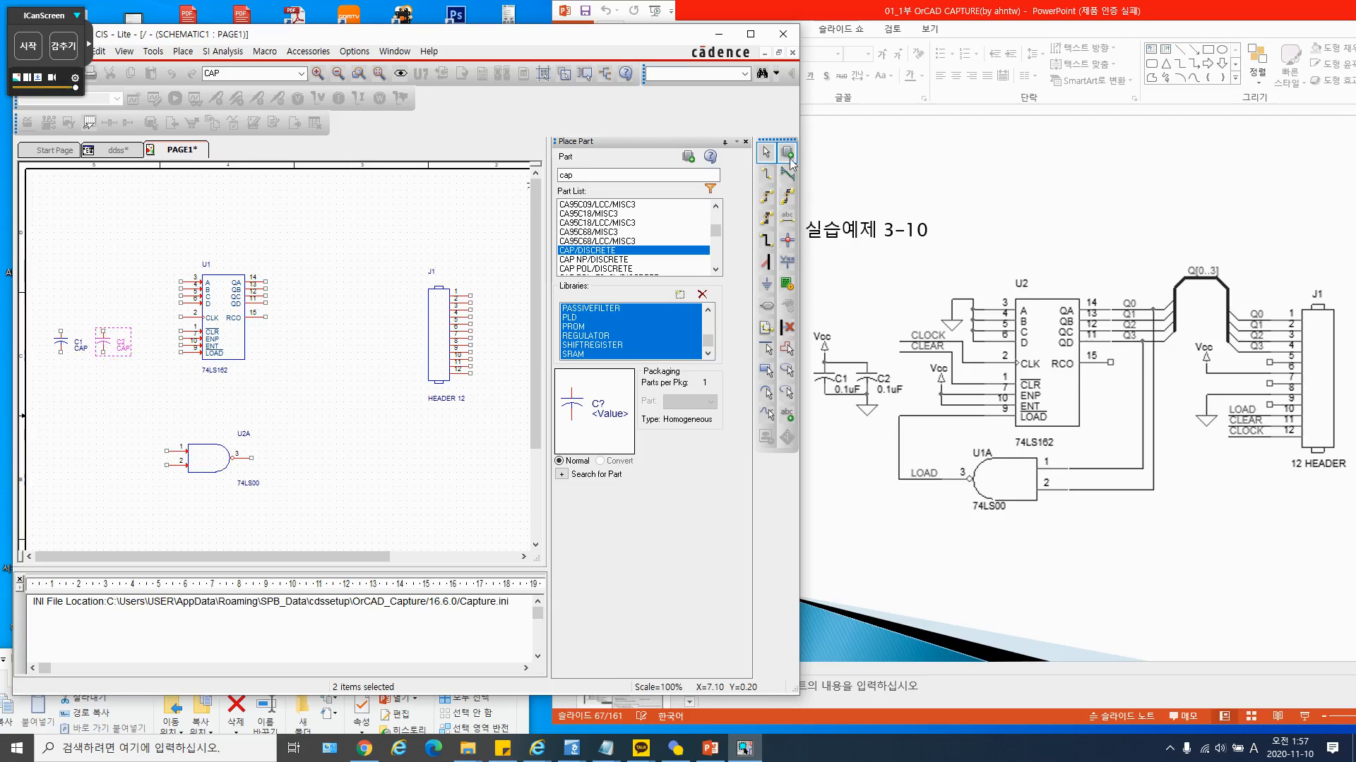
left_click(767, 154)
left_click(341, 397)
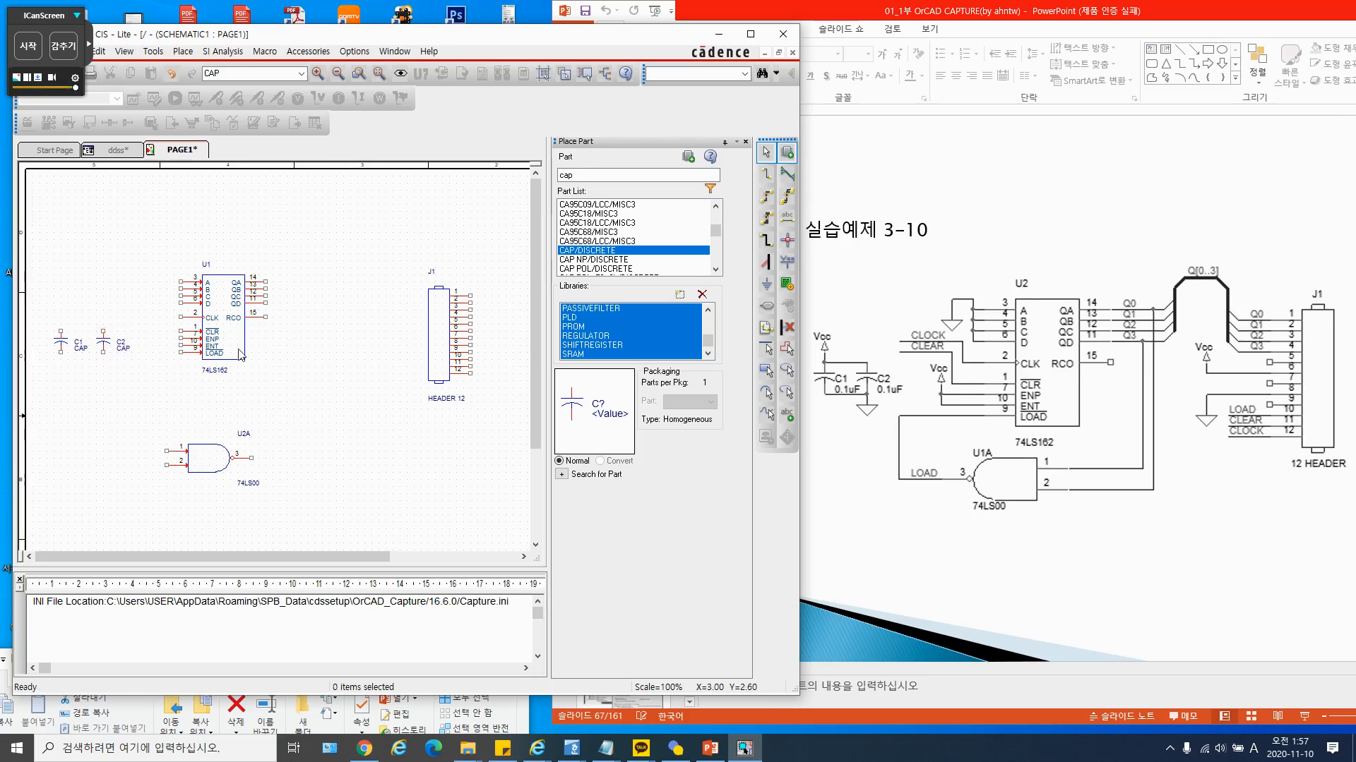
left_click_drag(228, 329, 270, 336)
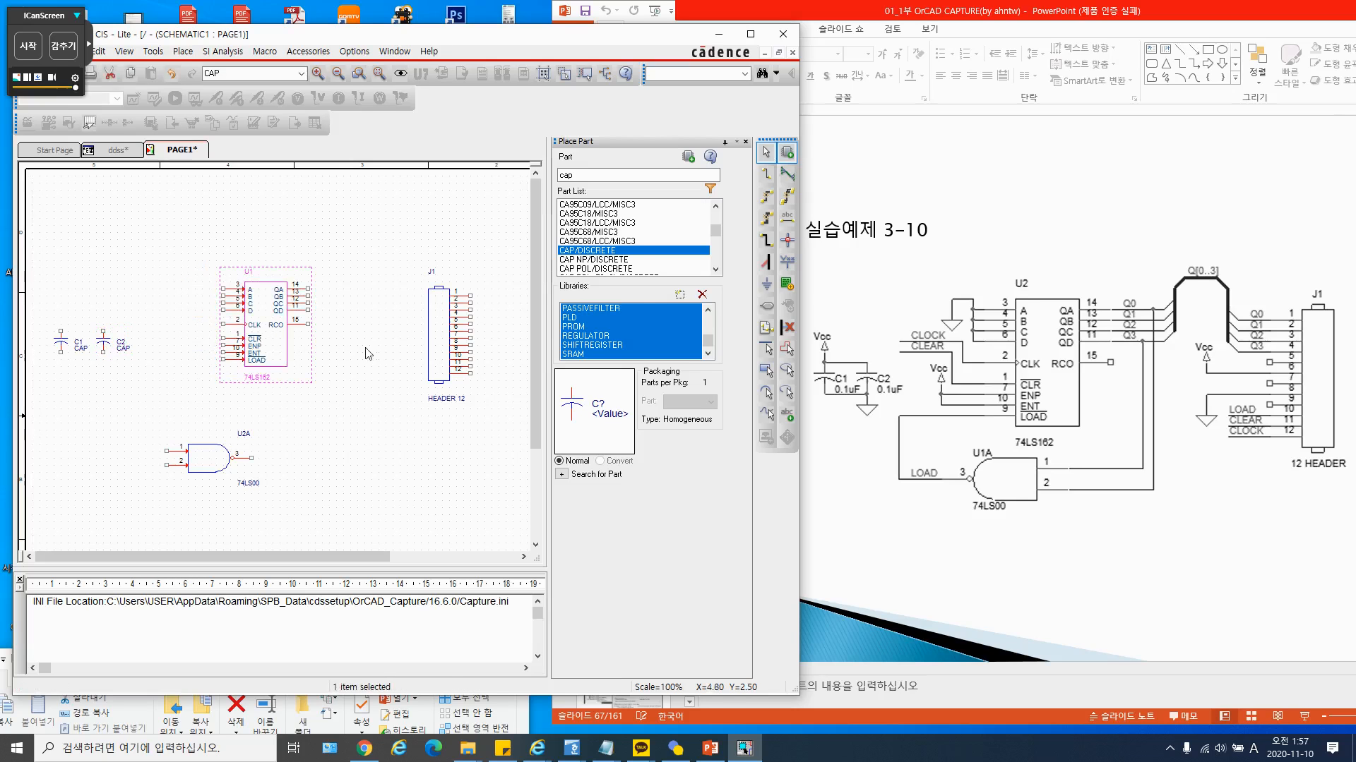
right_click(439, 322)
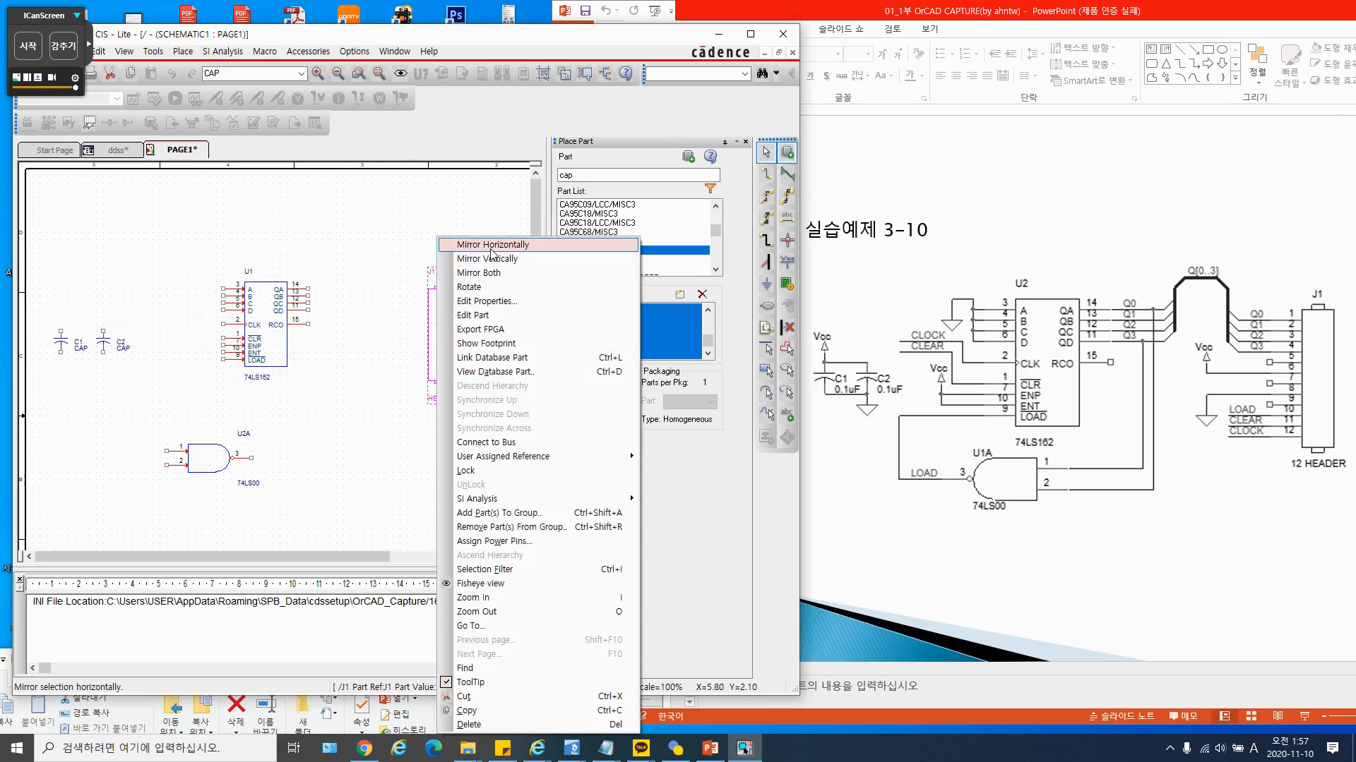
left_click(492, 260)
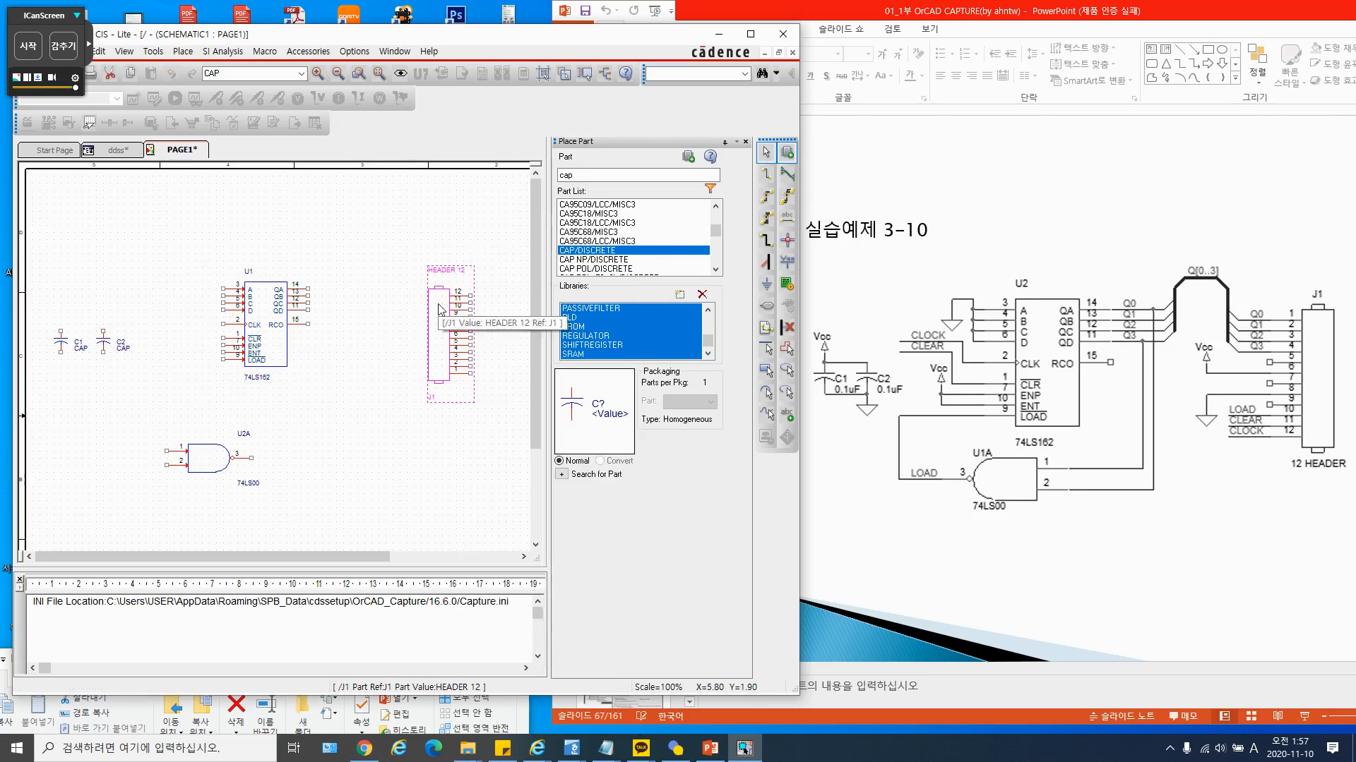
right_click(439, 308)
left_click(488, 259)
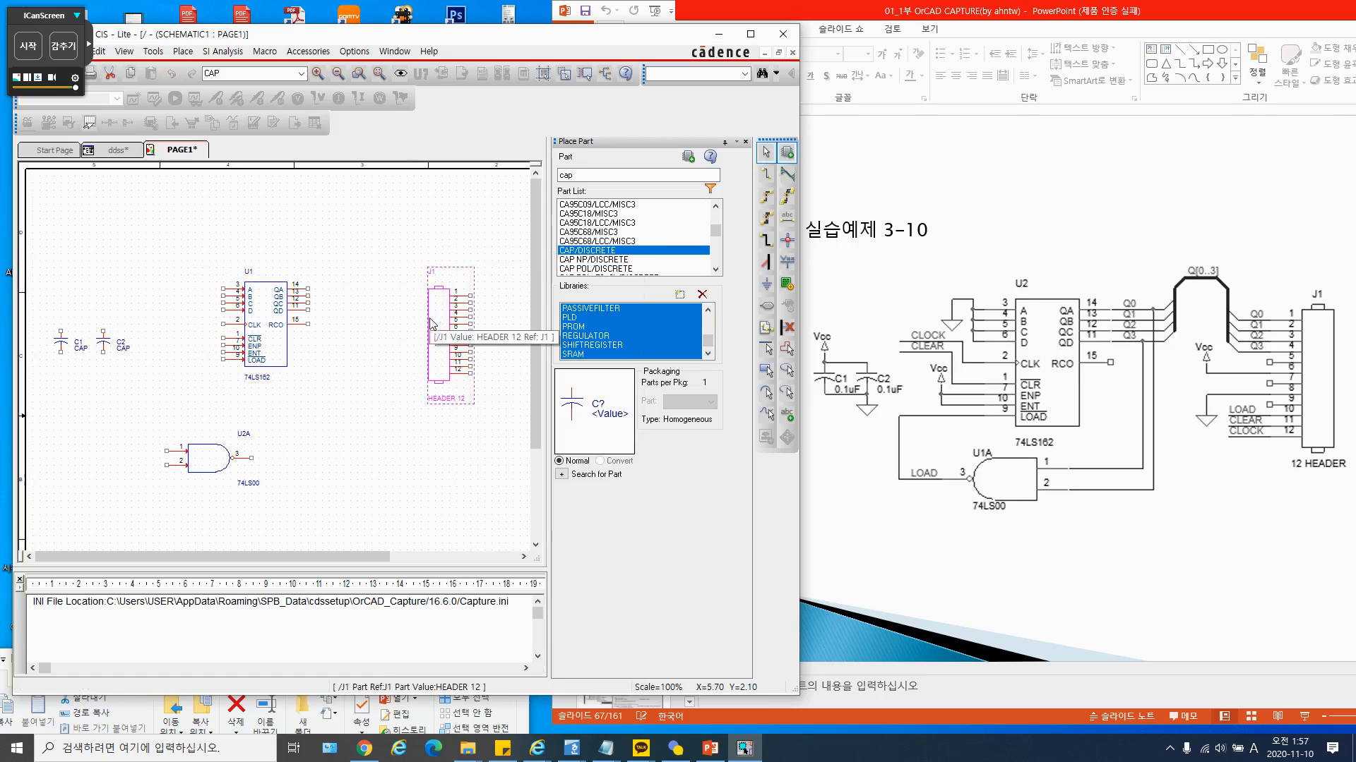
Mirror the HEADER 12 connector horizontally so its pins face the counter, and move it slightly to the right
right_click(433, 323)
left_click(480, 244)
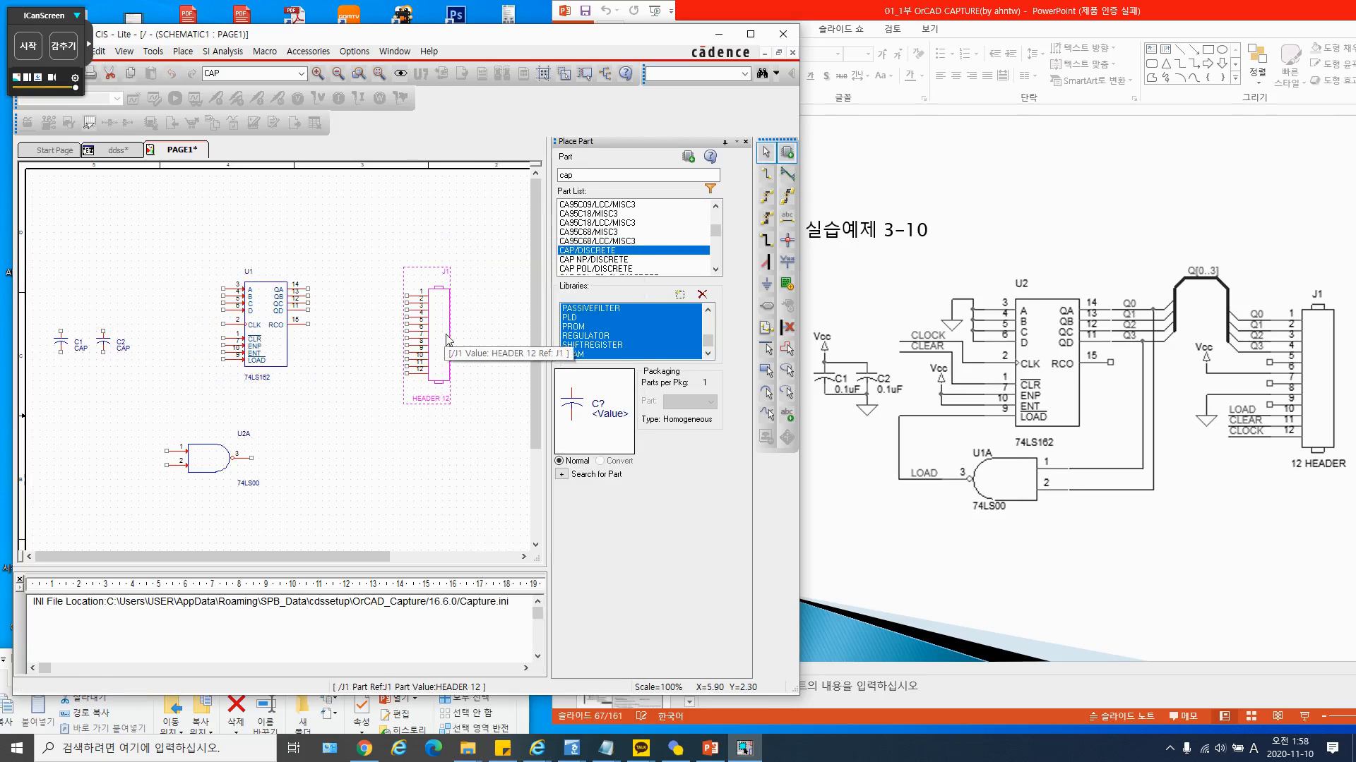
left_click_drag(447, 338, 482, 332)
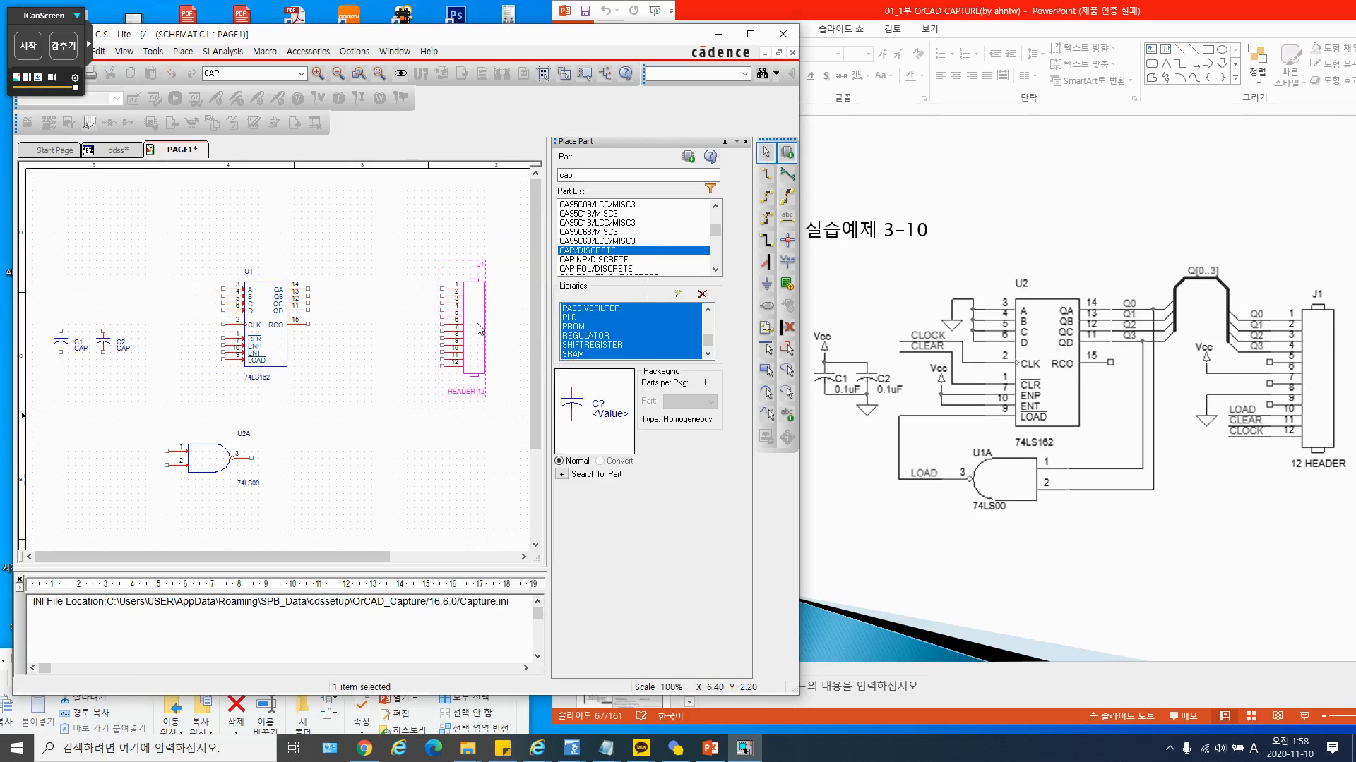
left_click(434, 432)
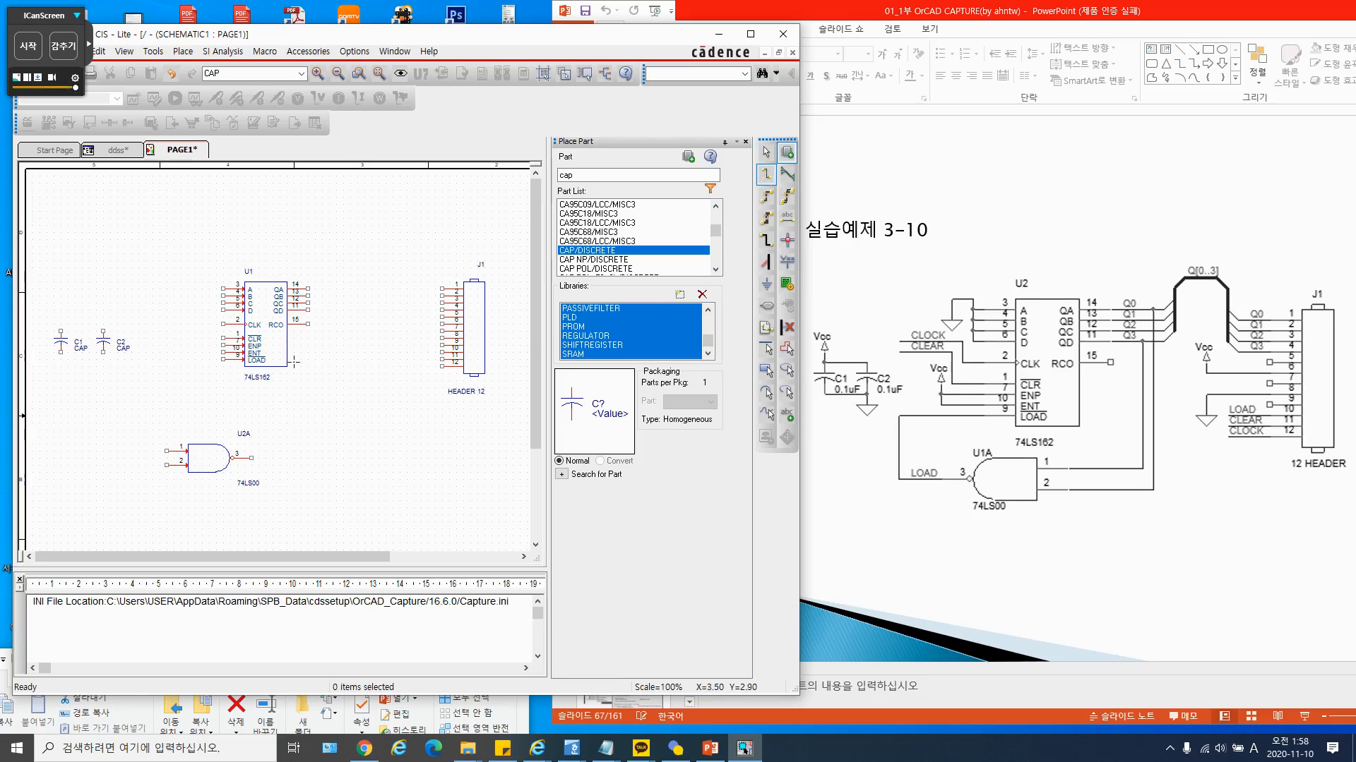
Wire the lower pins of the two capacitors together, and wire their upper pins together in a loop above them
left_click(766, 242)
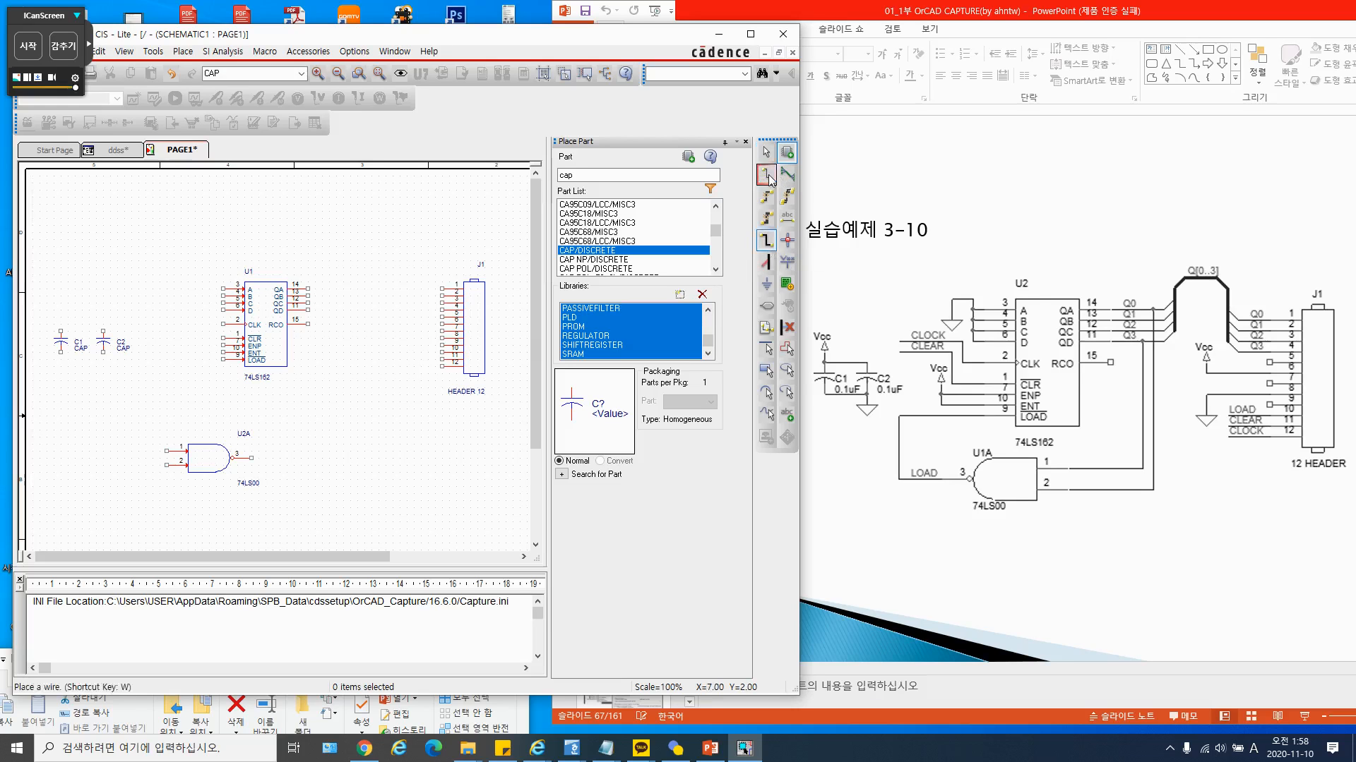
left_click(769, 178)
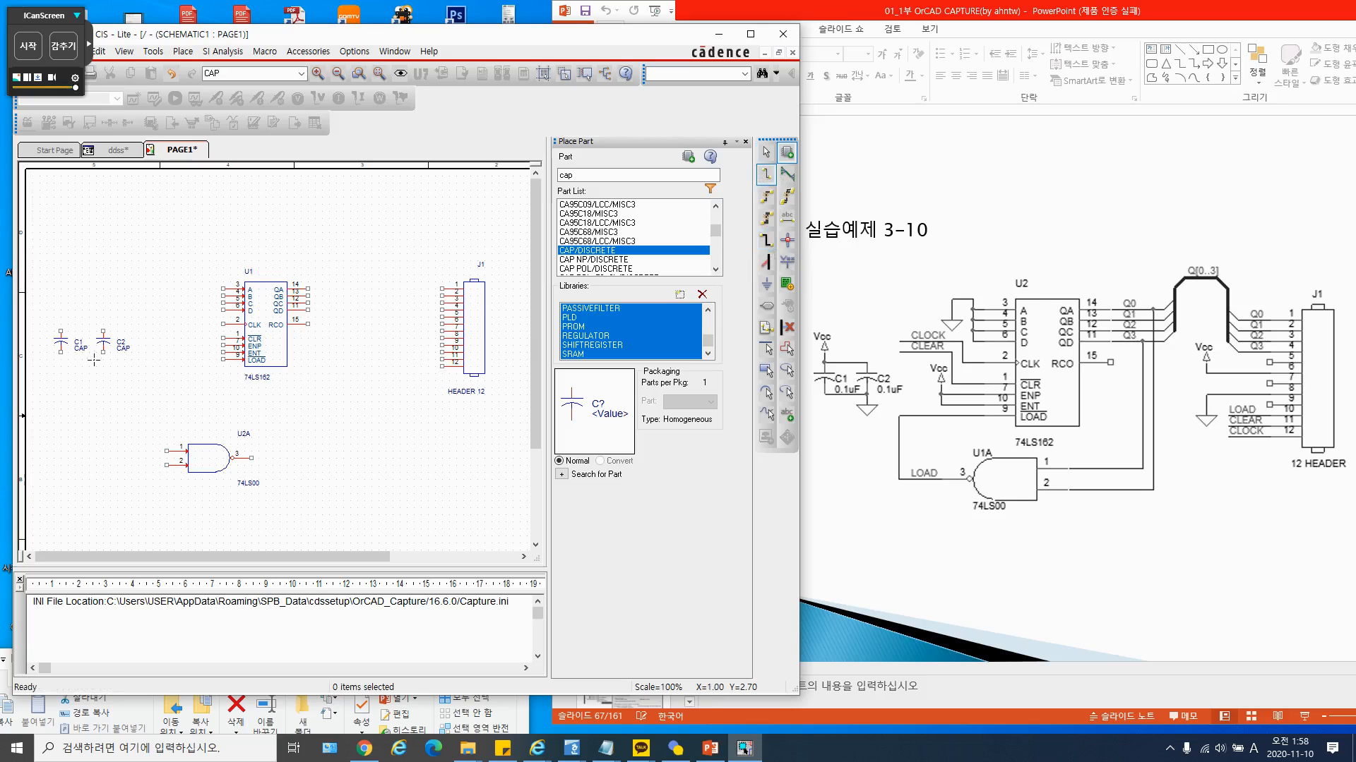
left_click(61, 351)
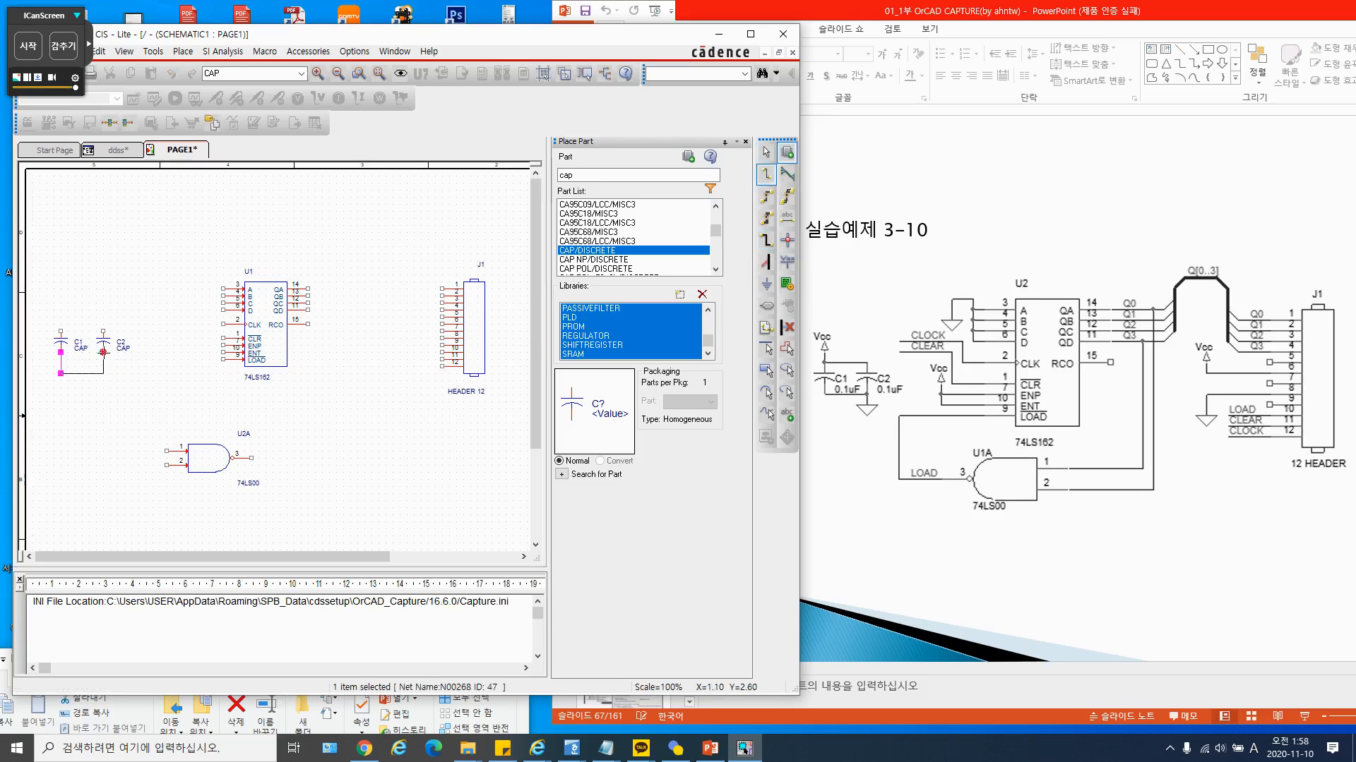
left_click(104, 352)
left_click(97, 317)
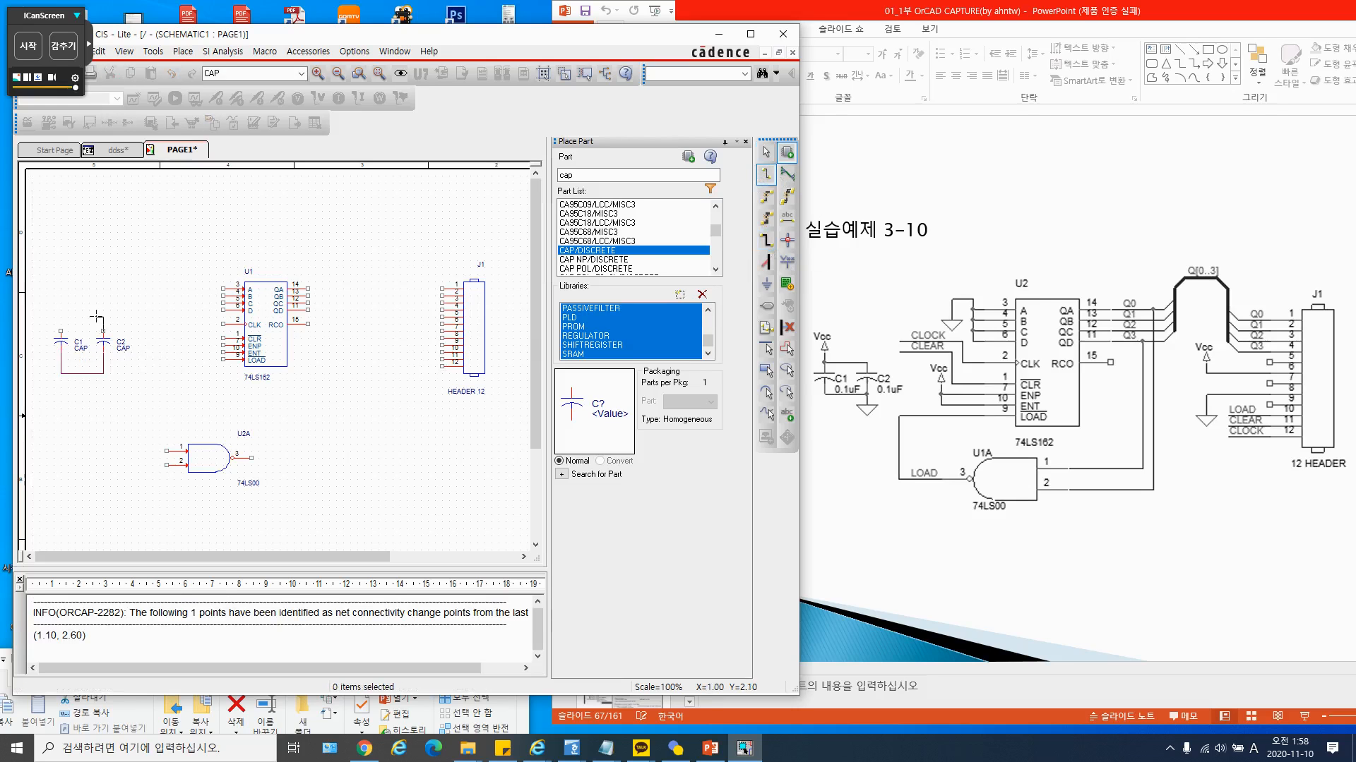
left_click(60, 316)
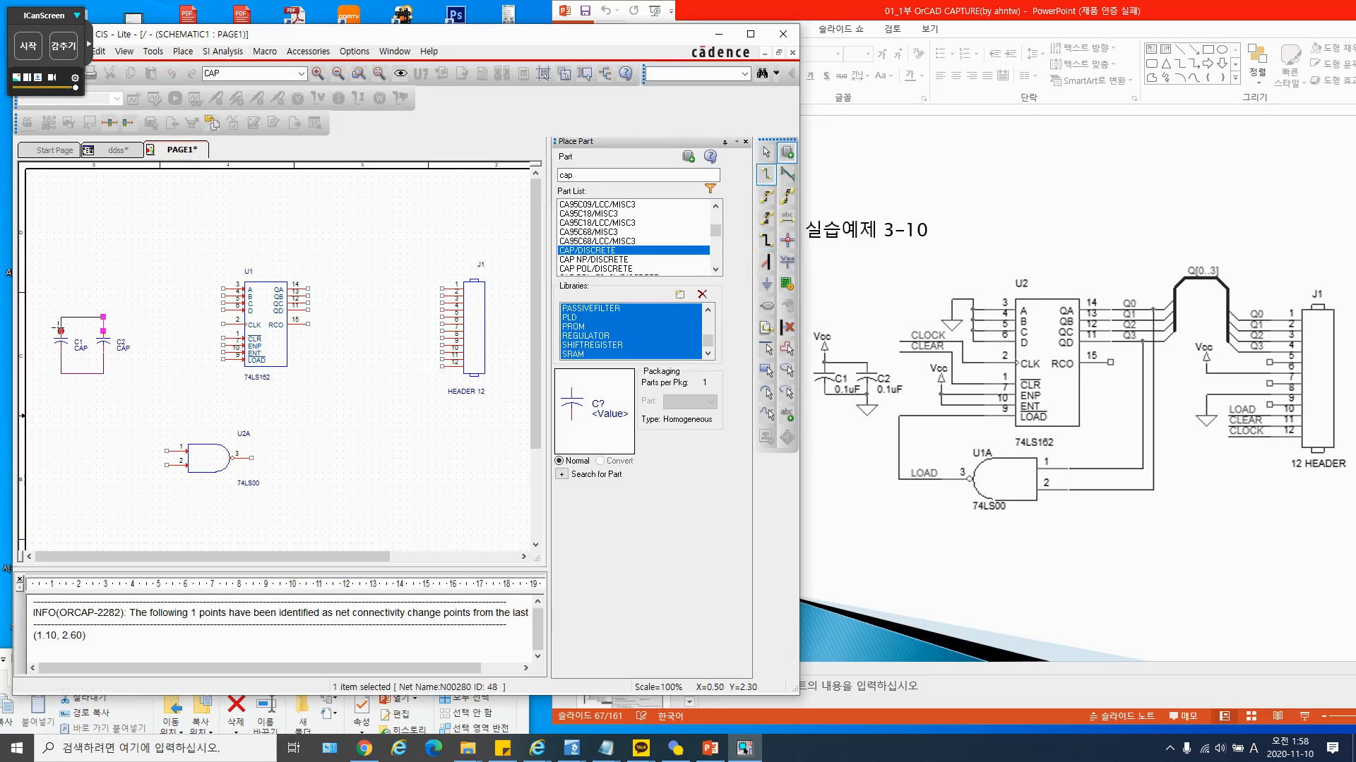
left_click(61, 330)
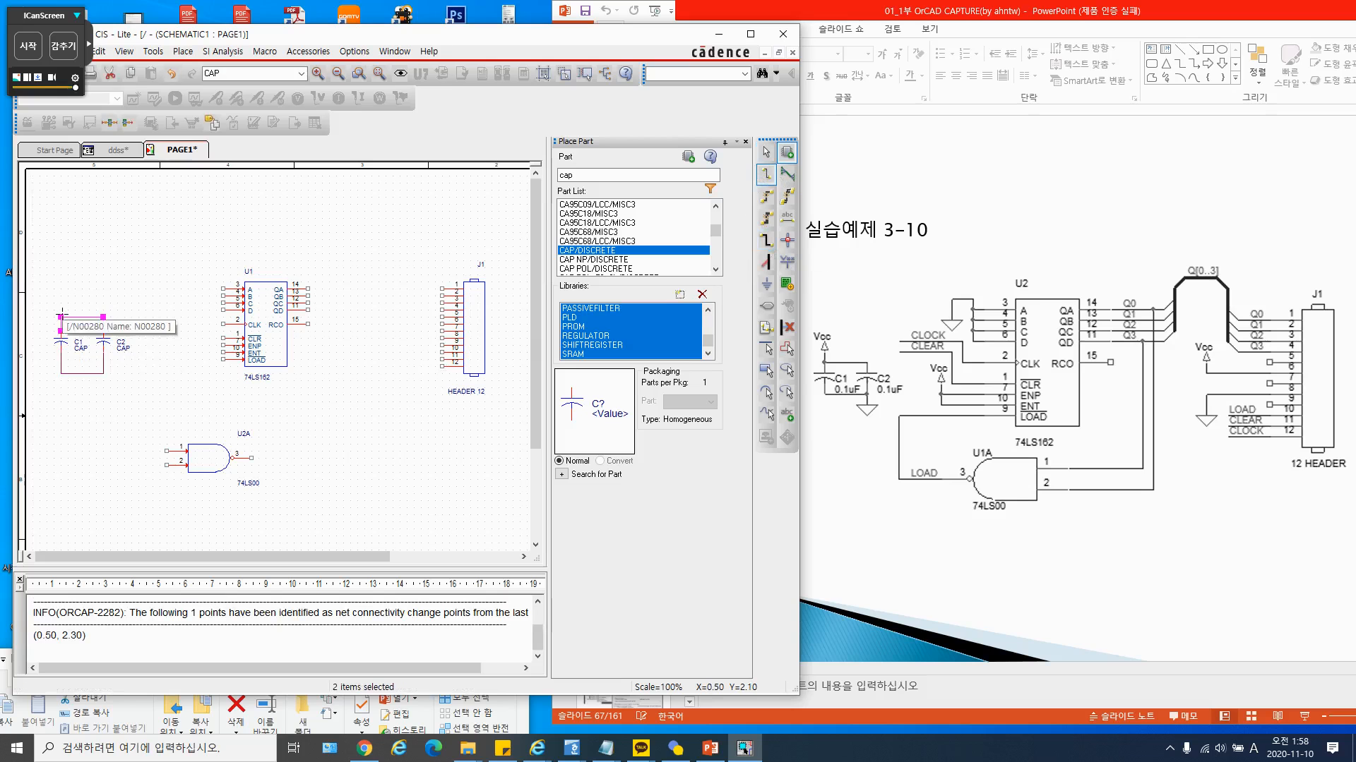
Add a short wire stub upward from the top junction above C1 and another downward from the bottom junction below C2
left_click(61, 317)
double_click(59, 296)
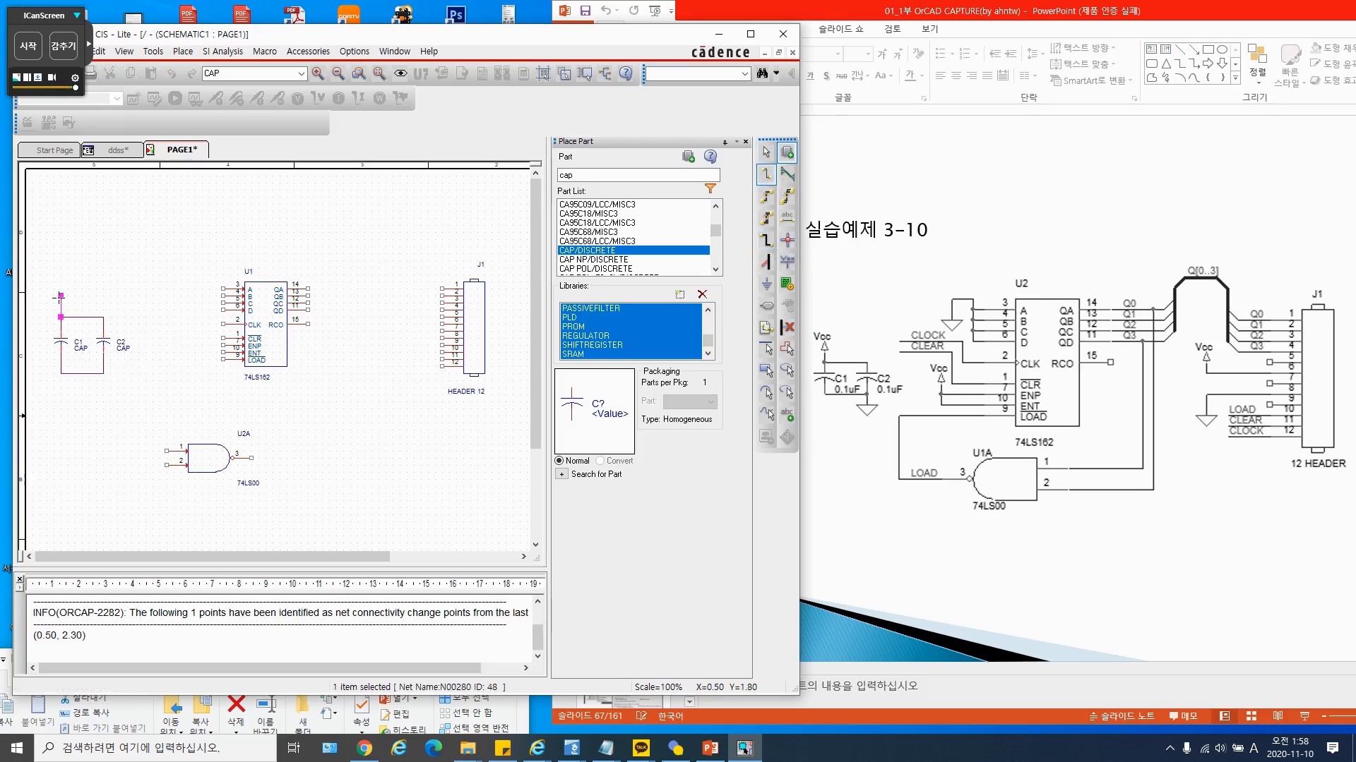
left_click(103, 373)
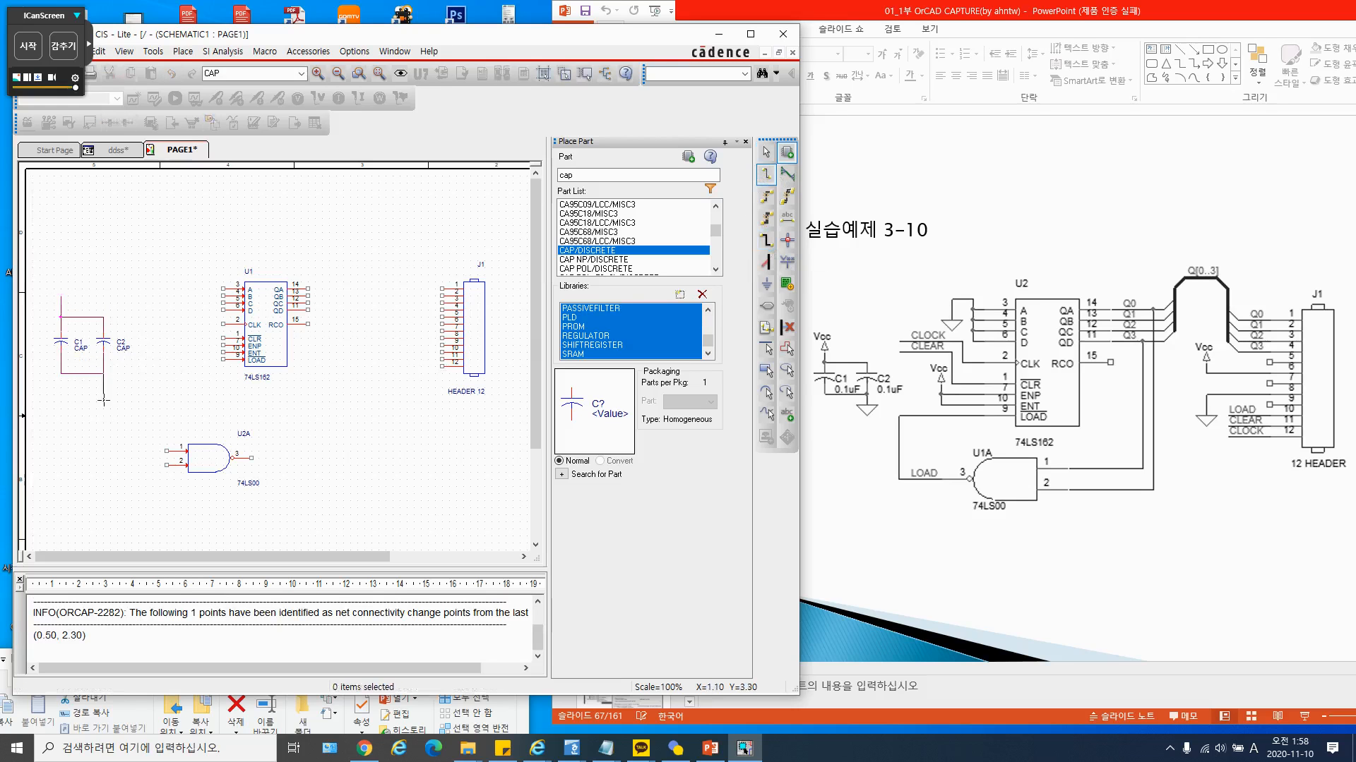
double_click(103, 394)
key("Escape")
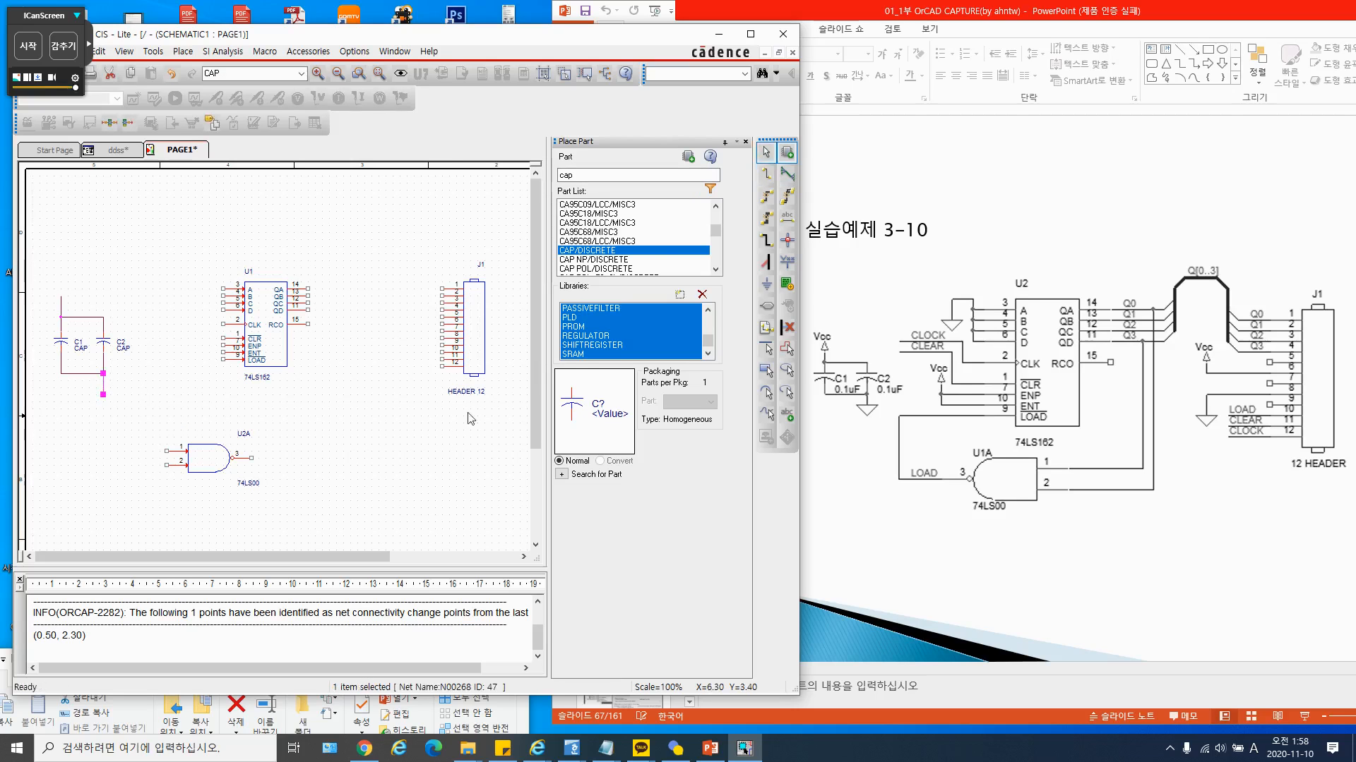
left_click(448, 441)
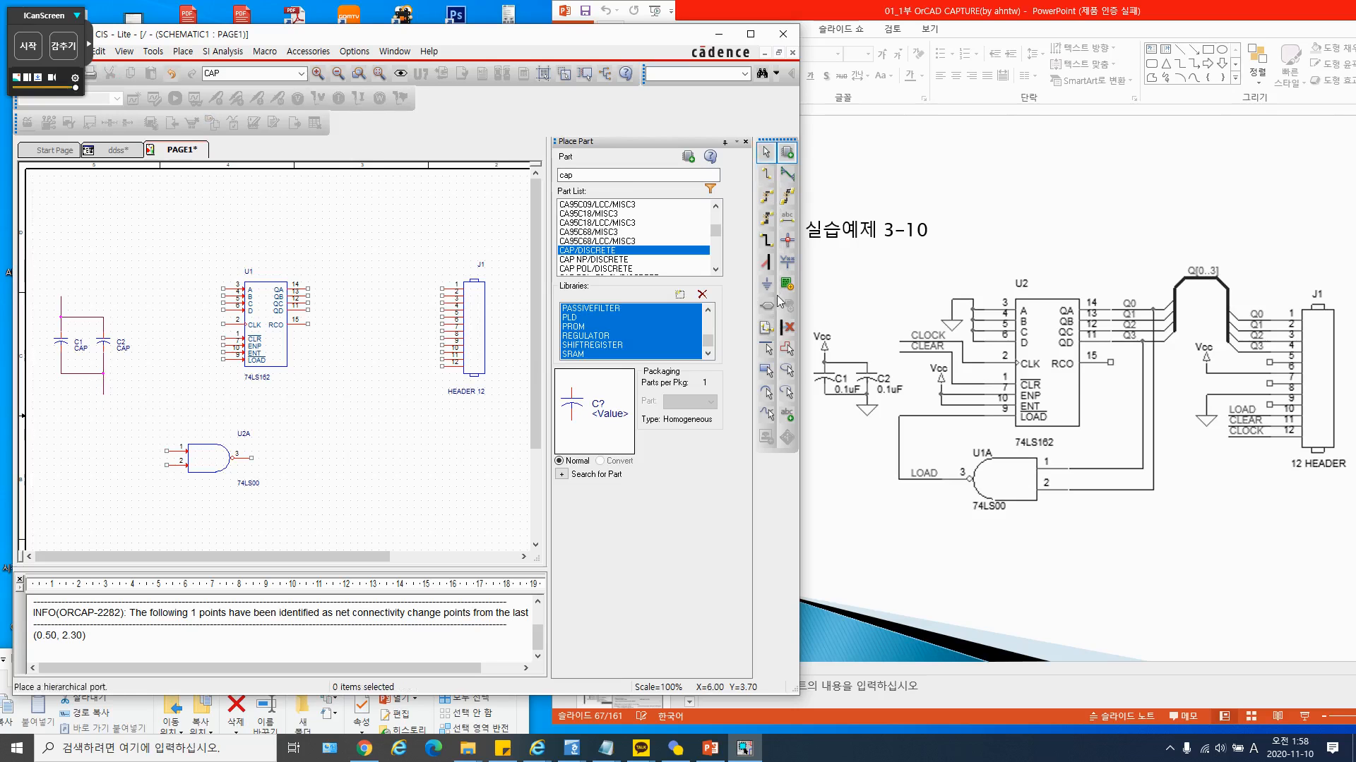
Place a GND/CAPSYM ground symbol on the end of the wire stub below C2
left_click(787, 262)
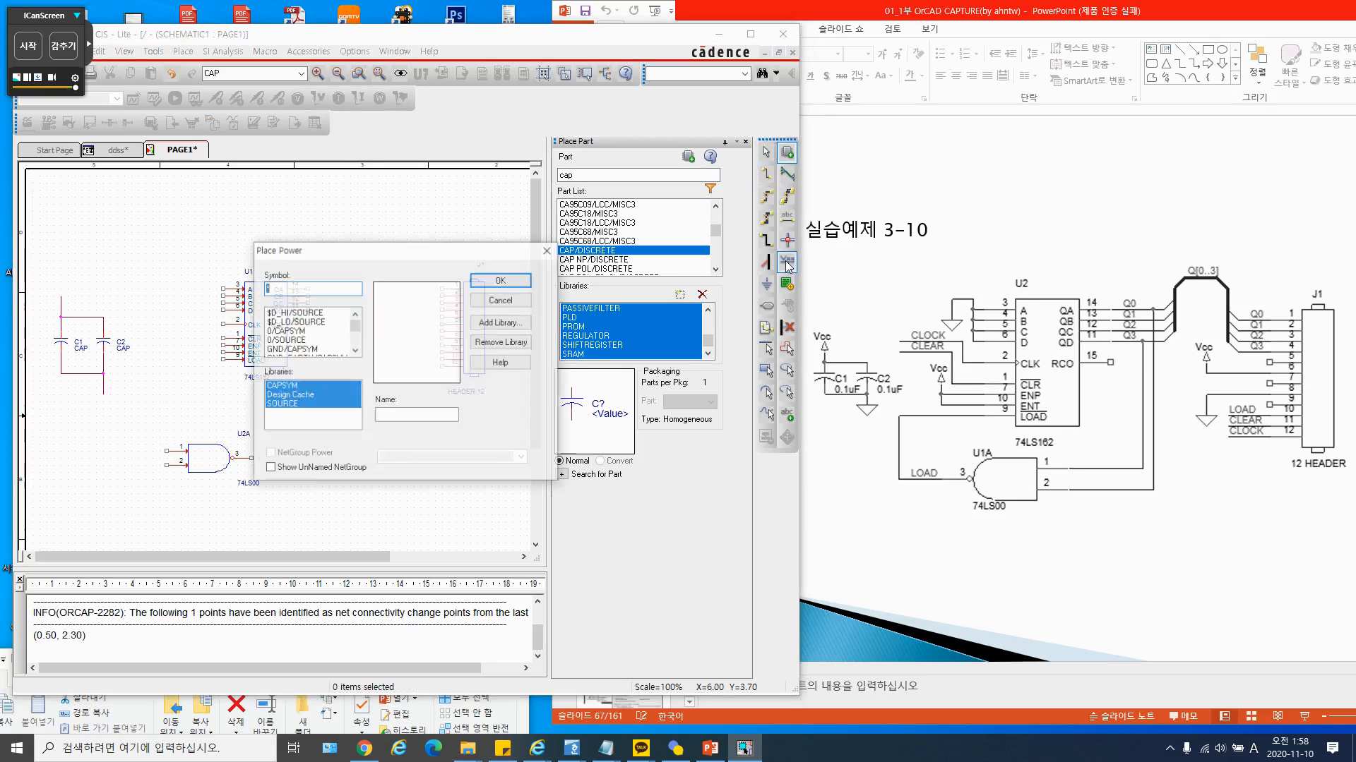
left_click(291, 350)
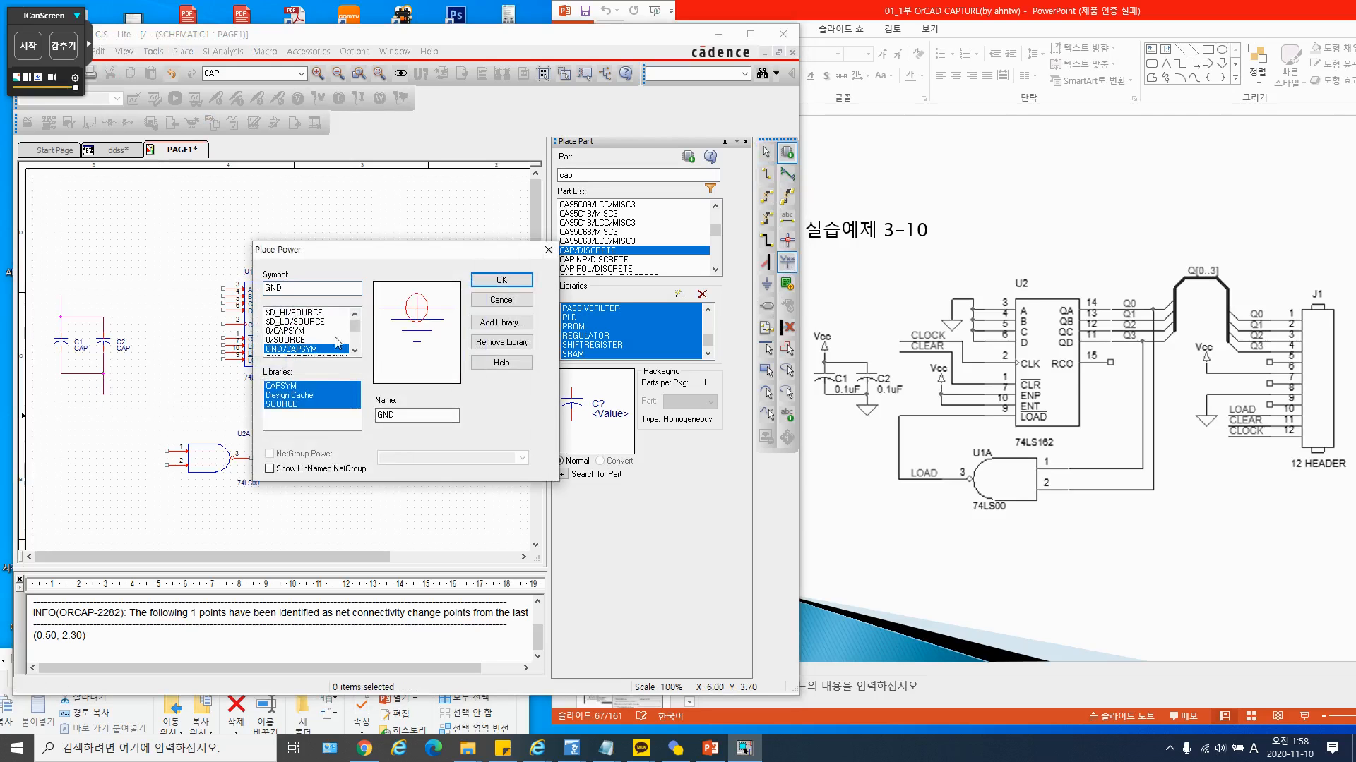
left_click(494, 280)
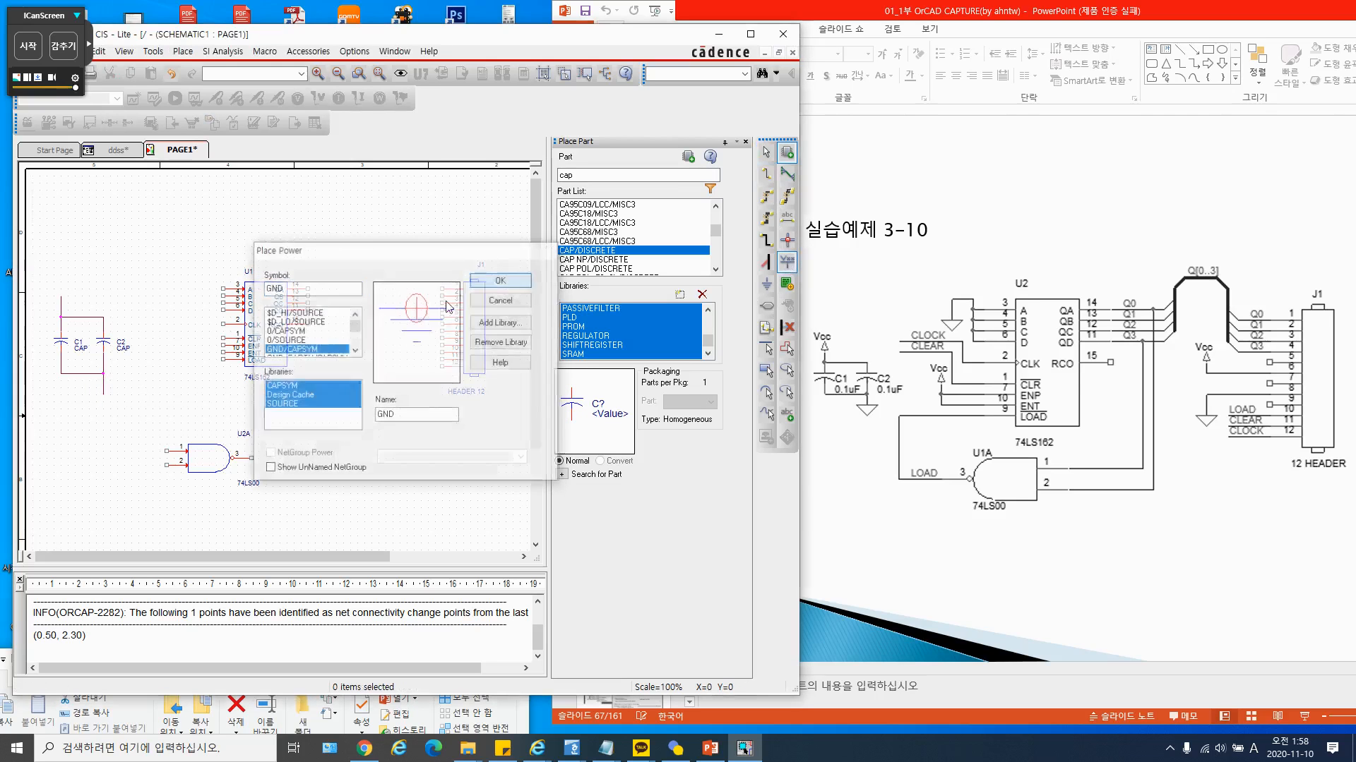
left_click(103, 395)
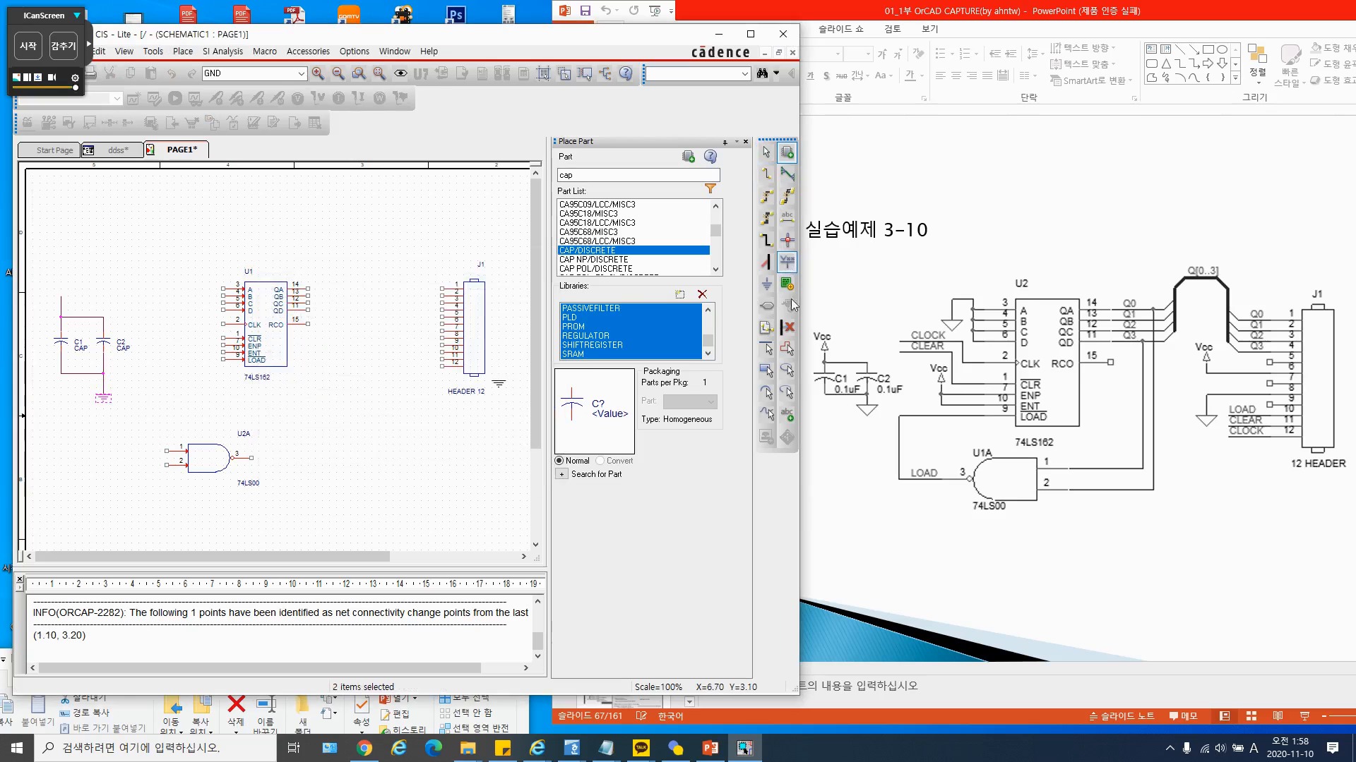
Place a VCC/CAPSYM power symbol on the wire stub above C1 and a second one below and left of the header
left_click(788, 262)
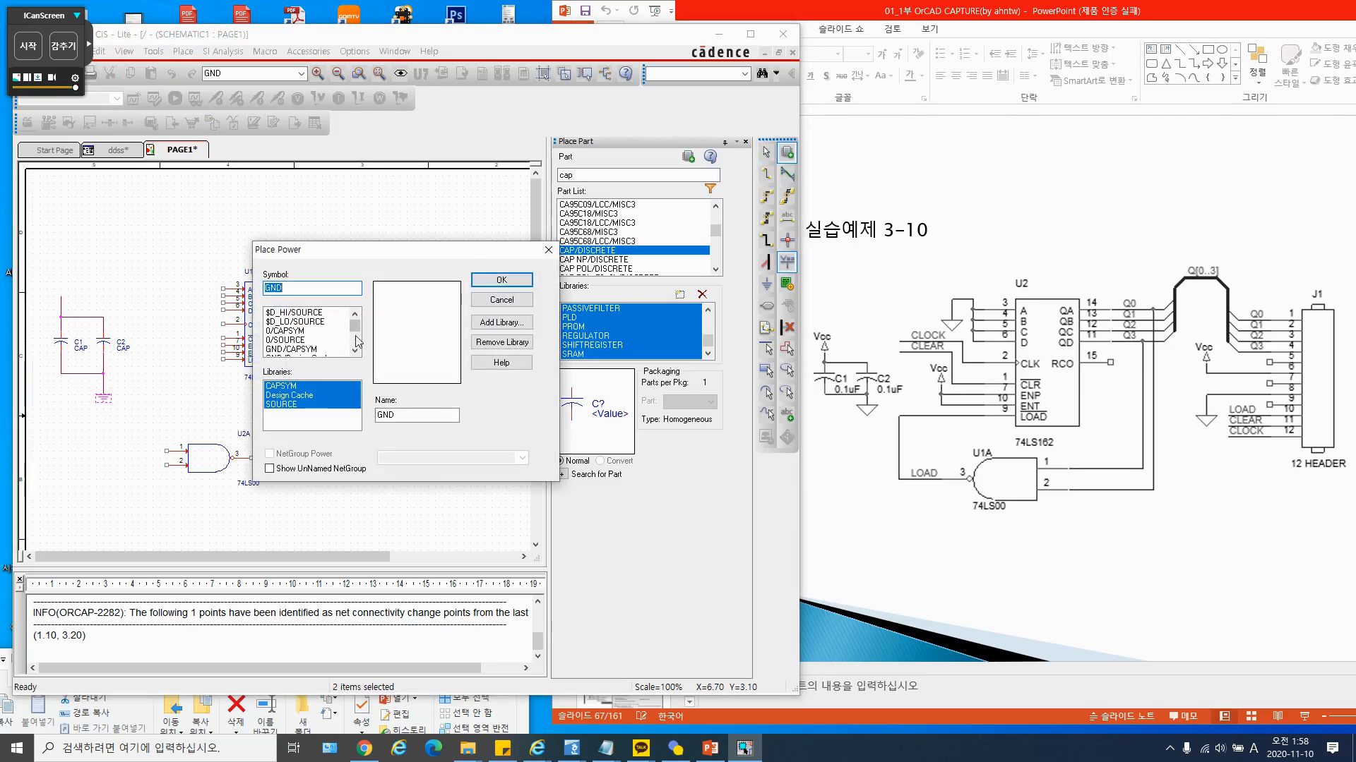
scroll(311, 335, "down", 5)
left_click(291, 312)
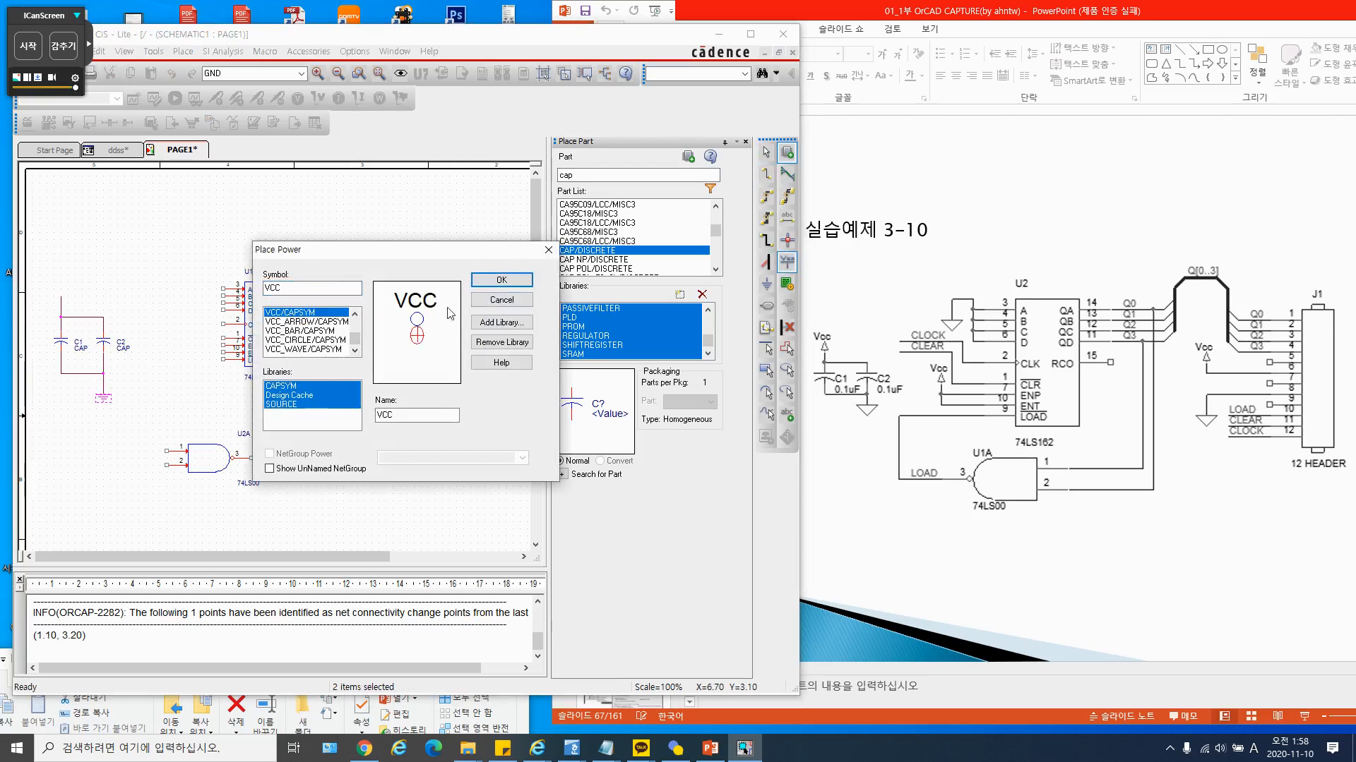
left_click(501, 280)
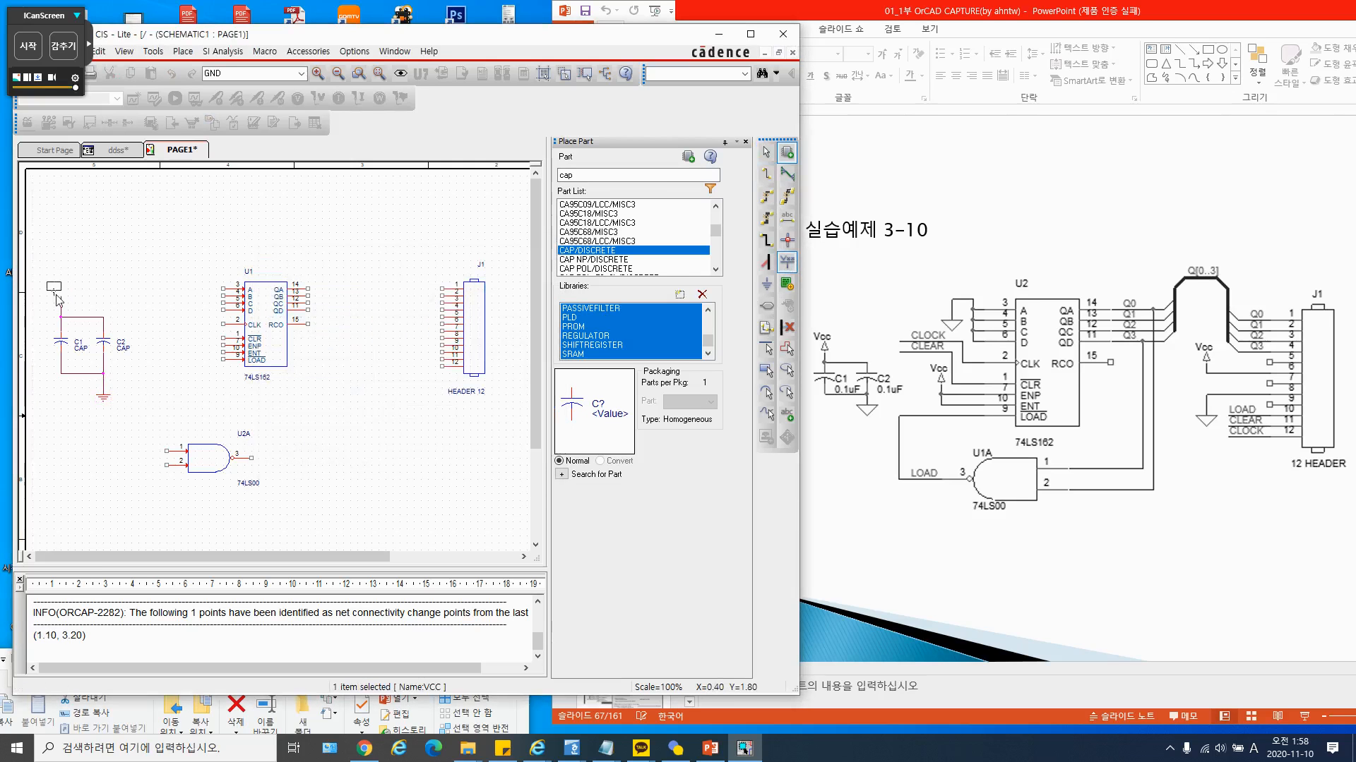
left_click(60, 300)
key("Escape")
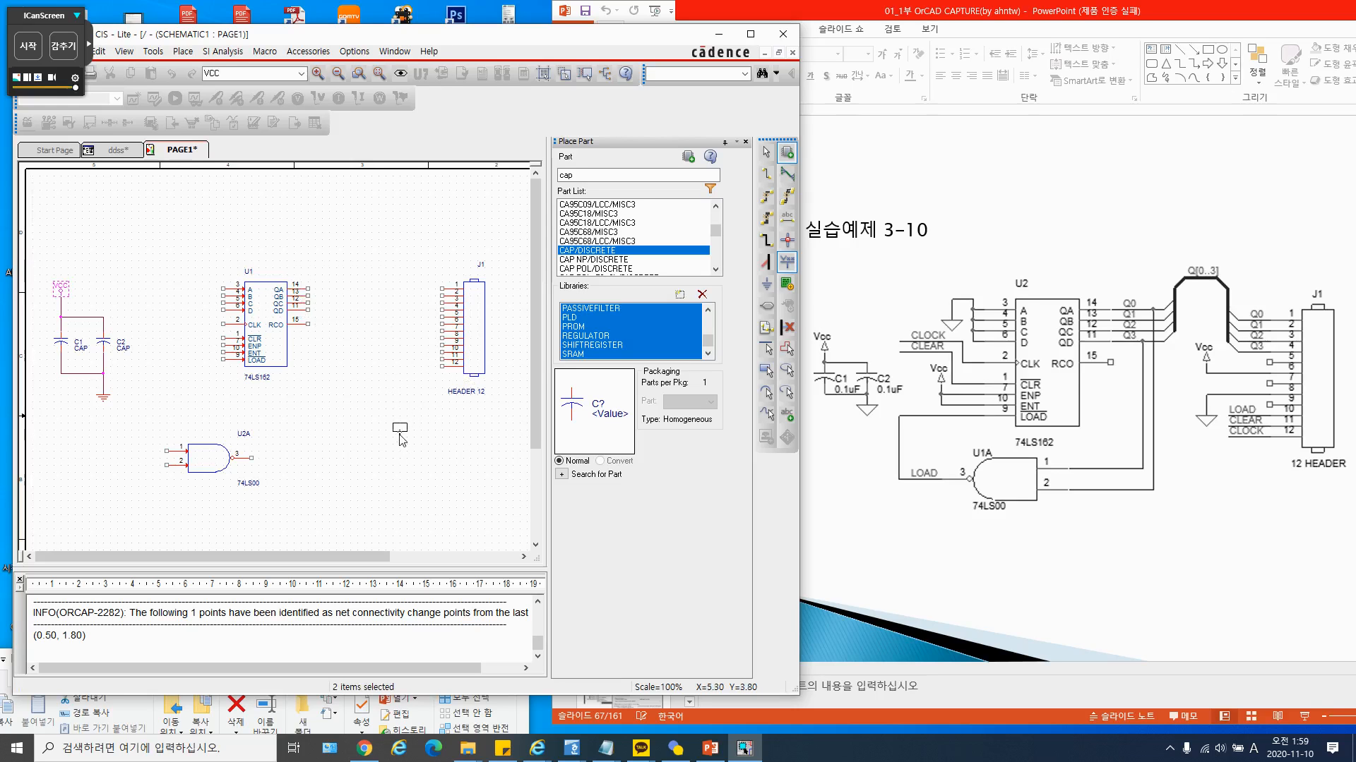
left_click(400, 403)
Place two GND/CAPSYM ground symbols, one above and left of the 74LS162 and one below the loose VCC symbol
left_click(786, 262)
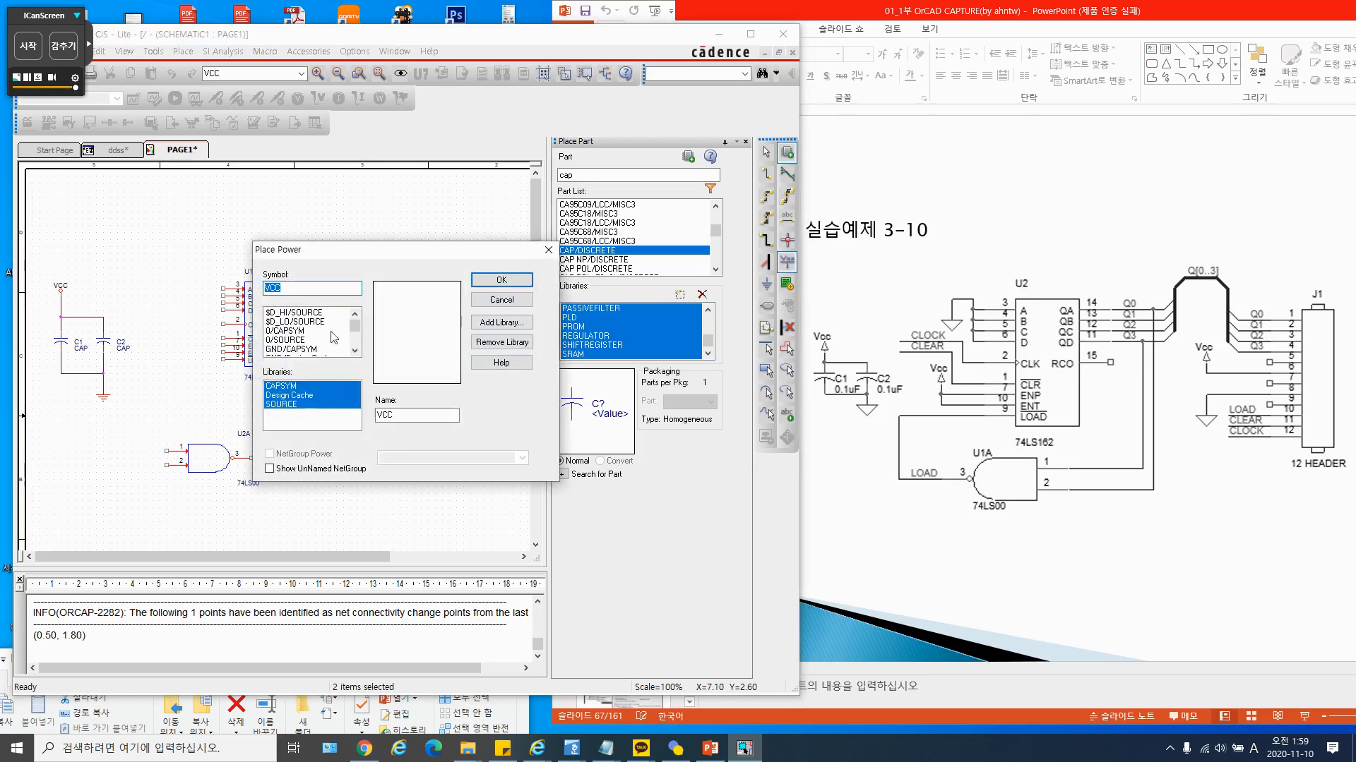
left_click(298, 332)
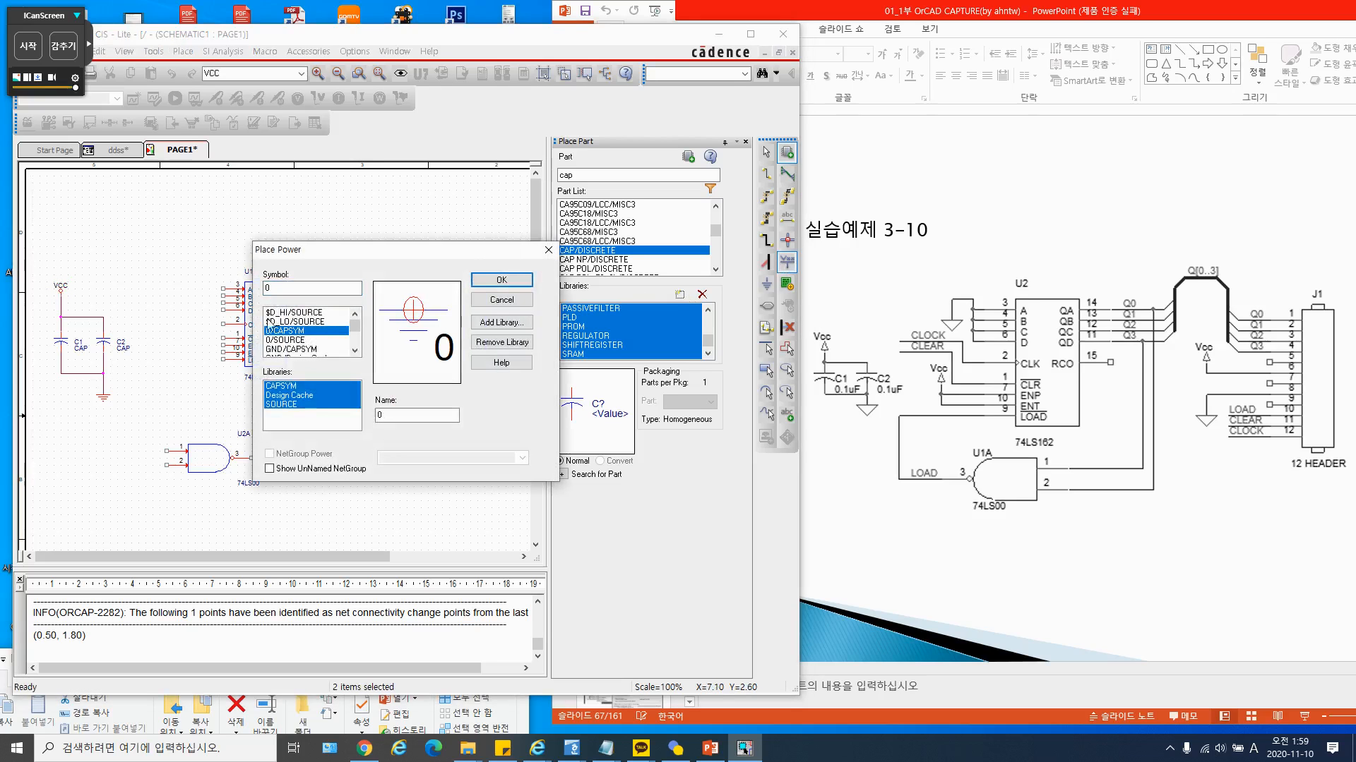
left_click(284, 341)
left_click(291, 350)
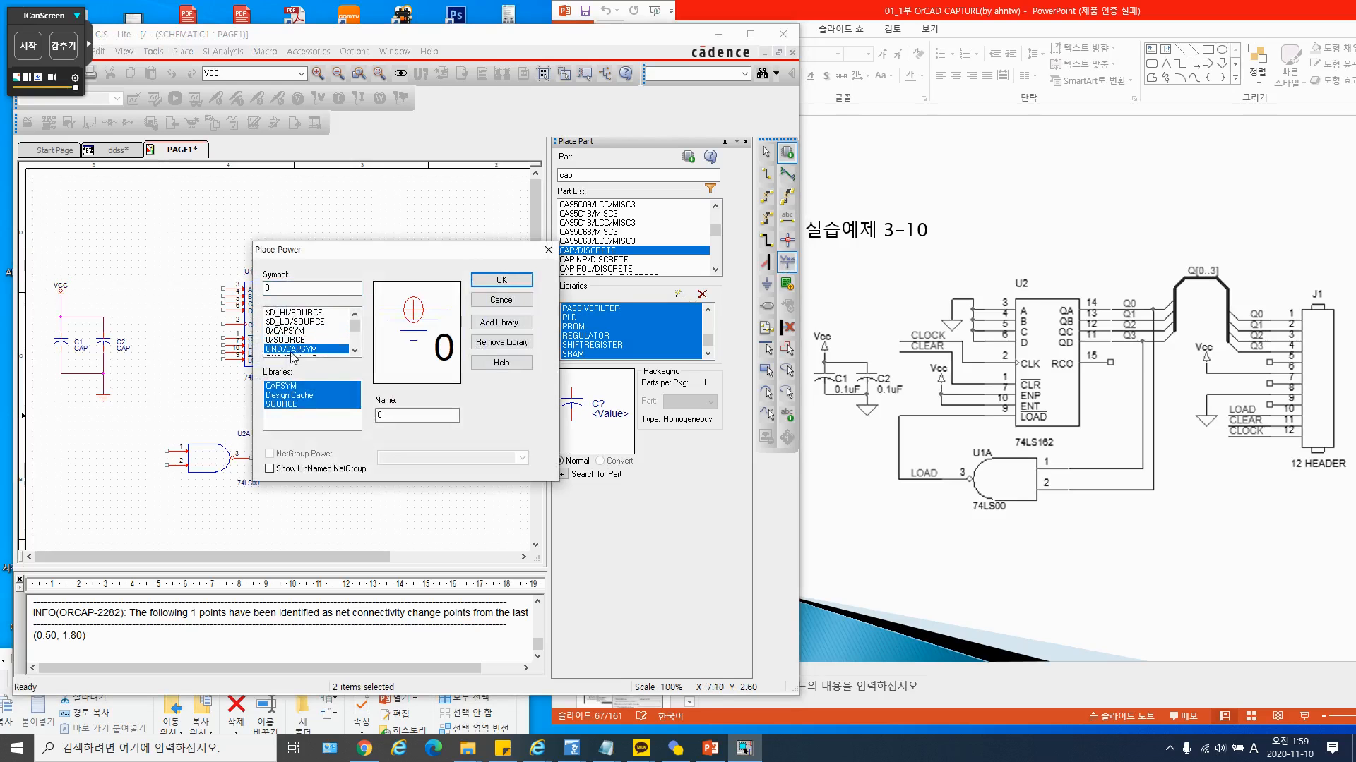
left_click(495, 282)
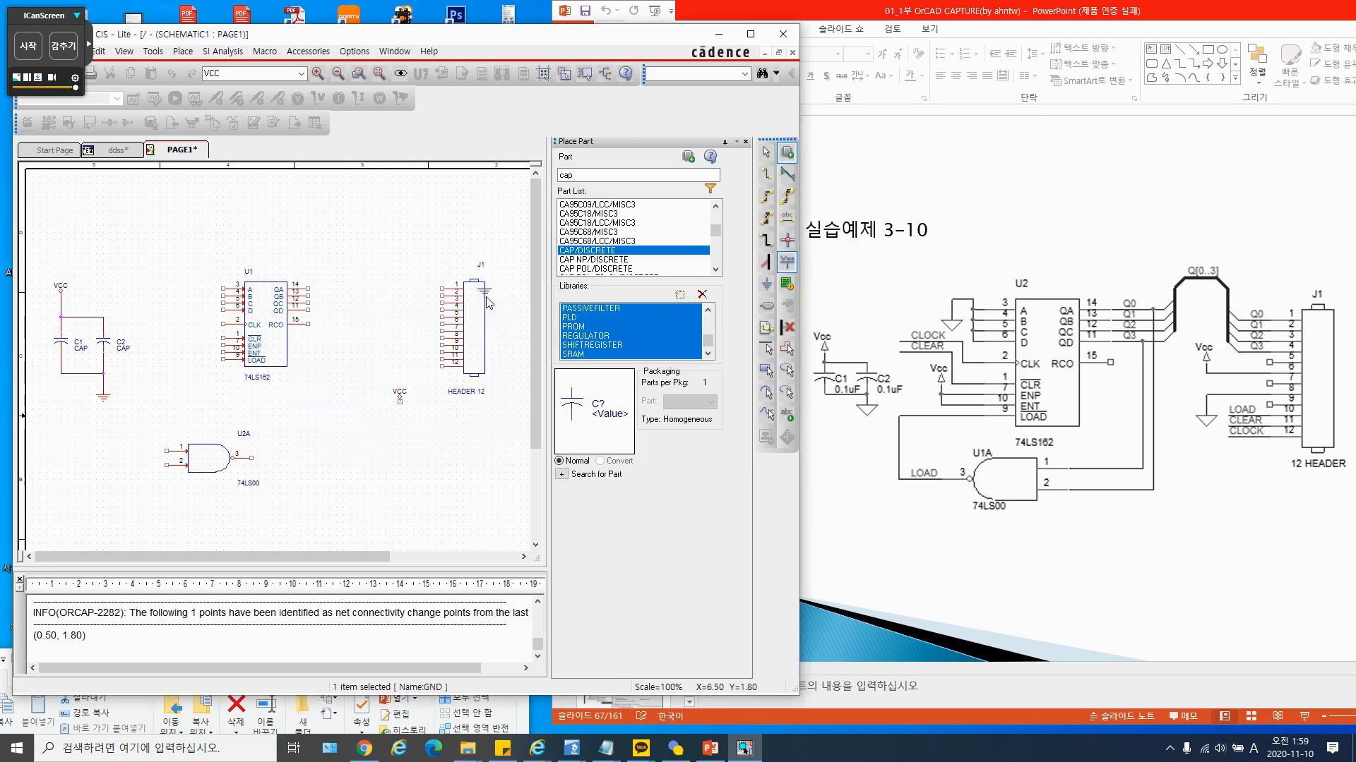
key("Escape")
left_click(166, 277)
left_click(400, 460)
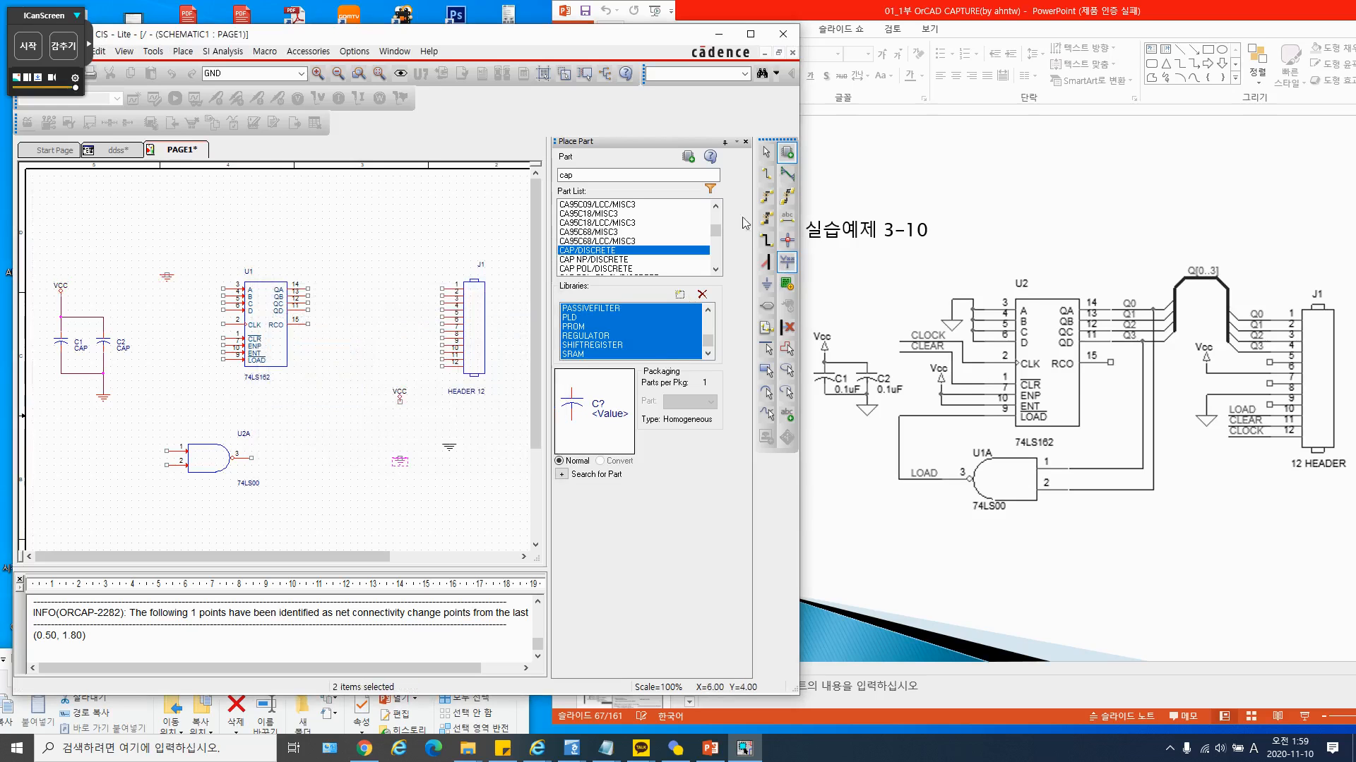
left_click(766, 151)
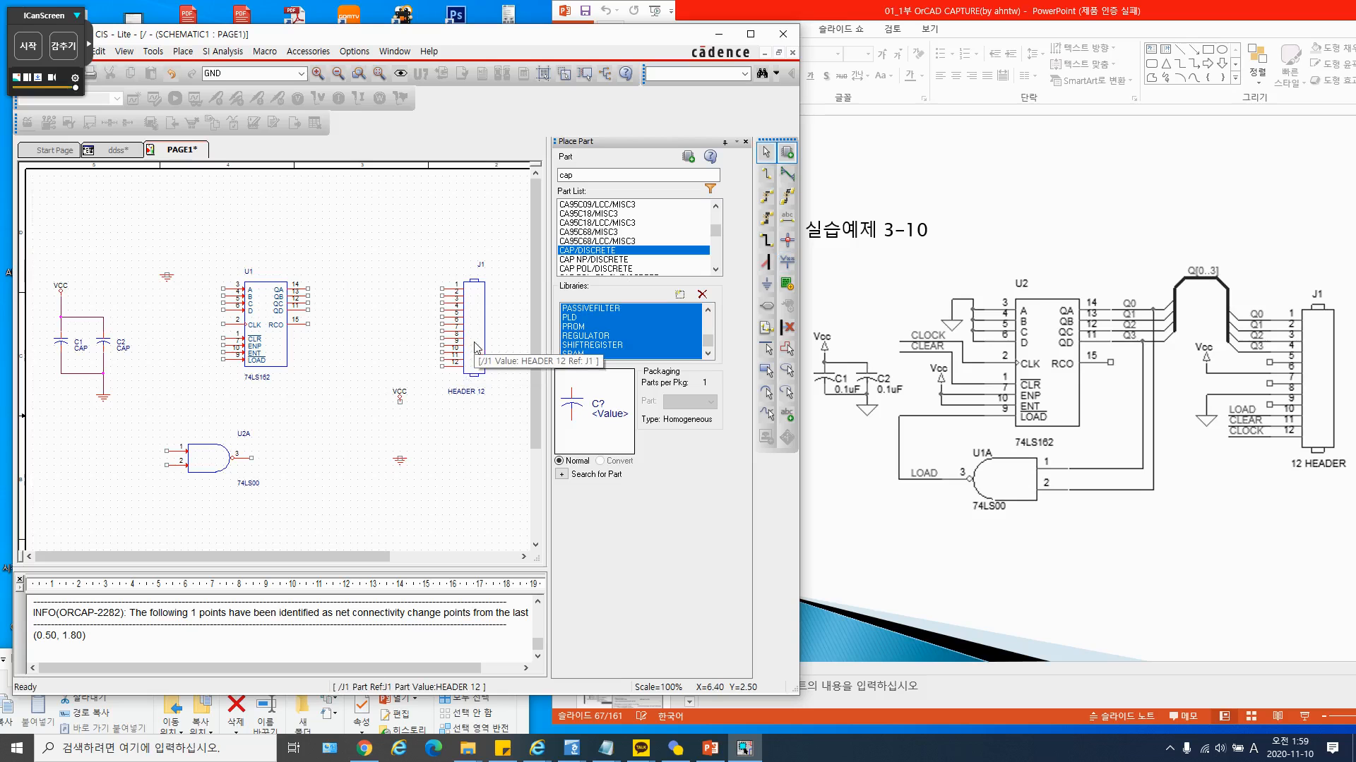
Move the header against the counter's output pins and back out to wire QA–QD to header pins 1–4, and delete the RCO wire
left_click_drag(473, 348, 514, 354)
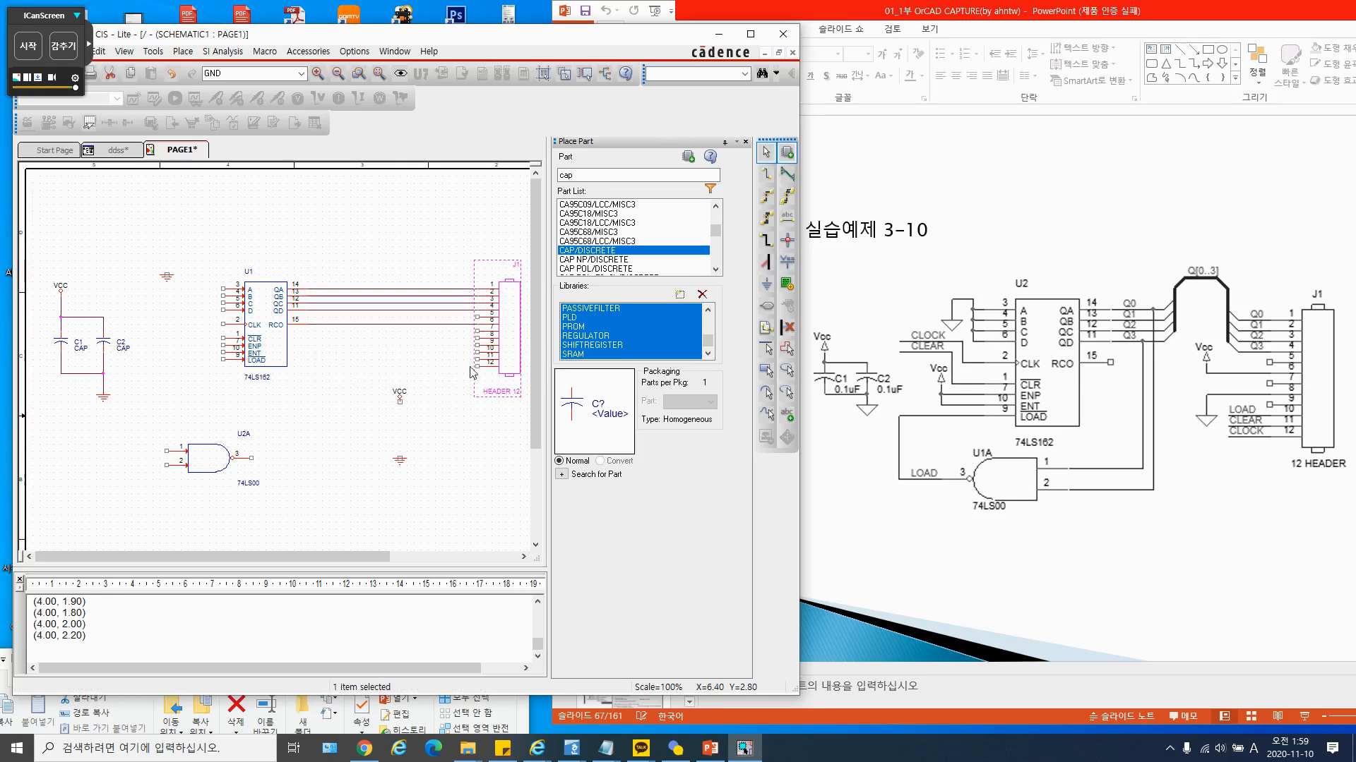
left_click(404, 325)
key("Delete")
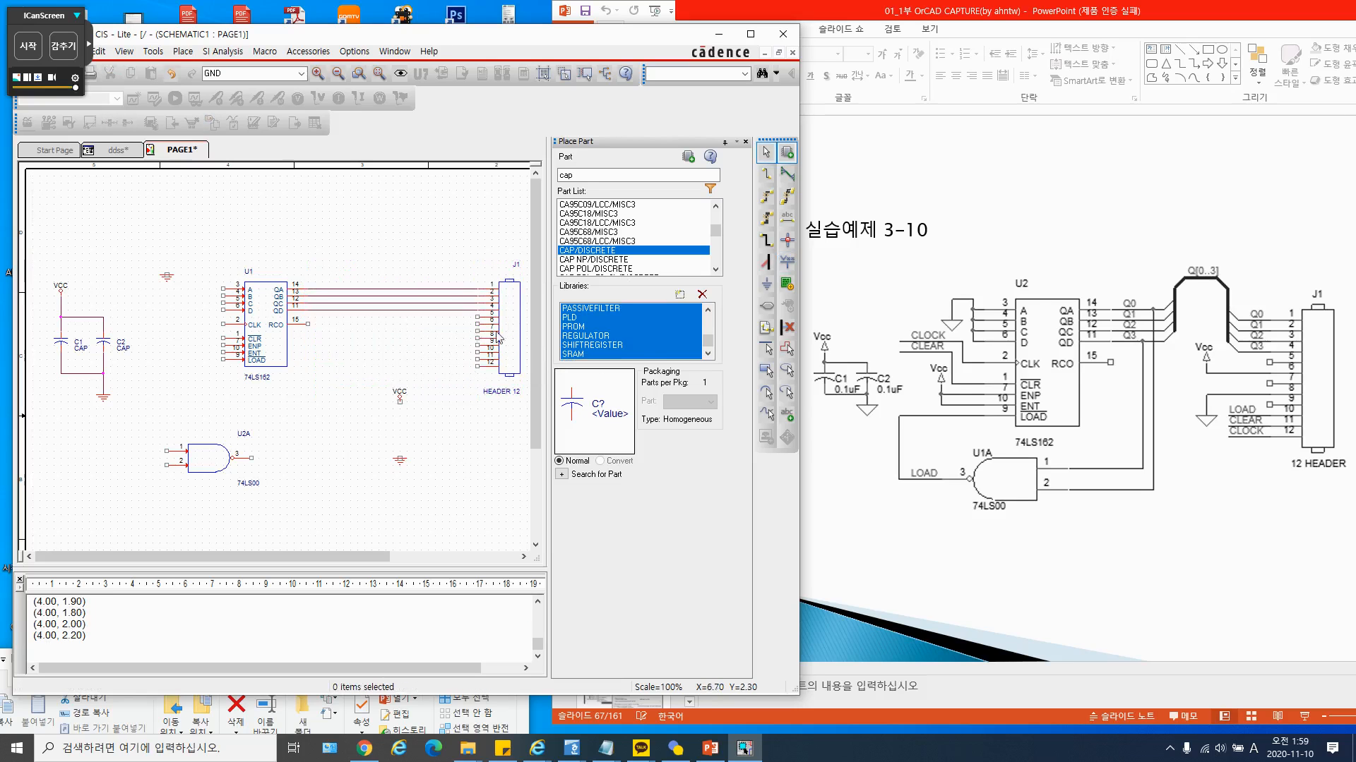
Move the header closer to the counter, and position the loose VCC and GND symbols between them, VCC above GND
left_click_drag(498, 338, 459, 338)
left_click(415, 429)
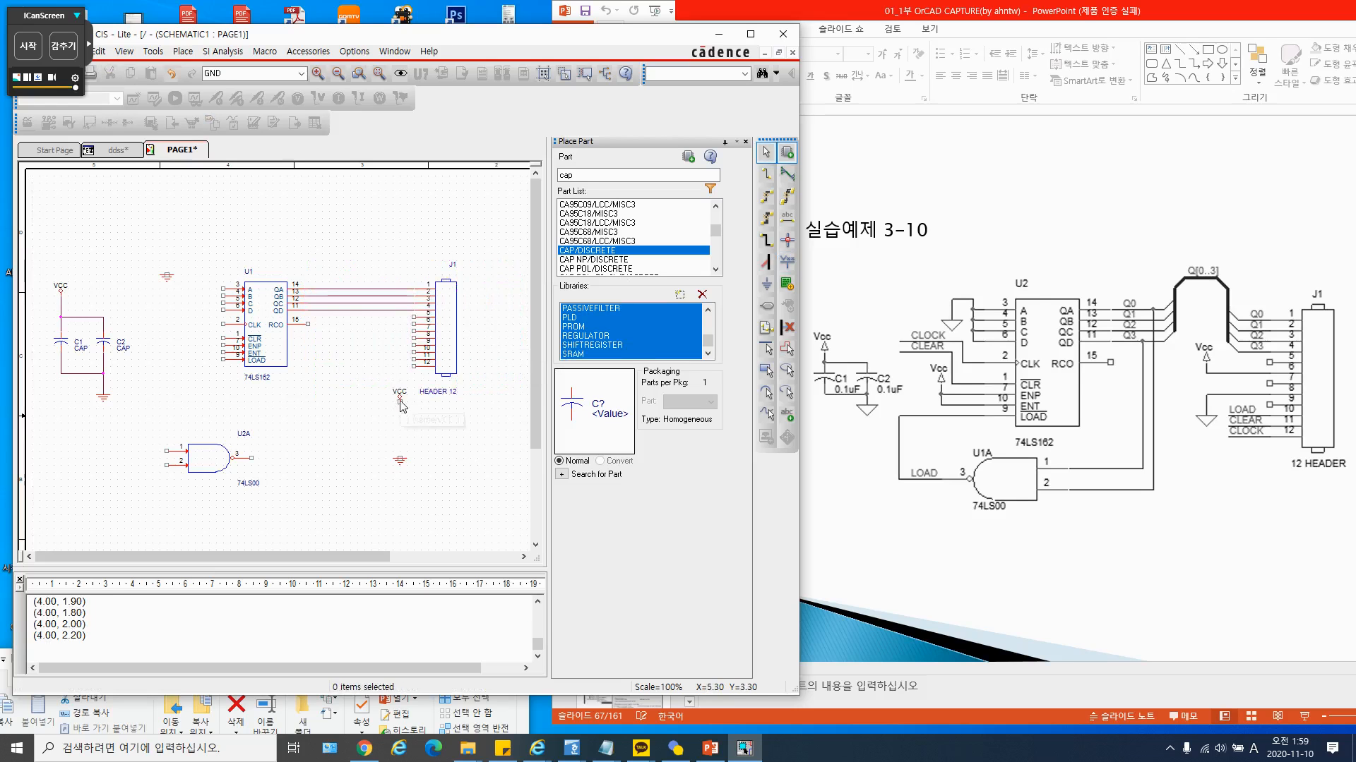
left_click_drag(399, 399, 372, 357)
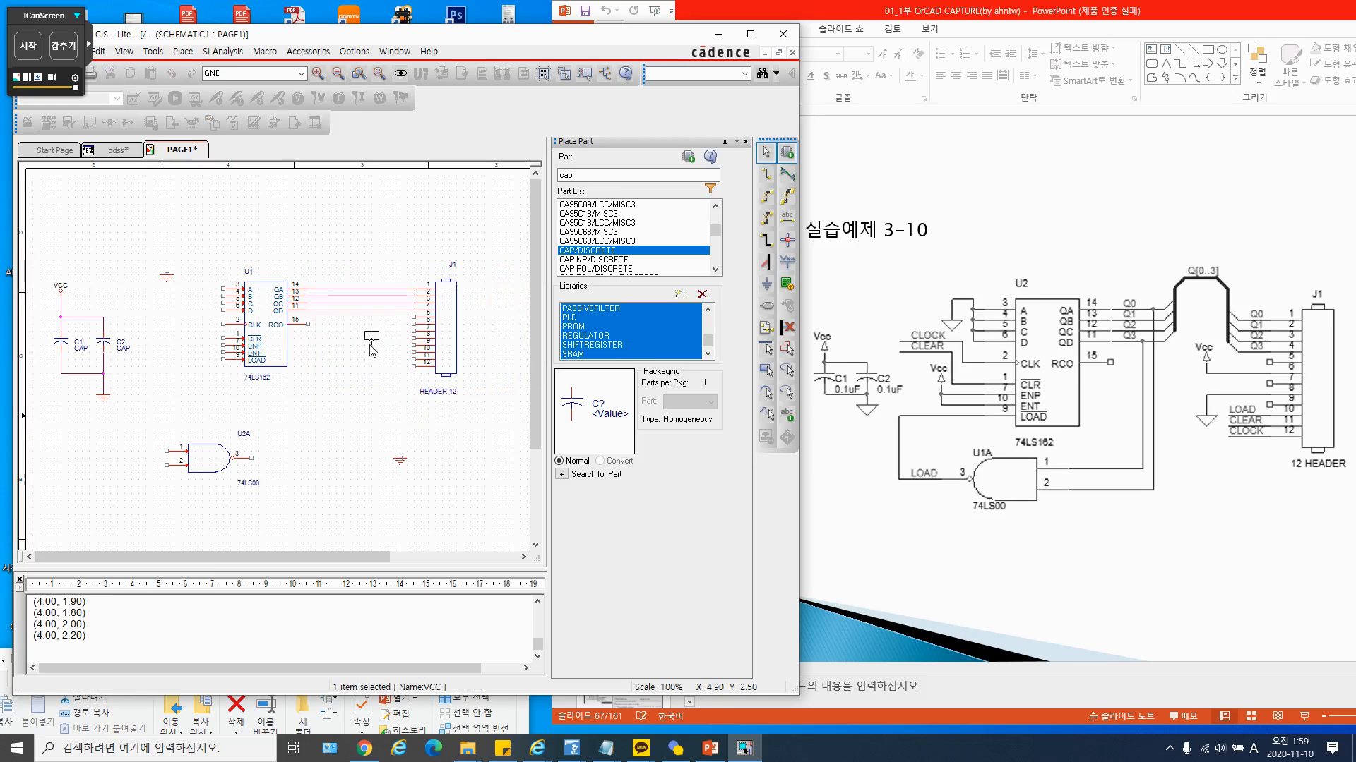
left_click_drag(400, 461, 372, 382)
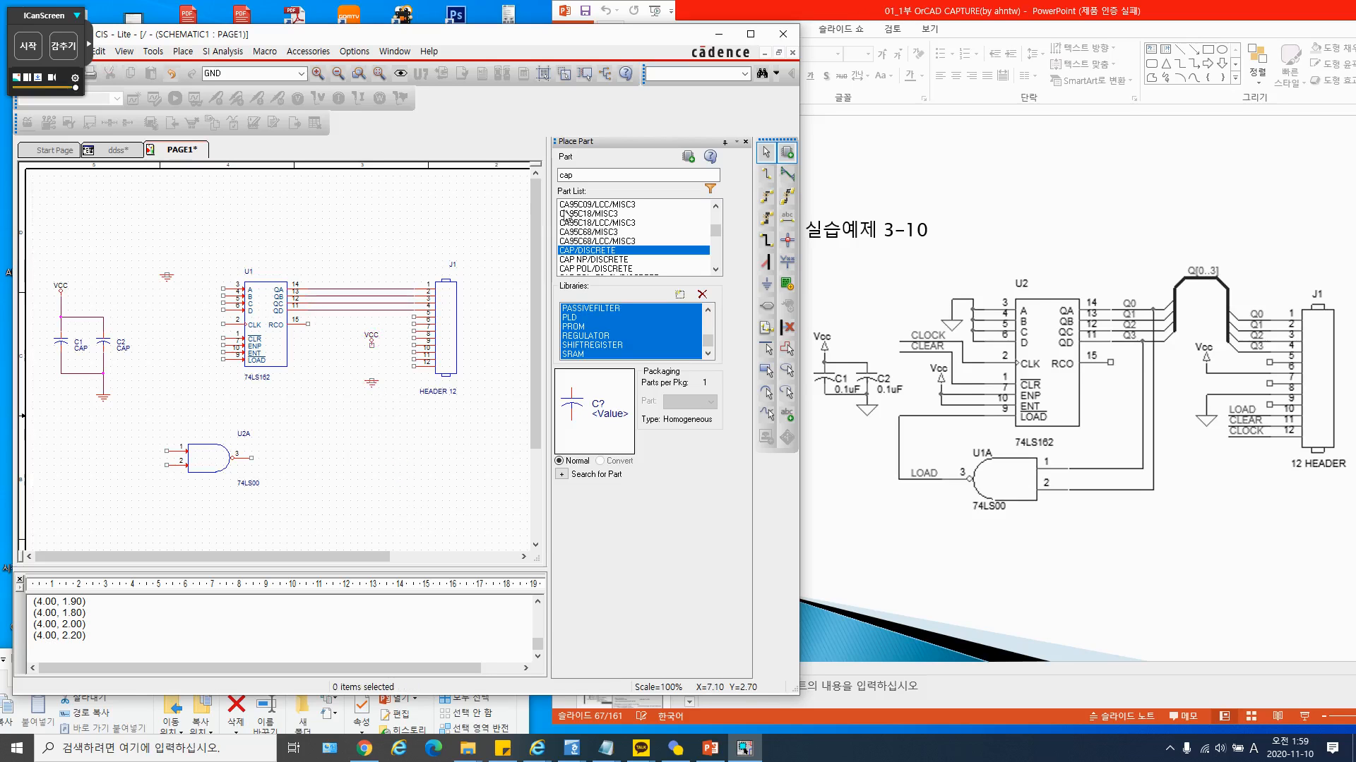
Wire header pin 6 to the nearby VCC symbol and header pin 8 to the GND symbol beneath it
left_click(767, 176)
left_click(392, 324)
left_click(372, 345)
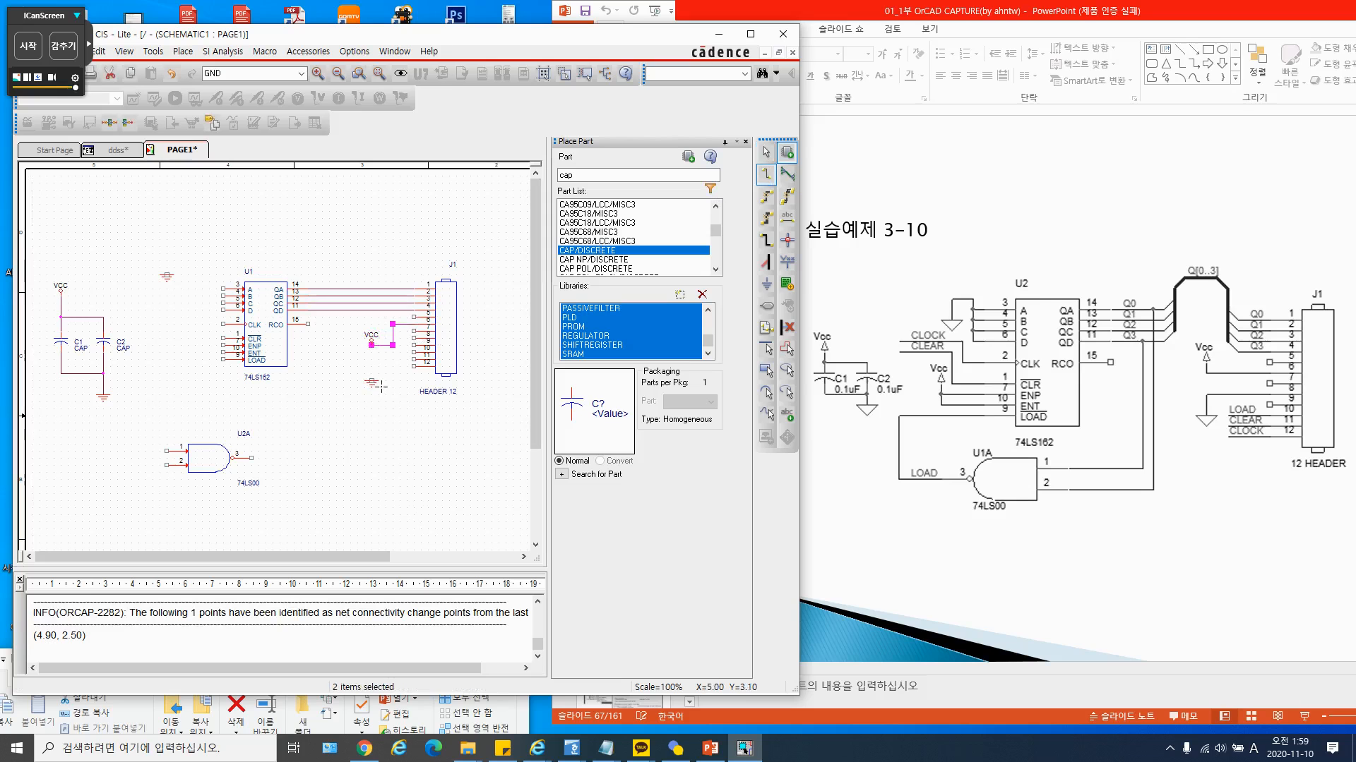
left_click(381, 387)
left_click(403, 344)
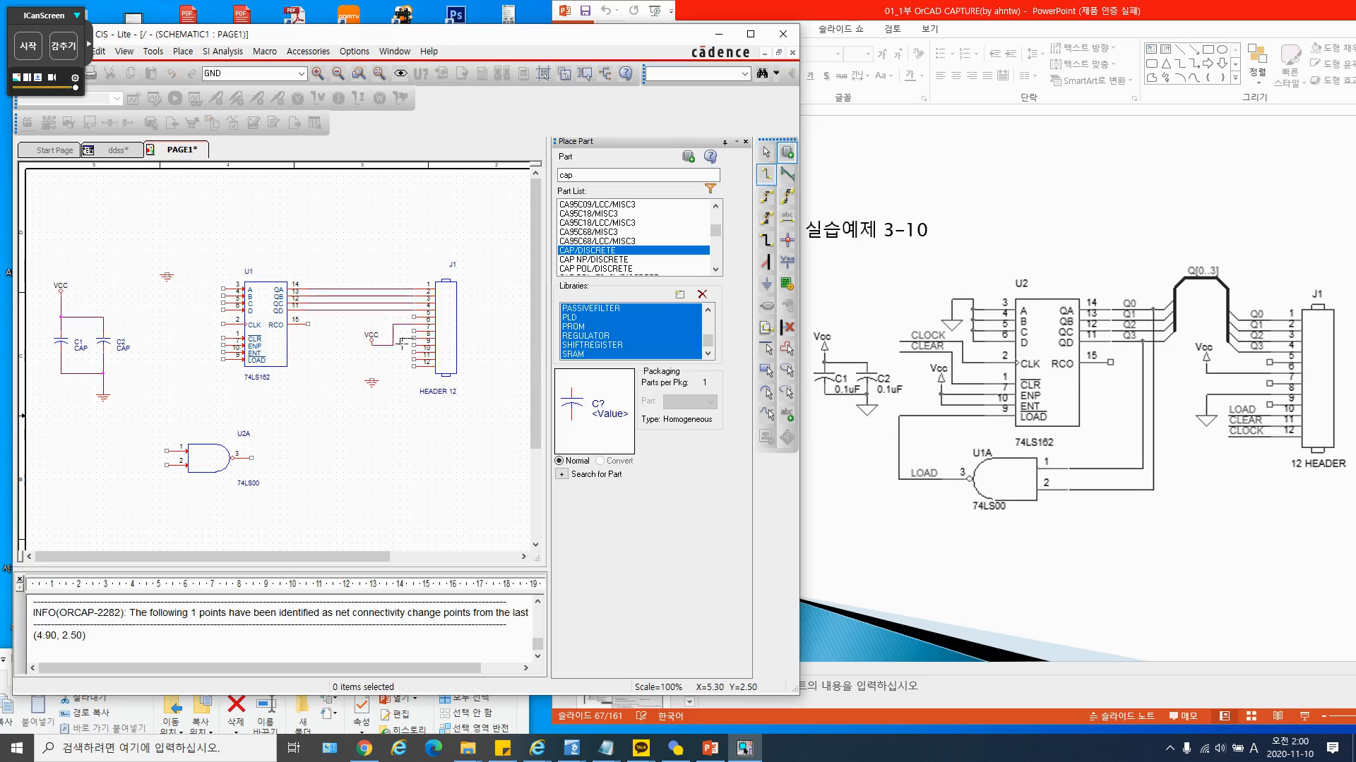
left_click(399, 360)
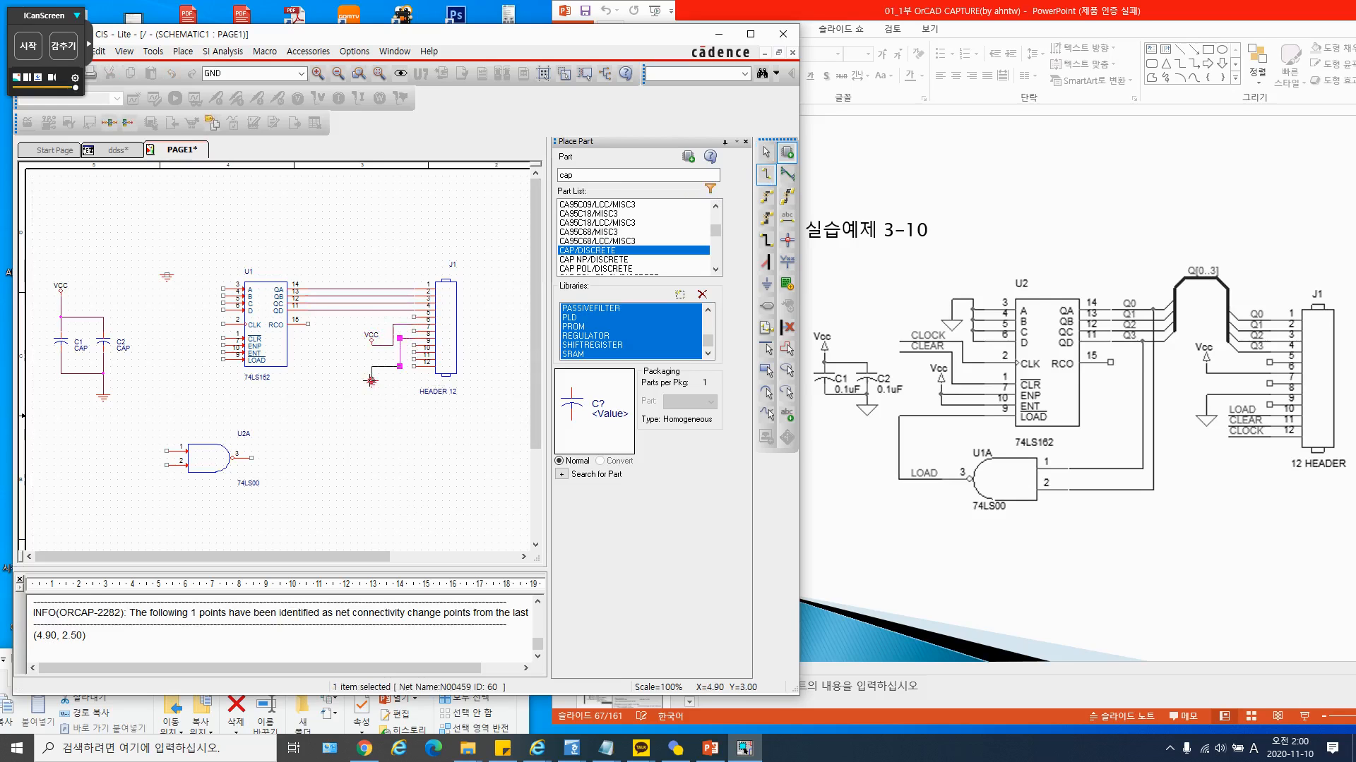
left_click(371, 379)
key("Escape")
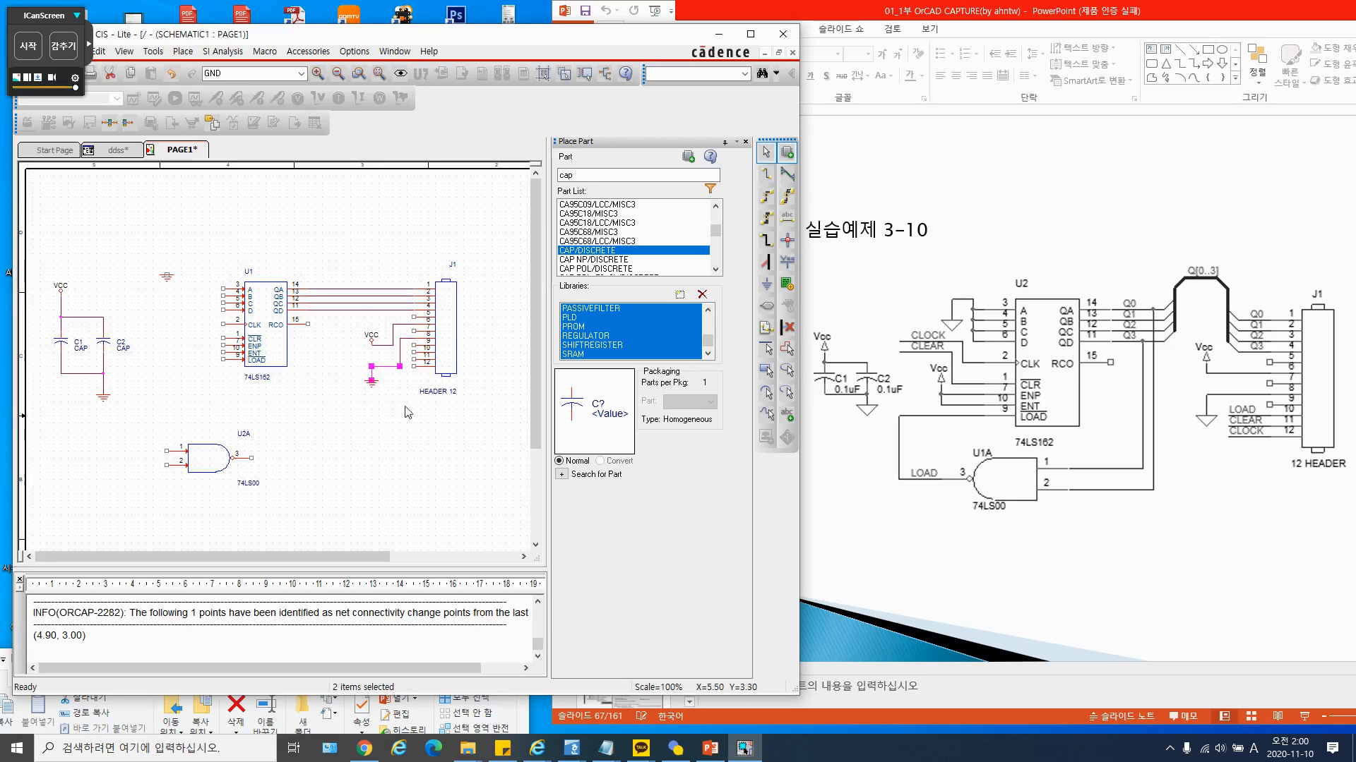
Move the header slightly to the right and draw a short horizontal wire stub out from its pin 12
left_click(490, 354)
left_click_drag(490, 354, 497, 355)
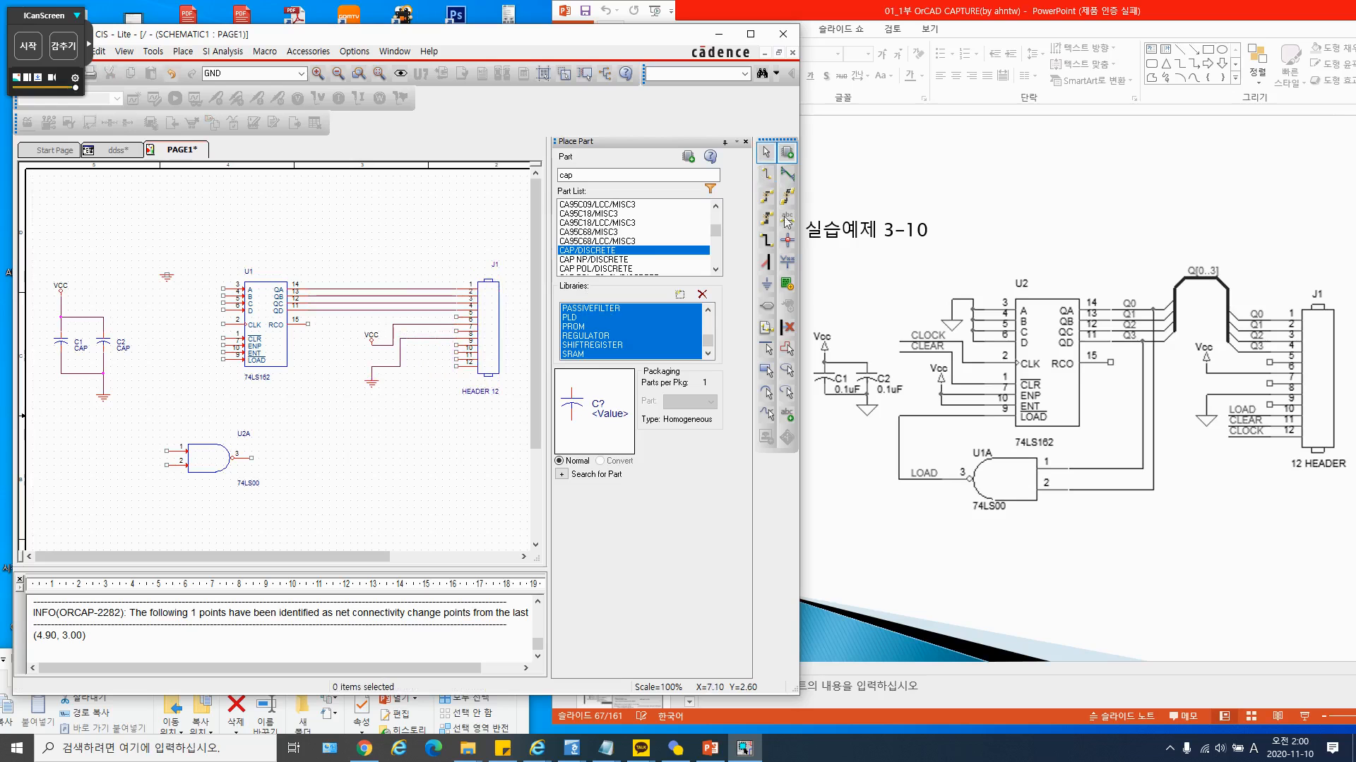
left_click(774, 173)
left_click(415, 367)
left_click(455, 366)
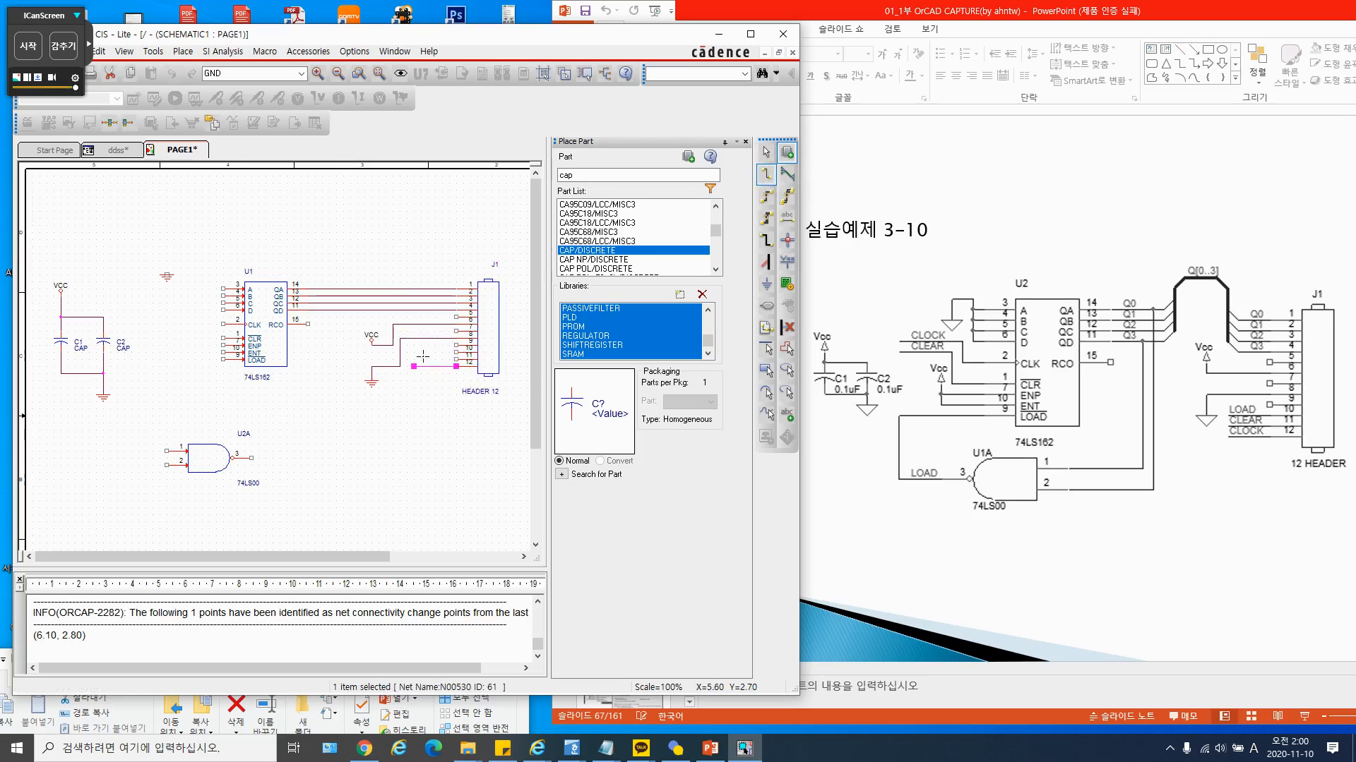
Draw short horizontal wire stubs out from header pins 11 and 10, matching the stub on pin 12
left_click(414, 359)
left_click(456, 360)
left_click(413, 350)
left_click(456, 352)
left_click(767, 158)
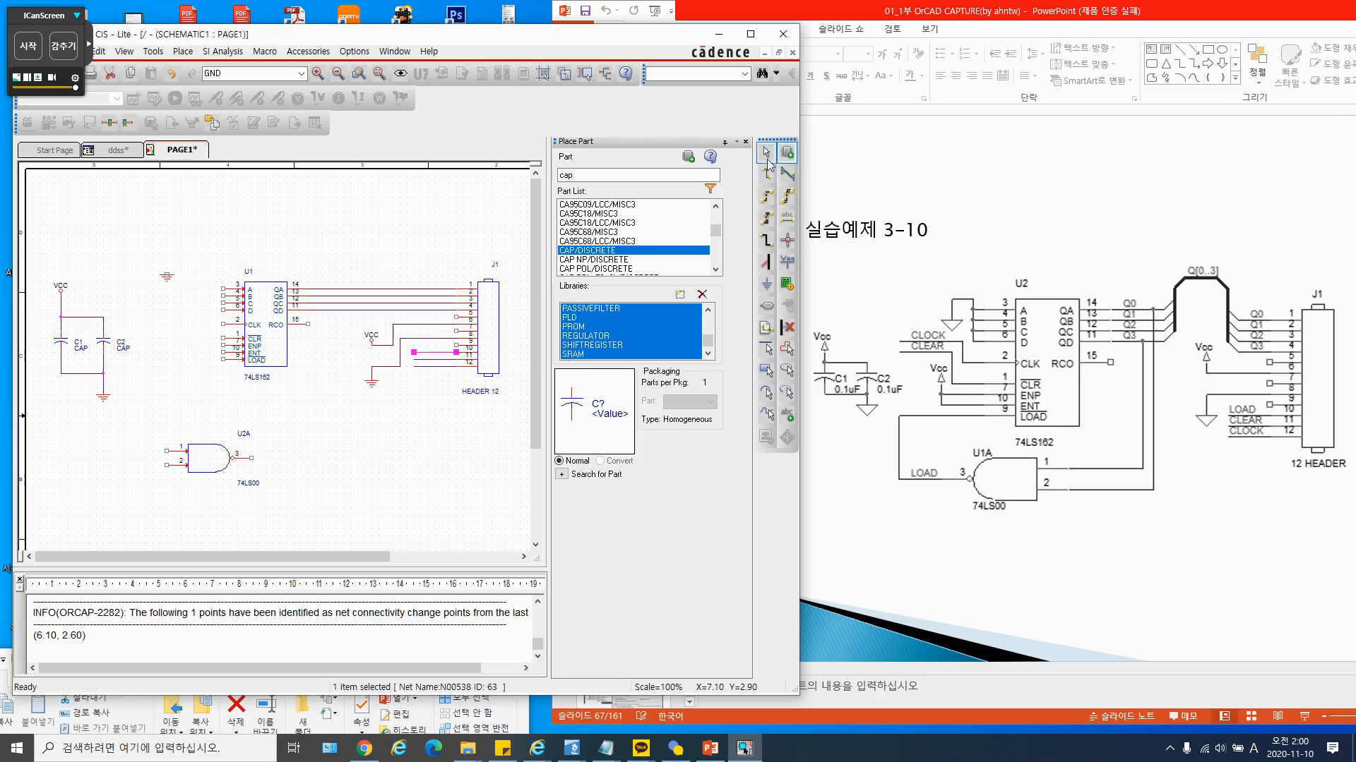
Place the net alias LOAD on the wire stub of header pin 10
left_click(787, 219)
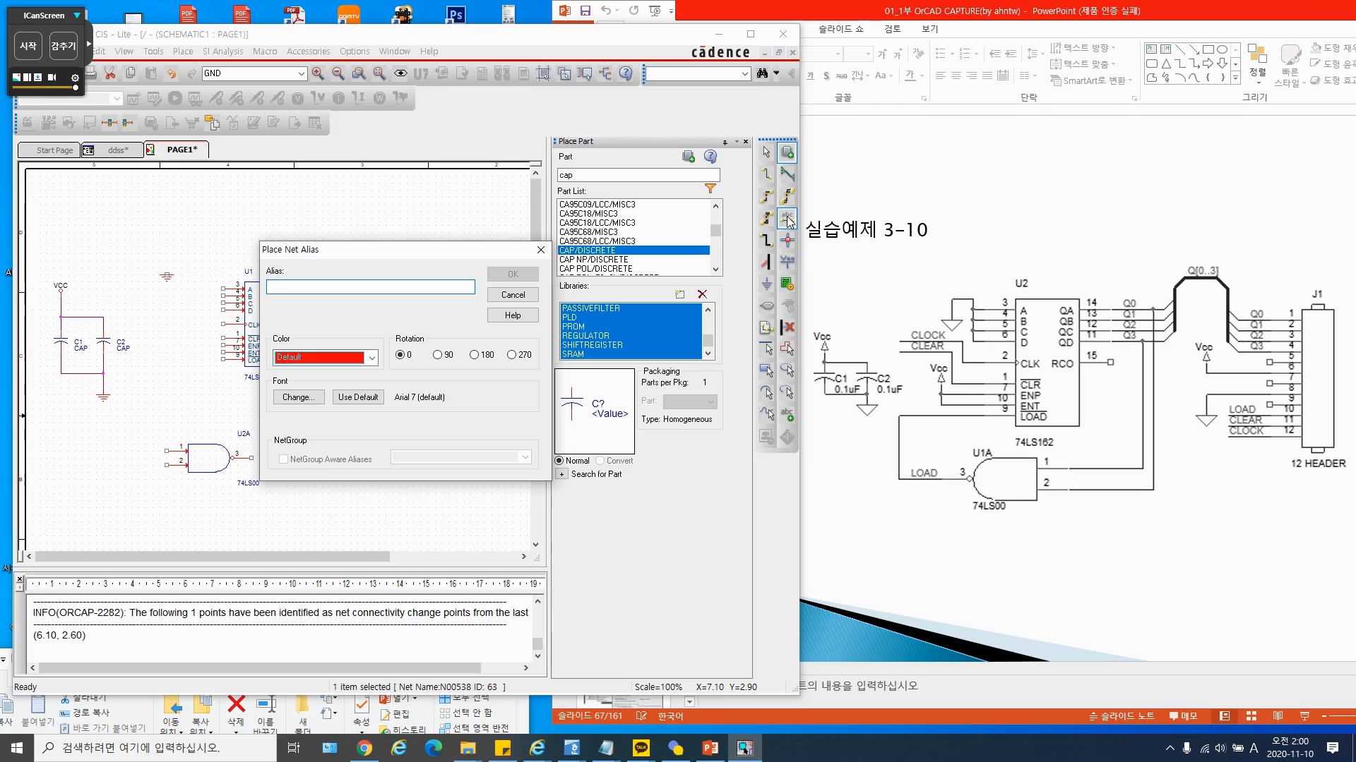
type("LOAD")
key("Return")
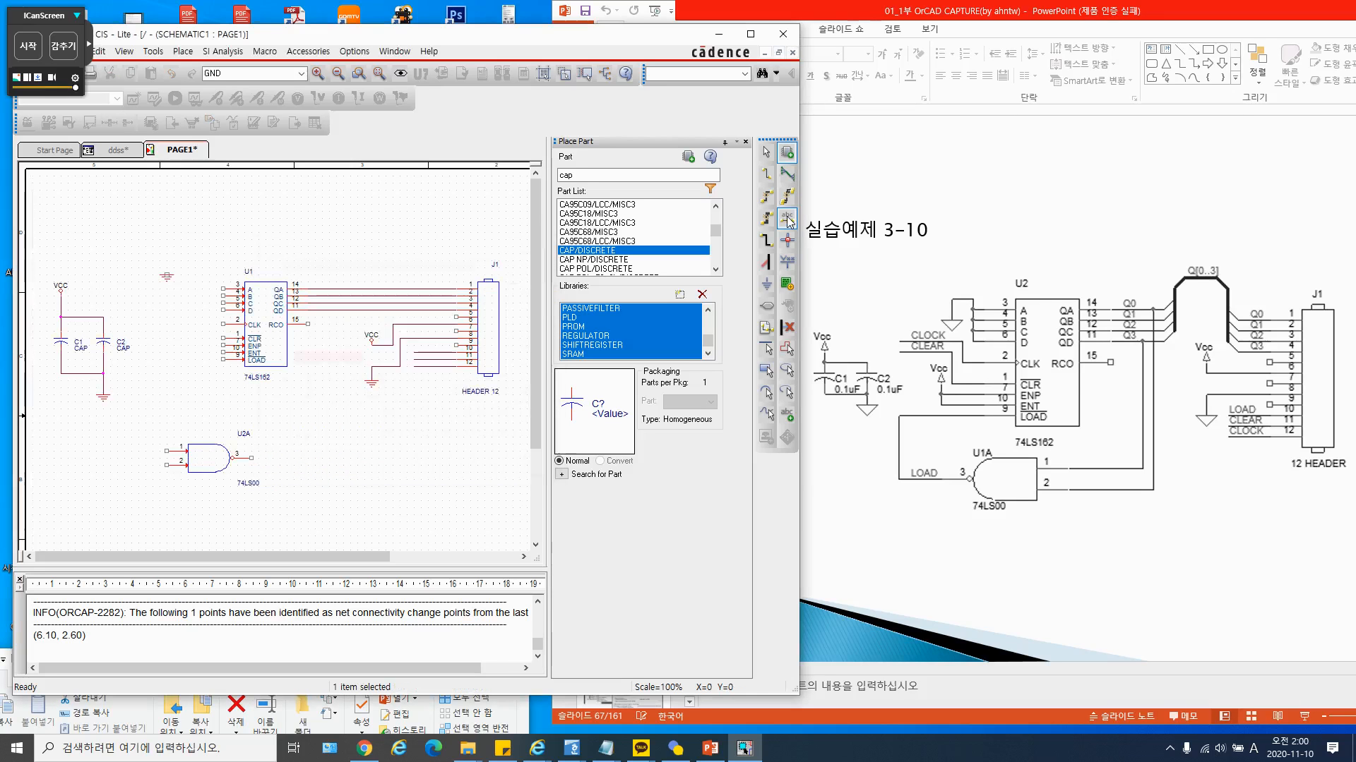
left_click(418, 347)
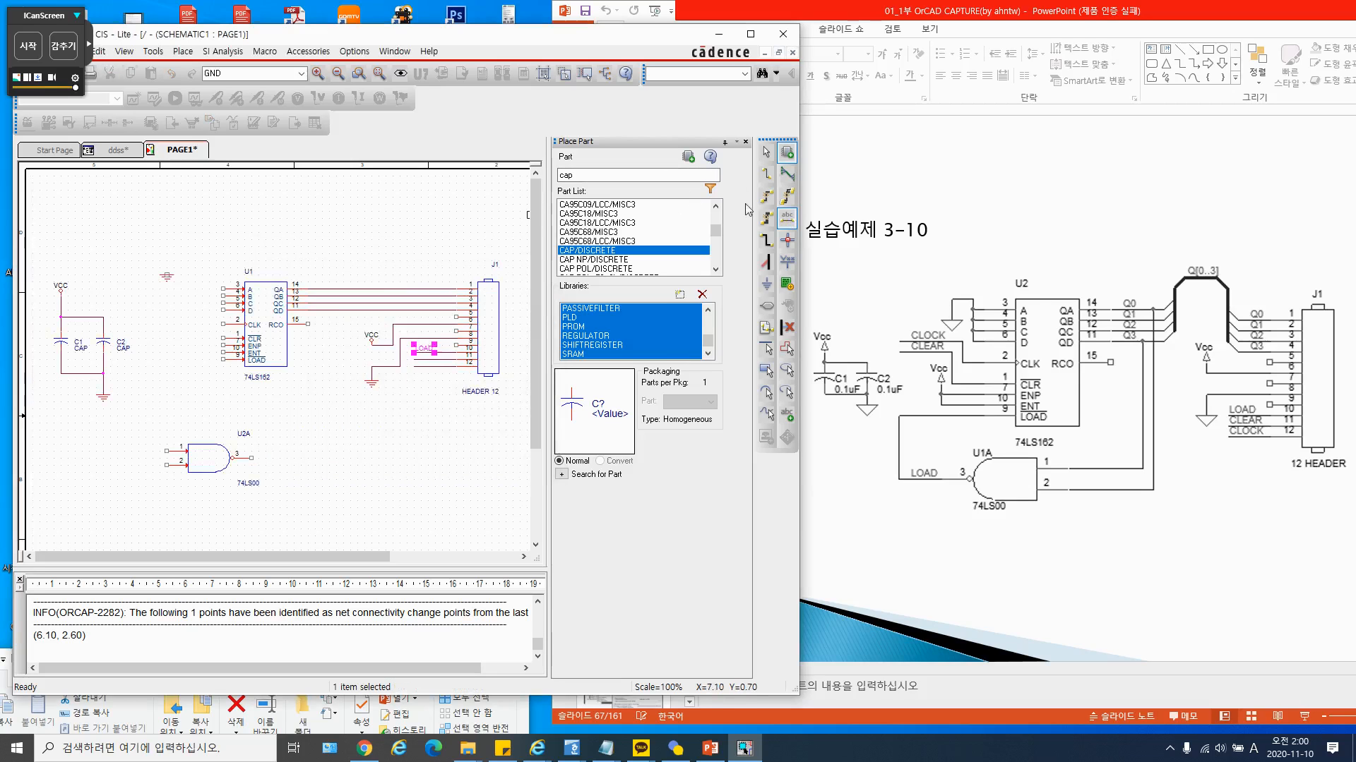
Place the net alias CLEAR on the wire stub of header pin 11
left_click(786, 223)
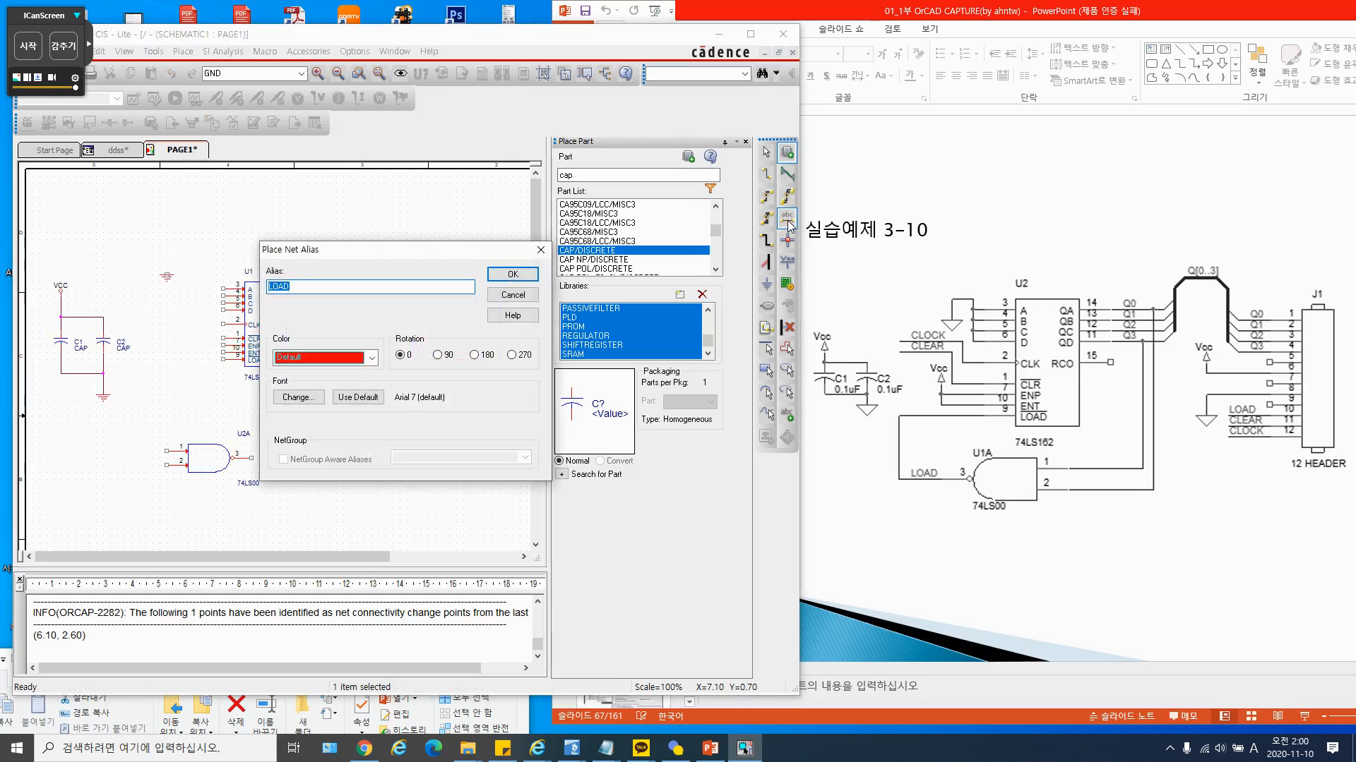
type("CLEAR")
key("Return")
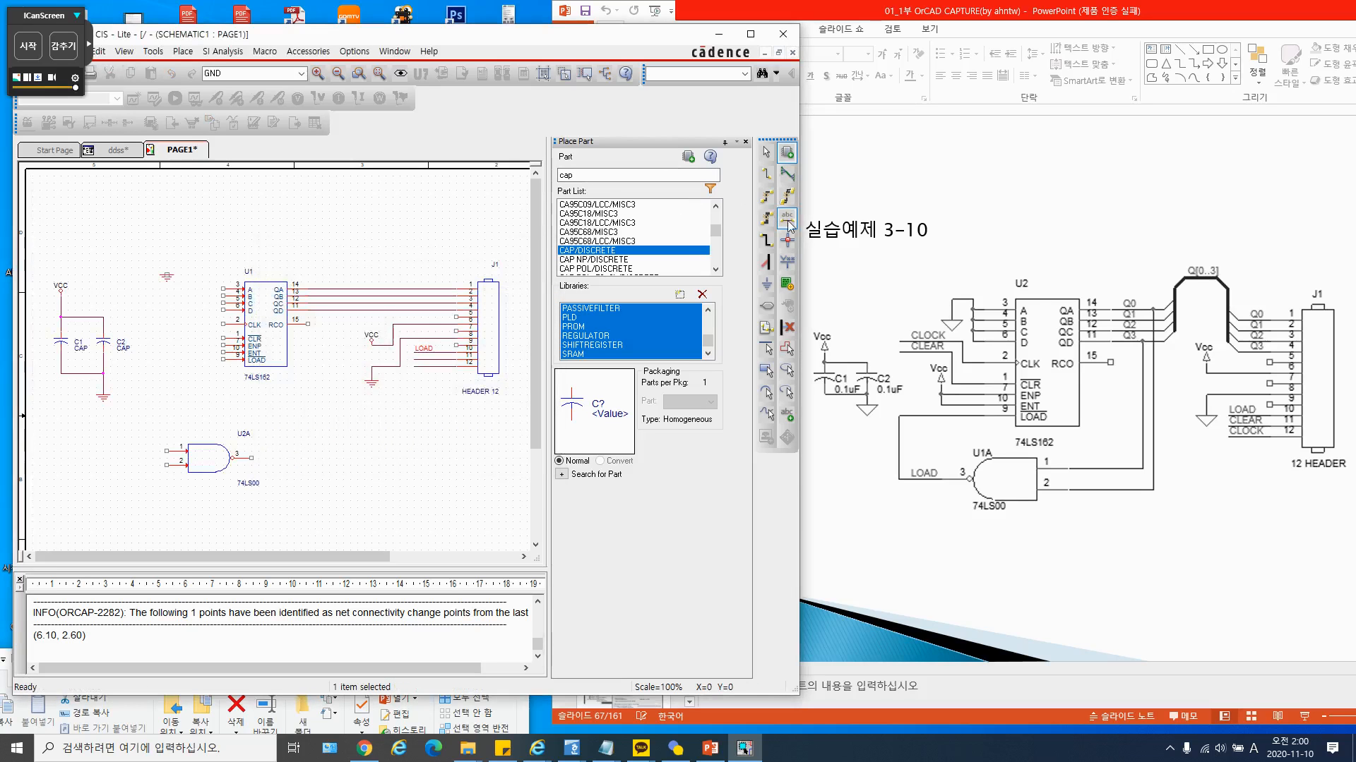
left_click(423, 357)
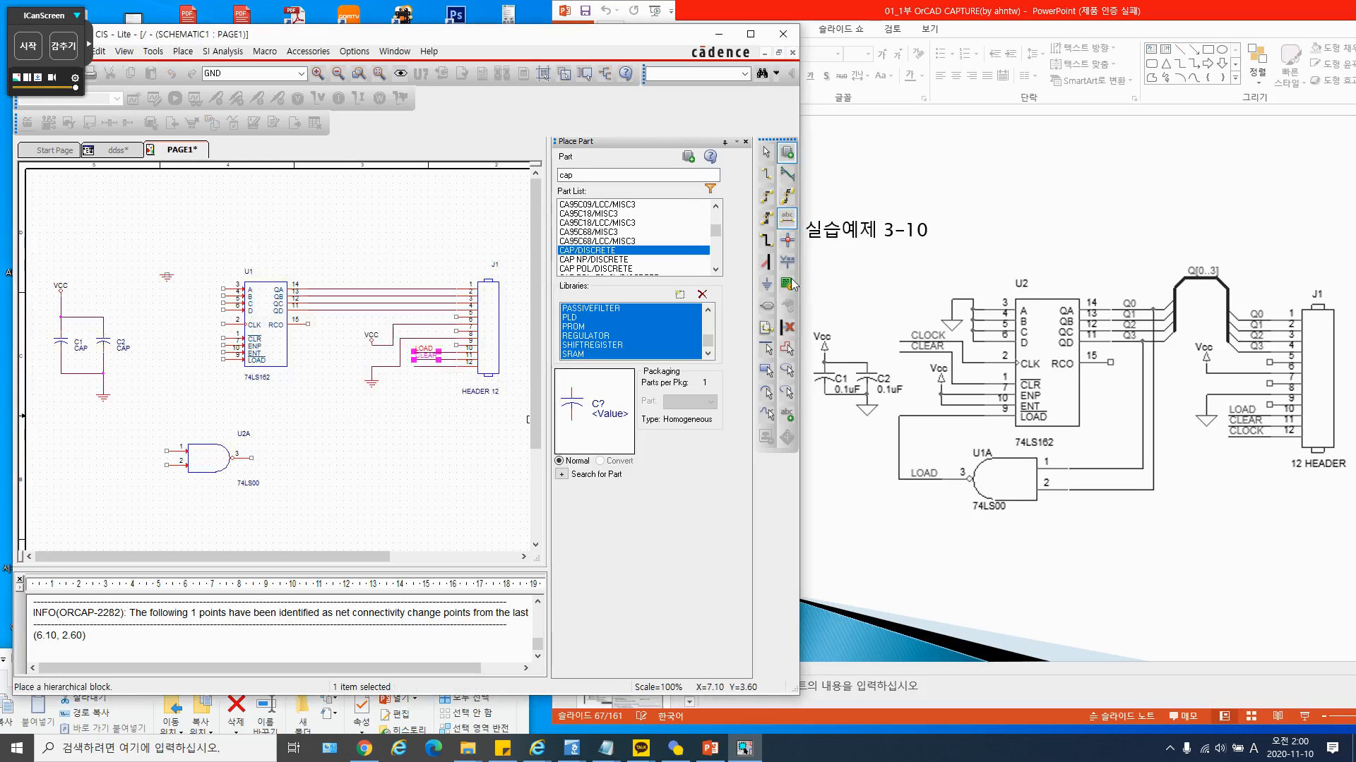
Place the net alias CLOCK on the wire stub of header pin 12 and end alias placement
left_click(788, 219)
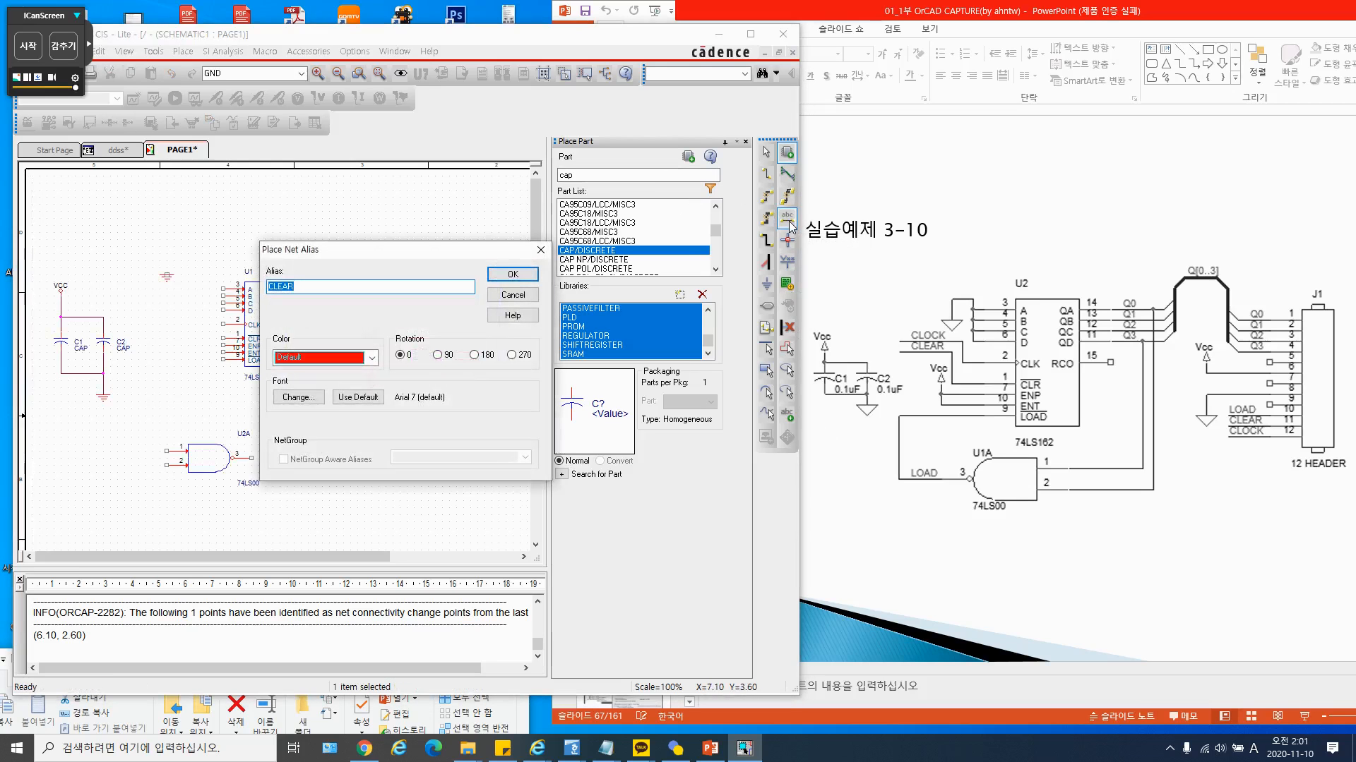
type("CLOCK")
left_click(513, 274)
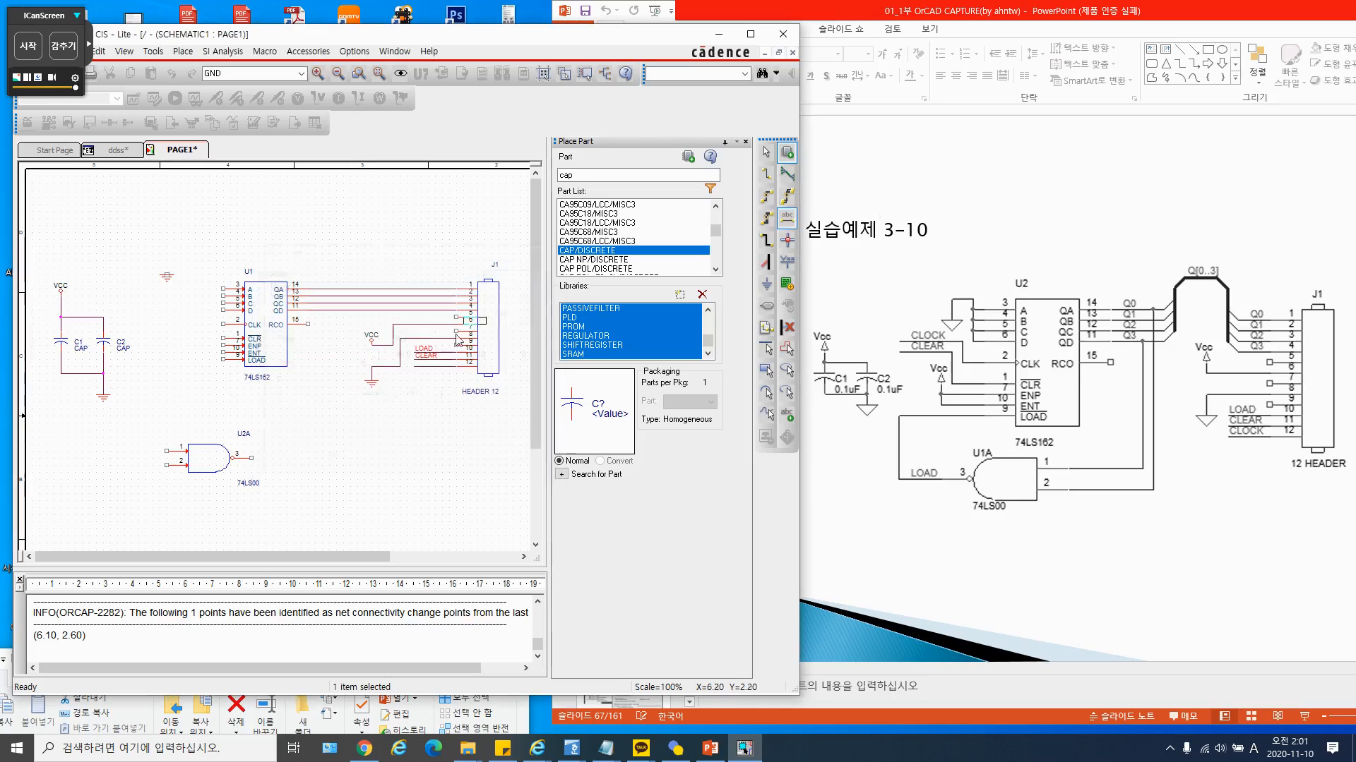
left_click(415, 365)
left_click(766, 151)
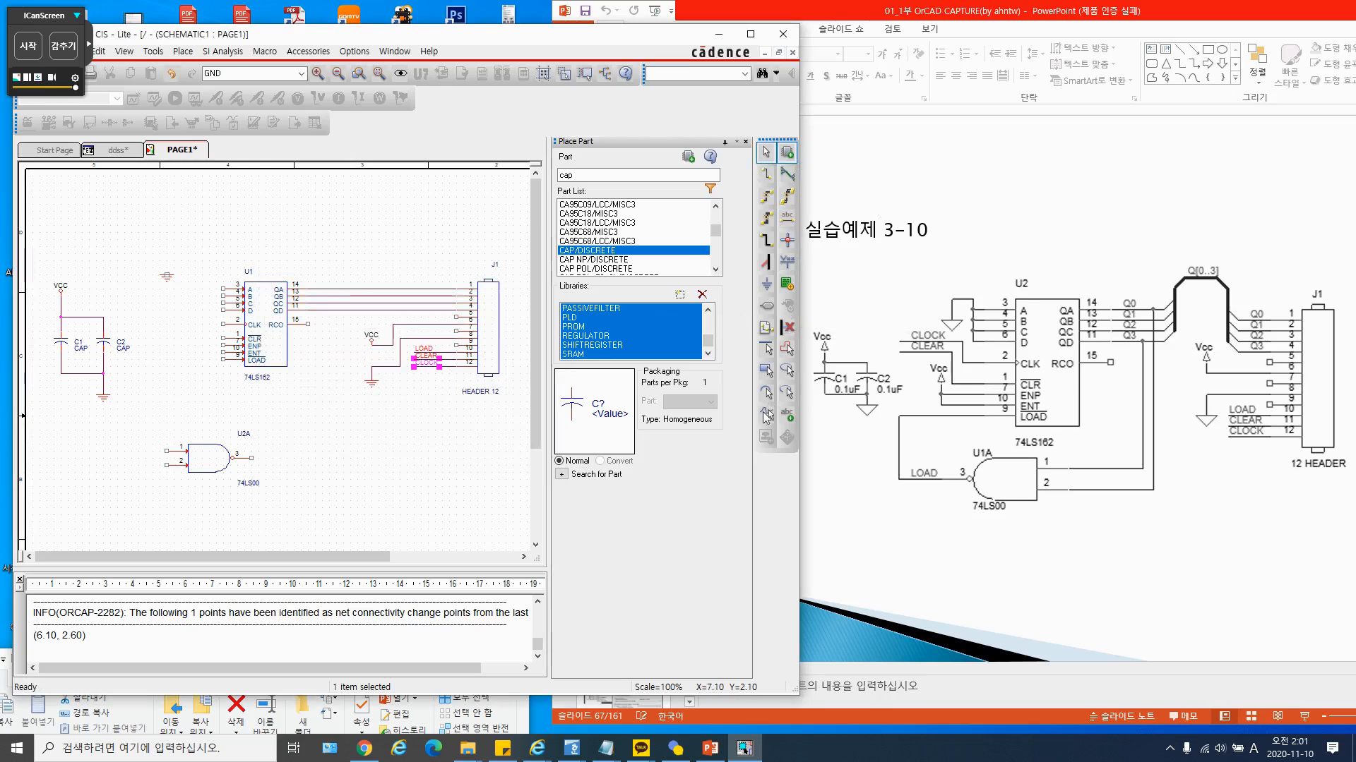
Place net aliases Q0 to Q3 on the four wires from counter outputs QA to QD, near the counter
left_click(788, 219)
type("Q0")
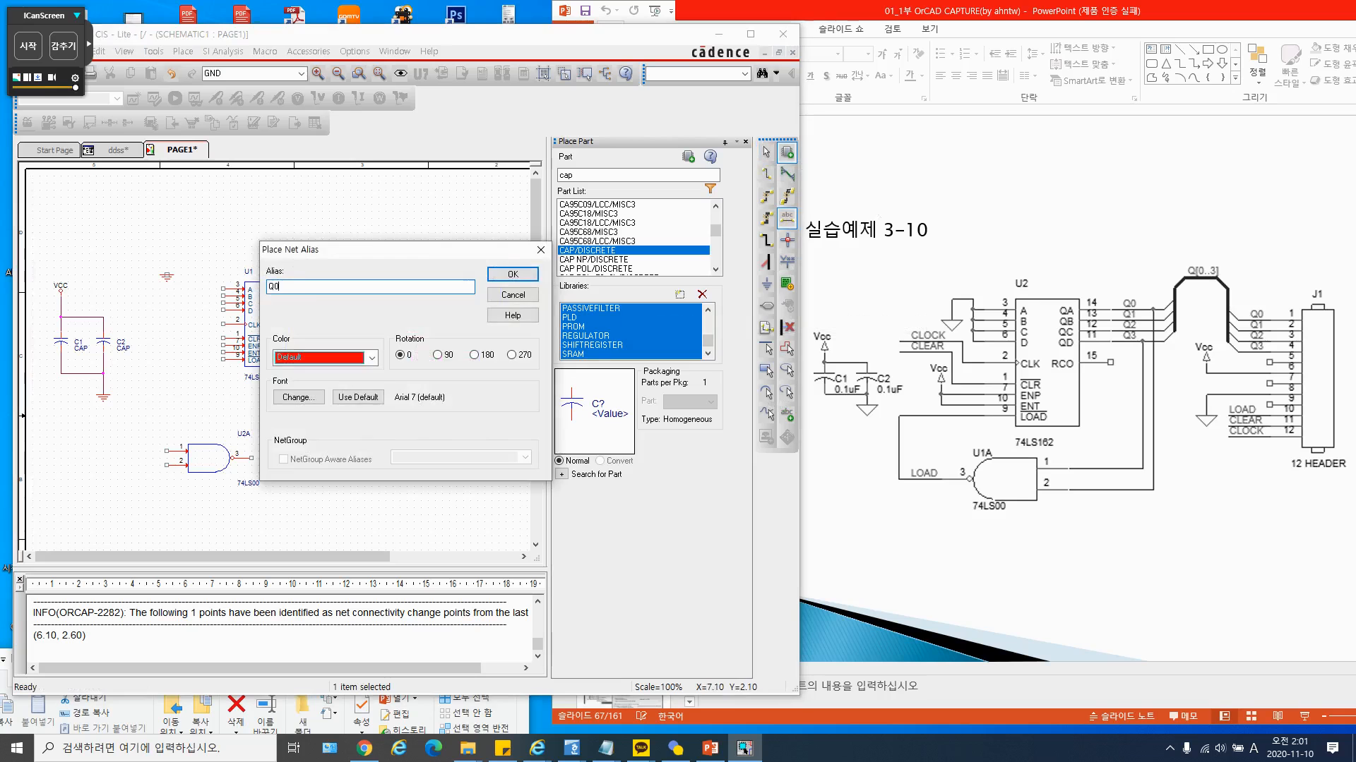
key("Return")
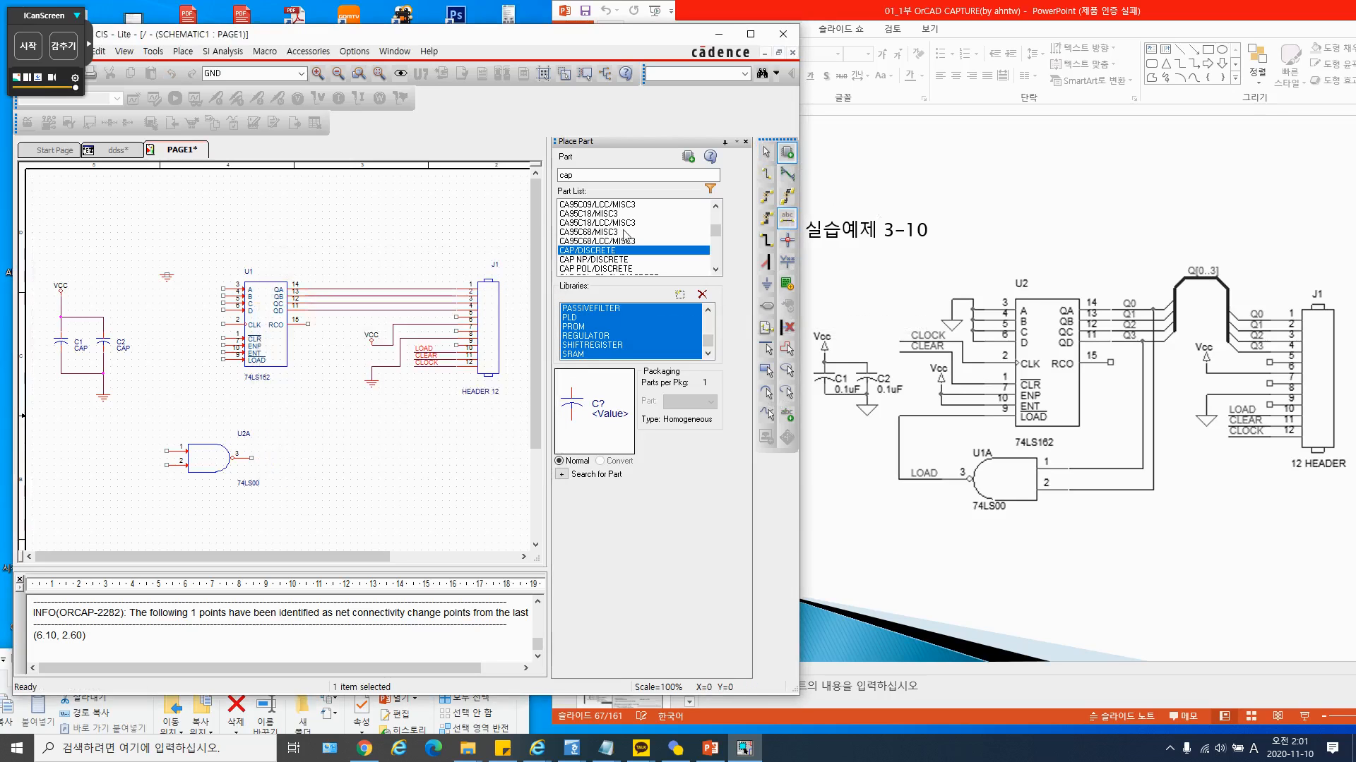
left_click(317, 300)
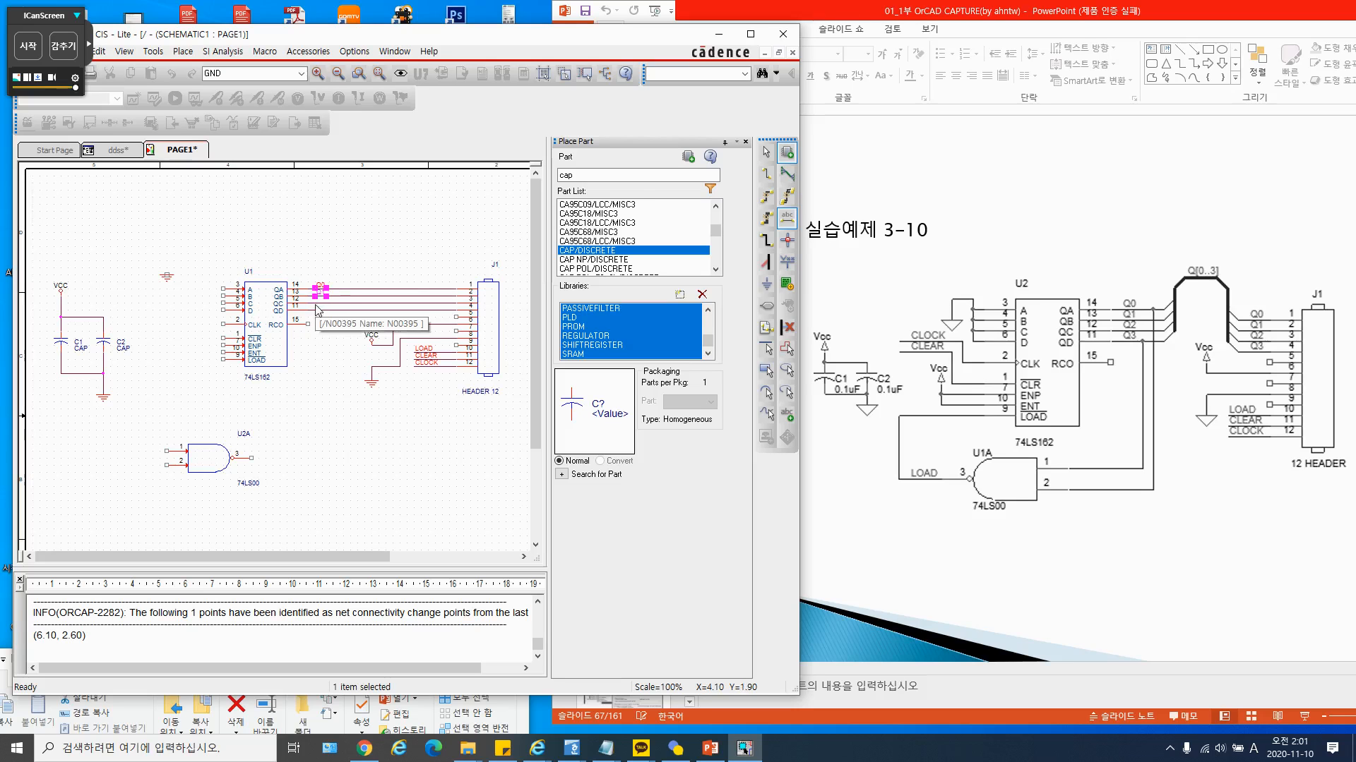
left_click(317, 311)
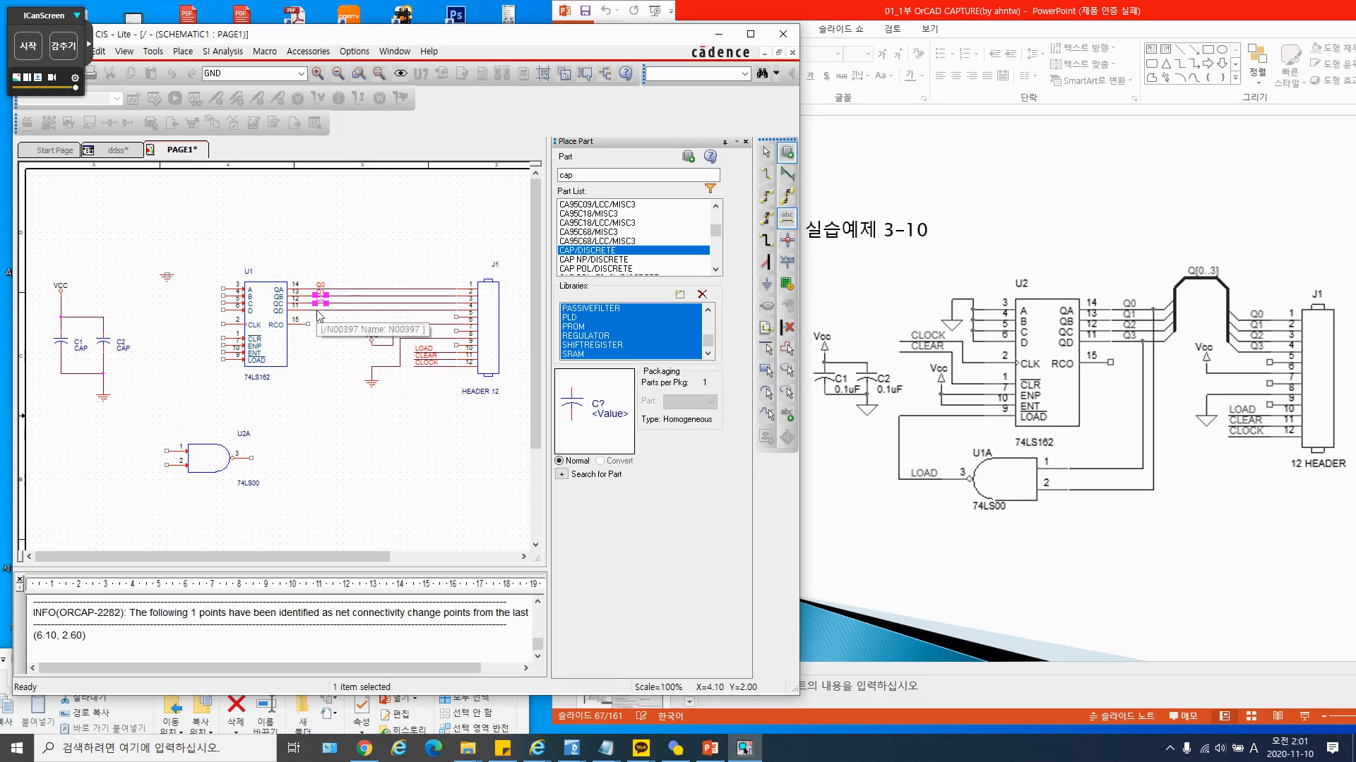
left_click(317, 317)
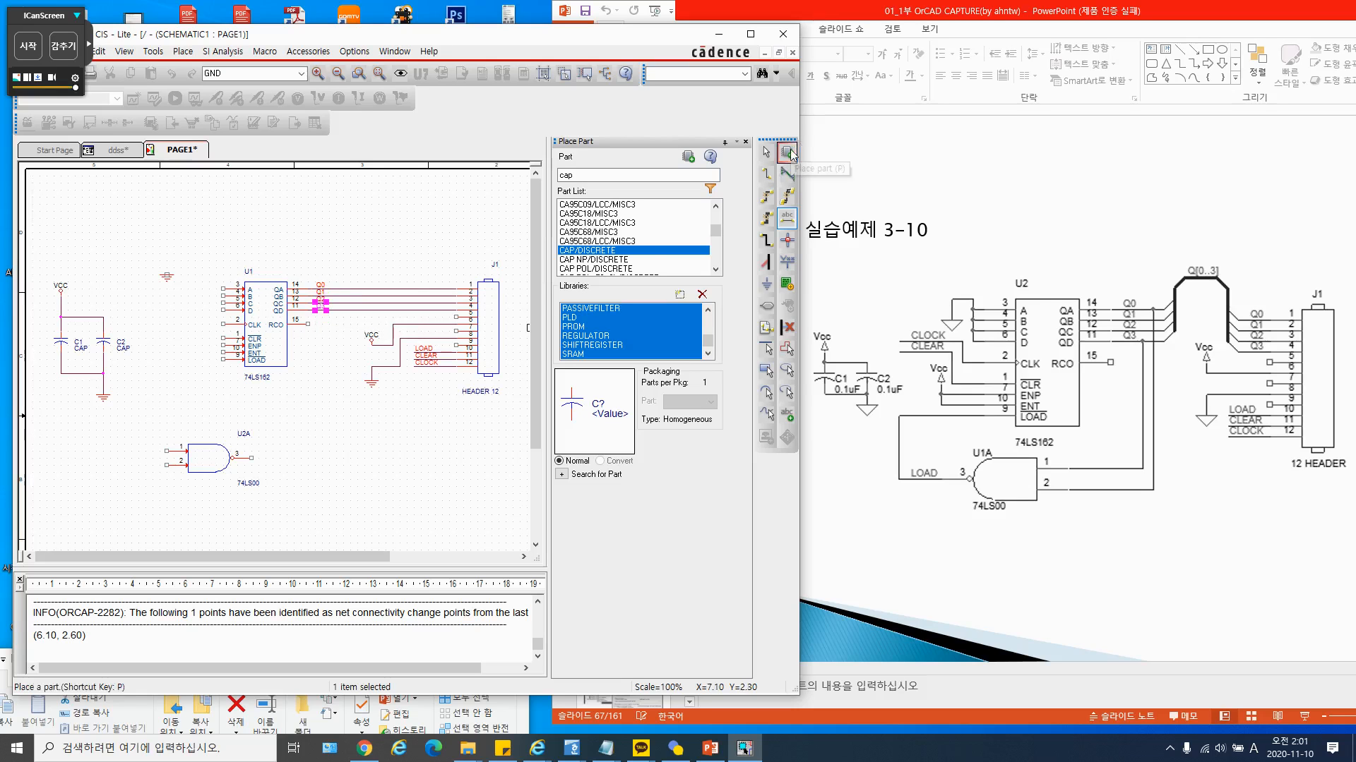
left_click(787, 153)
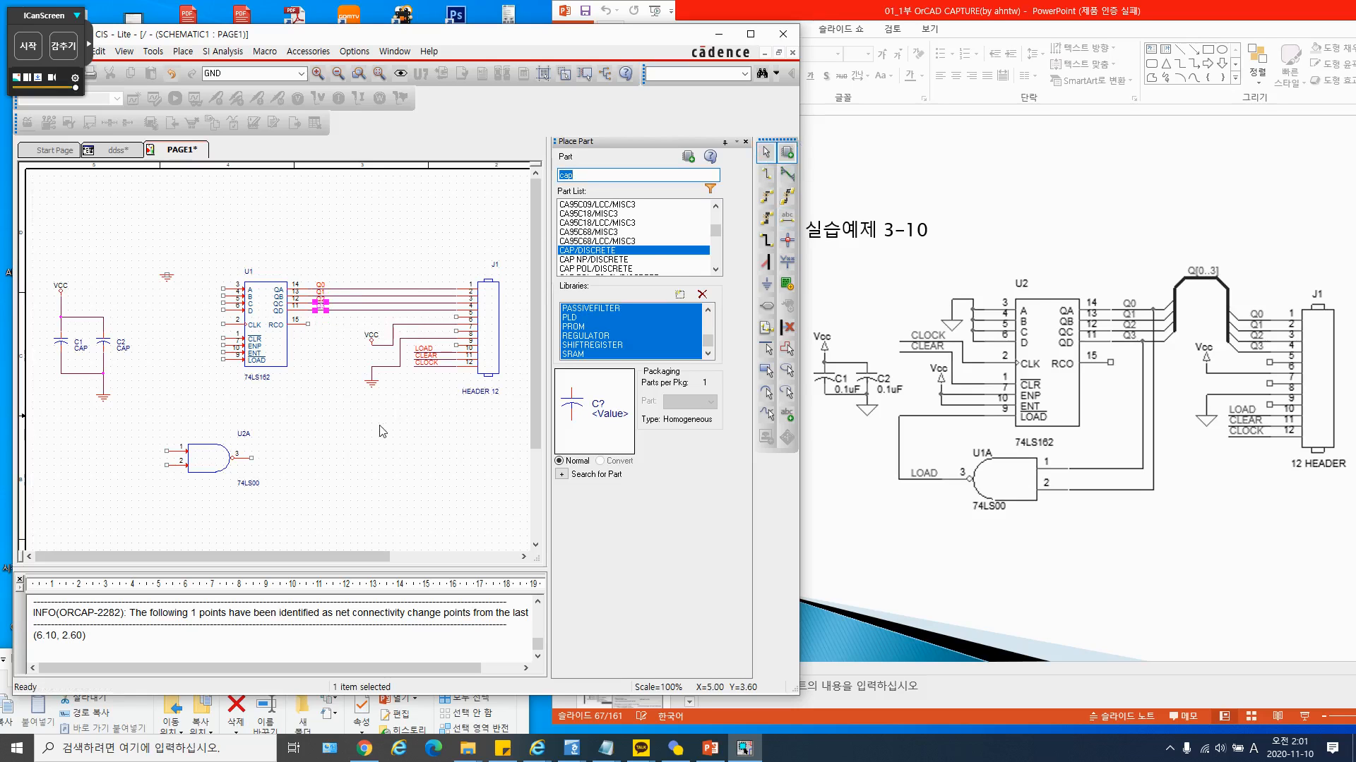
left_click(427, 461)
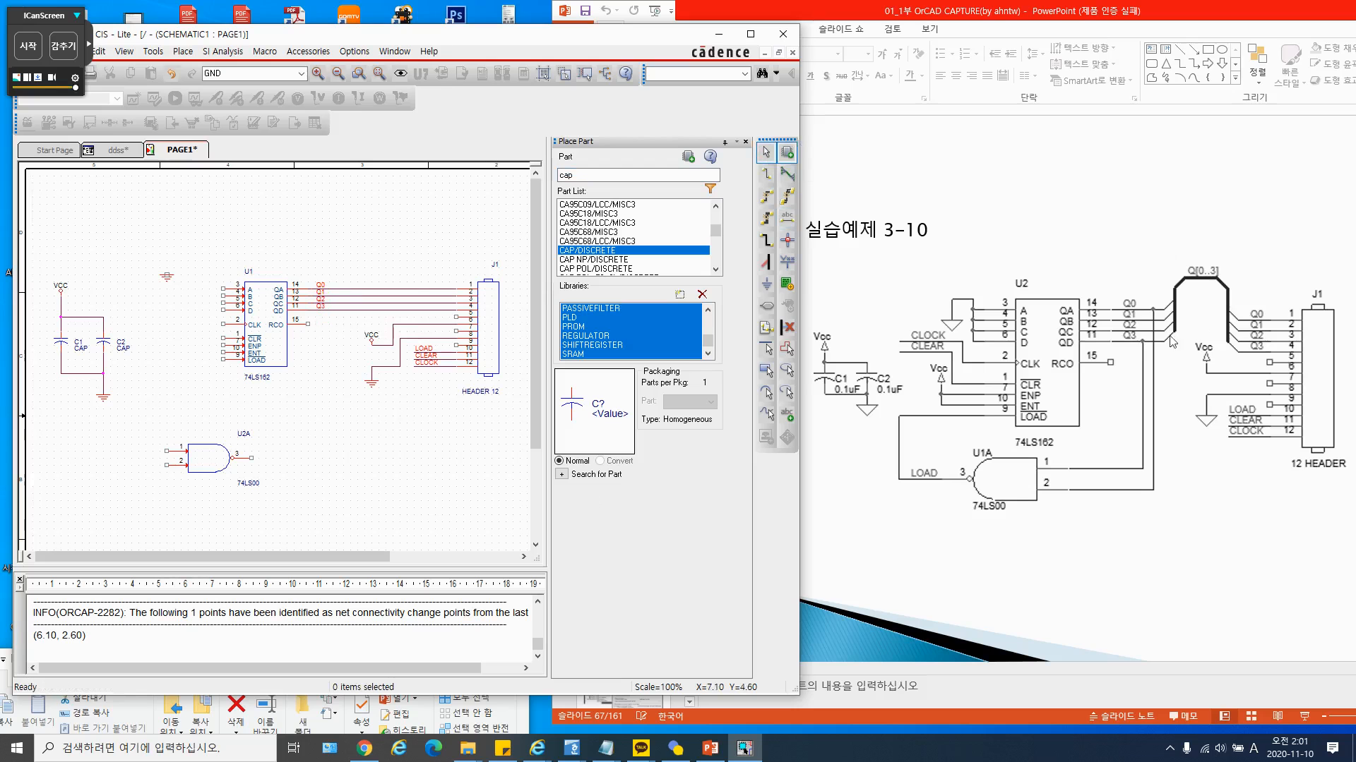
Mirror the 74LS00 gate horizontally so its inputs face the header side, and move it directly beneath the counter
left_click(766, 174)
left_click(766, 152)
left_click(217, 464)
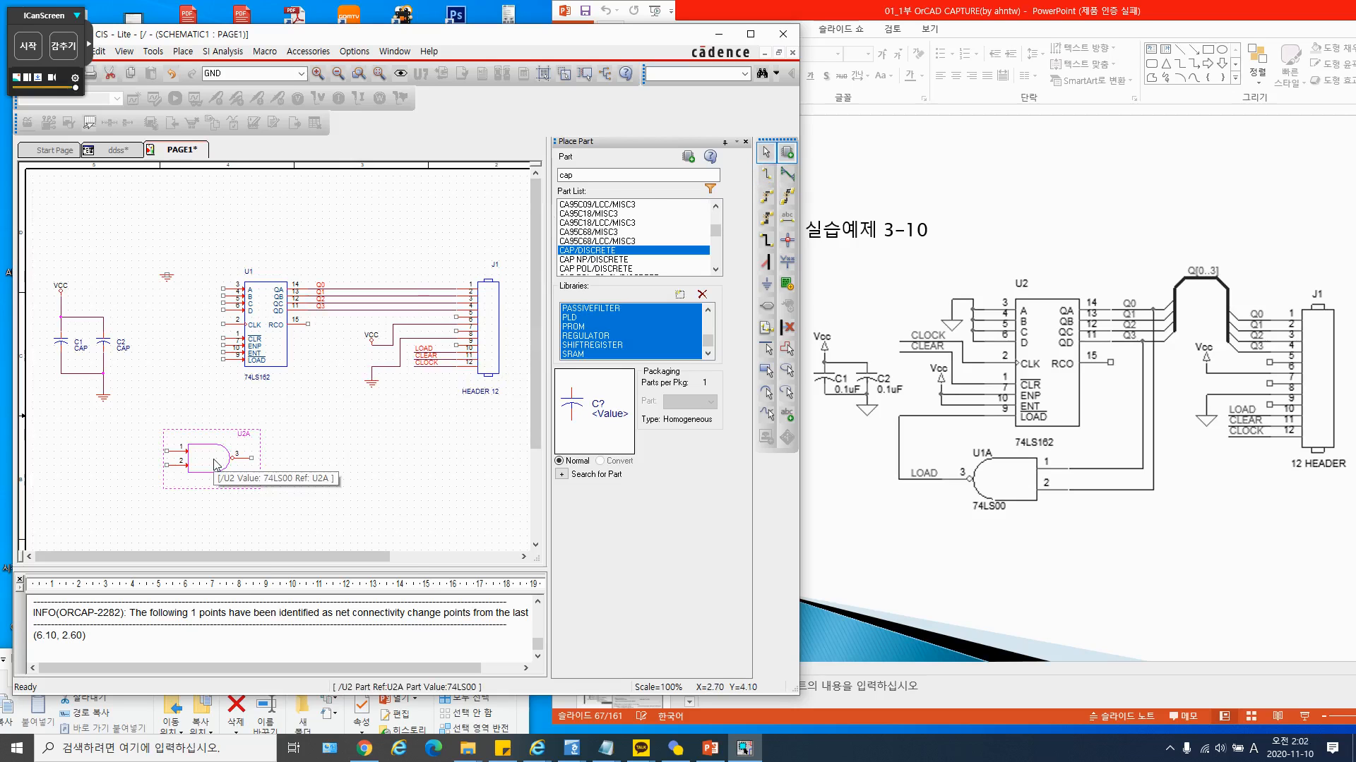
right_click(217, 465)
left_click(259, 252)
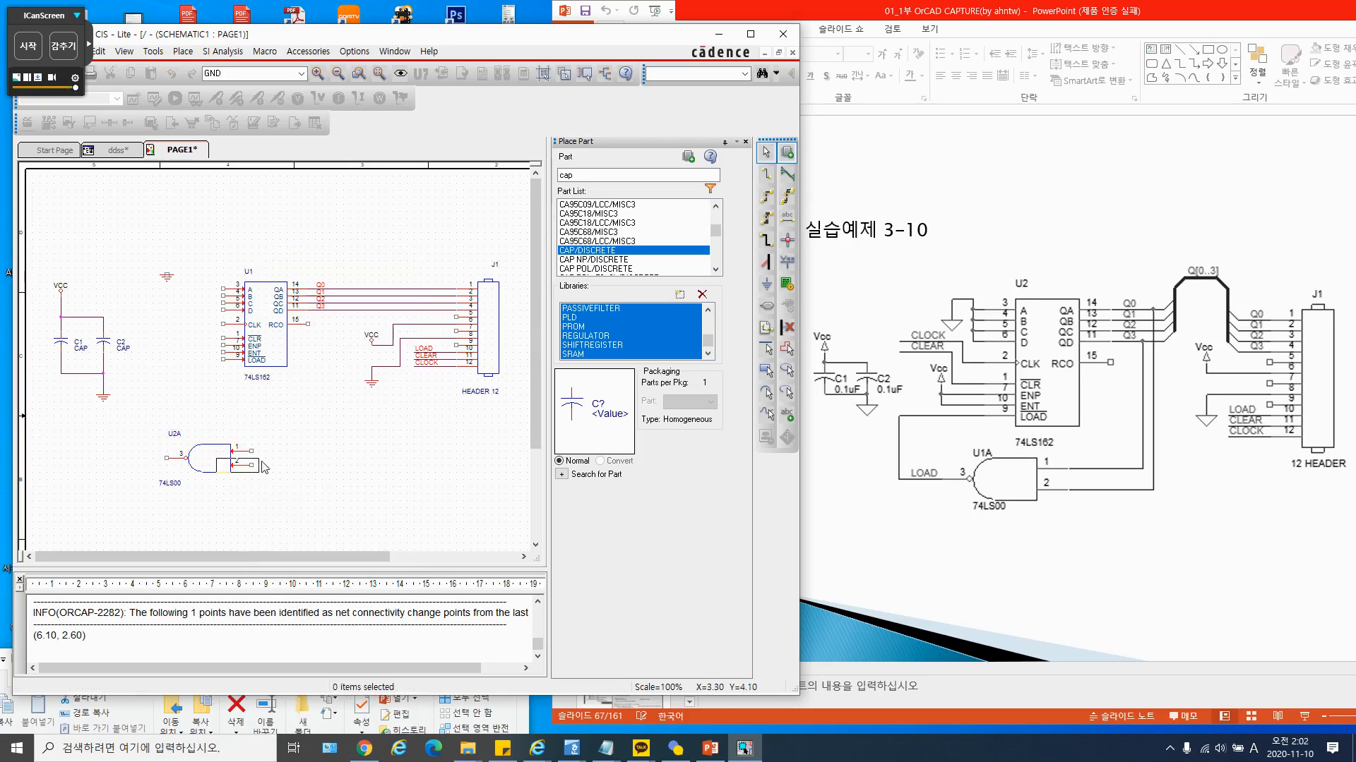
left_click_drag(214, 462, 263, 448)
left_click(337, 475)
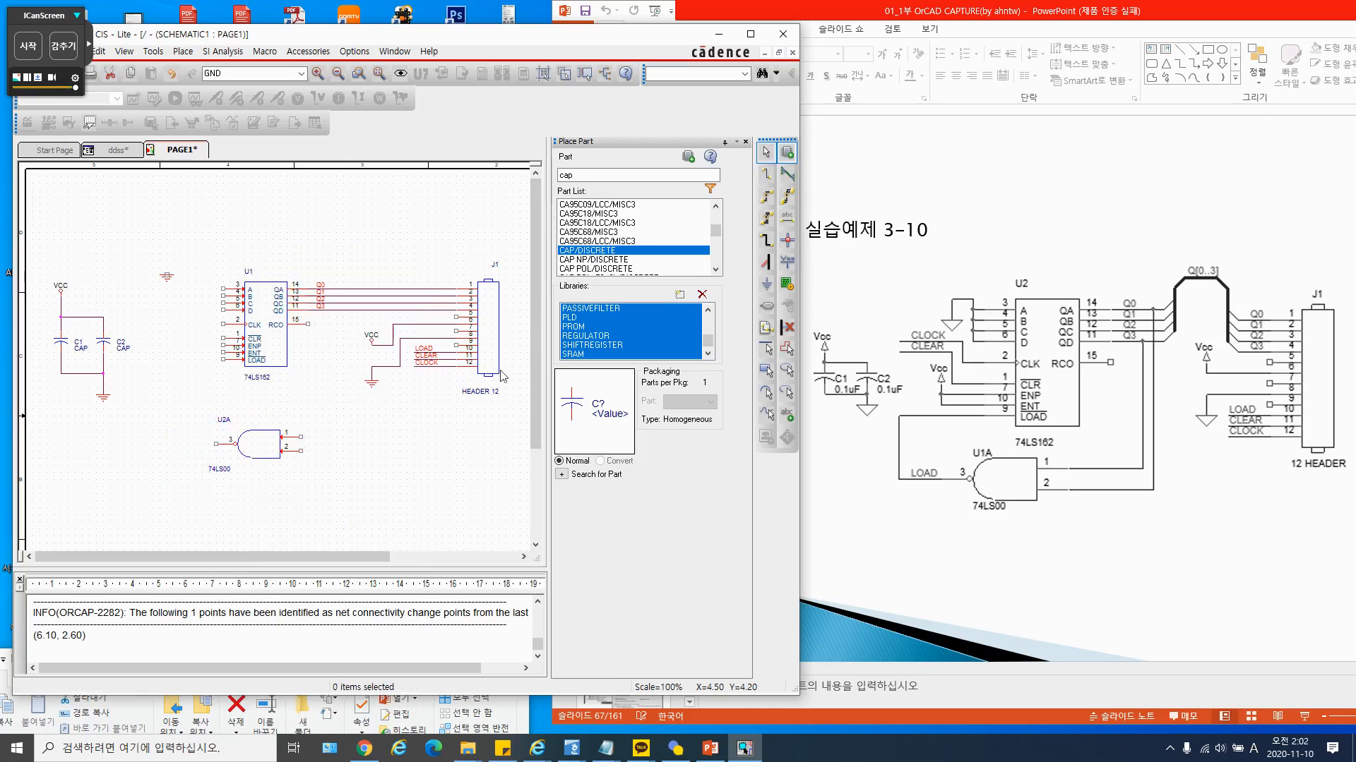
Wire NAND input 1 to the Q3 line, input 2 to the Q0 line, and the gate's output to the counter's LOAD pin
left_click(768, 175)
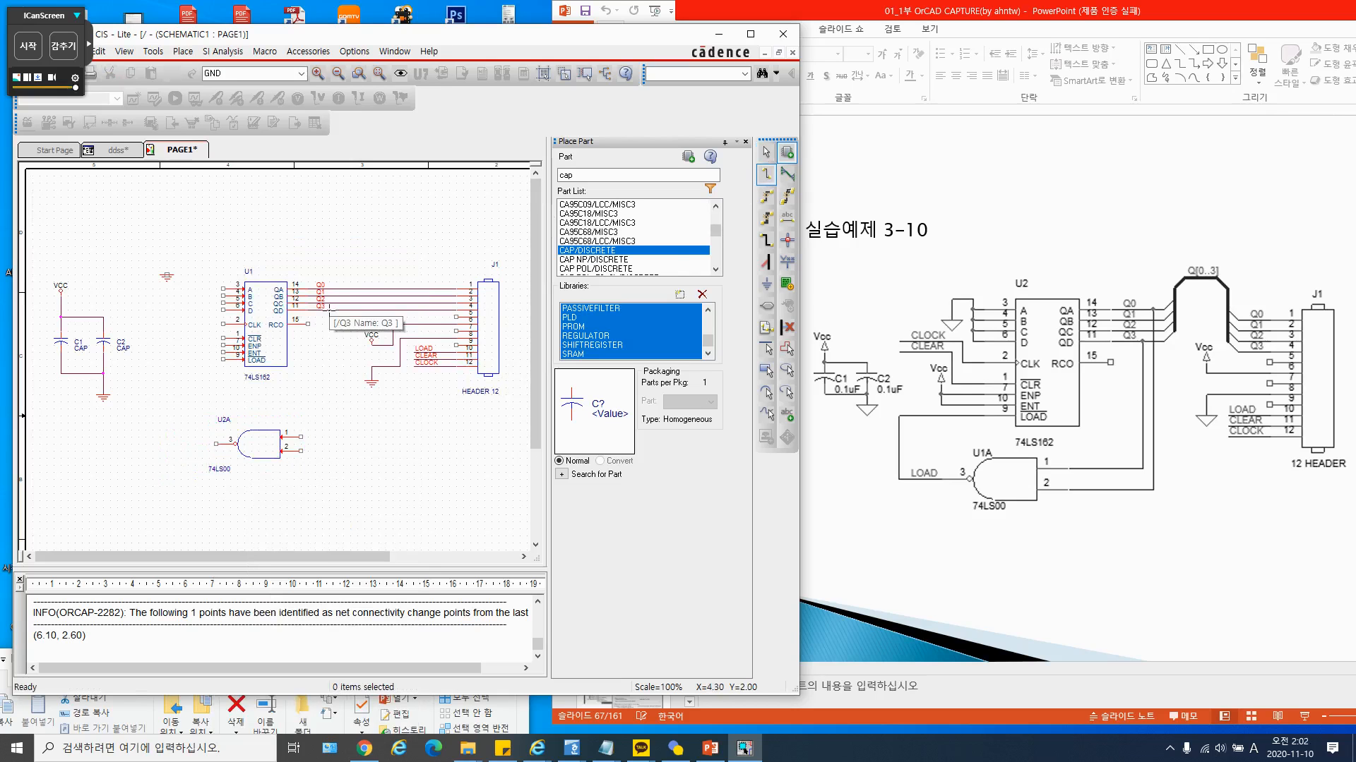
left_click(300, 436)
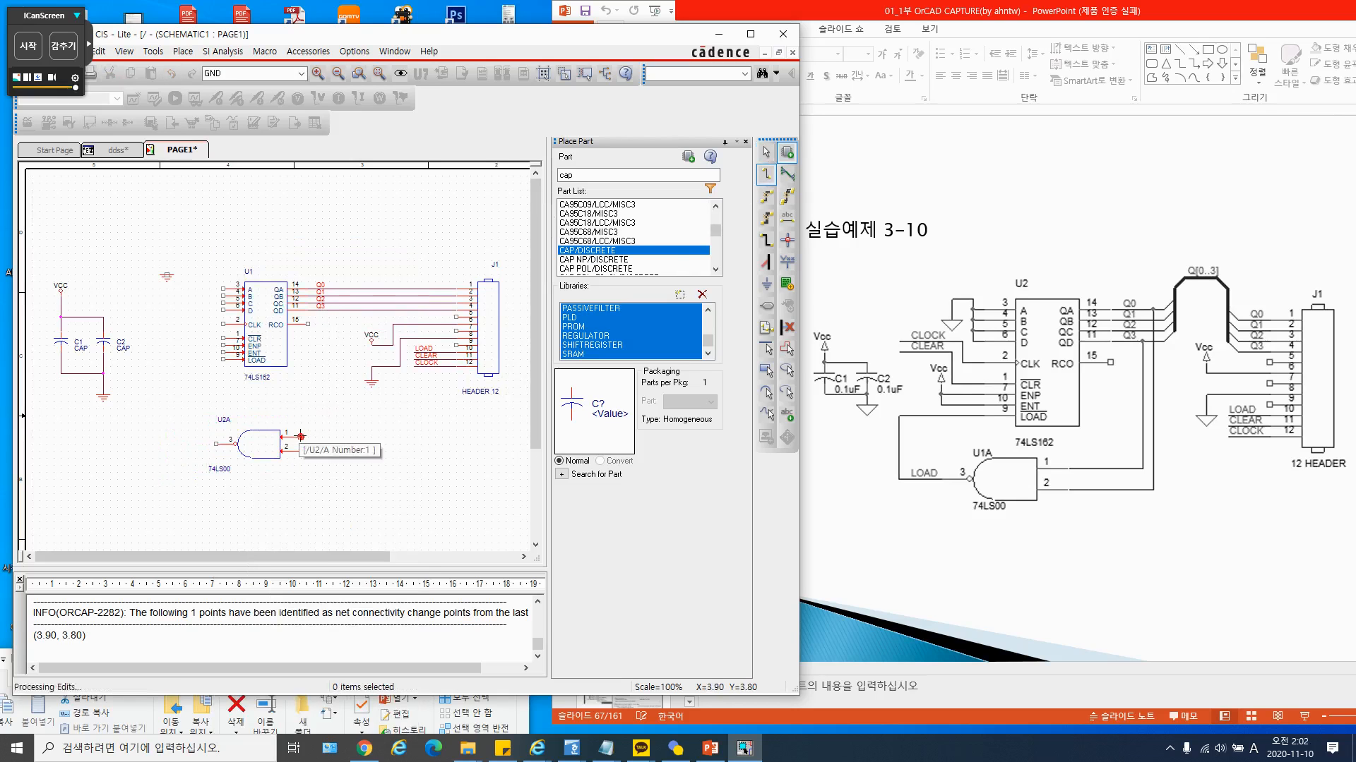
left_click(329, 309)
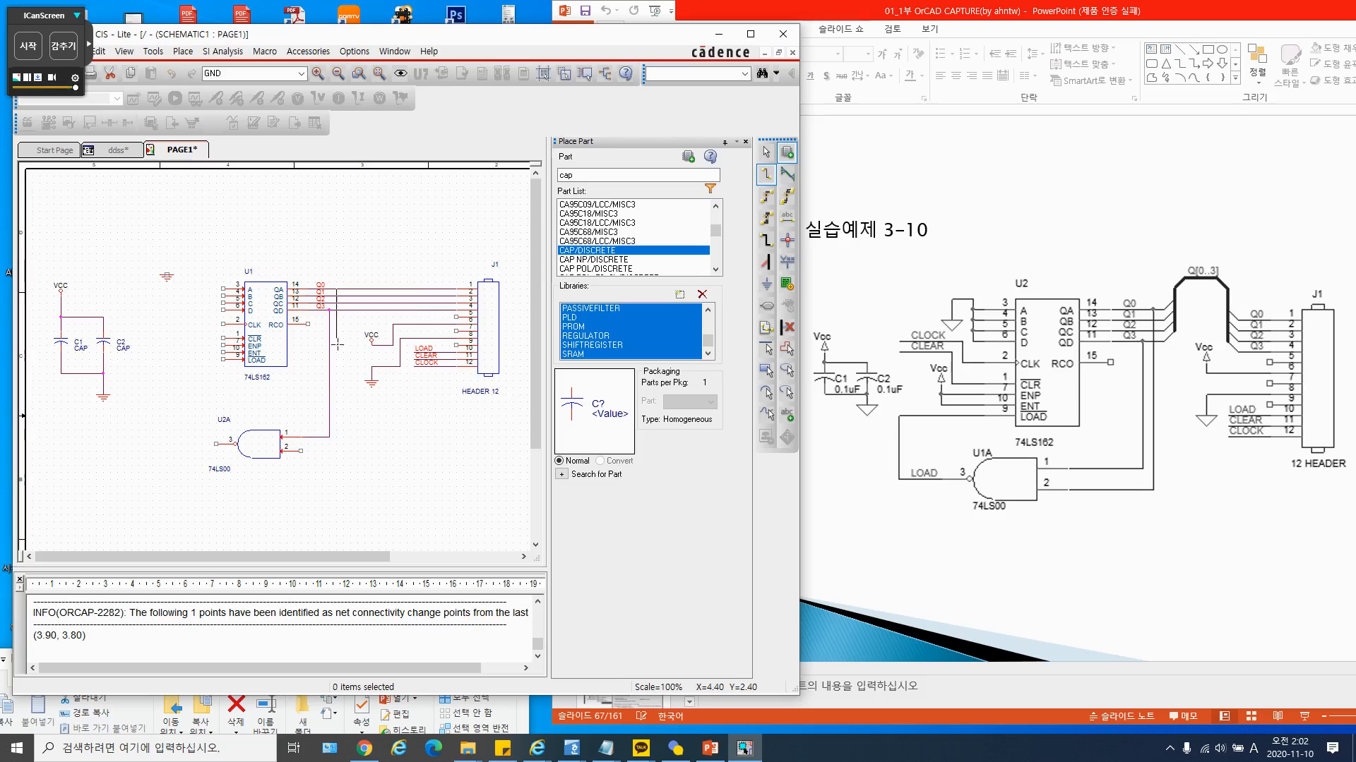
left_click(300, 450)
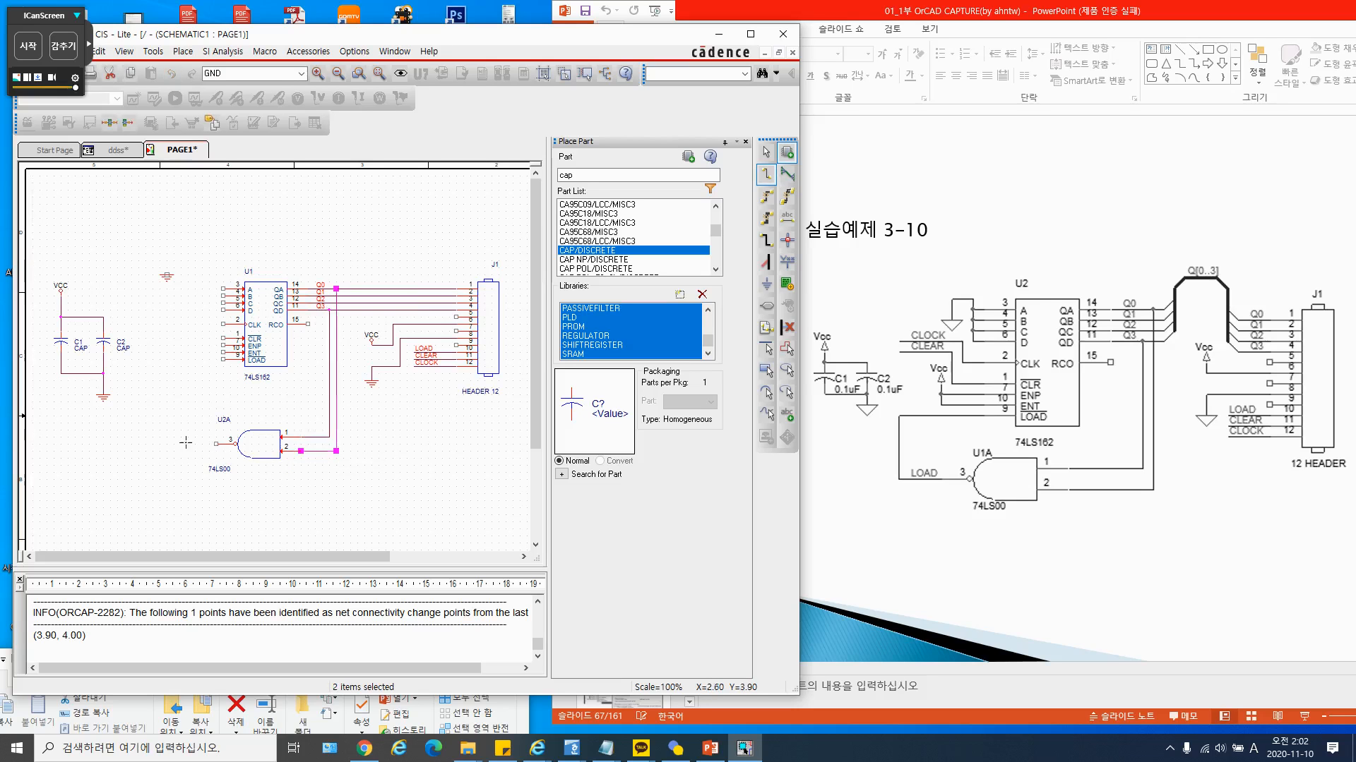
left_click(215, 444)
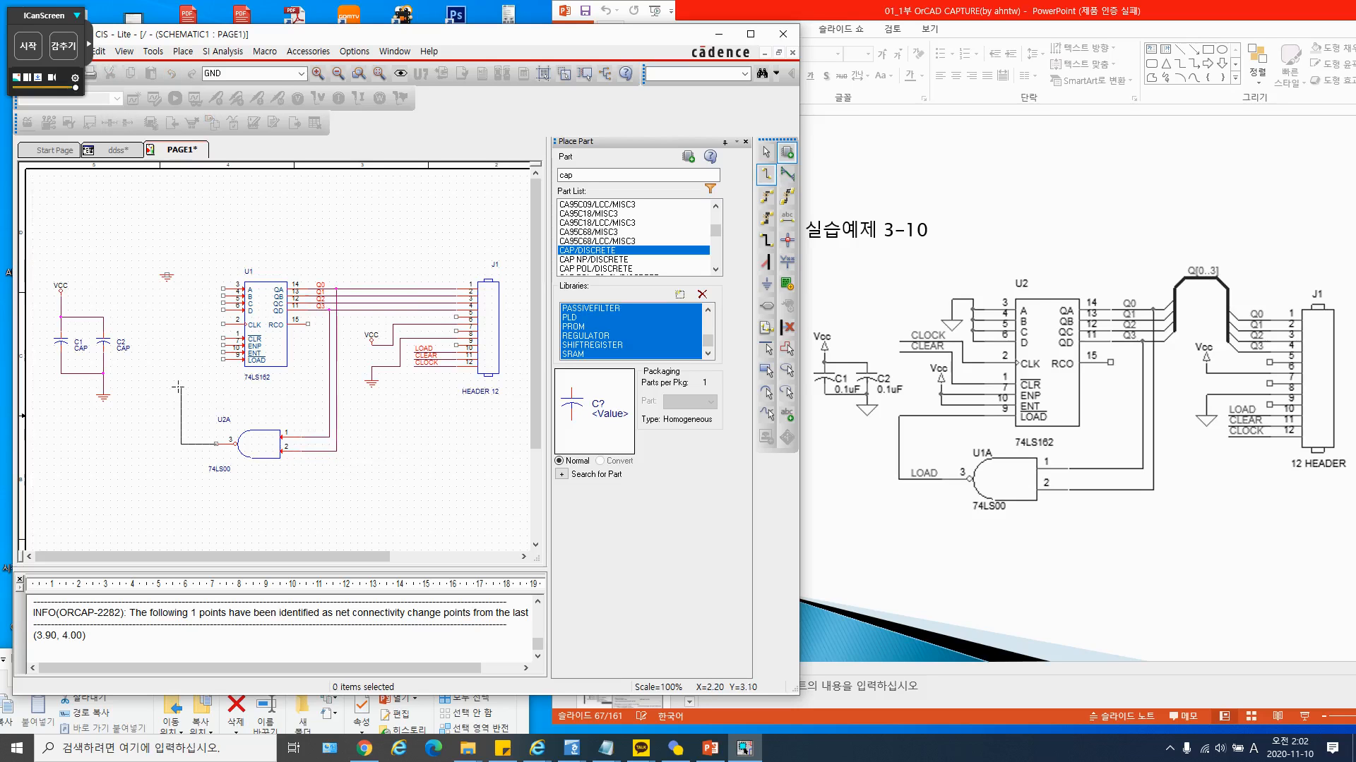
left_click(223, 359)
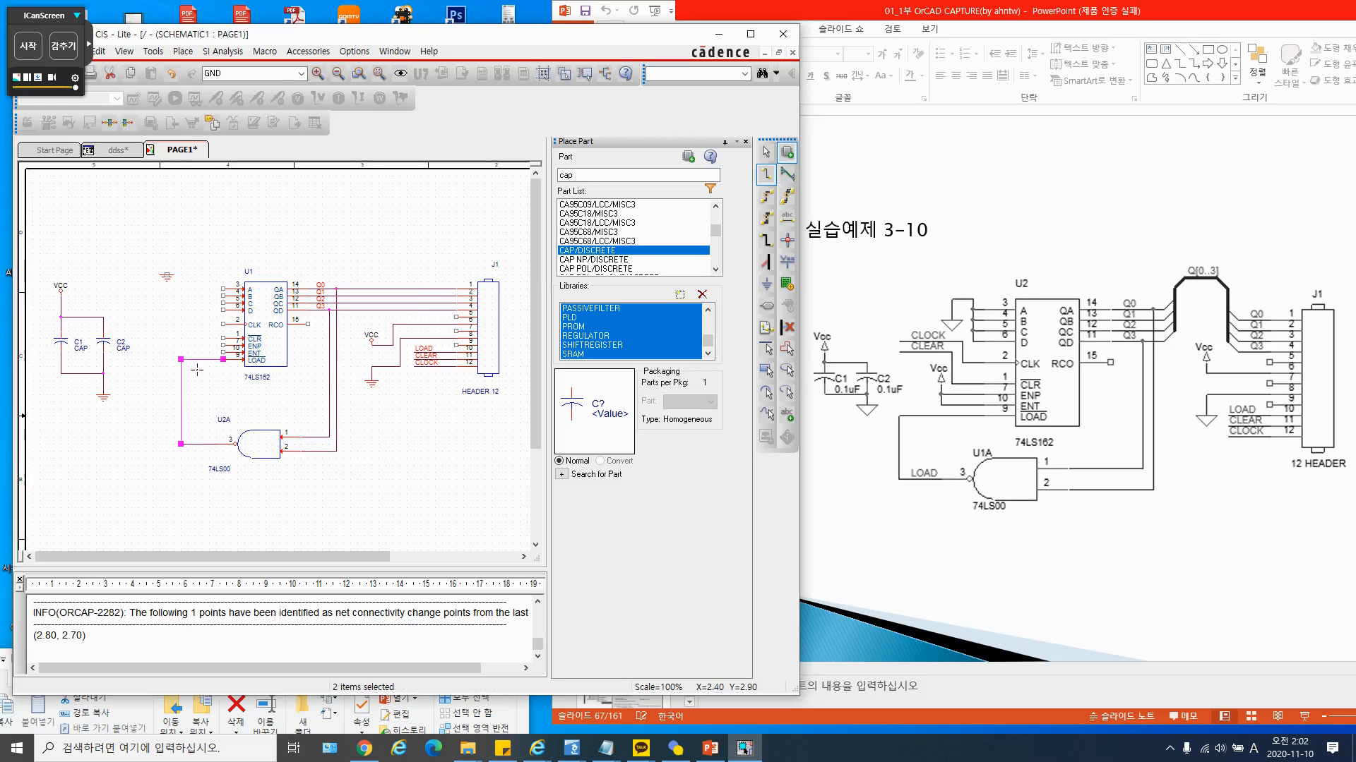
Wire the counter's ENP pin outward with a short upward end, and join the ENT pin to that wire's corner
left_click(223, 345)
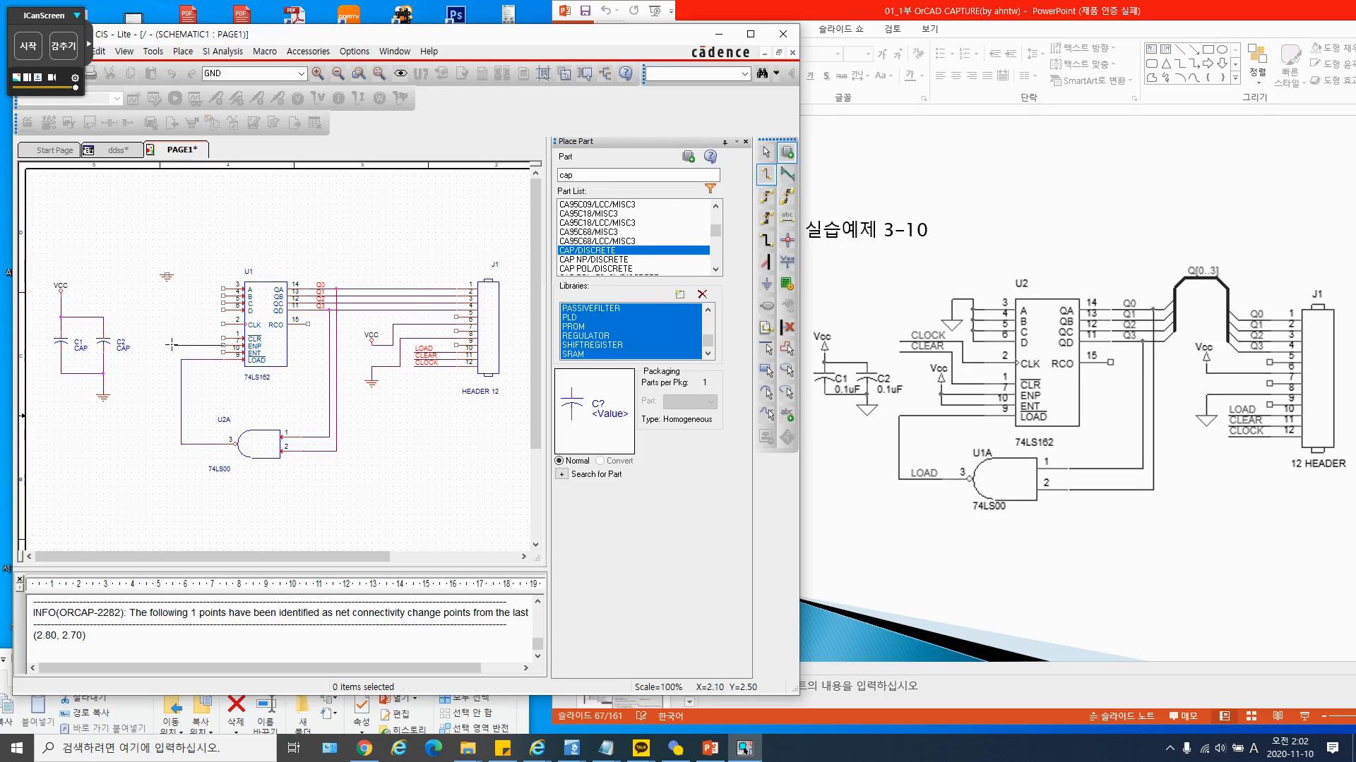
double_click(173, 345)
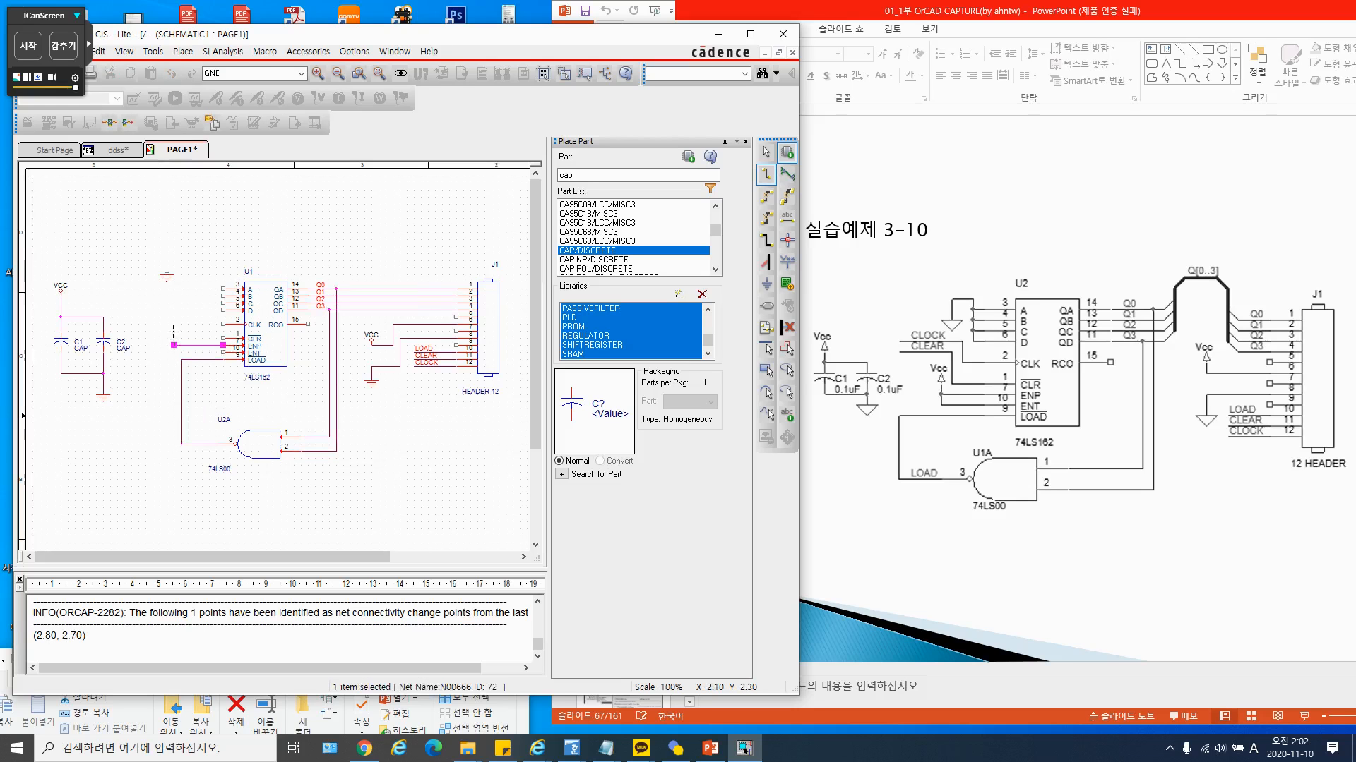
double_click(173, 331)
left_click(178, 348)
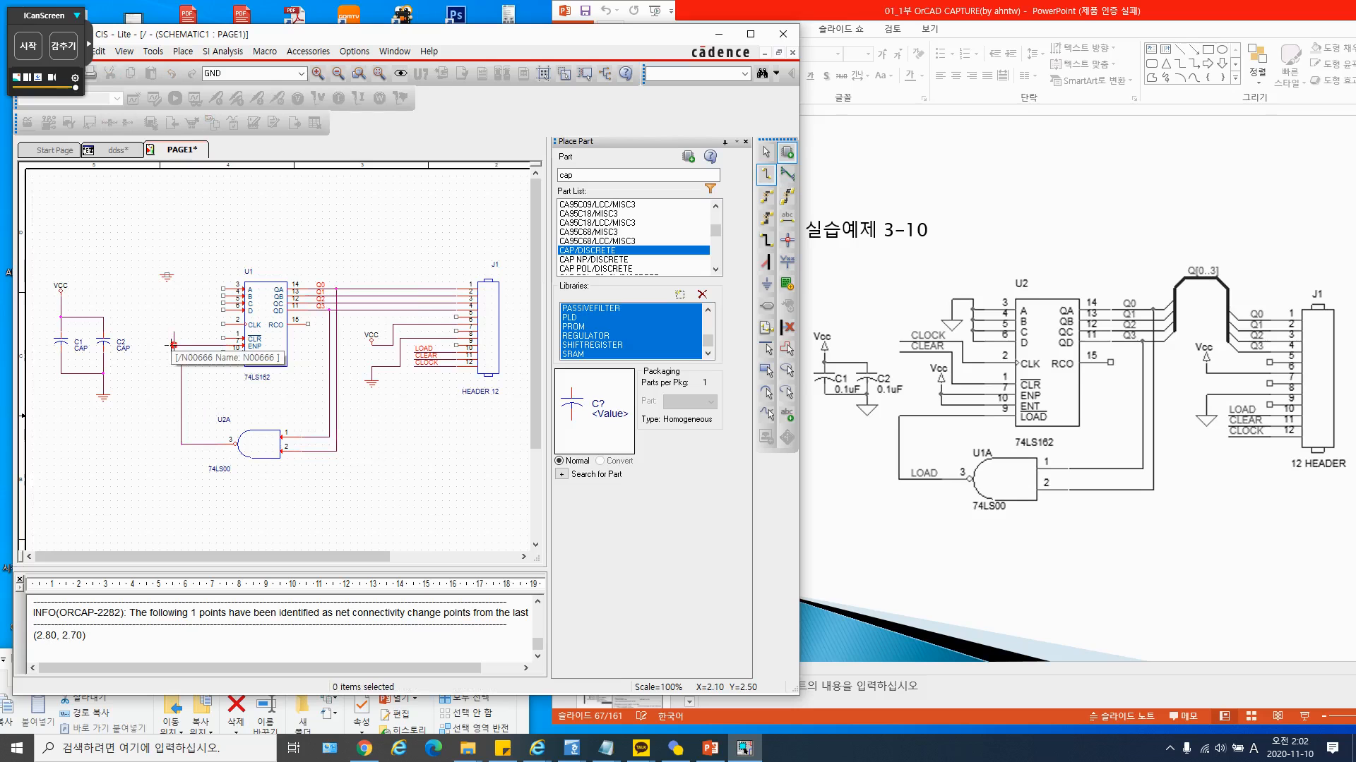
left_click(173, 345)
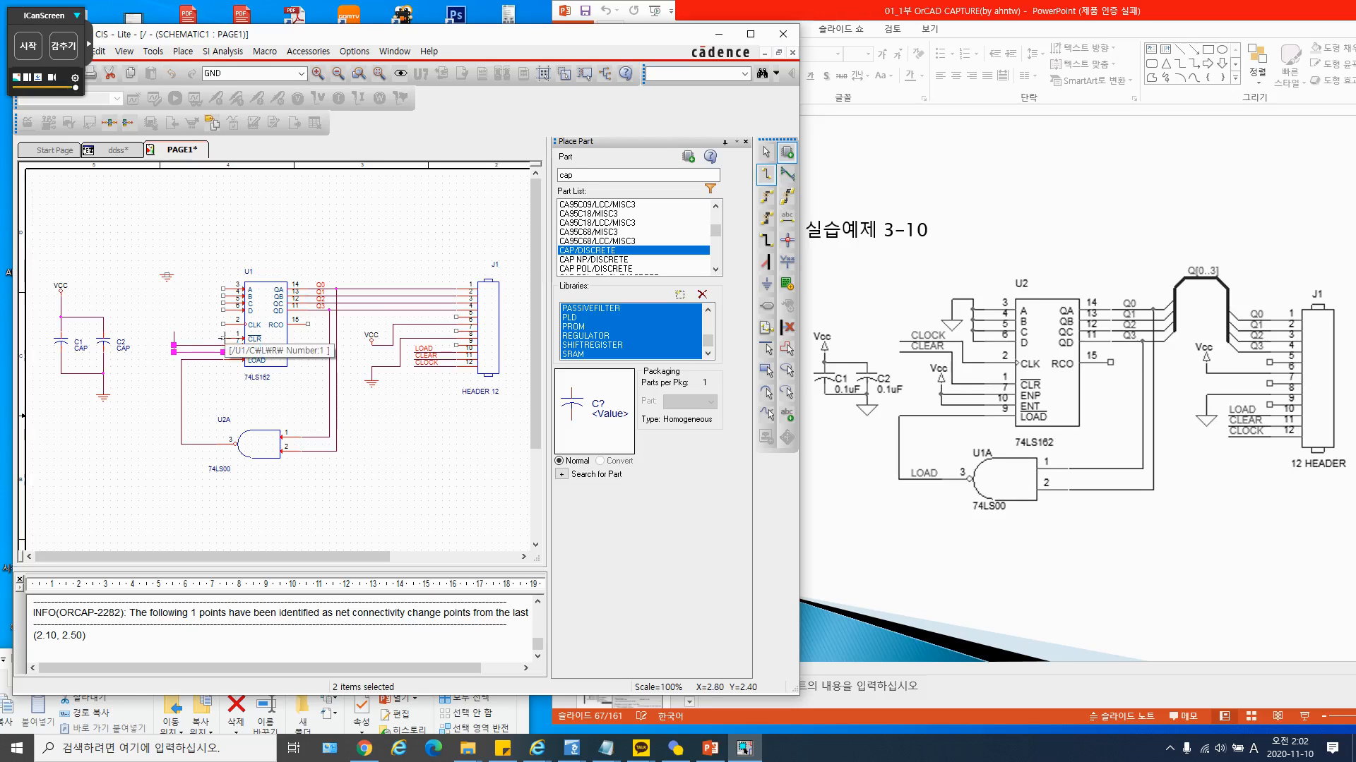
Route a wire from the counter's CLR pin outward, up to pin B's level, and away from the counter as an open-ended stub
left_click(222, 338)
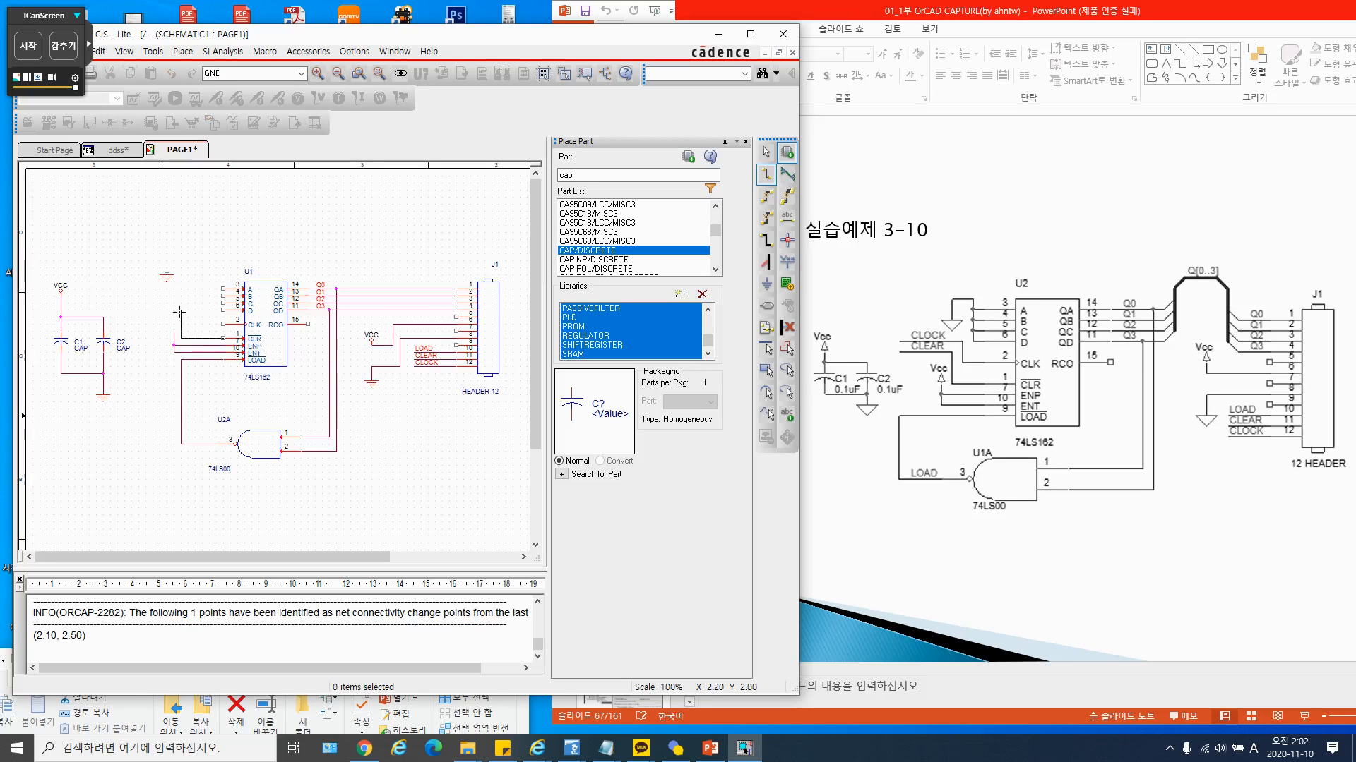
left_click(192, 275)
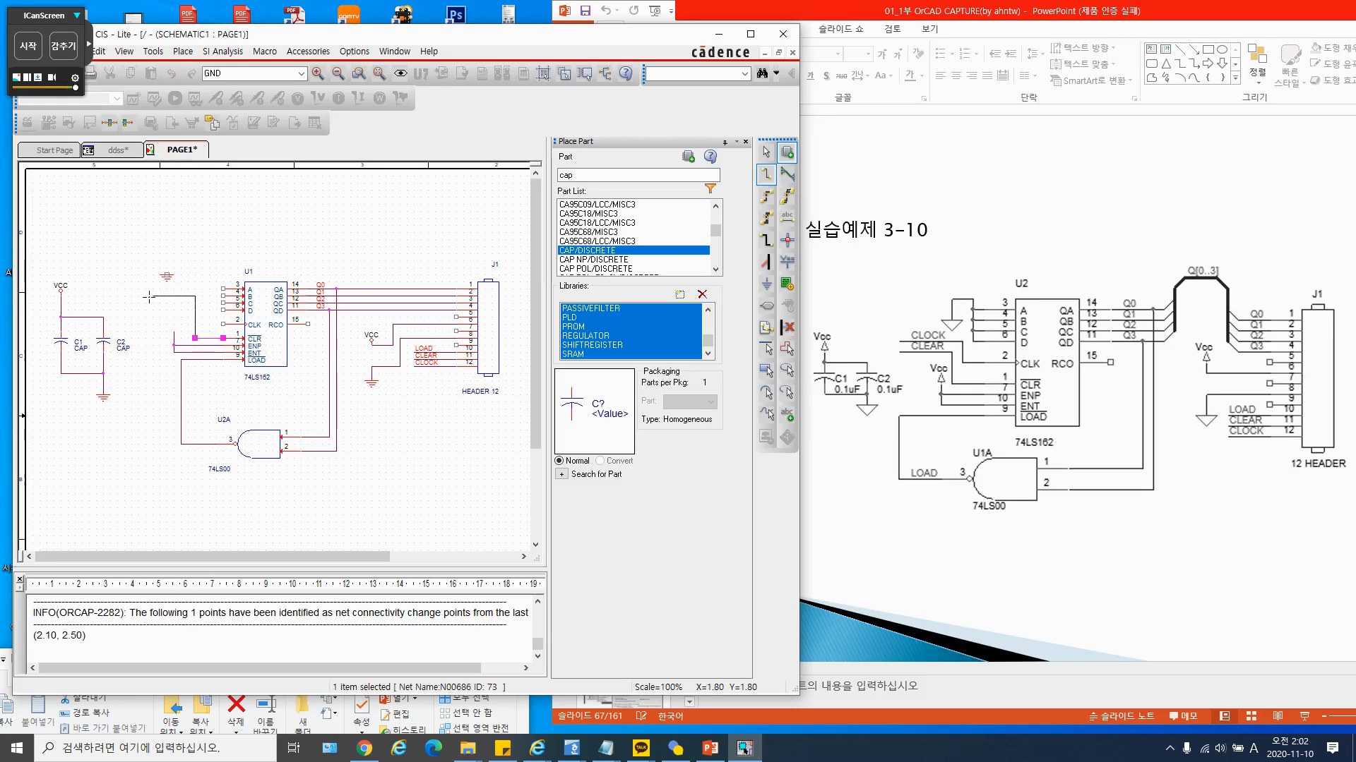
double_click(149, 297)
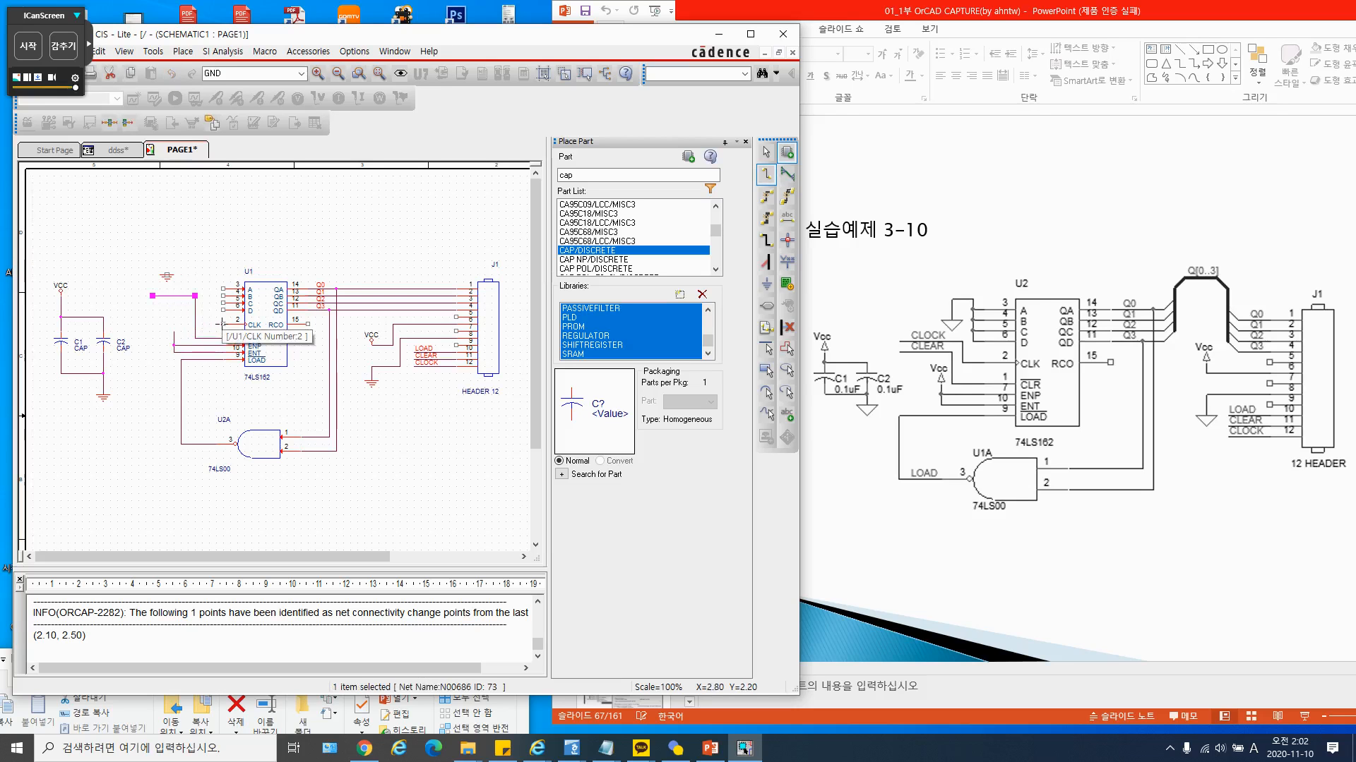
Wire the counter's CLK pin outward and up into an open-ended stub above the CLR wire, and shift both stubs slightly downward
left_click(220, 323)
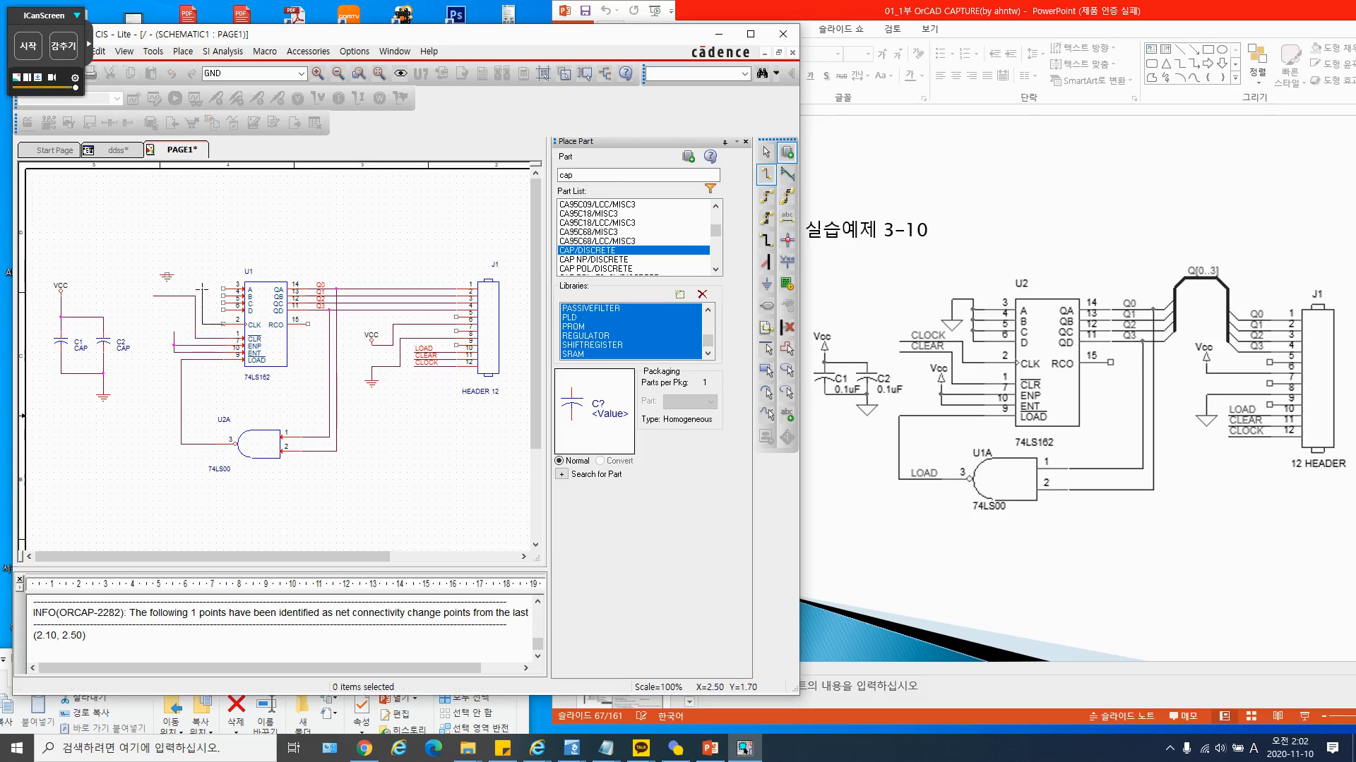
double_click(202, 291)
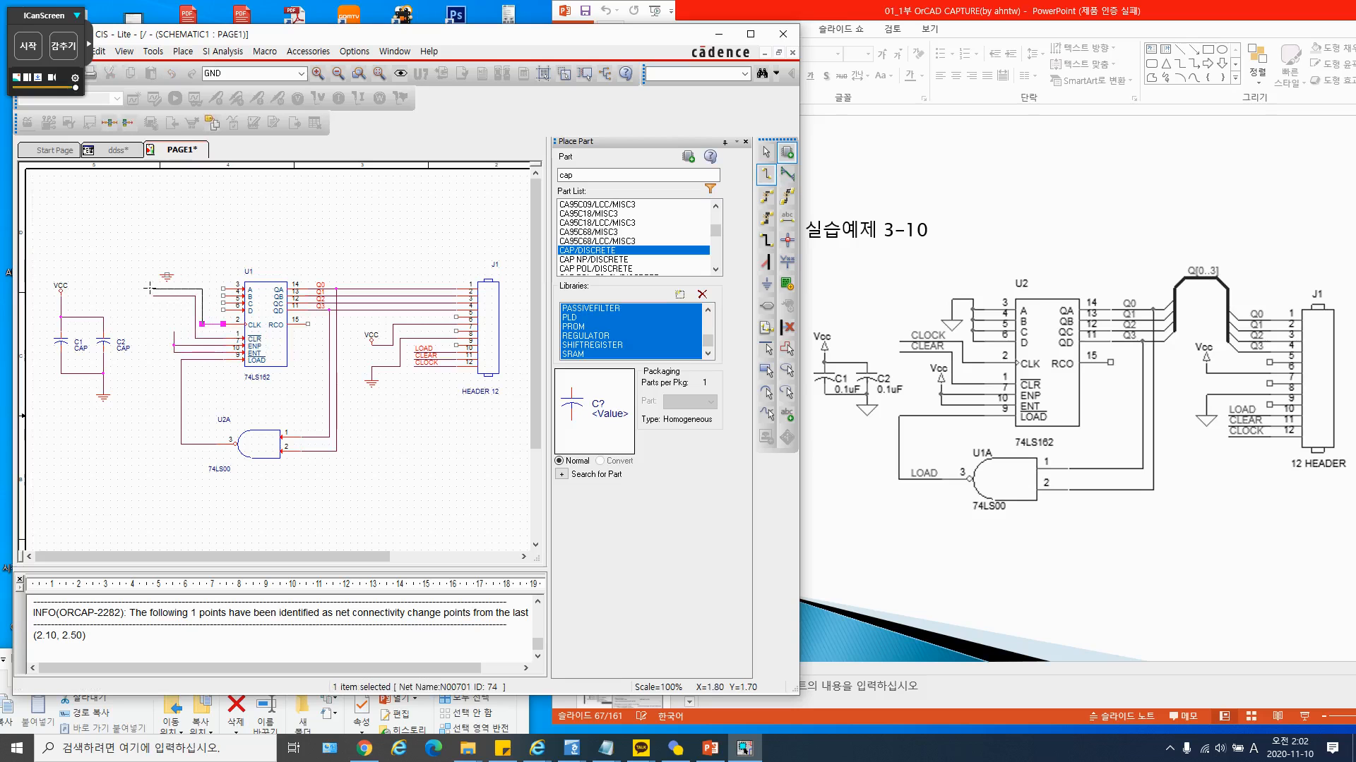
left_click(150, 288)
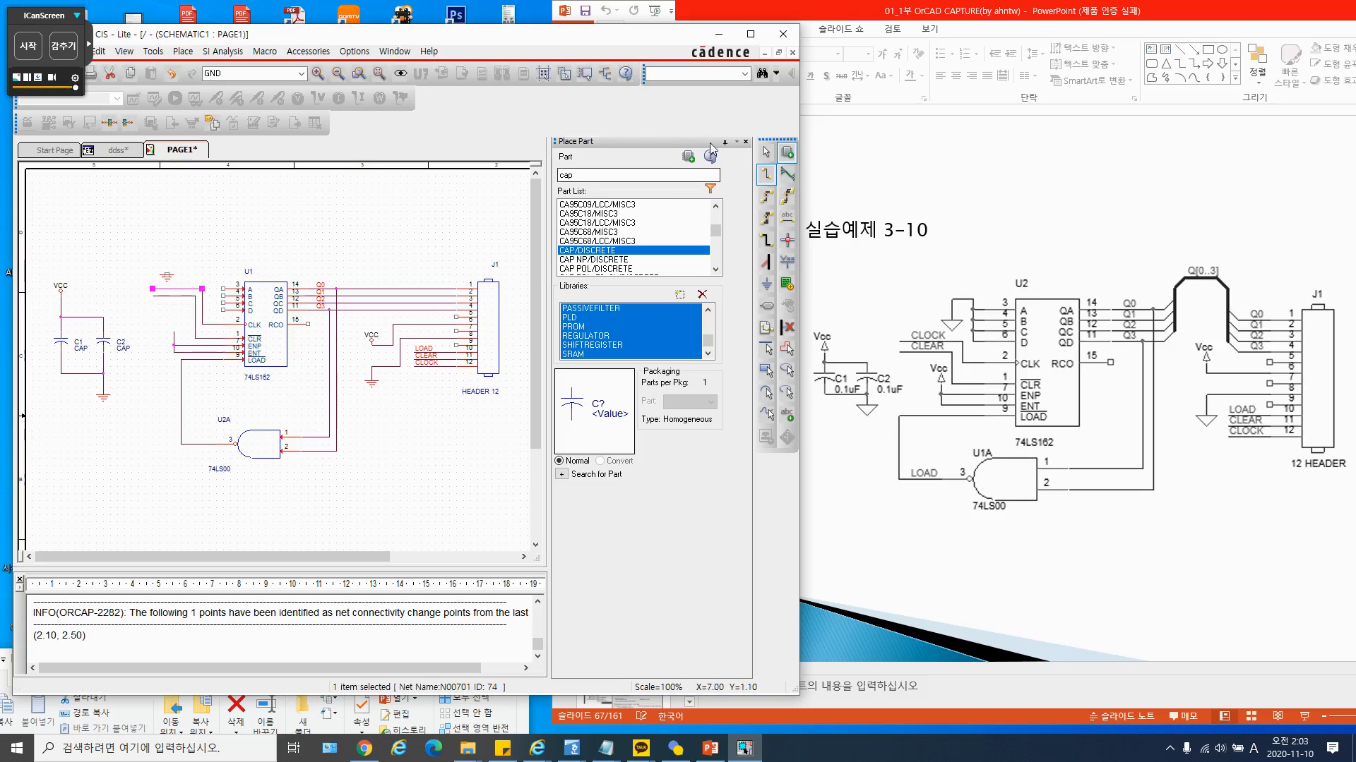
left_click(766, 152)
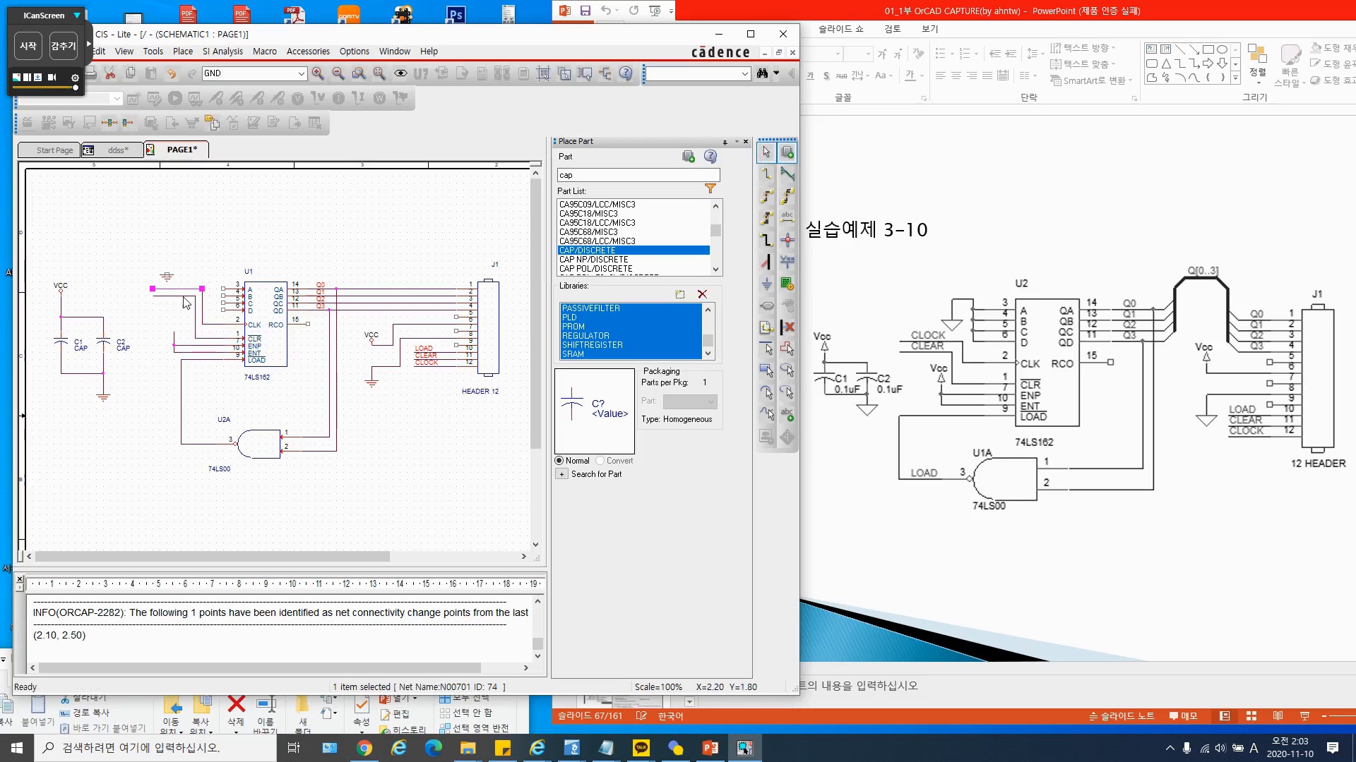
mouse_move(183, 297)
left_mouse_down()
mouse_move(186, 316)
mouse_move(187, 284)
left_mouse_up()
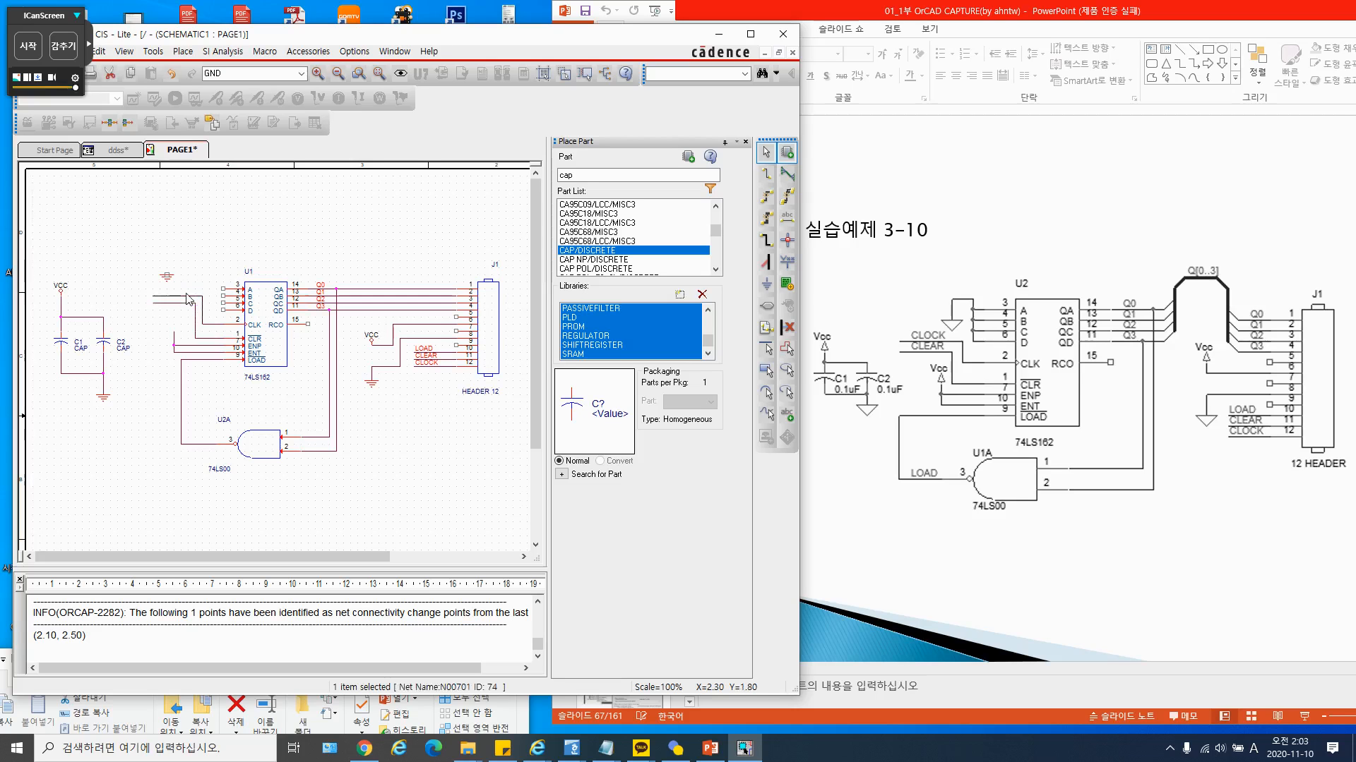
Place a VCC power symbol from the design cache on the upward end of the ENP/ENT wire
left_click(788, 267)
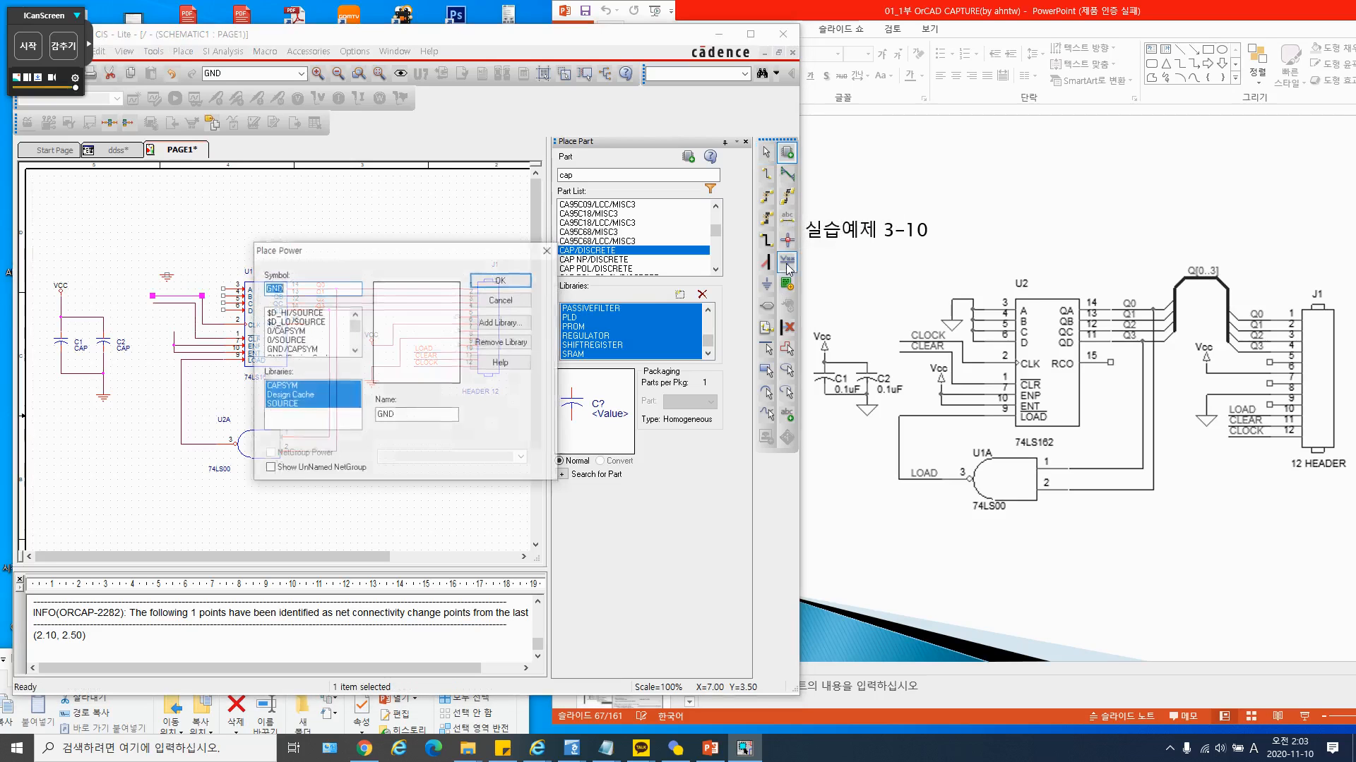
left_click_drag(346, 255, 645, 238)
left_click(593, 331)
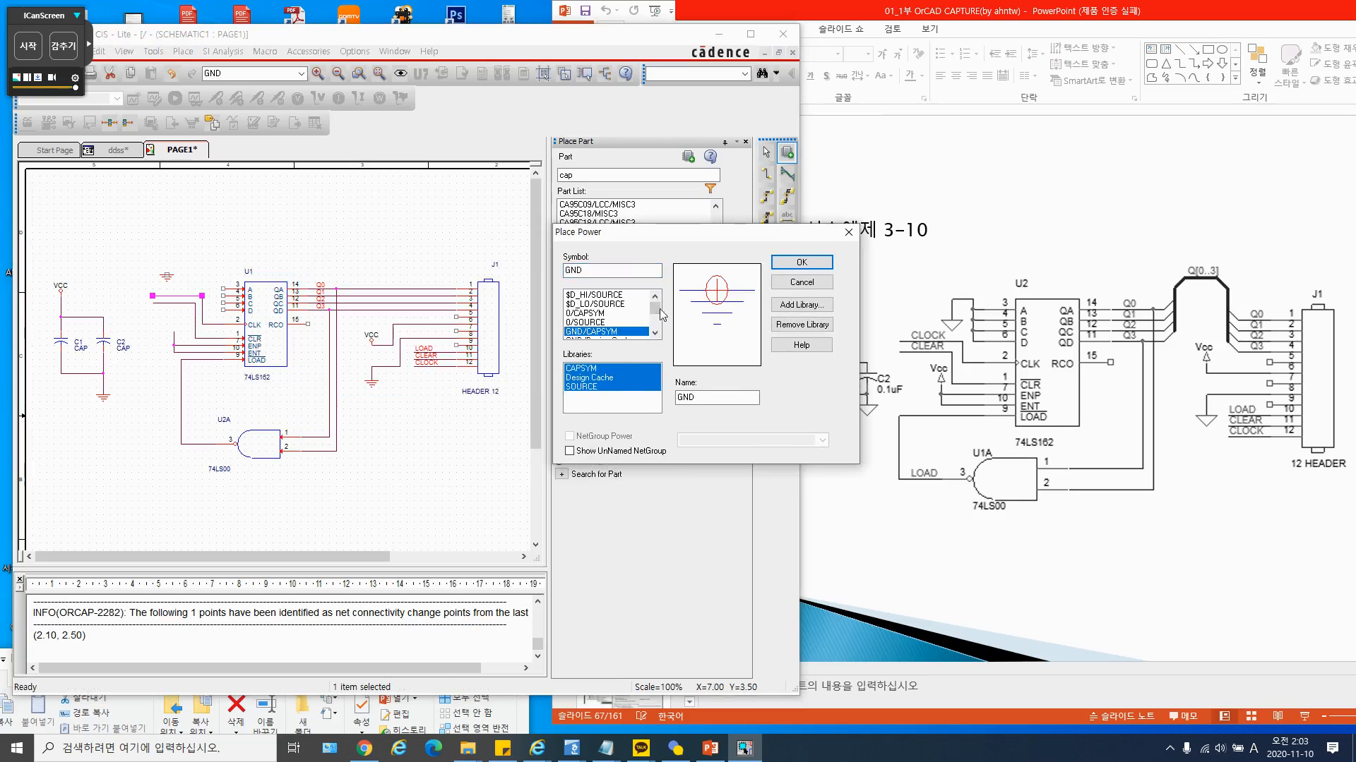
left_click(656, 333)
left_click(597, 295)
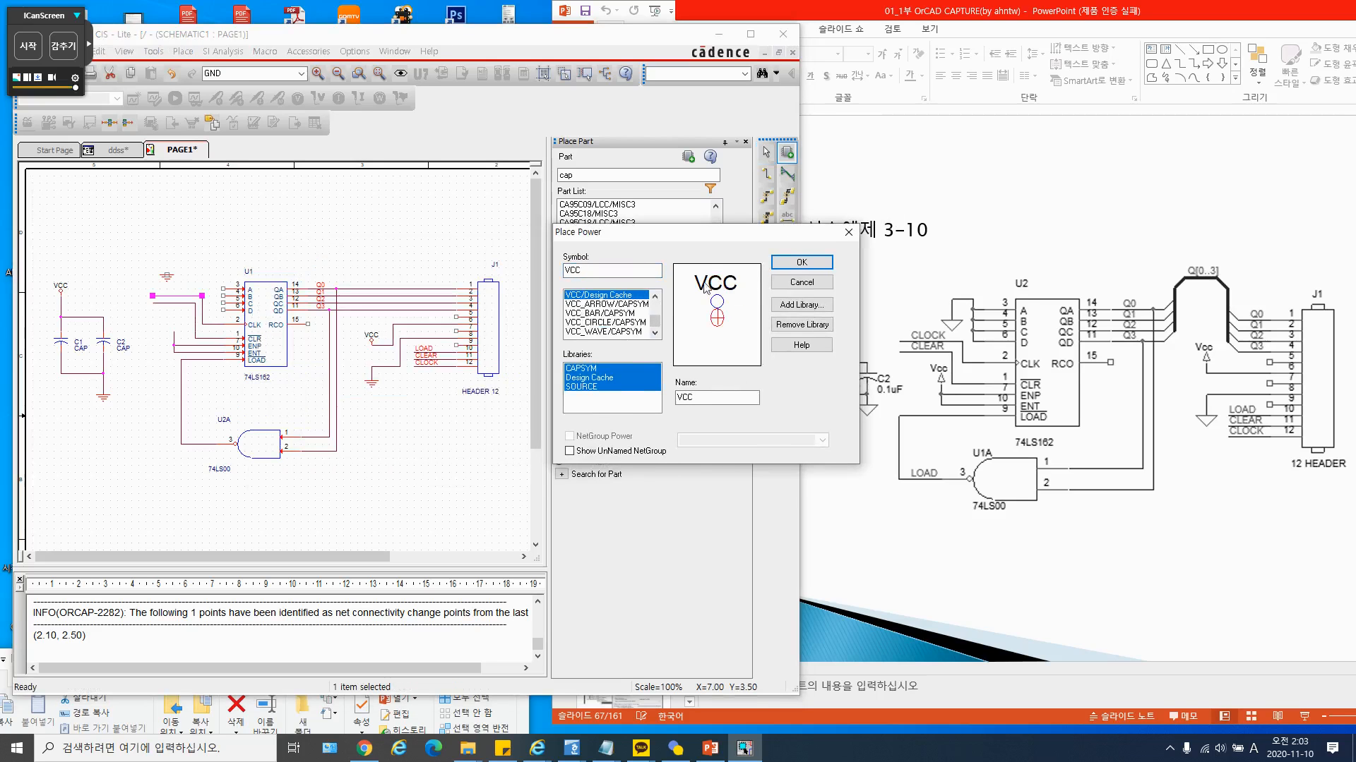
left_click(801, 261)
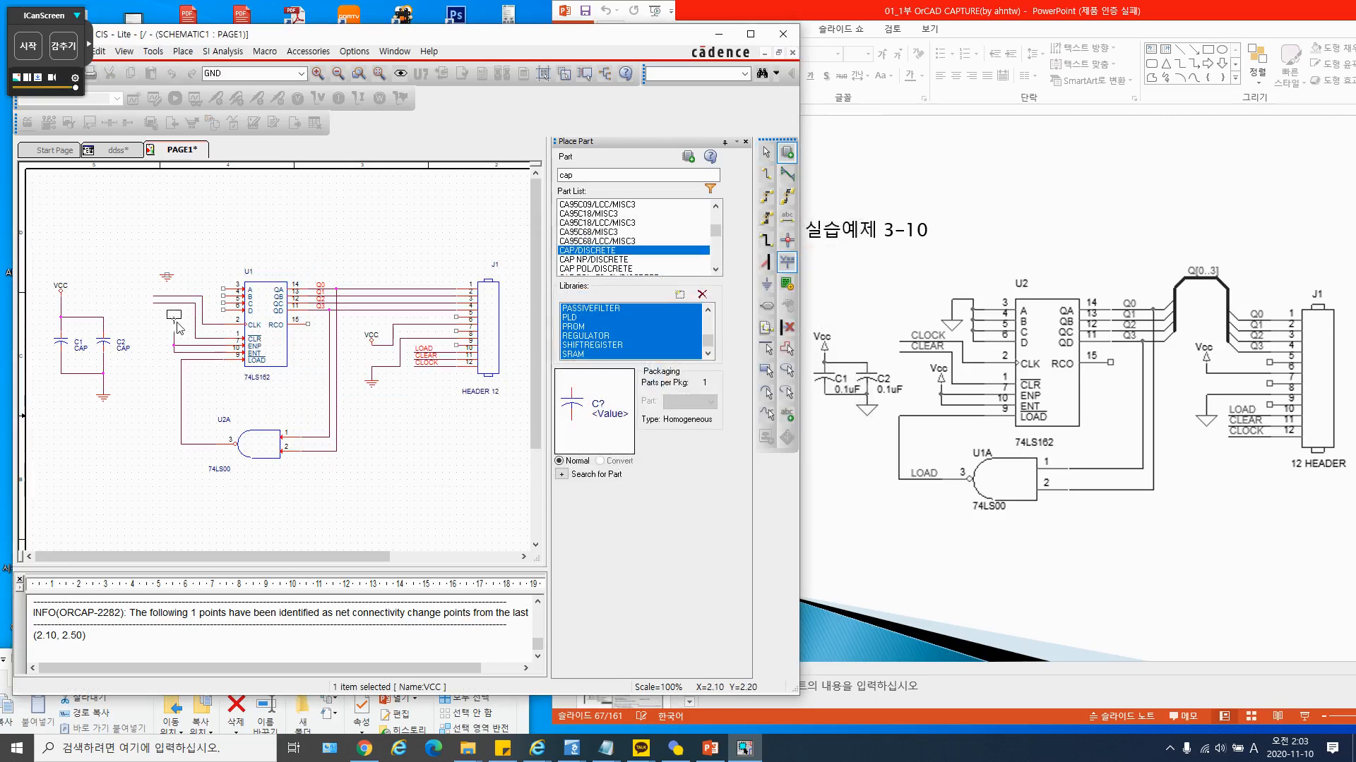
left_click(177, 363)
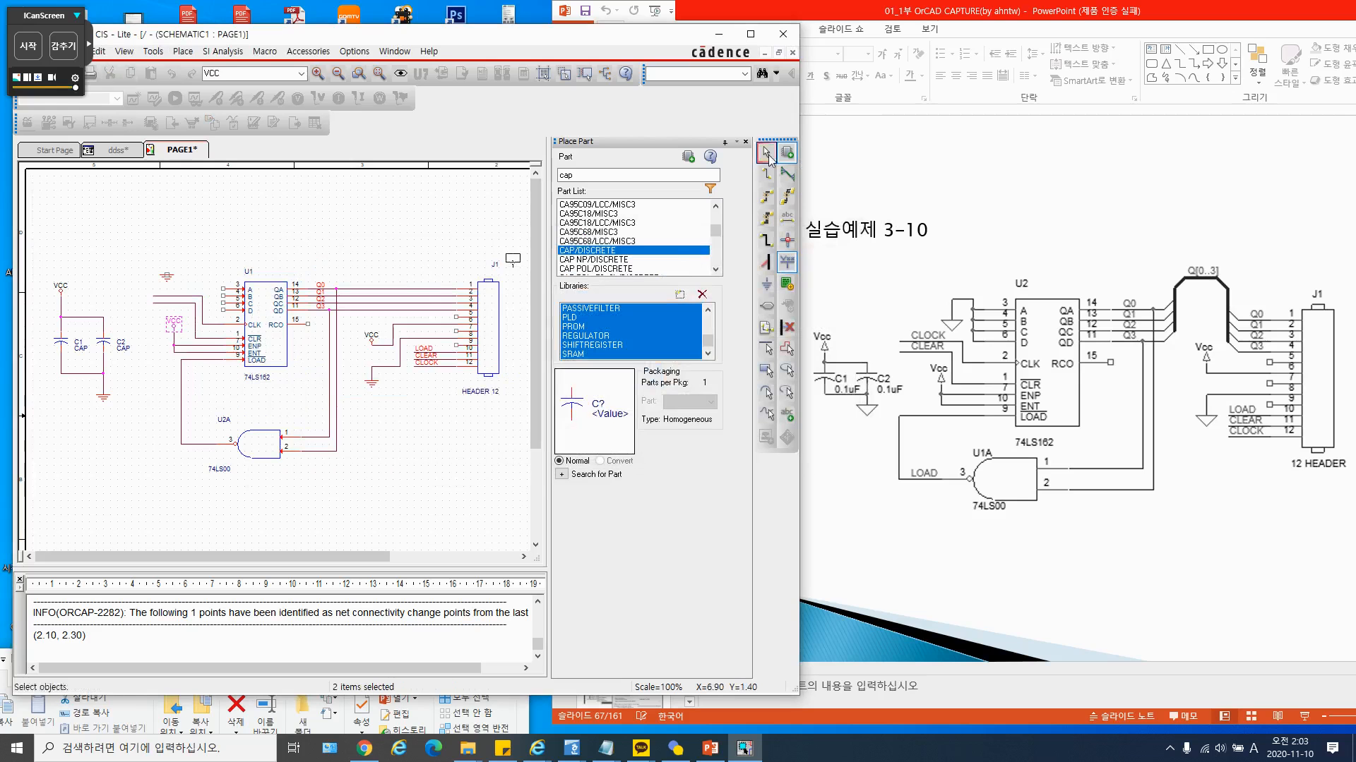
Wire the counter's D, C, B and A pins together with a vertical line, and continue it above pin A to the GND symbol
left_click(766, 174)
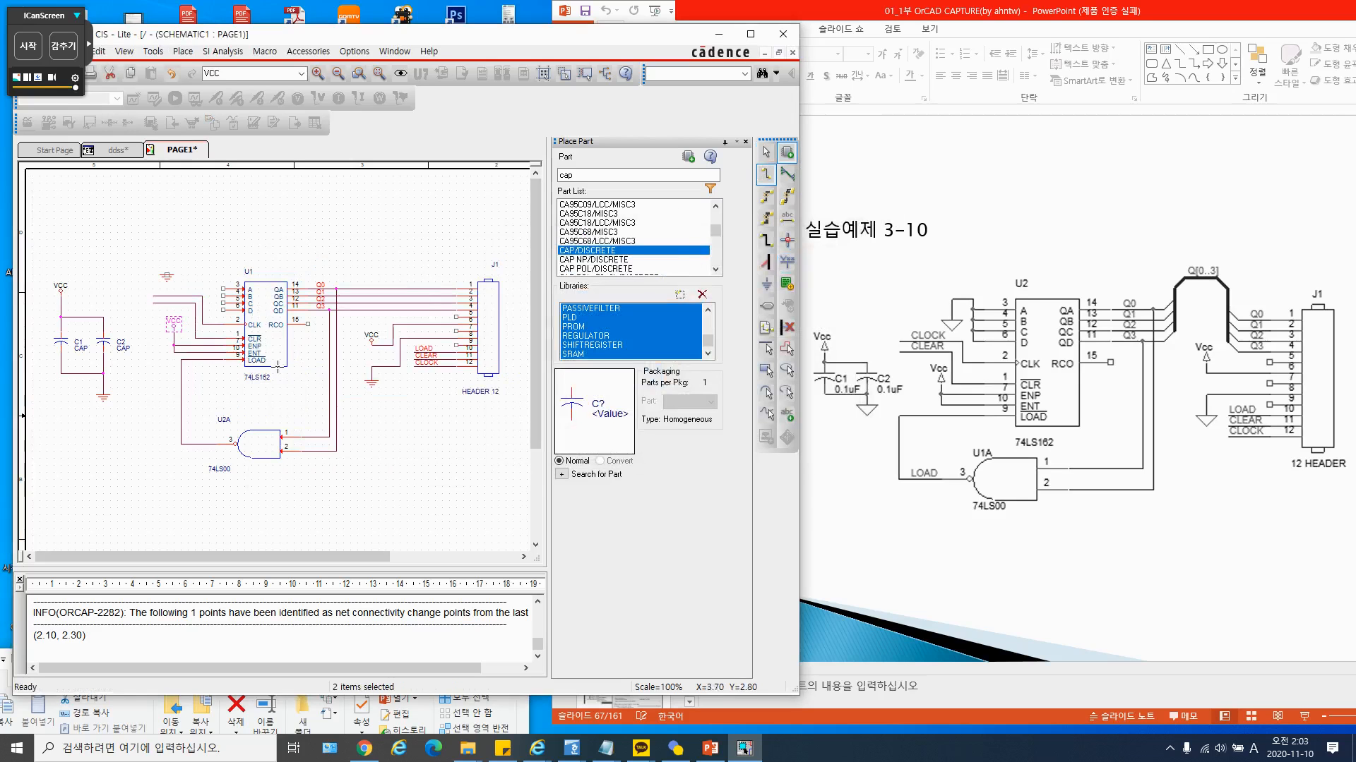
left_click(223, 310)
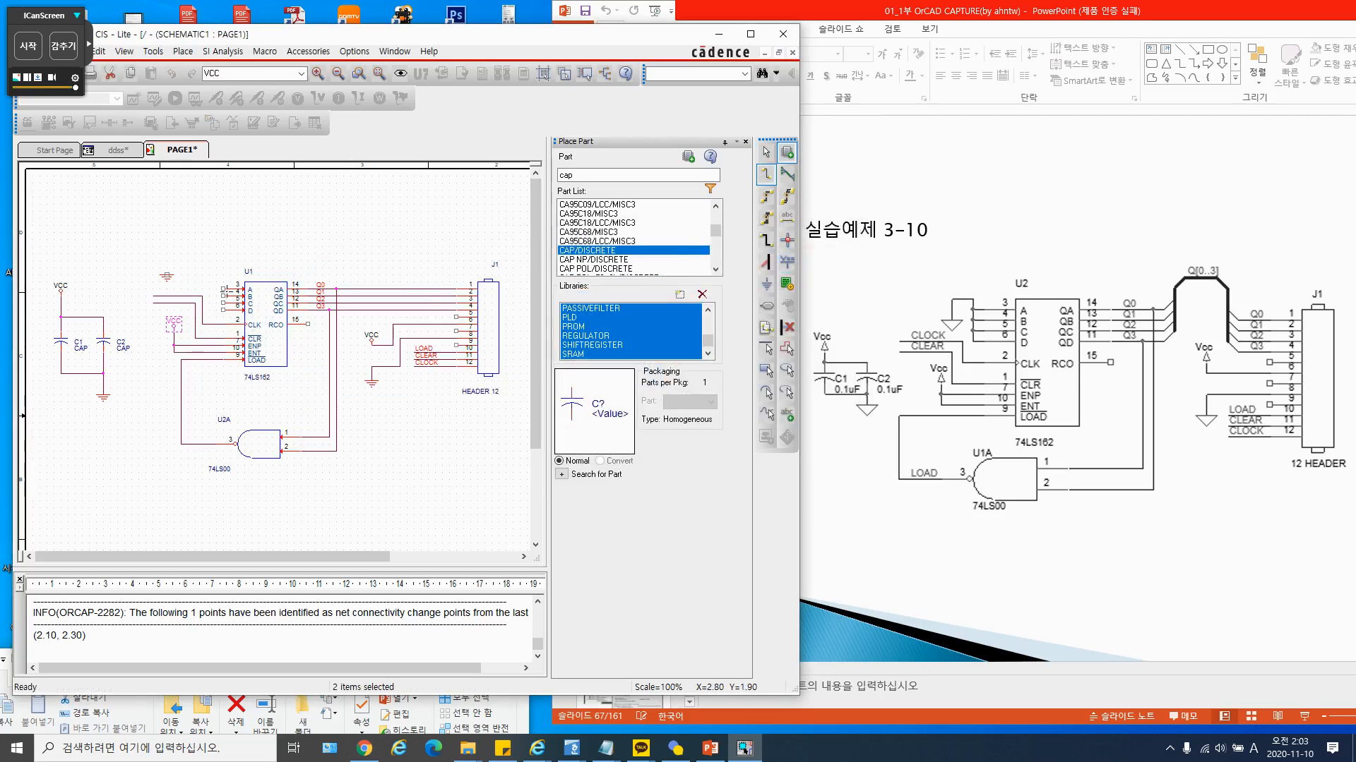
left_click(222, 267)
left_click(166, 268)
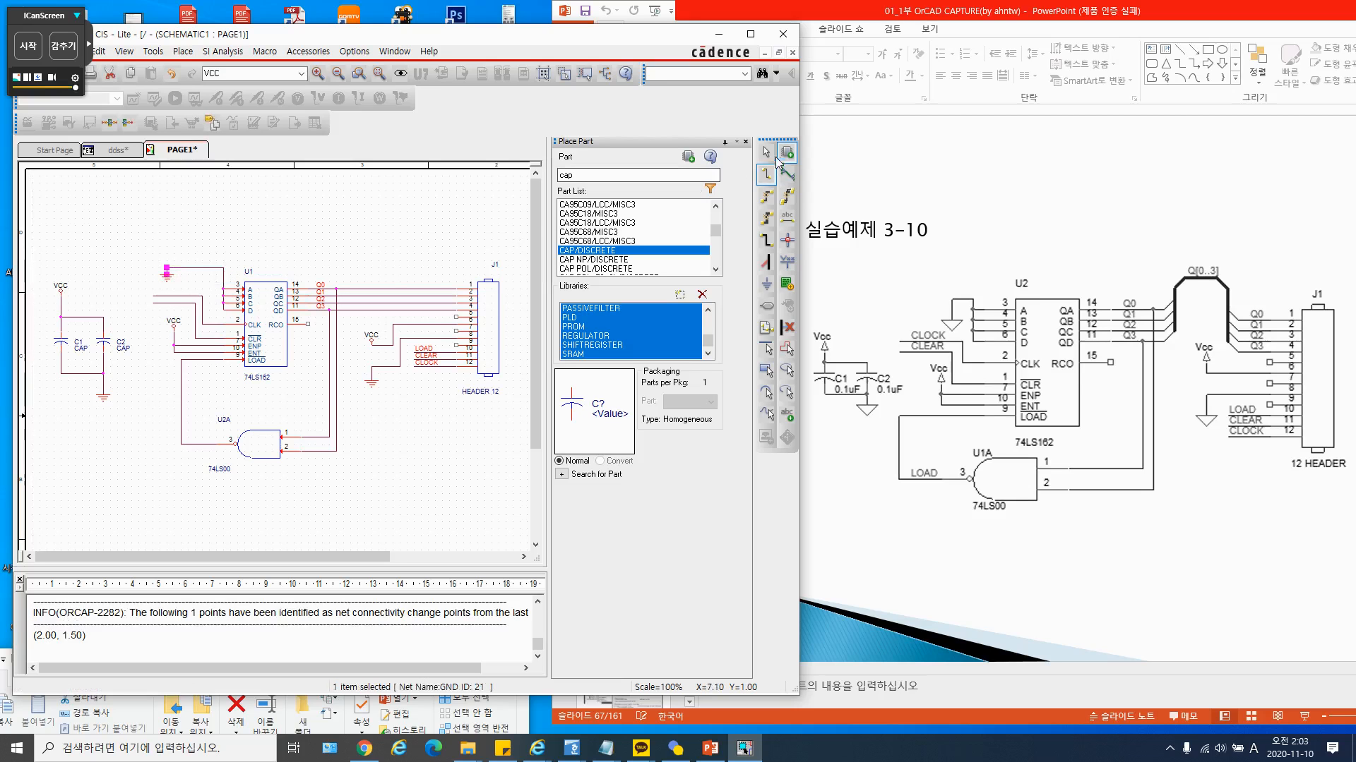
left_click(768, 153)
left_click(363, 247)
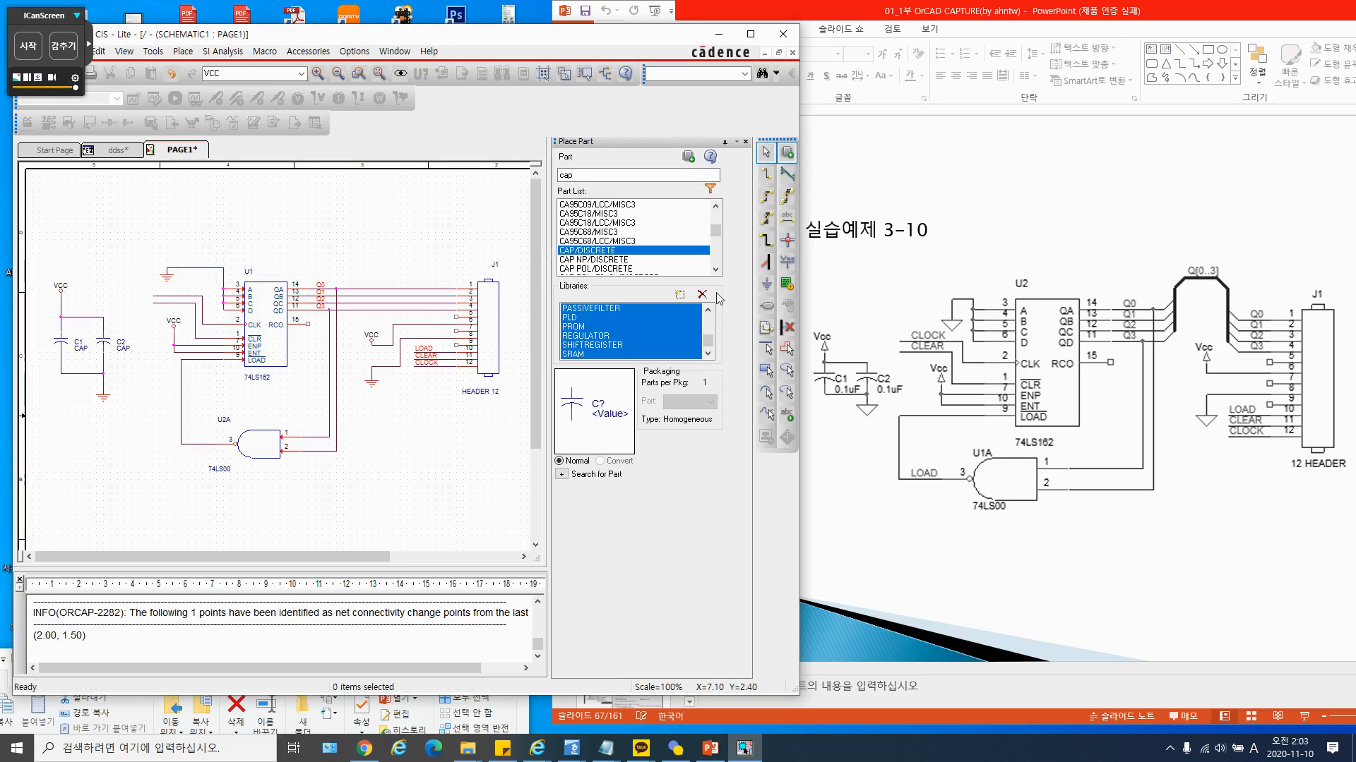
left_click(788, 262)
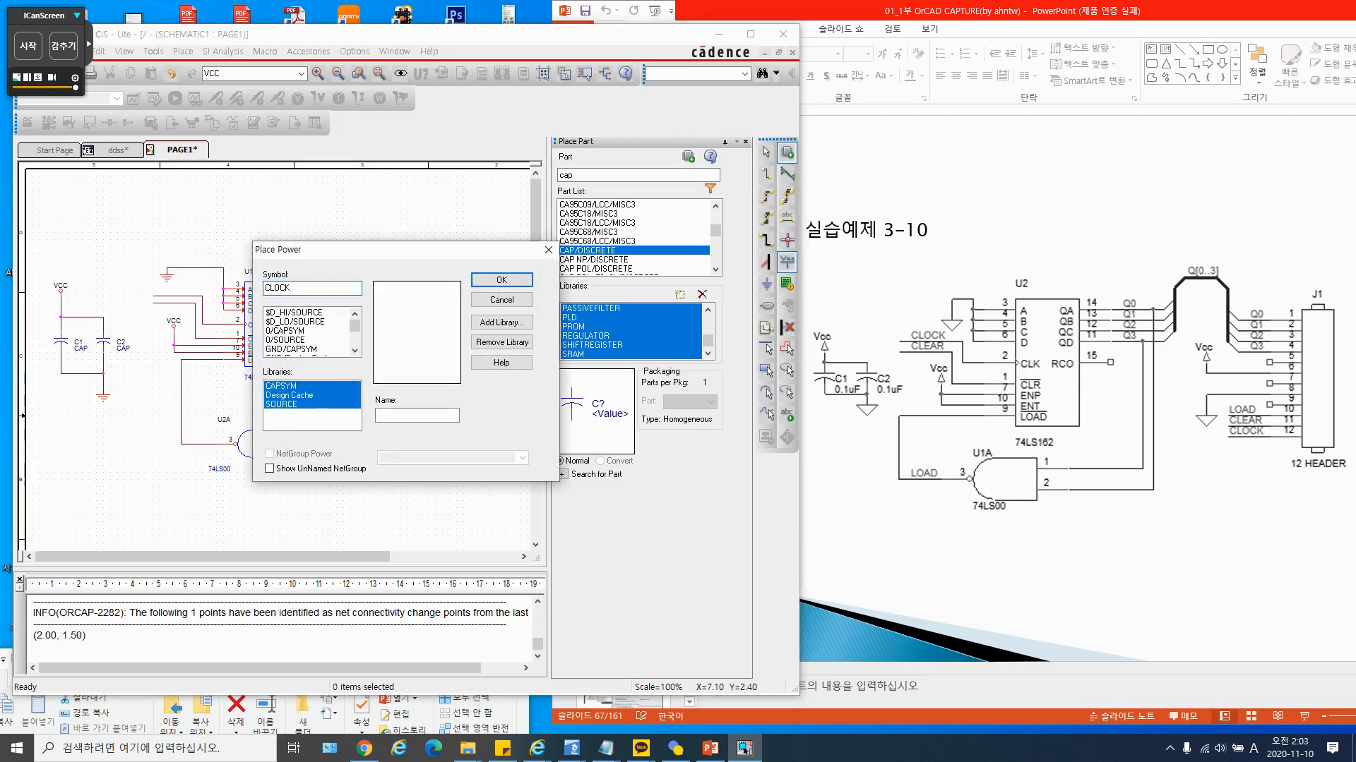
type("CLOCK")
left_click(548, 249)
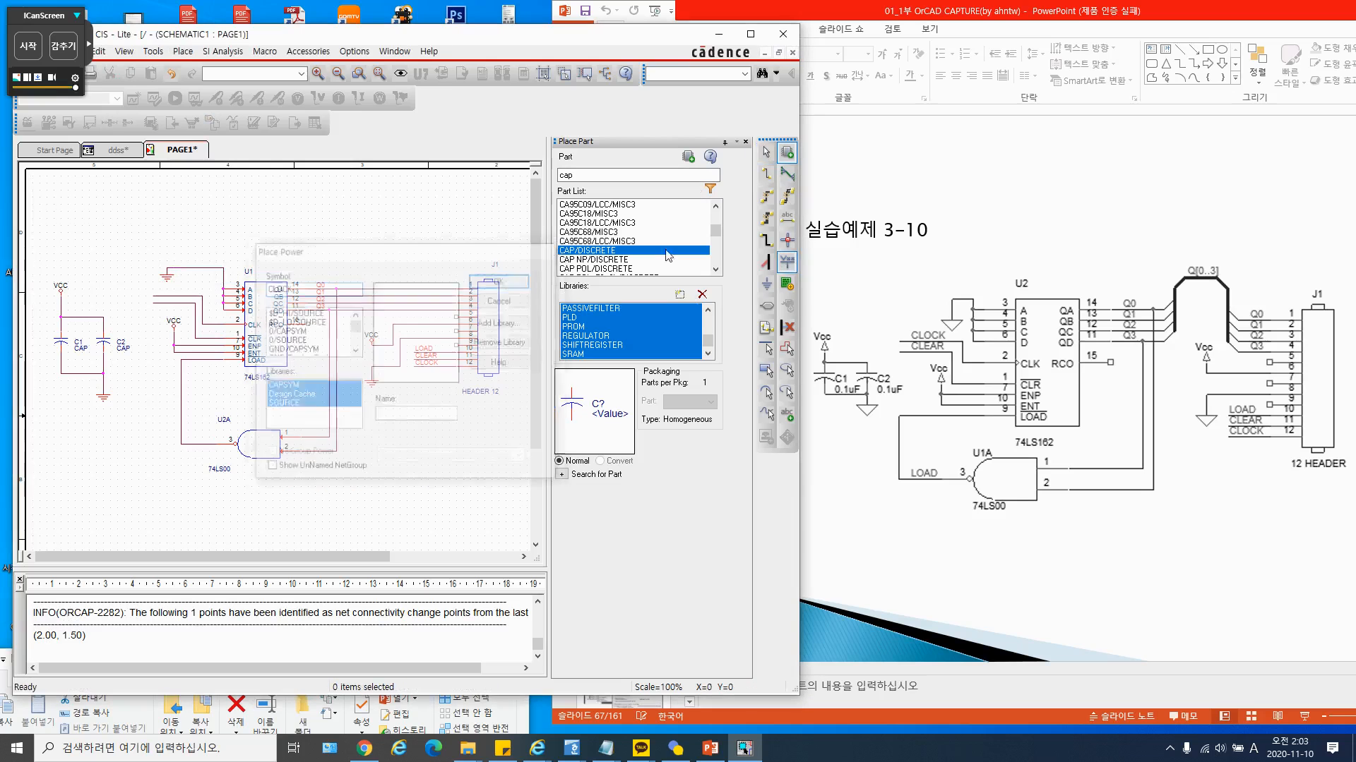
Place the net alias CLOCK on the open-ended wire from the counter's CLK pin
left_click(788, 219)
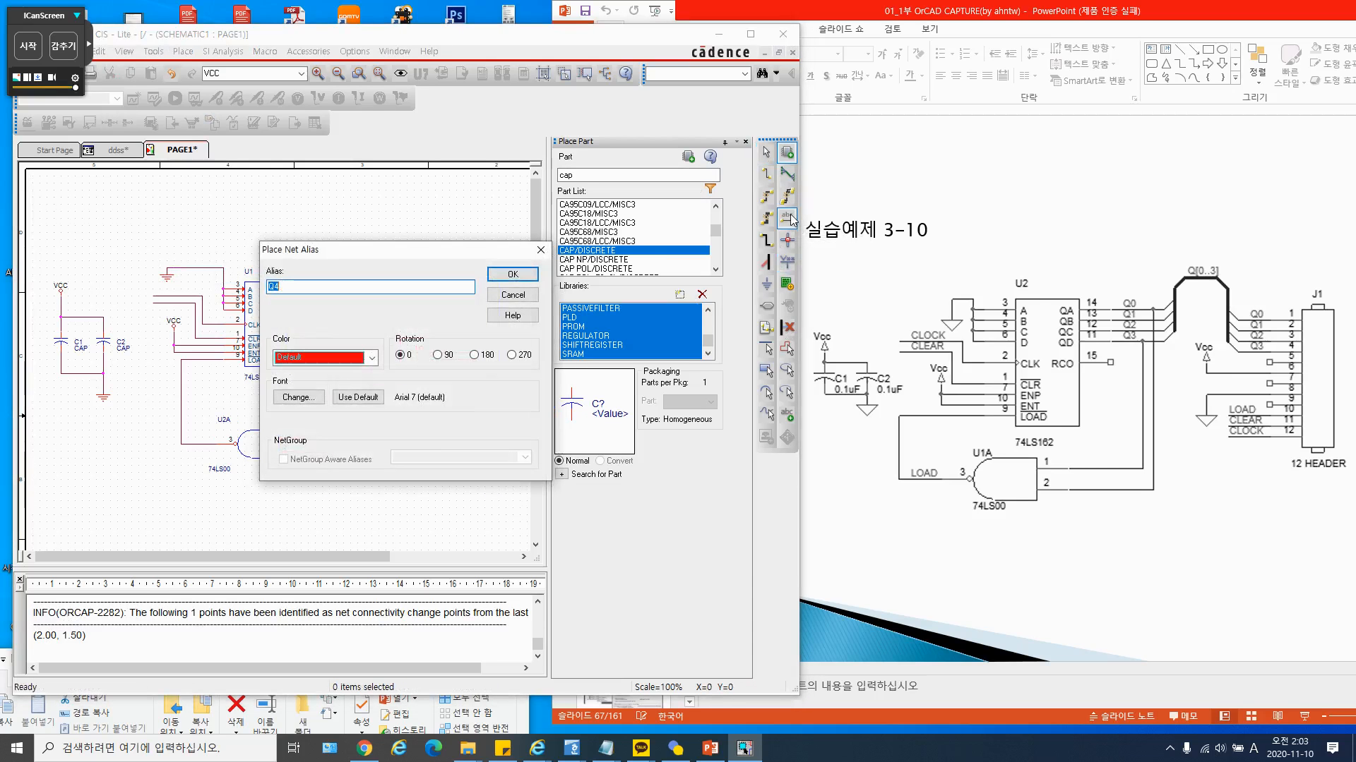
type("CLOCK")
key("Return")
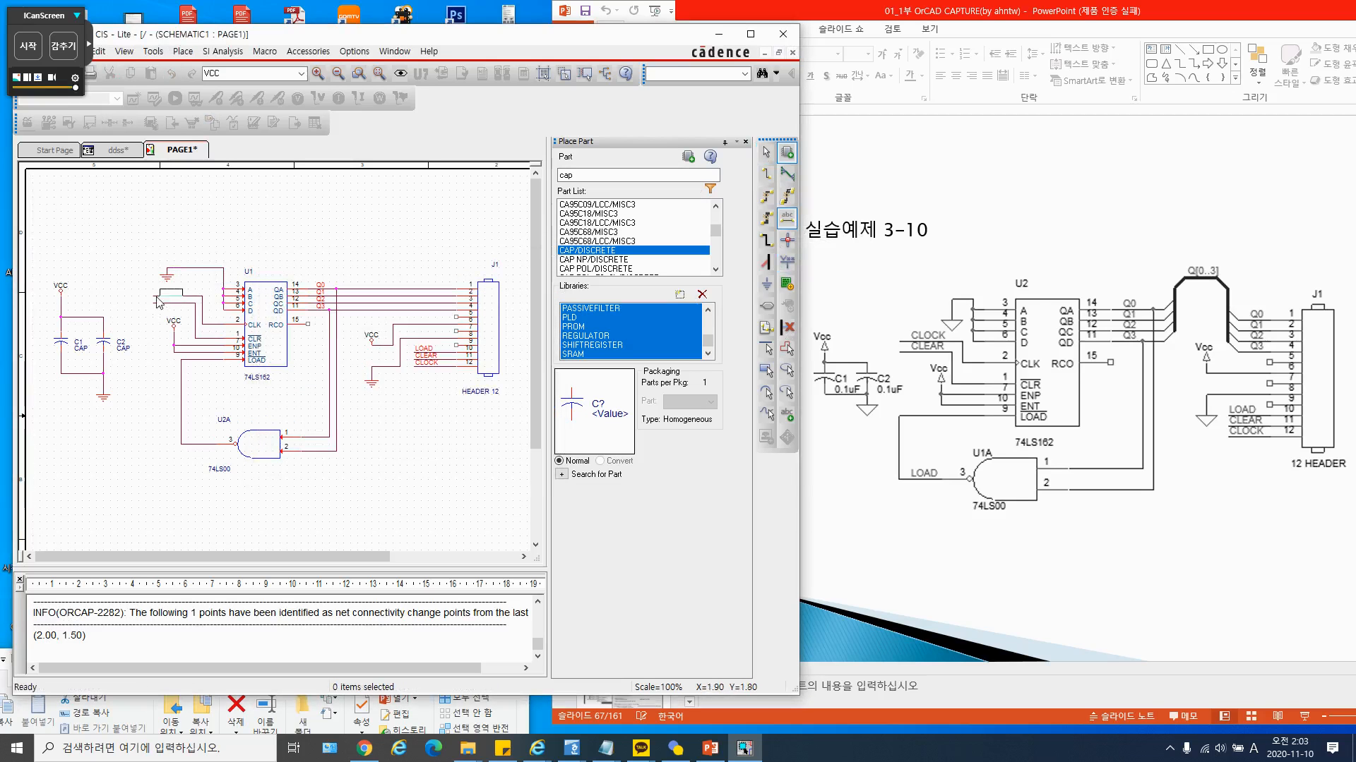
left_click(150, 303)
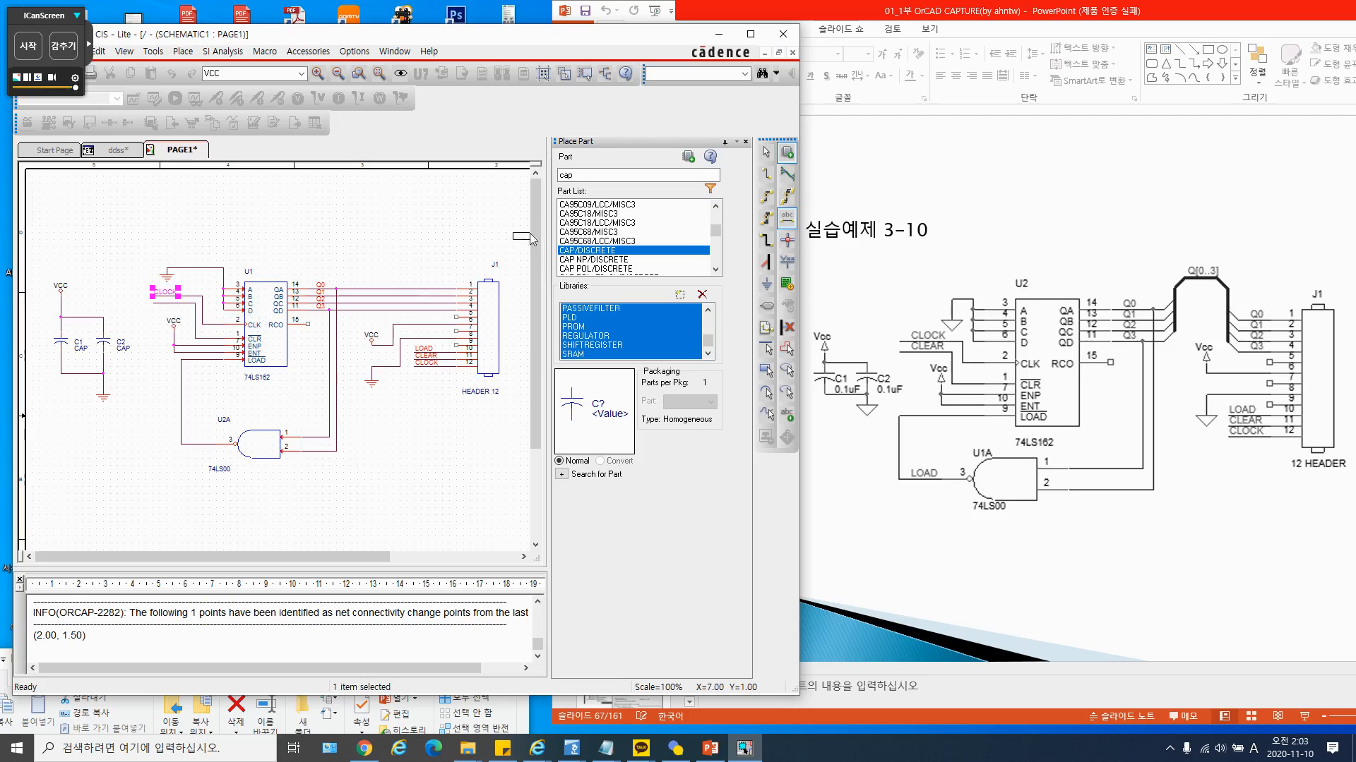
Place the net alias CLEAR on the open-ended wire from the counter's CLR pin
left_click(787, 219)
type("C")
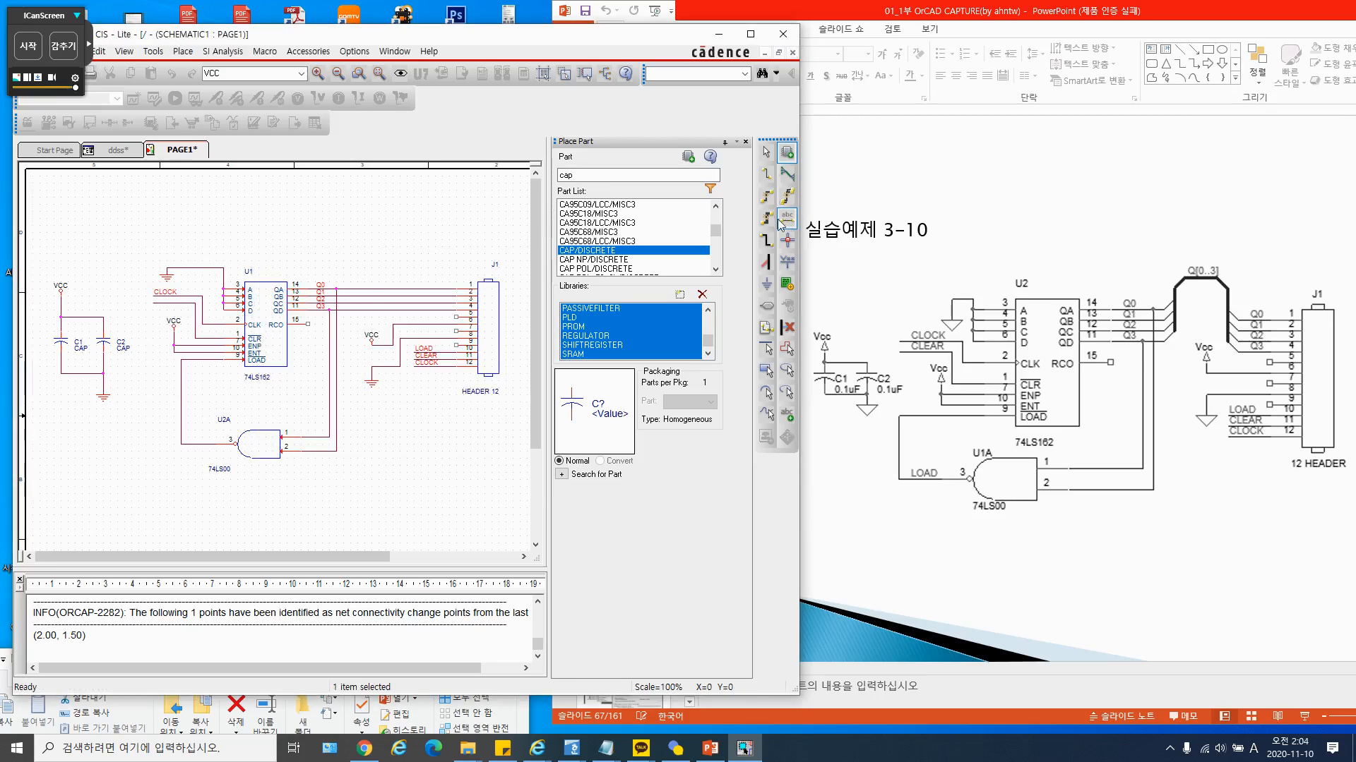
left_click(153, 306)
left_click(765, 153)
left_click(378, 234)
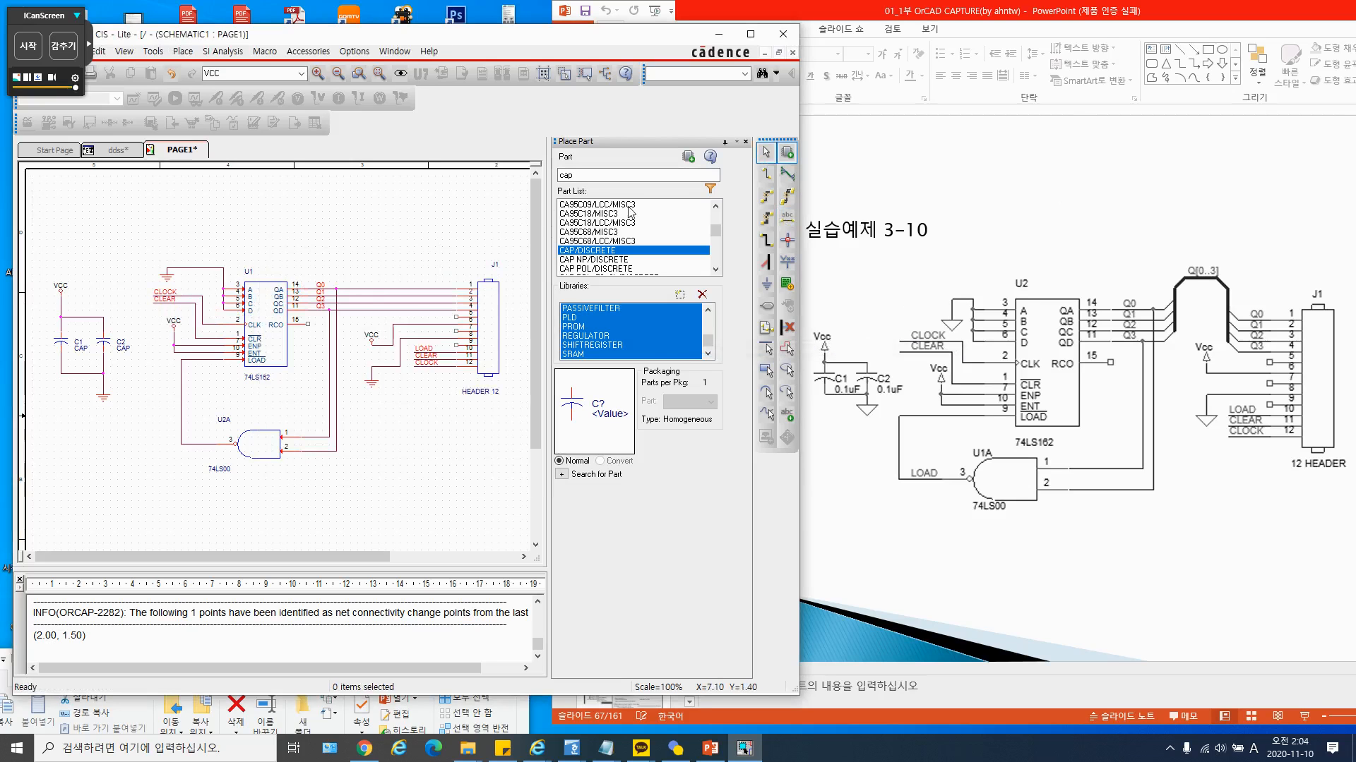
Place the net alias LOAD on the output wire of the 74LS00 gate
left_click(787, 217)
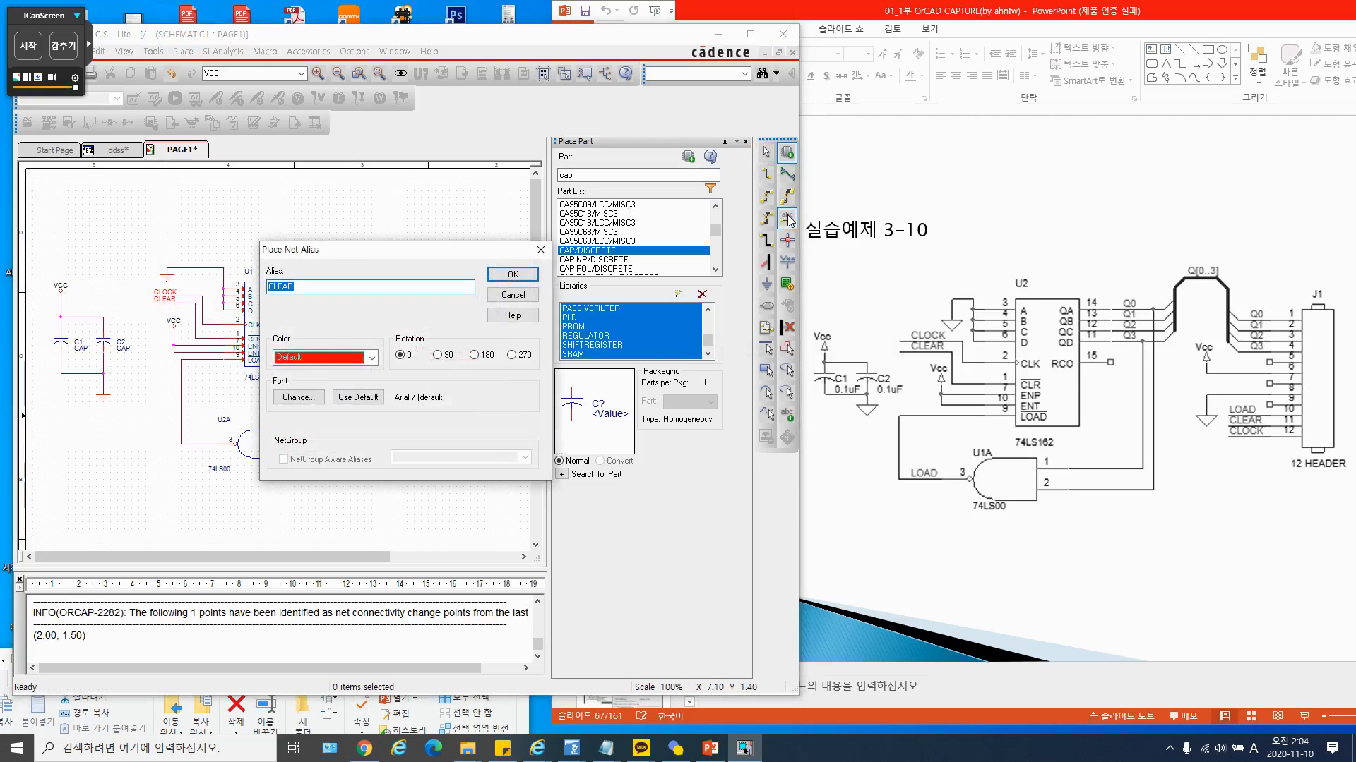
type("LOAD")
key("Return")
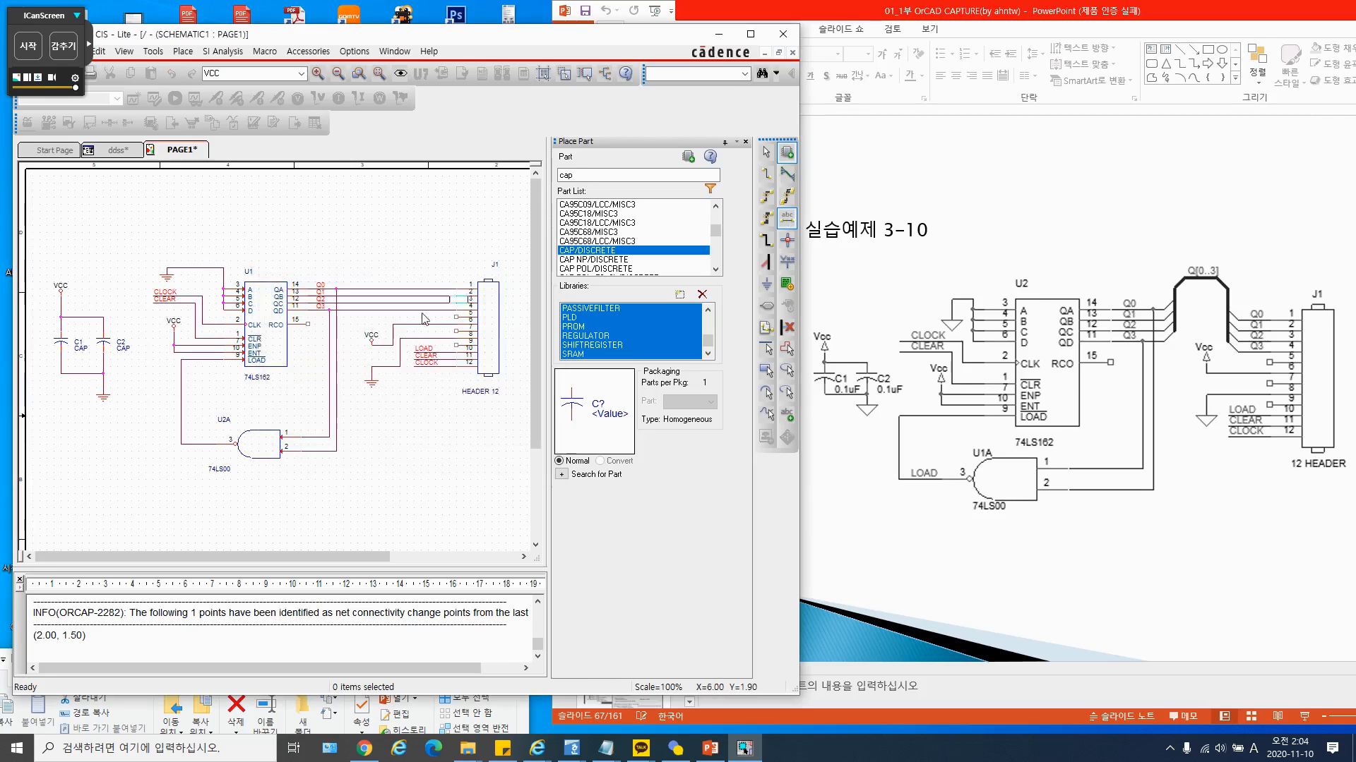
left_click(188, 443)
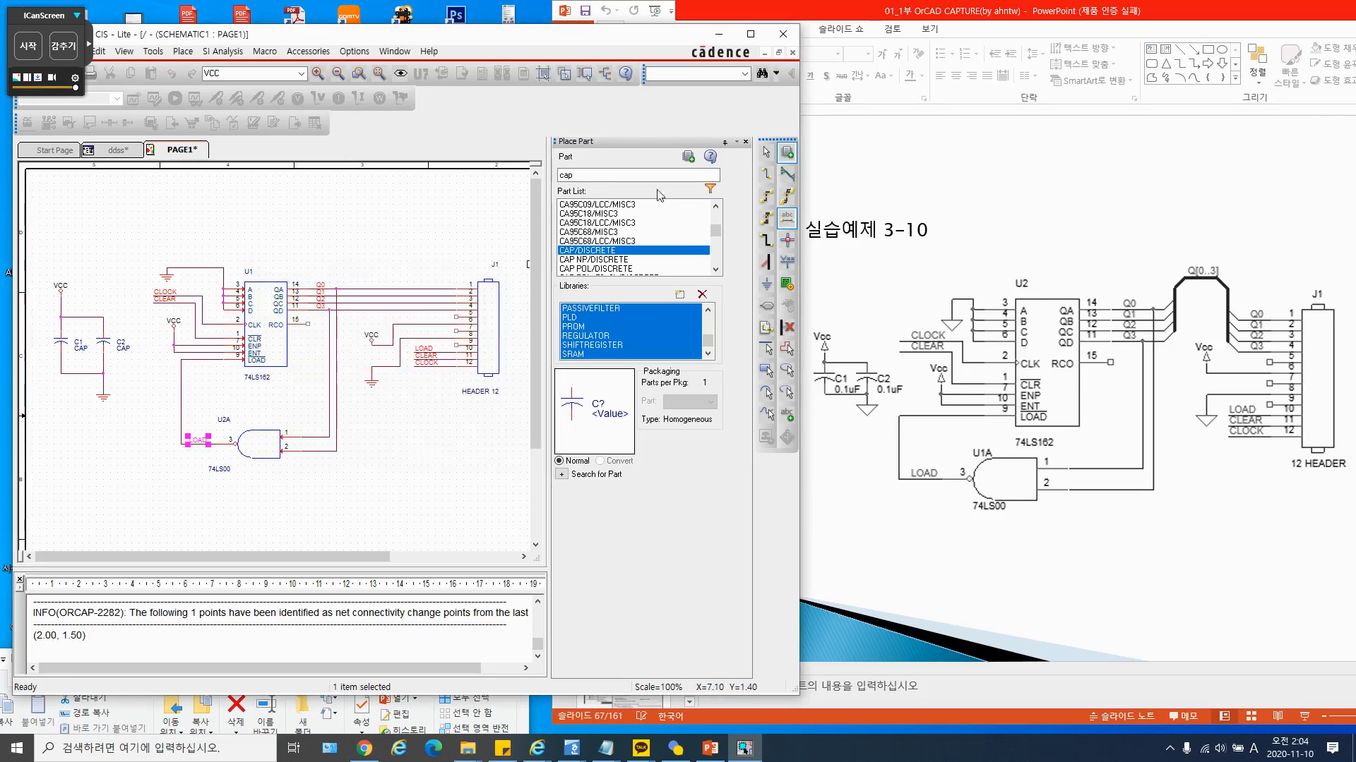
left_click(766, 151)
left_click(365, 478)
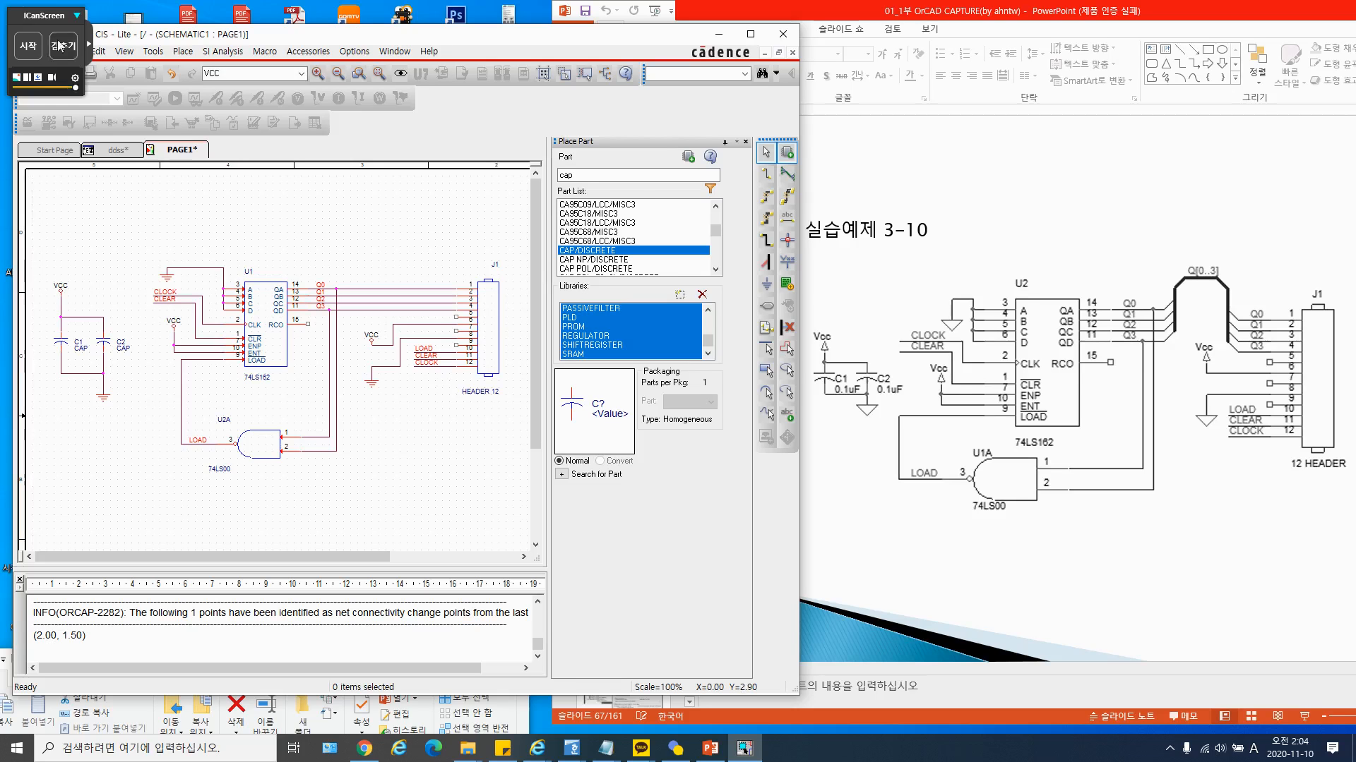
Save the completed counter schematic
left_click_drag(47, 19, 48, 141)
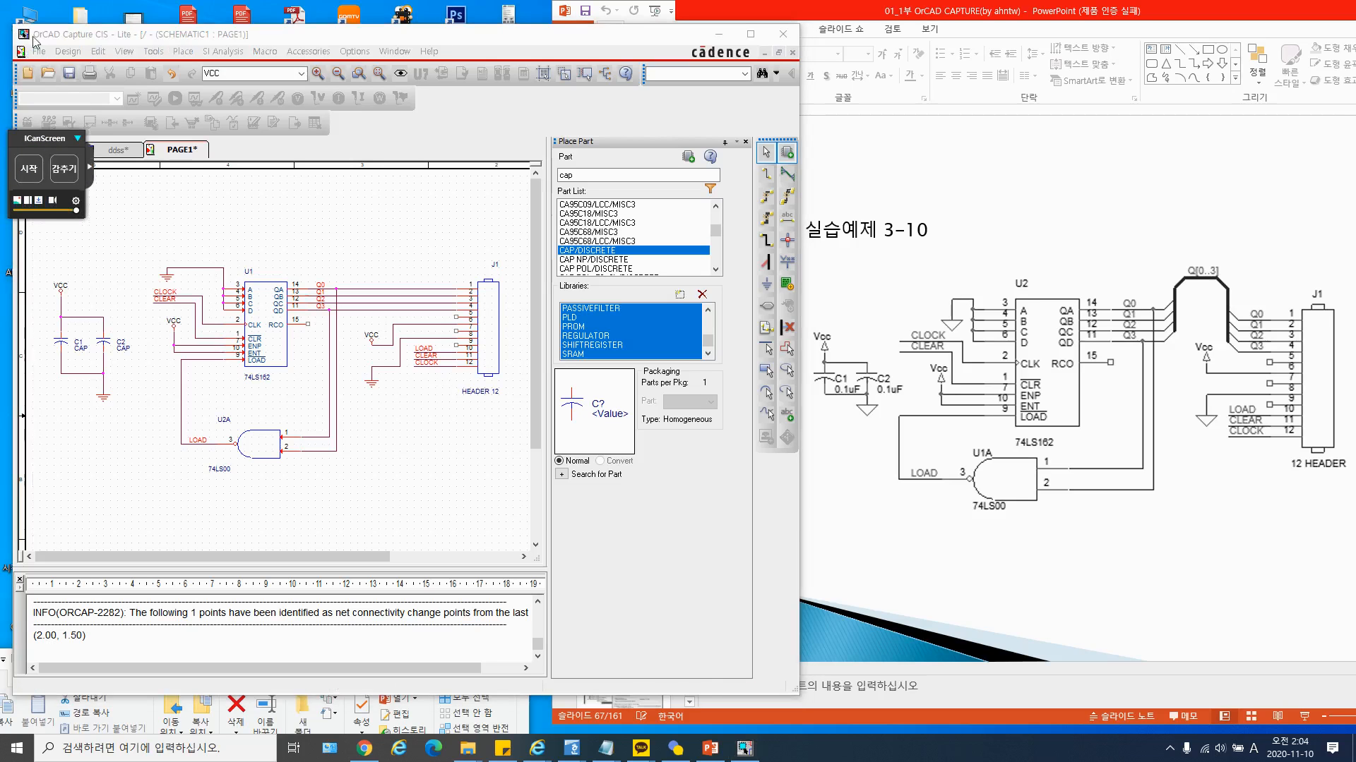
left_click(39, 51)
mouse_move(71, 85)
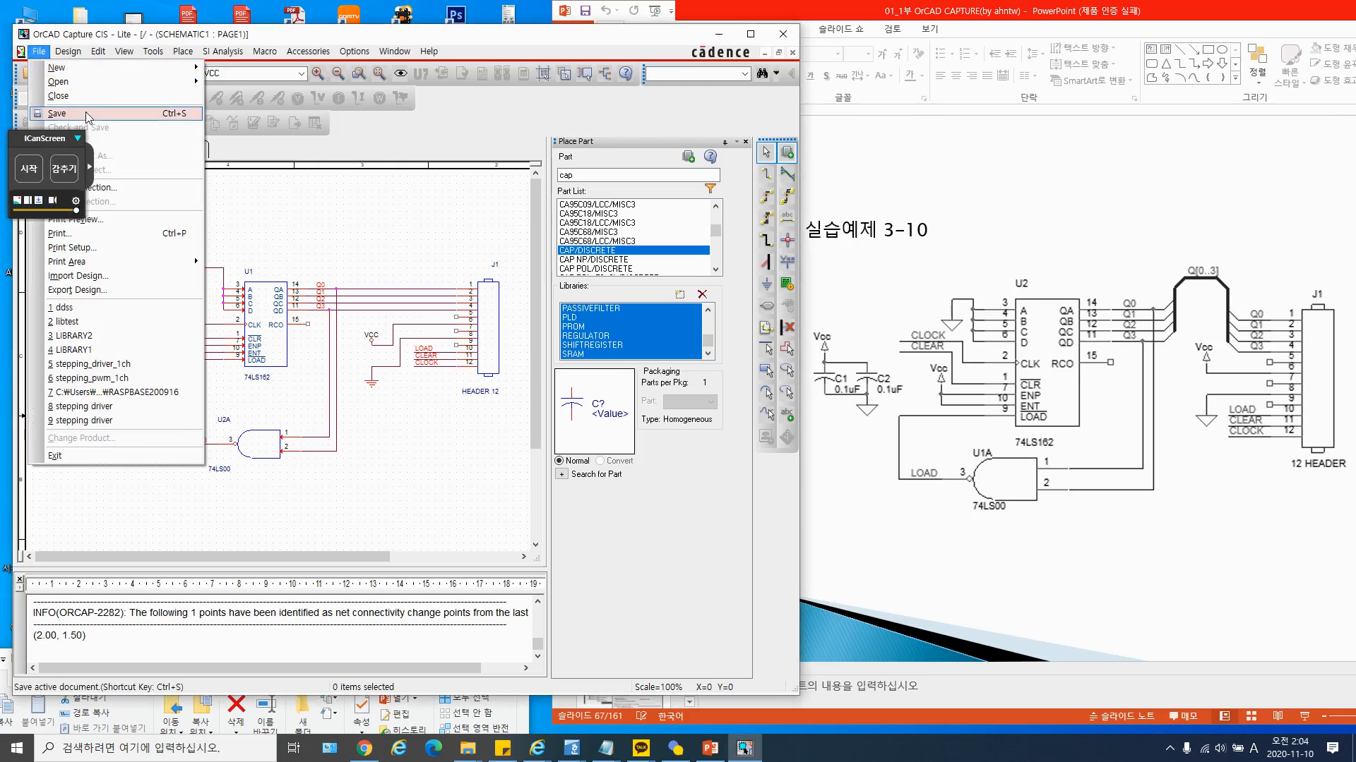
left_click(88, 112)
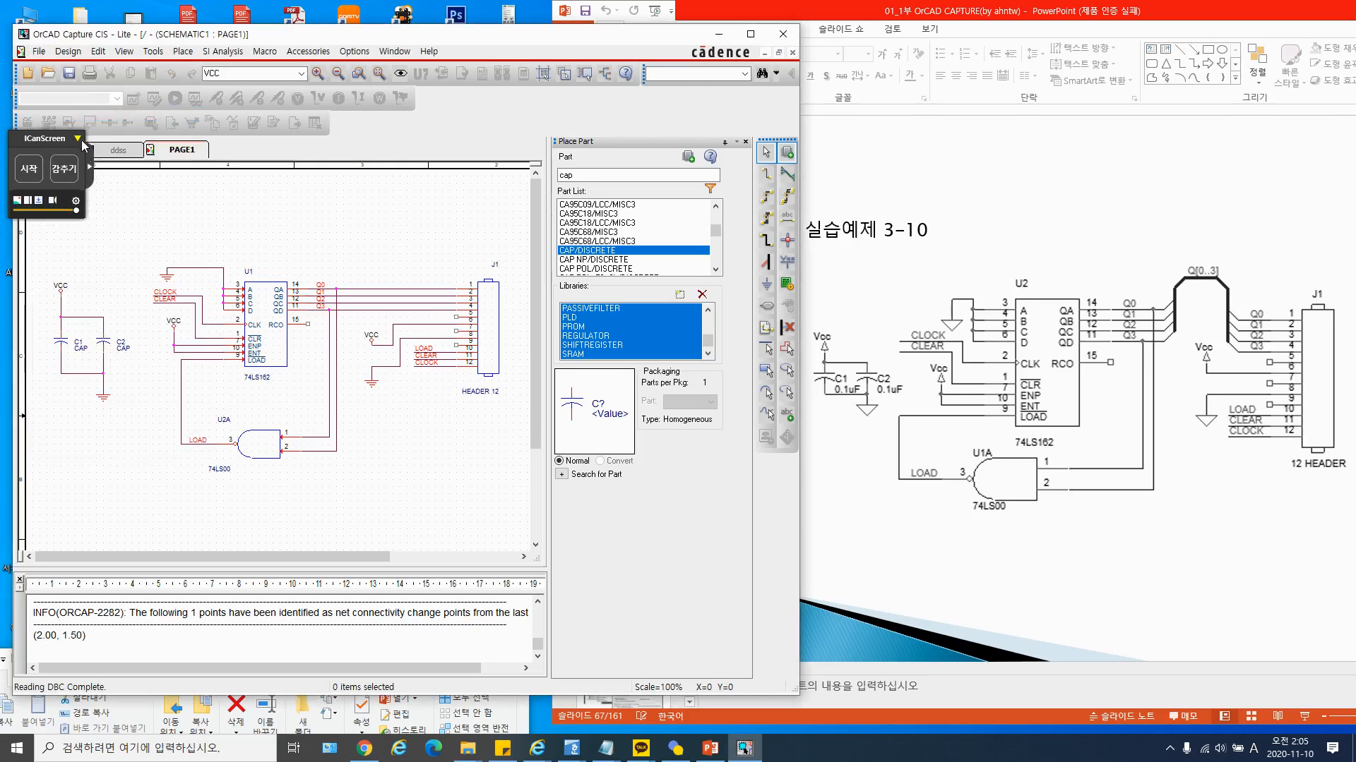
left_click(40, 141)
left_click_drag(40, 141, 44, 66)
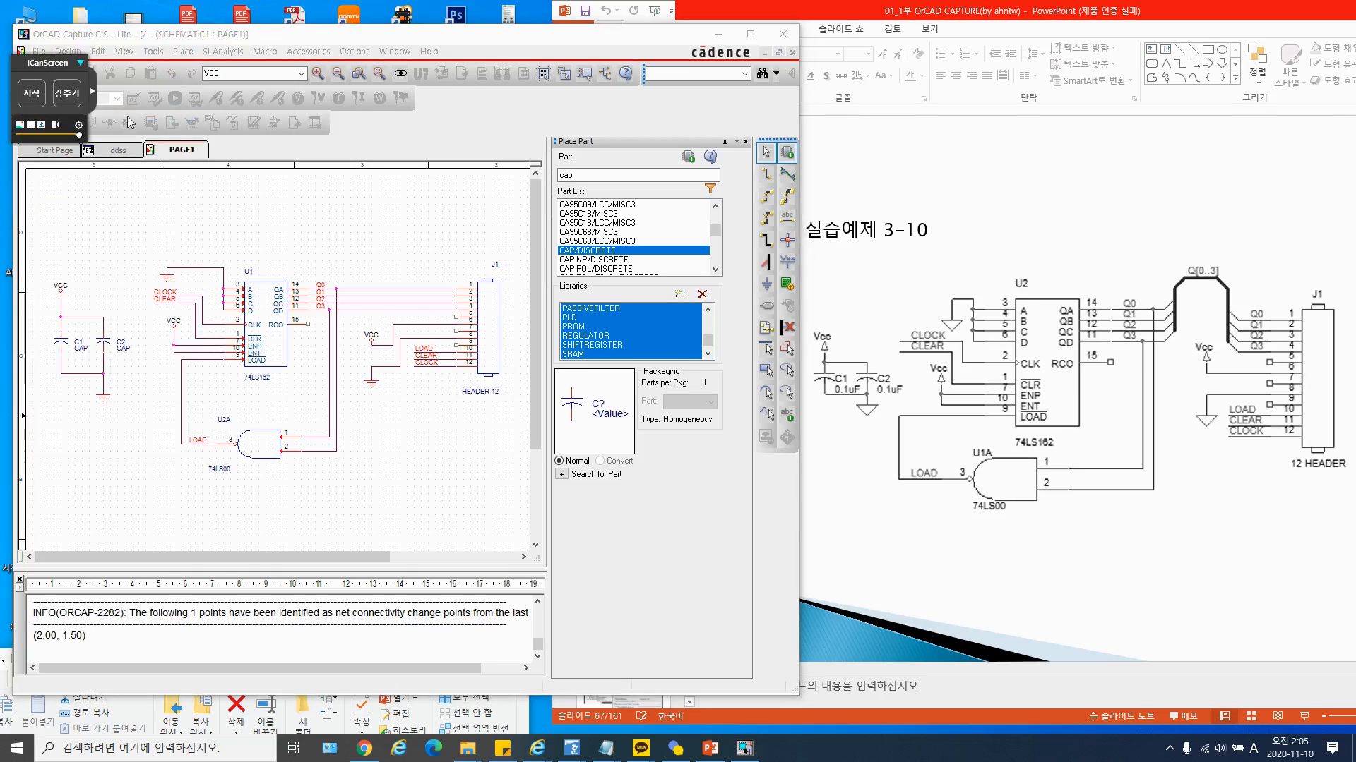
left_click_drag(159, 33, 201, 20)
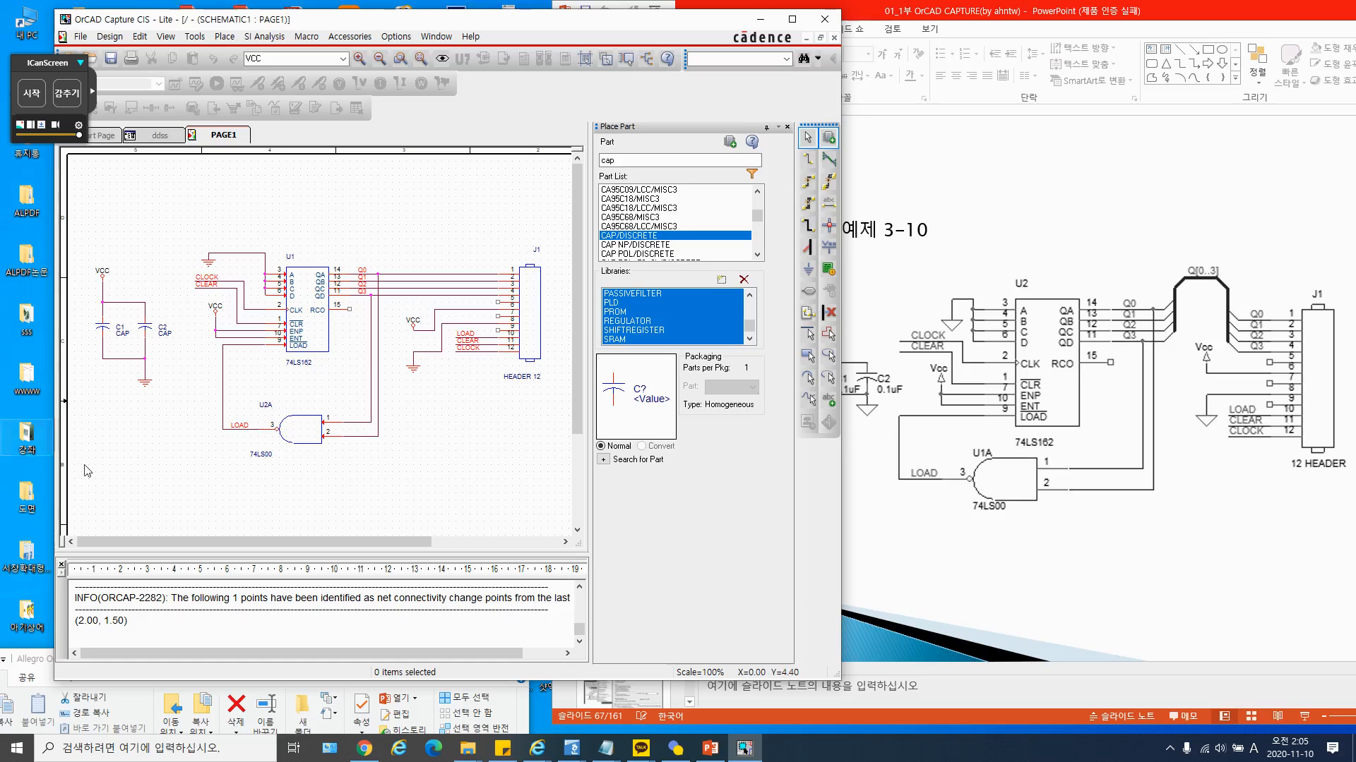
left_click(530, 747)
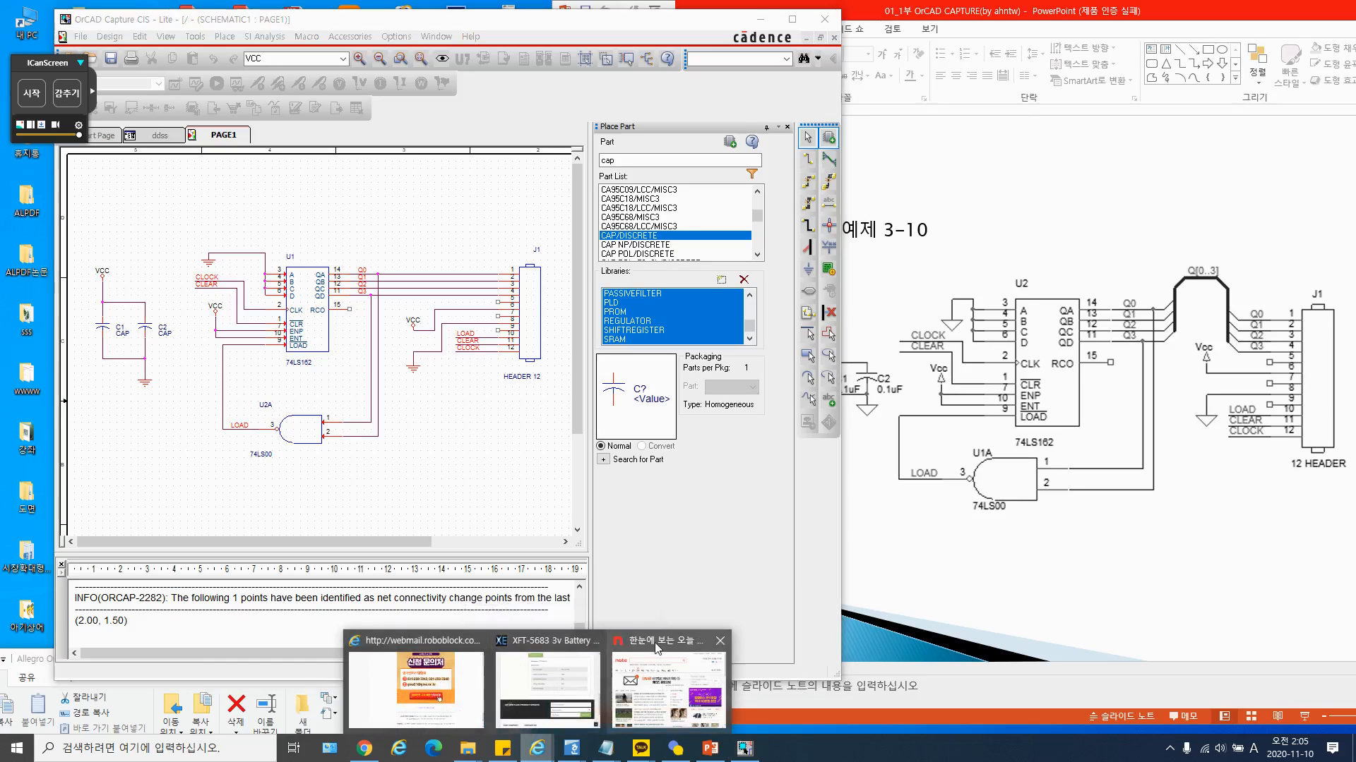
left_click(667, 681)
left_click(381, 68)
type("w")
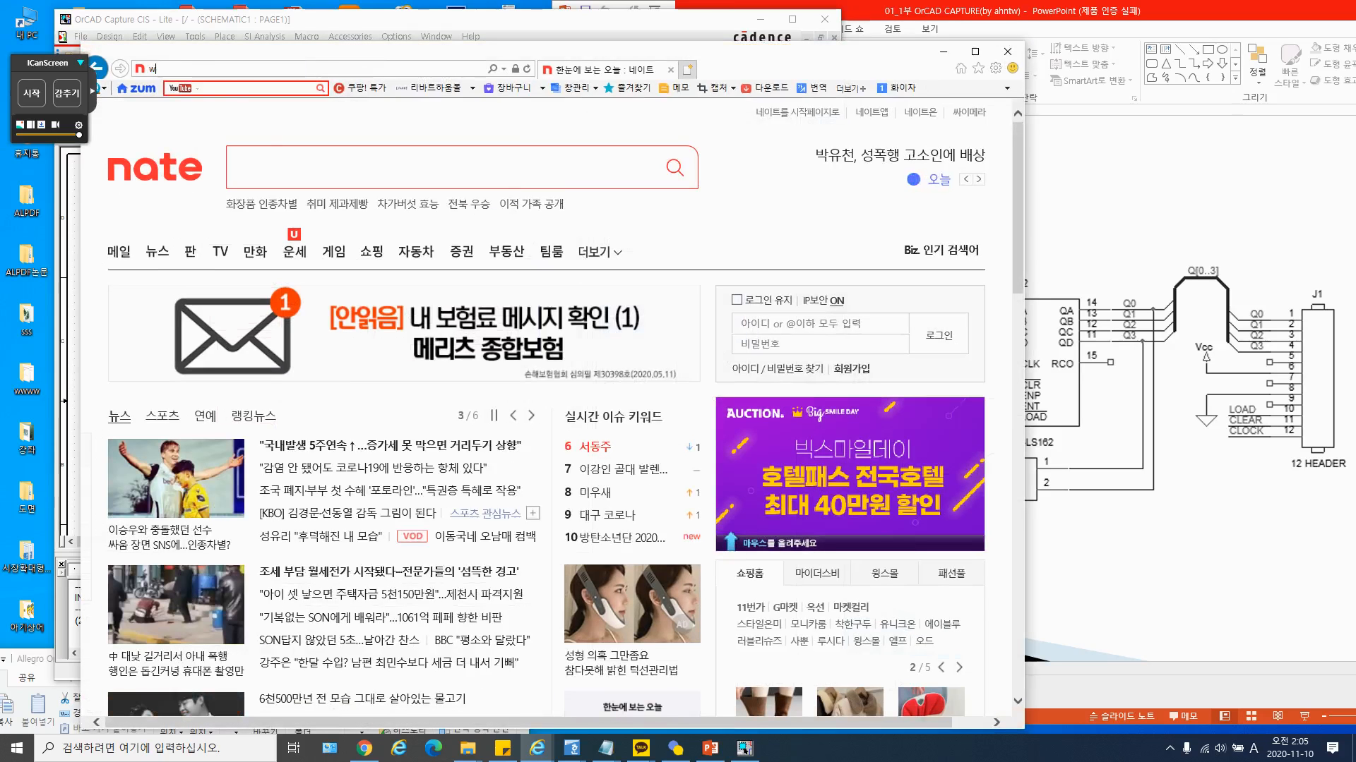
type("ww.allda")
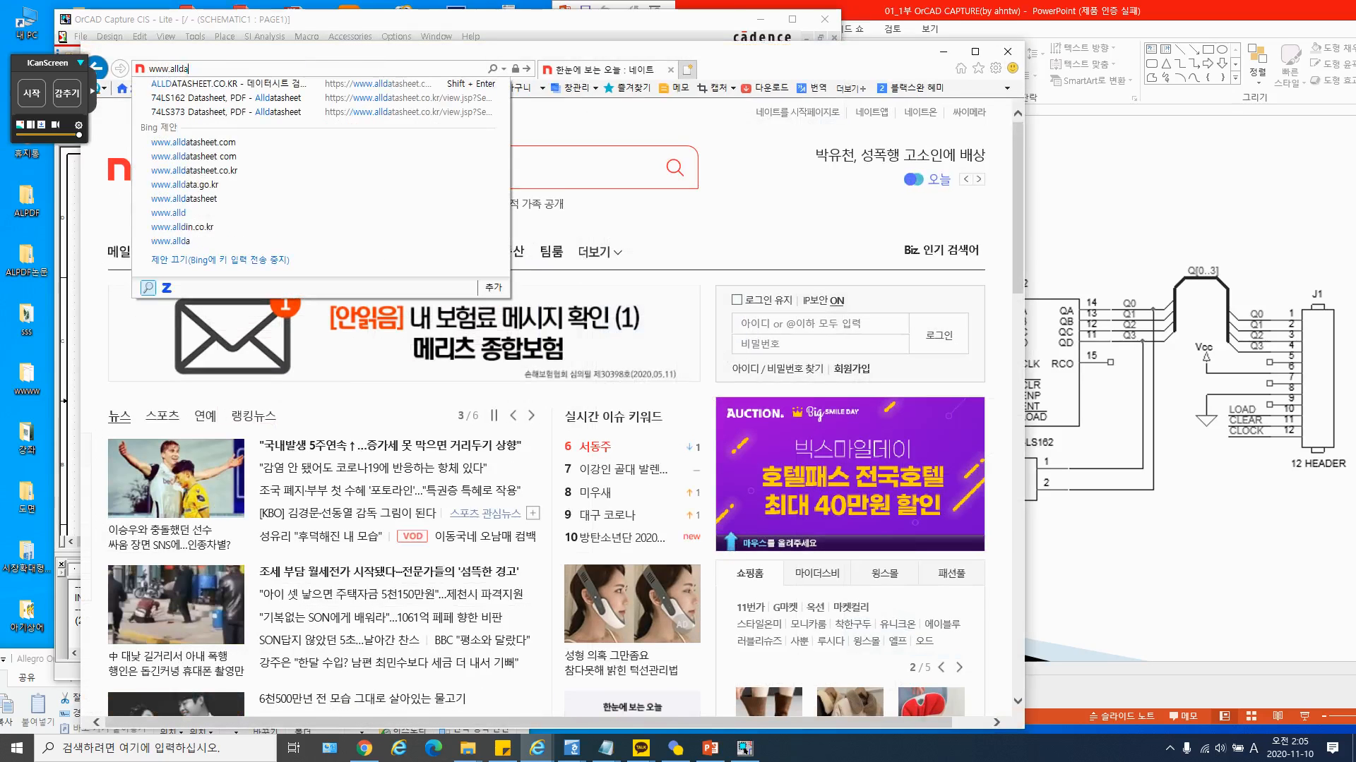
type("tashee")
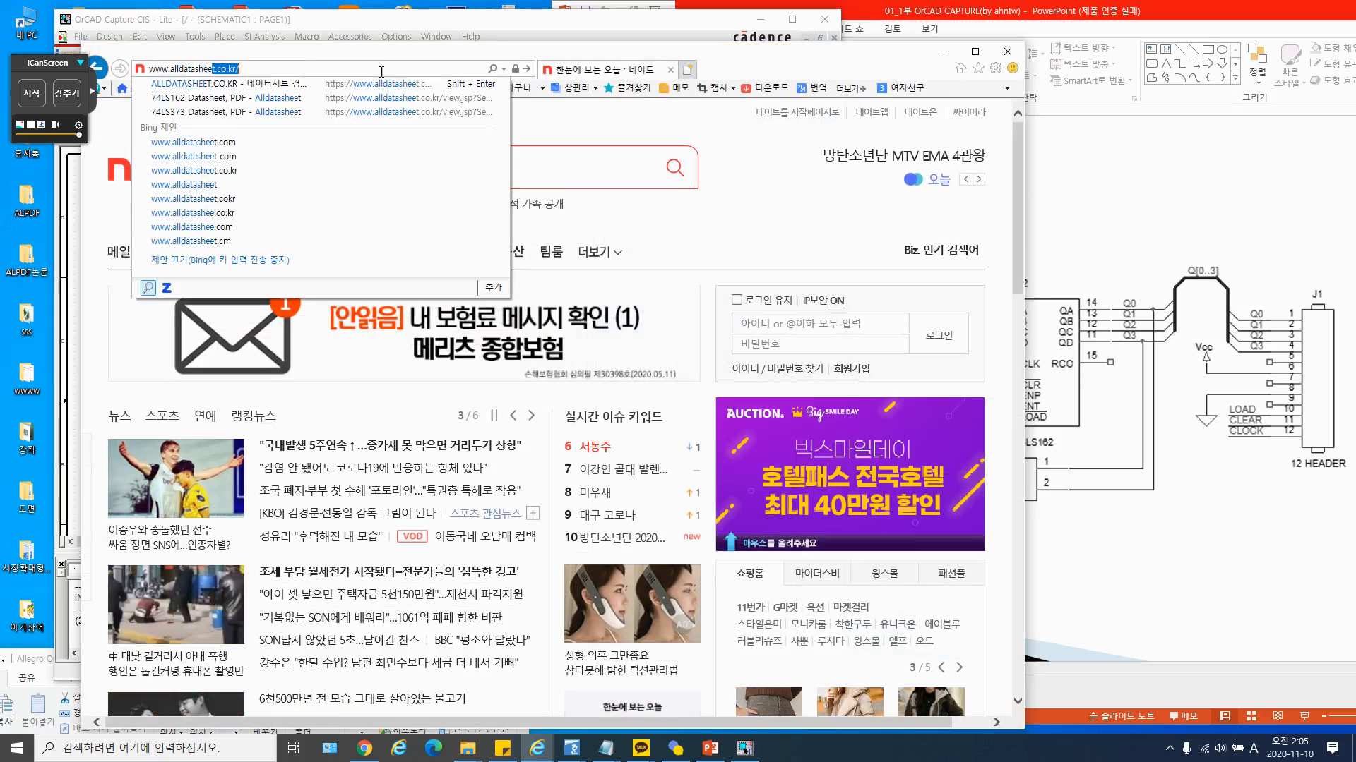
type("t.co.kr")
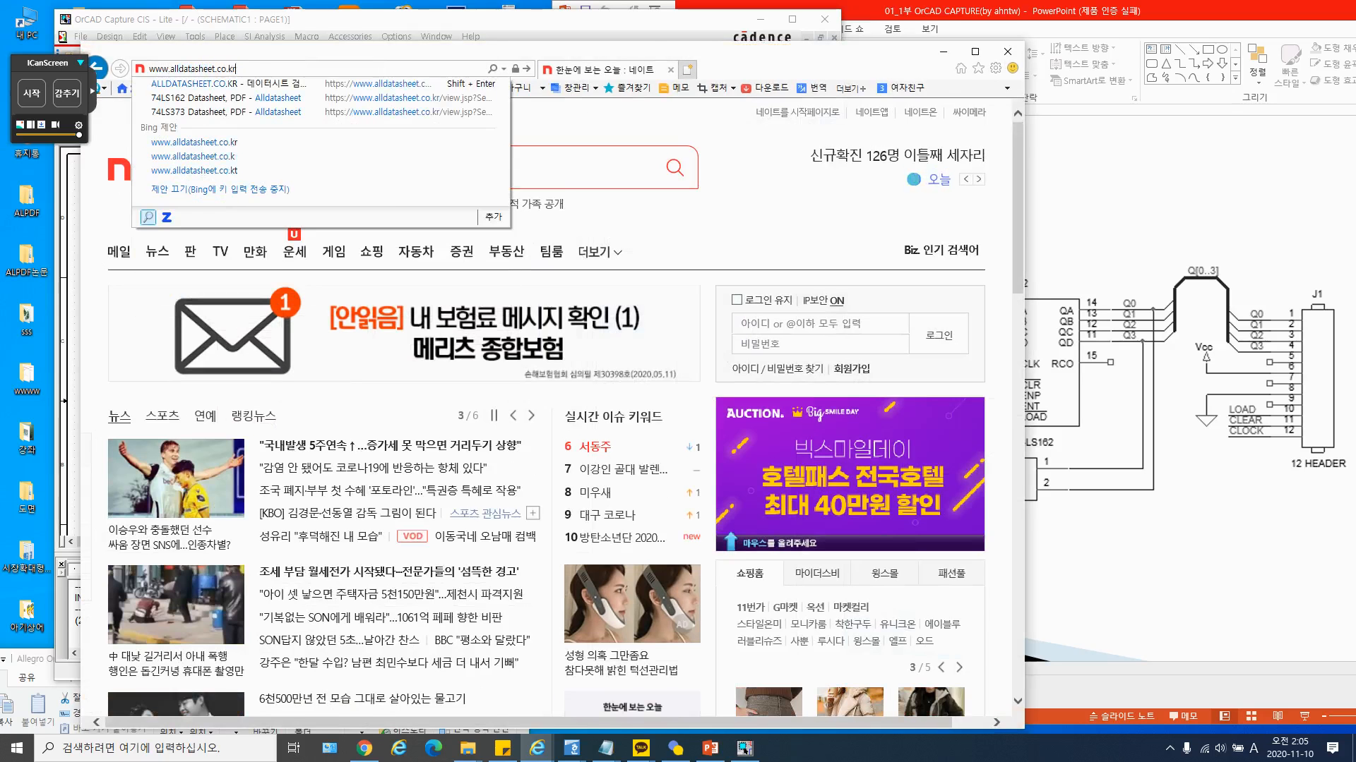
key("Return")
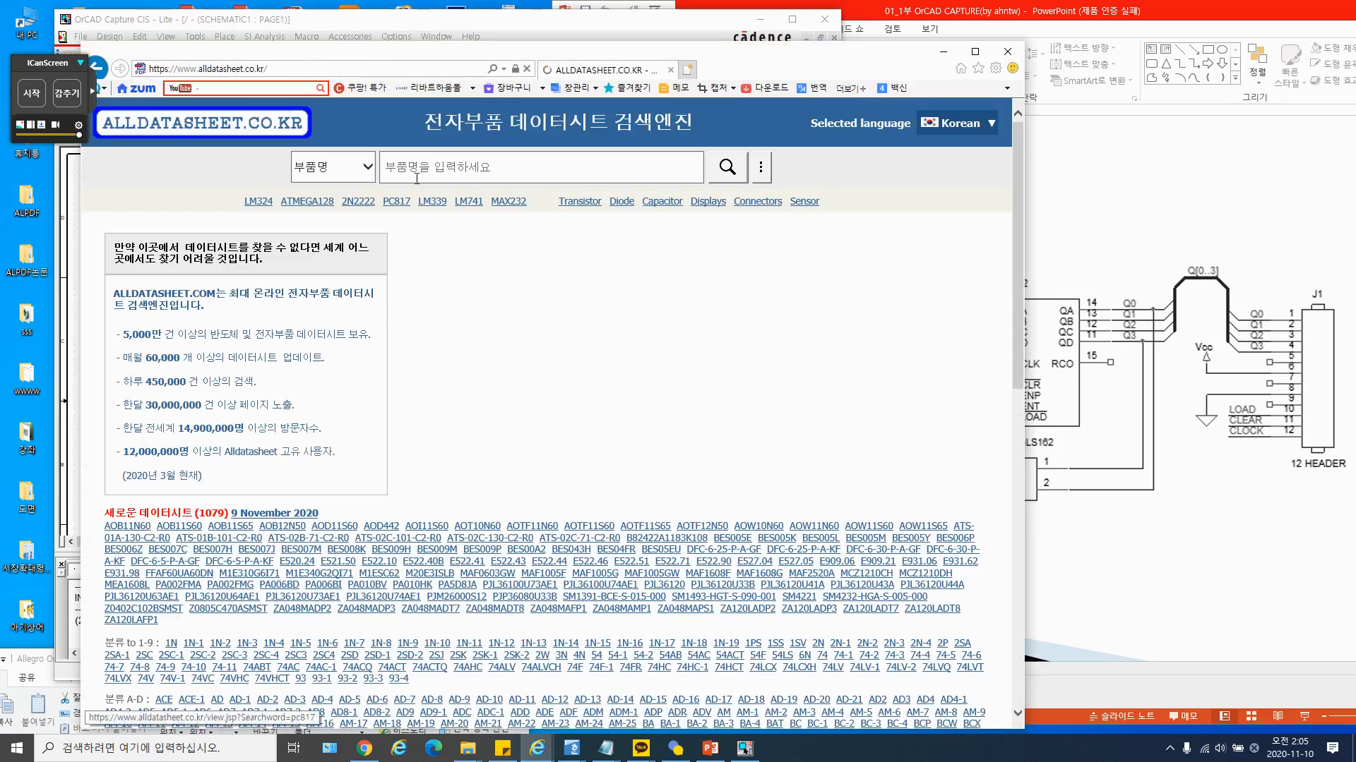
left_click_drag(400, 57, 690, 130)
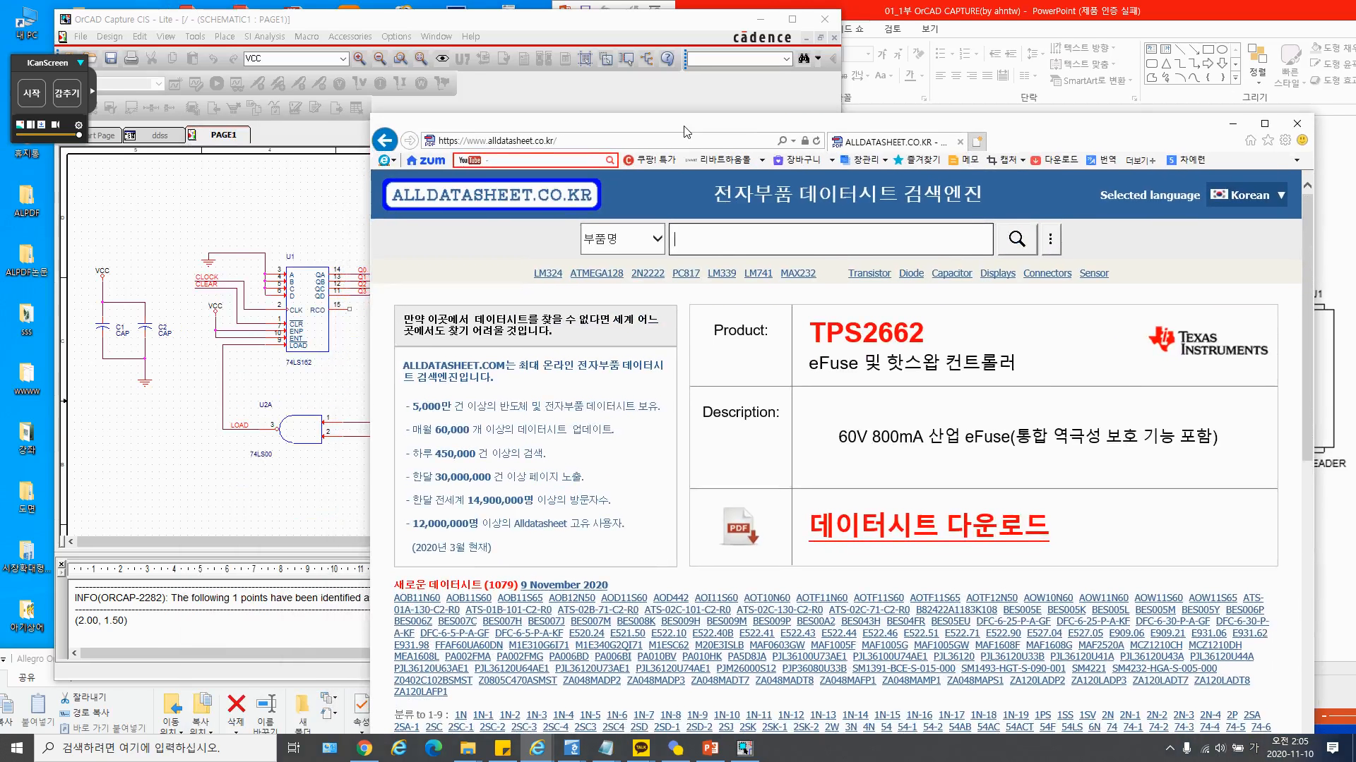
key("BackSpace")
type("74ㅣㄴ162")
key("Return")
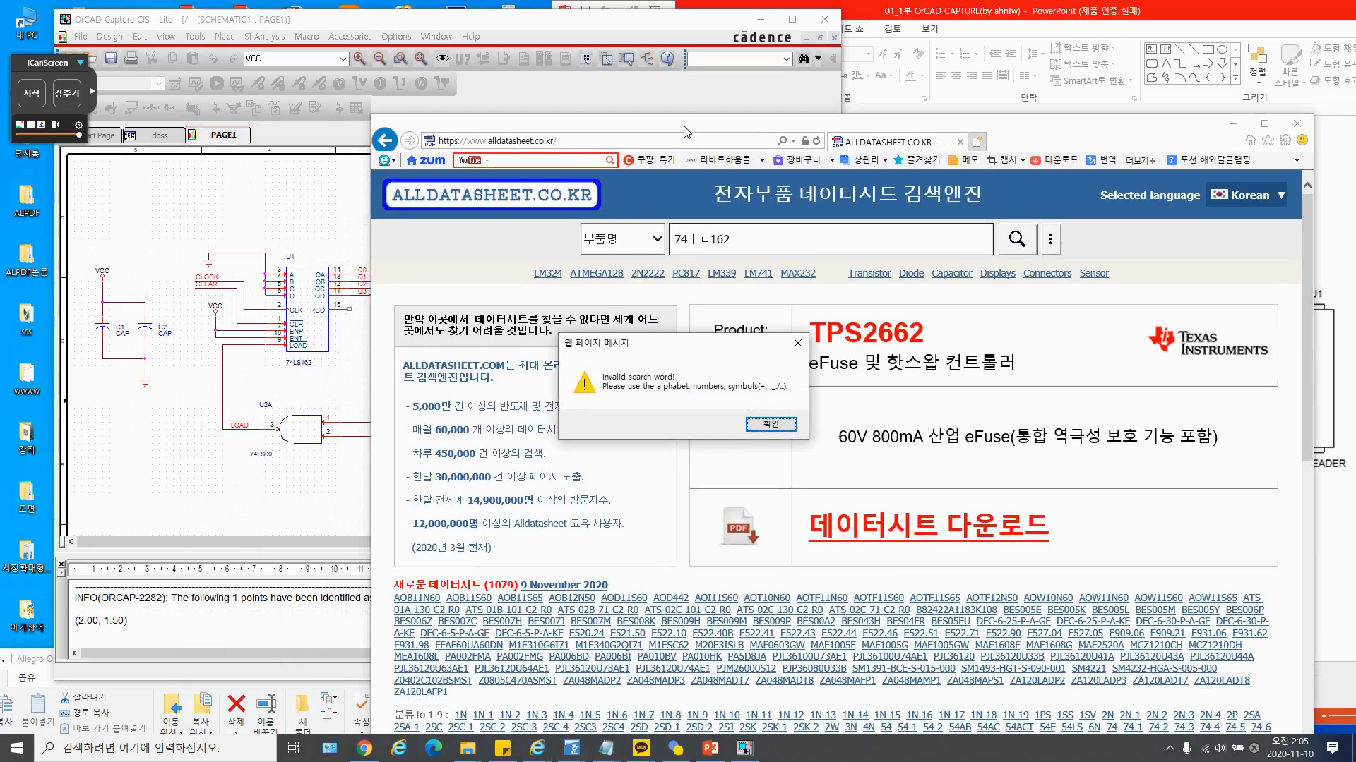
left_click(772, 426)
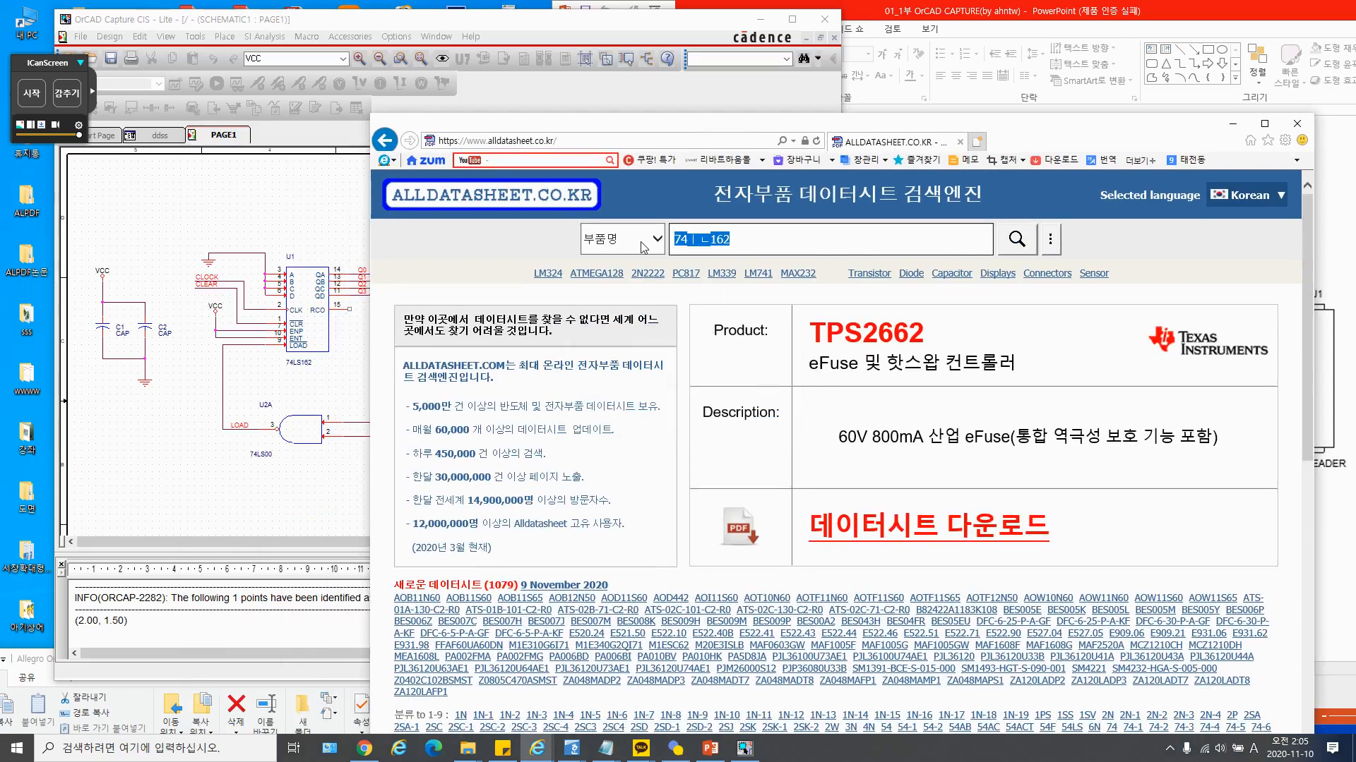
Search the datasheet site for the part name 74ls162
type("74ls")
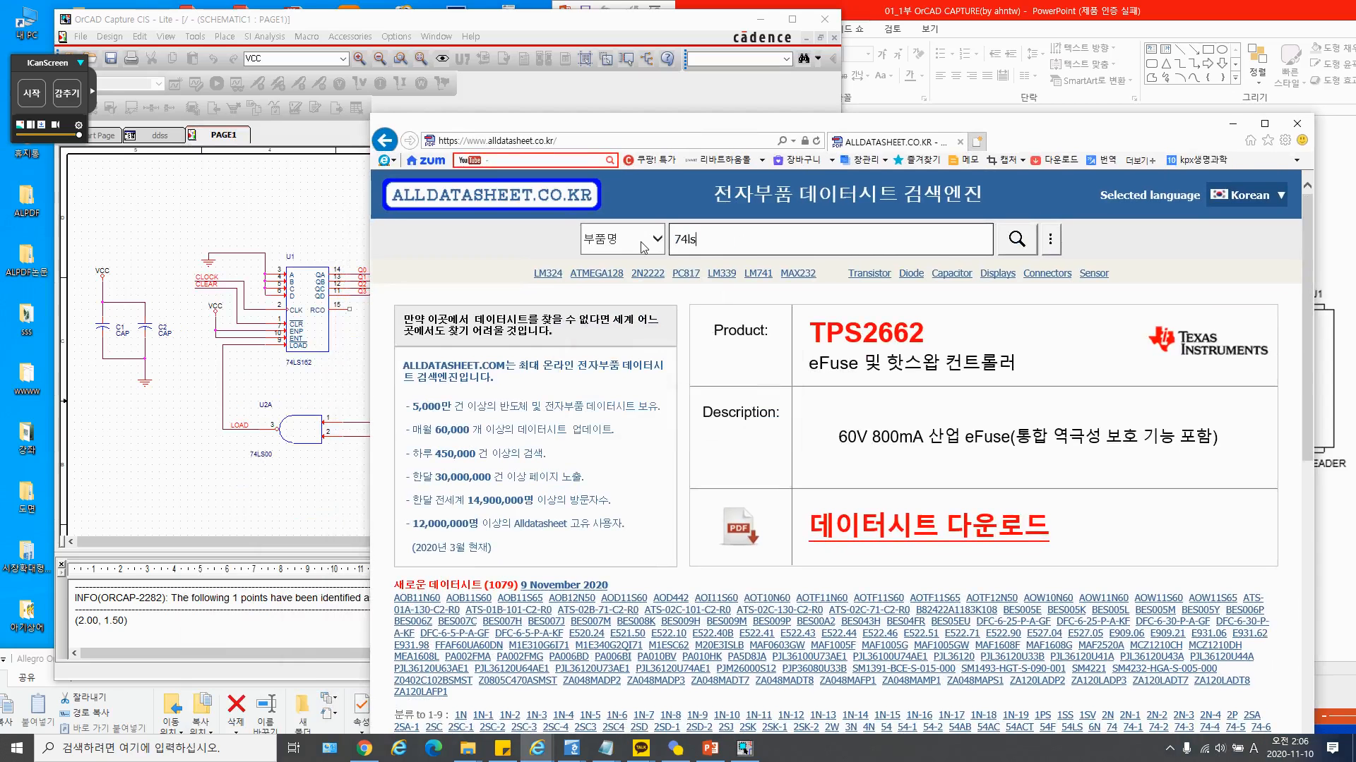
type("162")
key("Return")
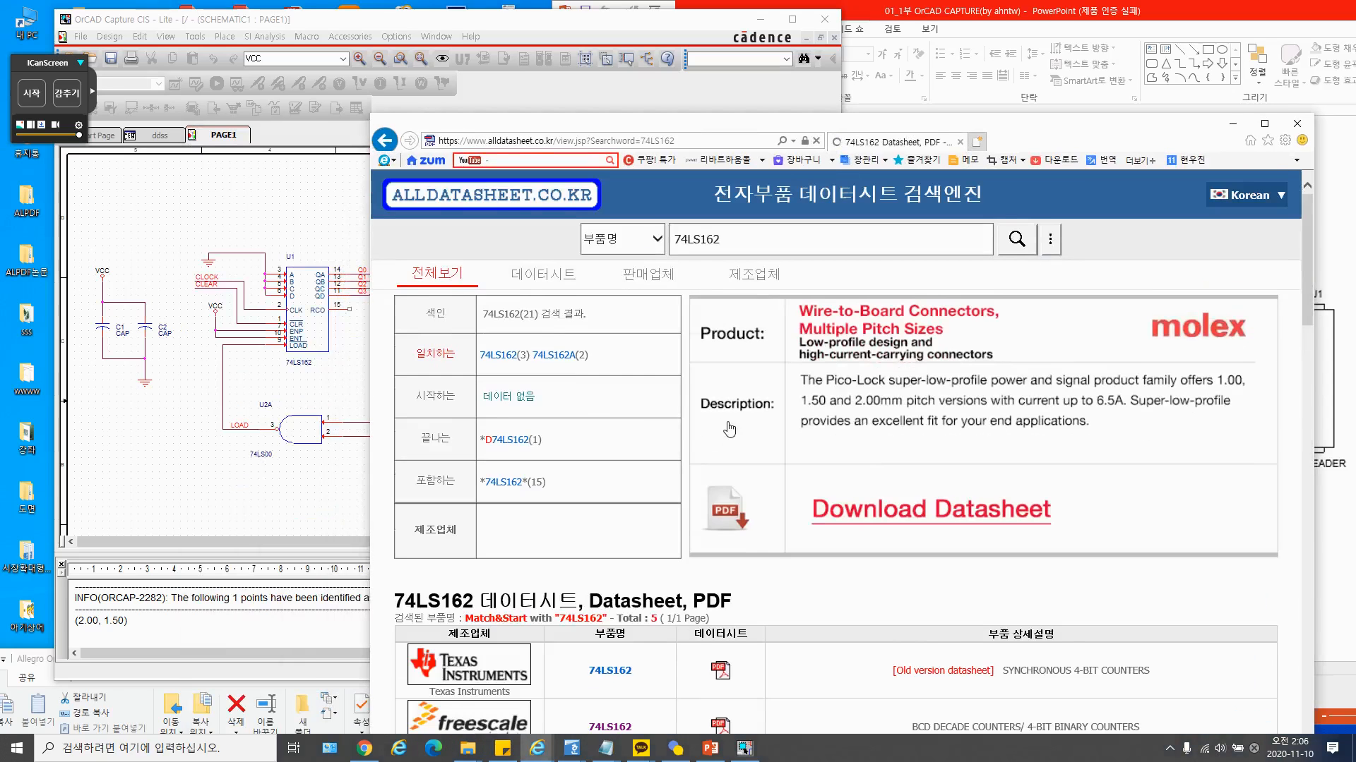
Open the PDF datasheet of the Texas Instruments 74LS162 from the search results
scroll(727, 430, "down", 6)
scroll(872, 433, "up", 3)
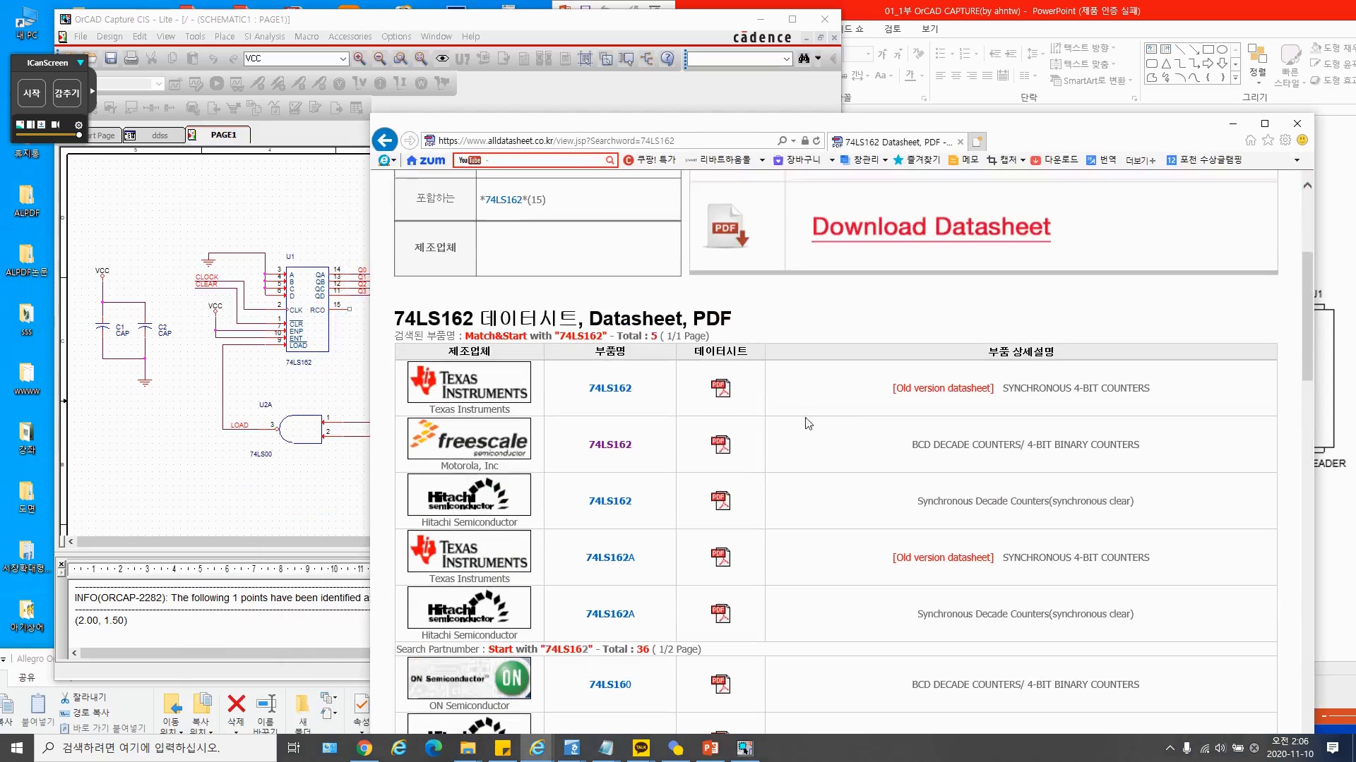
left_click(725, 394)
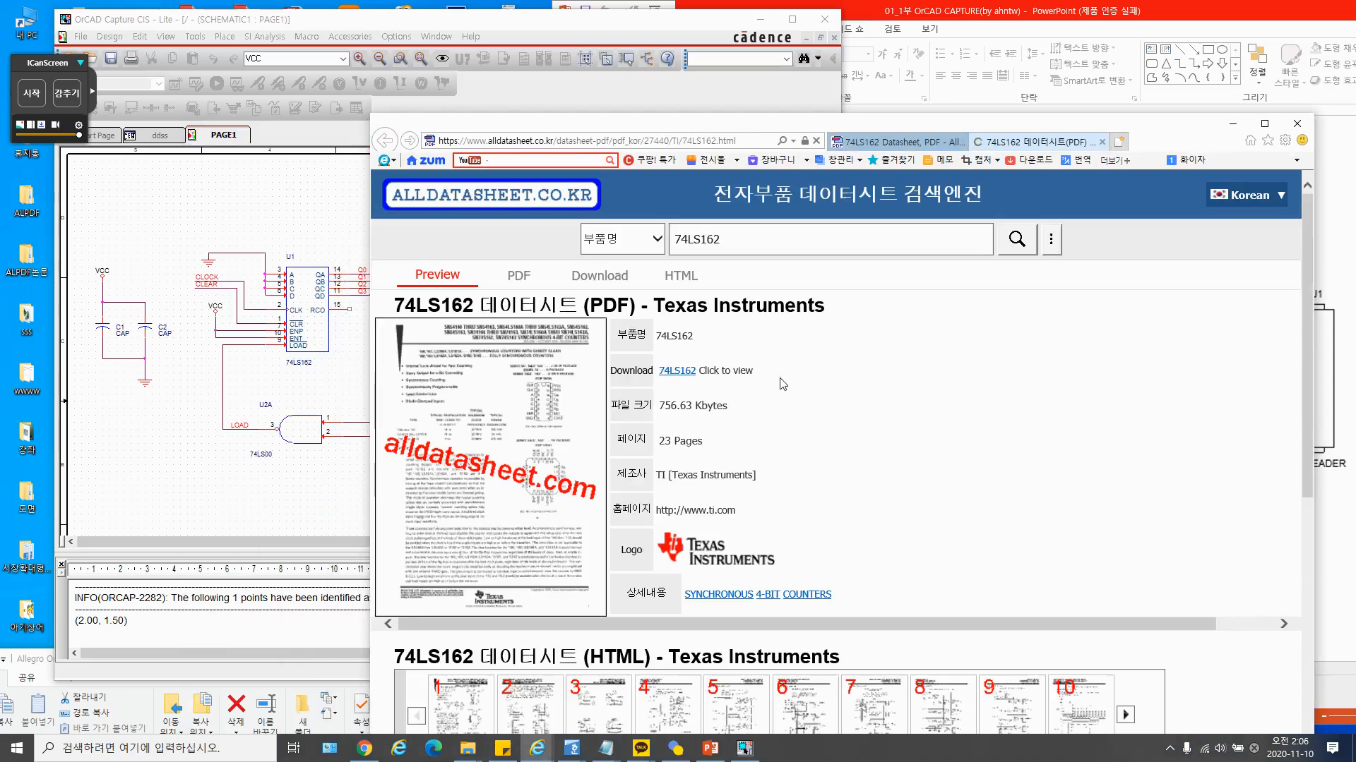
scroll(814, 423, "down", 2)
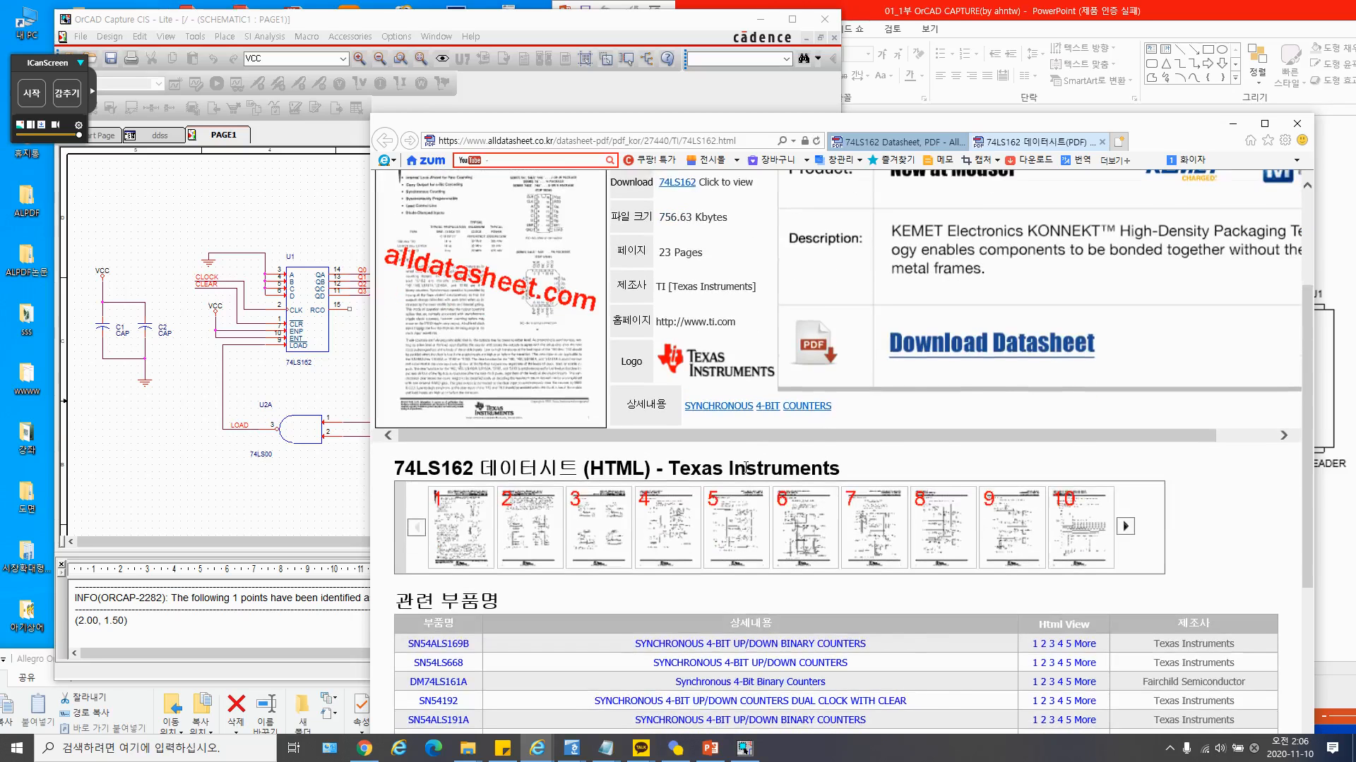
scroll(759, 458, "down", 5)
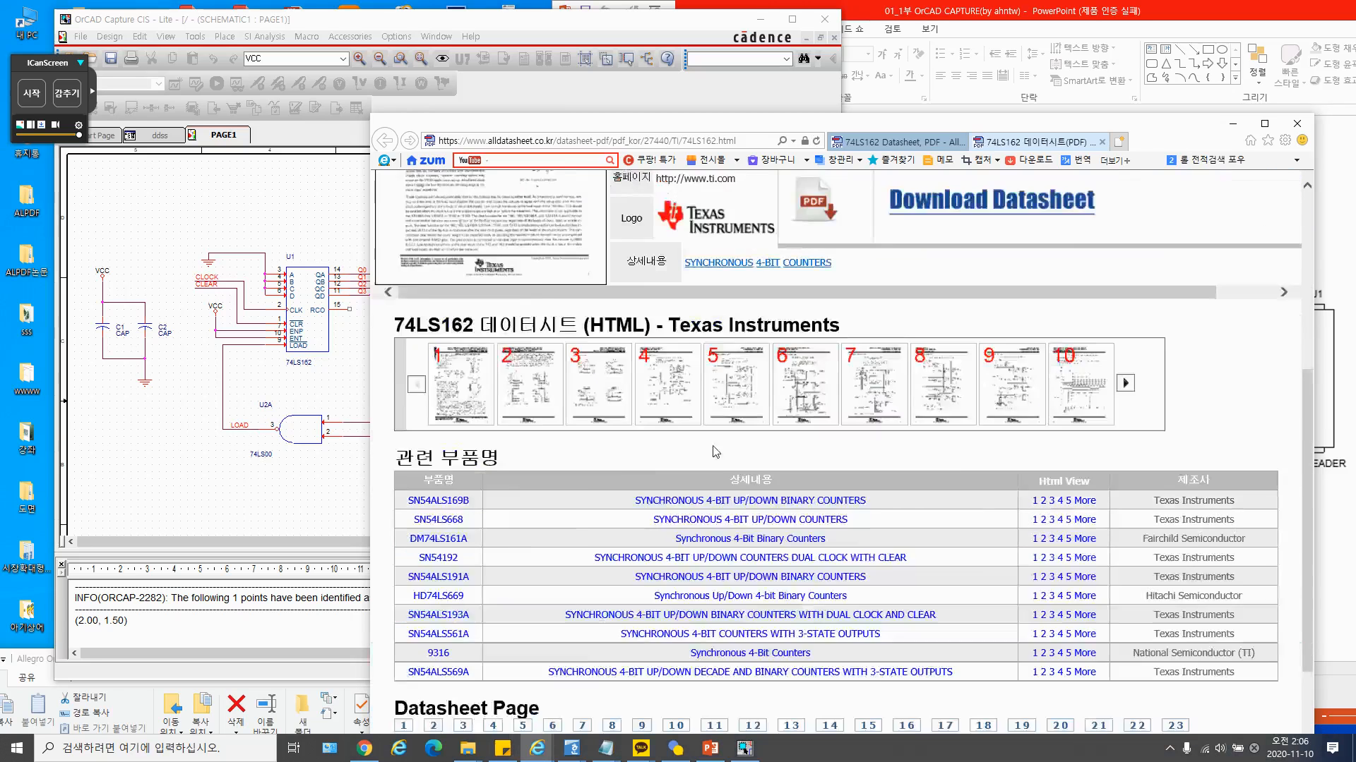
scroll(713, 451, "up", 5)
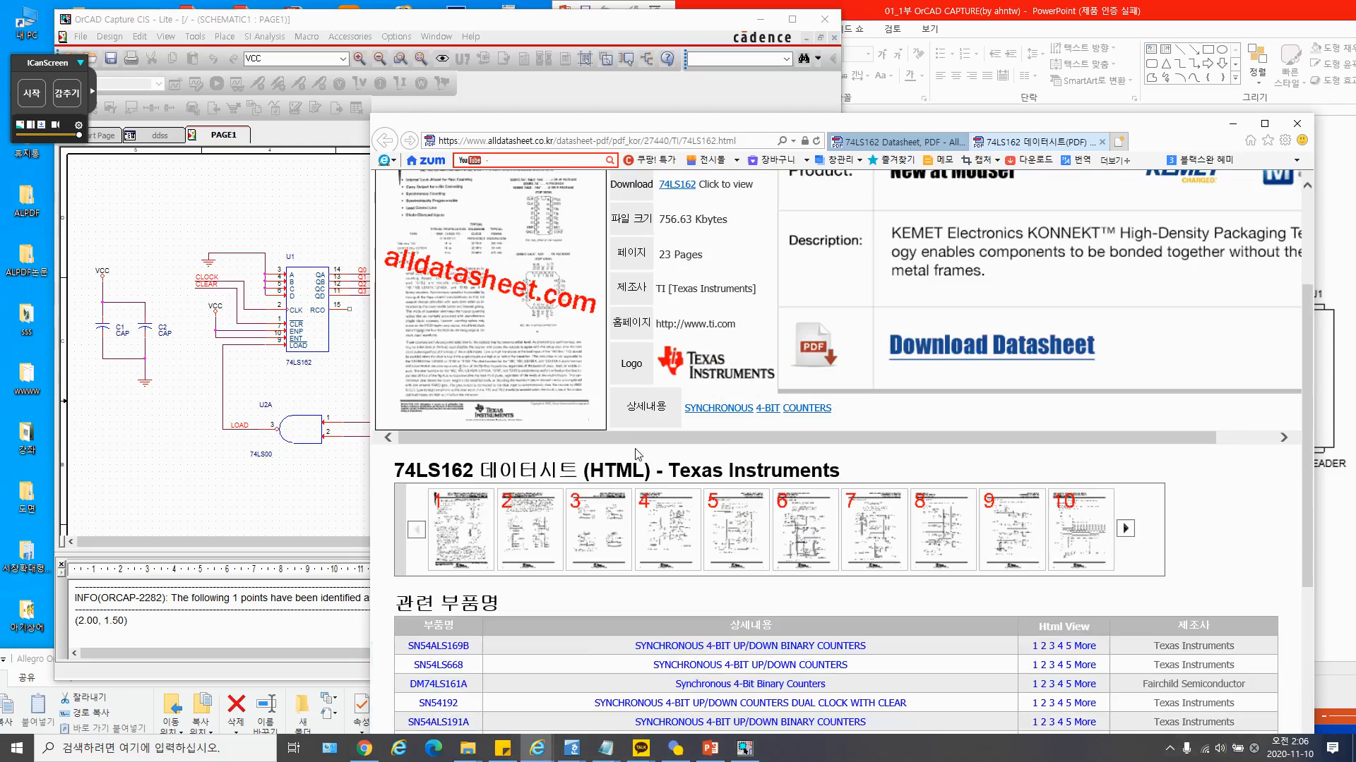
left_click(674, 185)
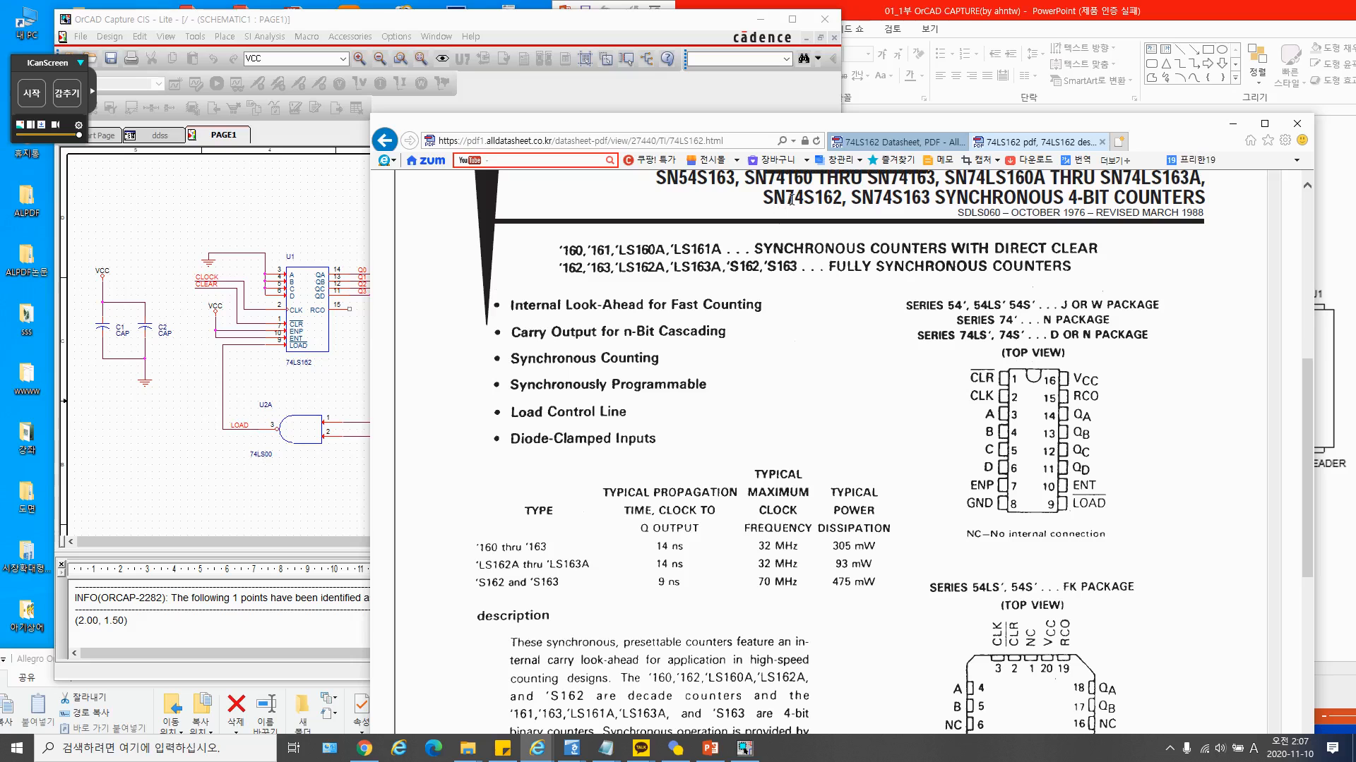
Examine the part numbers in the datasheet's title and the manufacturer name in the page heading
left_click_drag(794, 200, 929, 200)
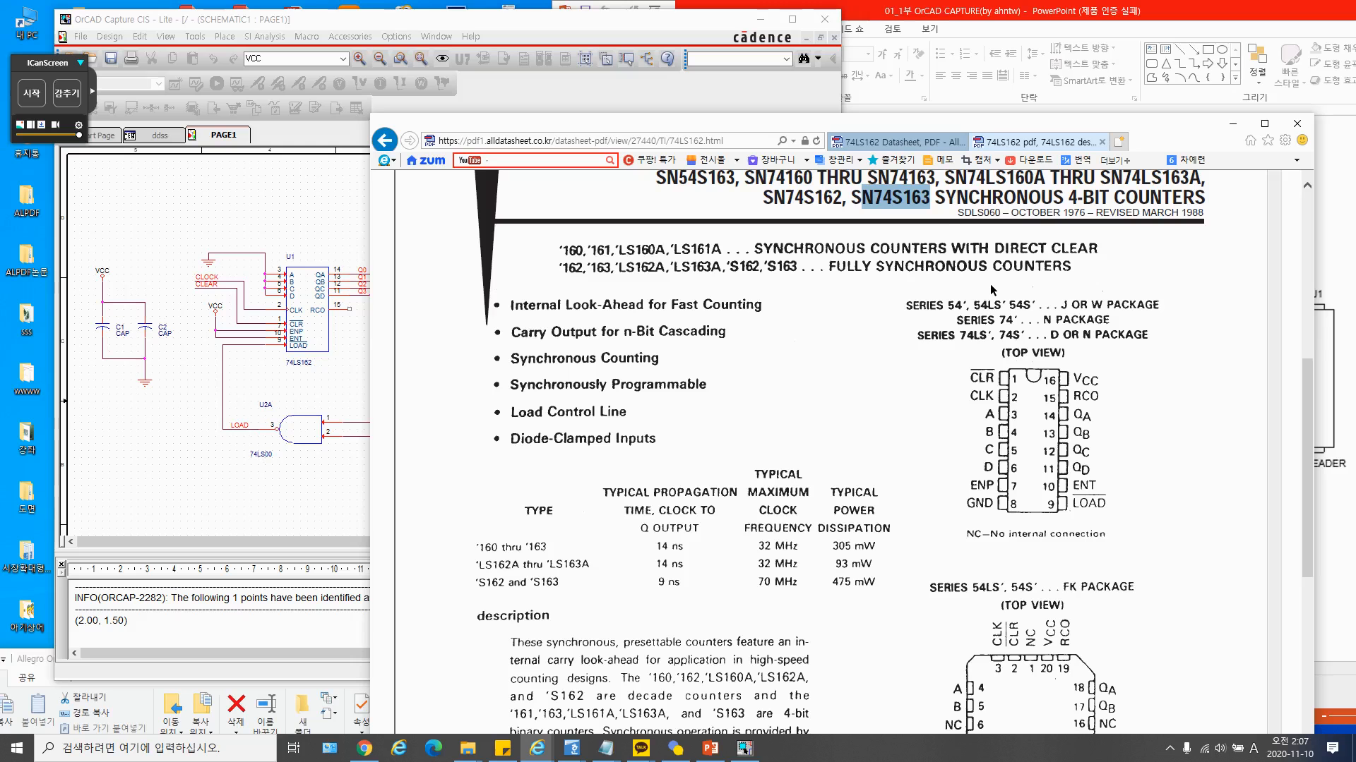
left_click(921, 373)
scroll(1307, 367, "up", 4)
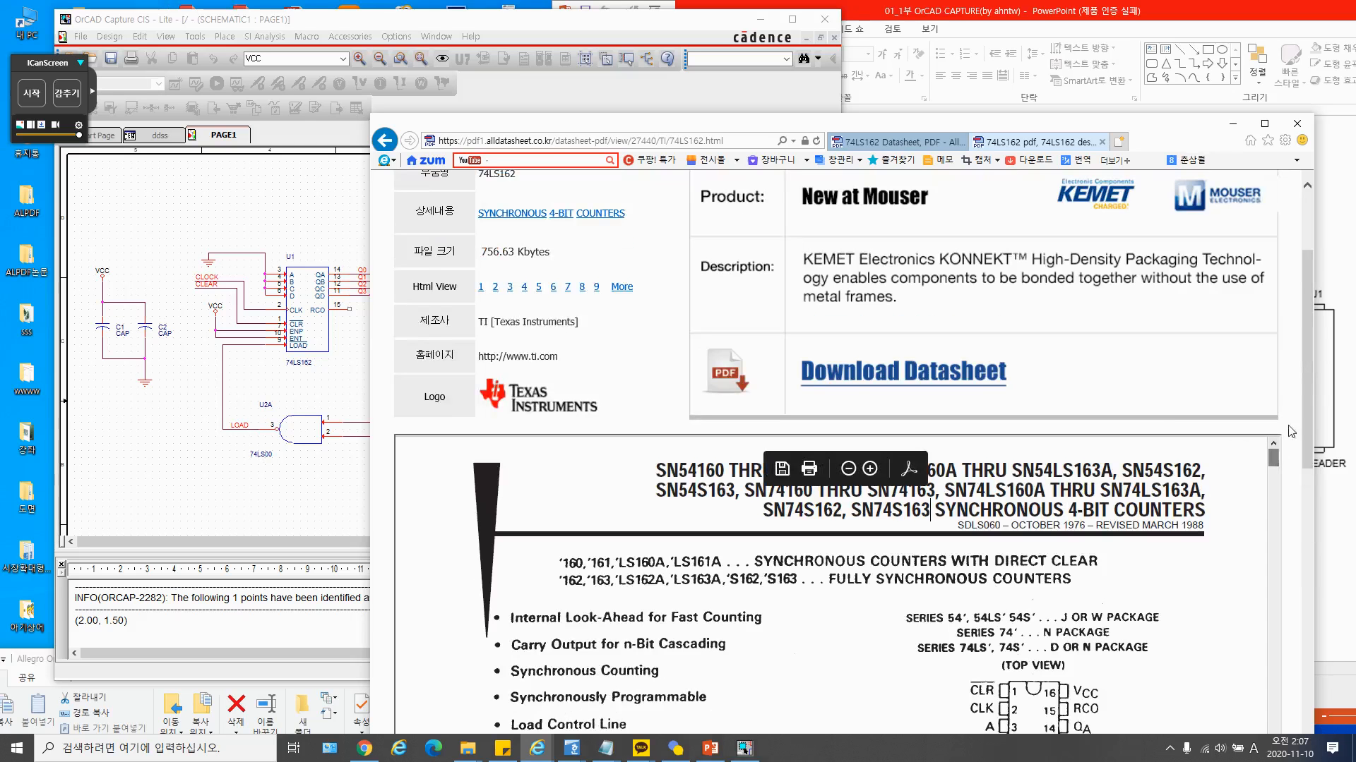
left_click_drag(1307, 397, 1290, 351)
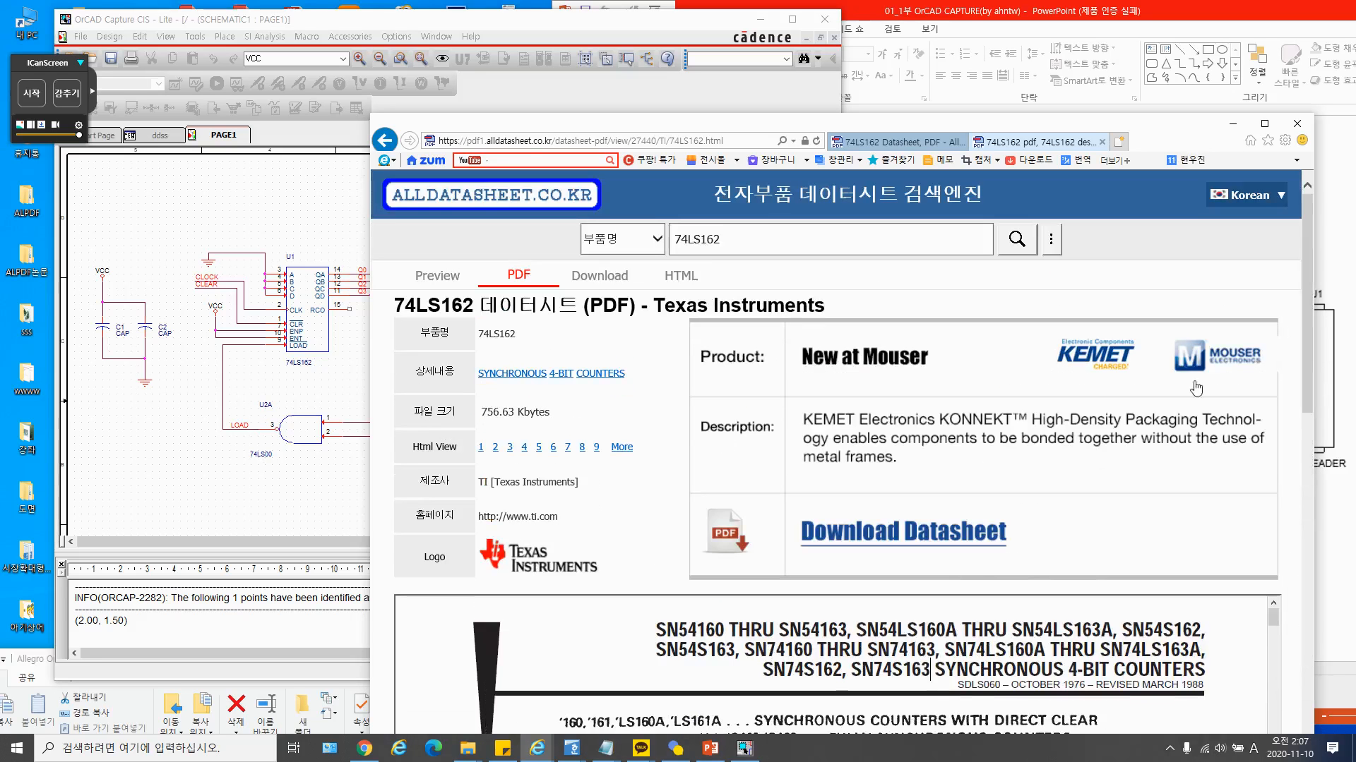
left_click_drag(656, 304, 837, 311)
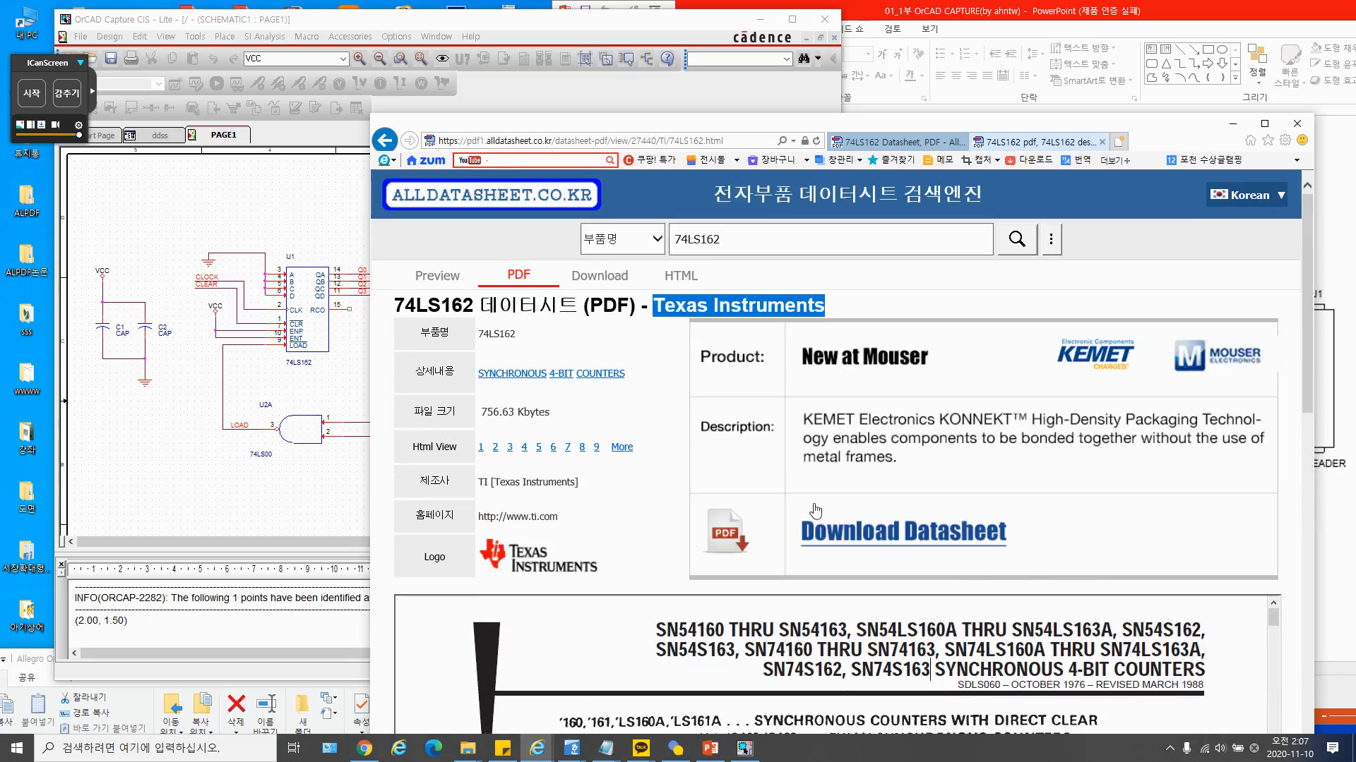
Repeat the 74LS162 search and examine the part description of the Motorola entry in the results
left_click(1017, 239)
scroll(847, 519, "down", 6)
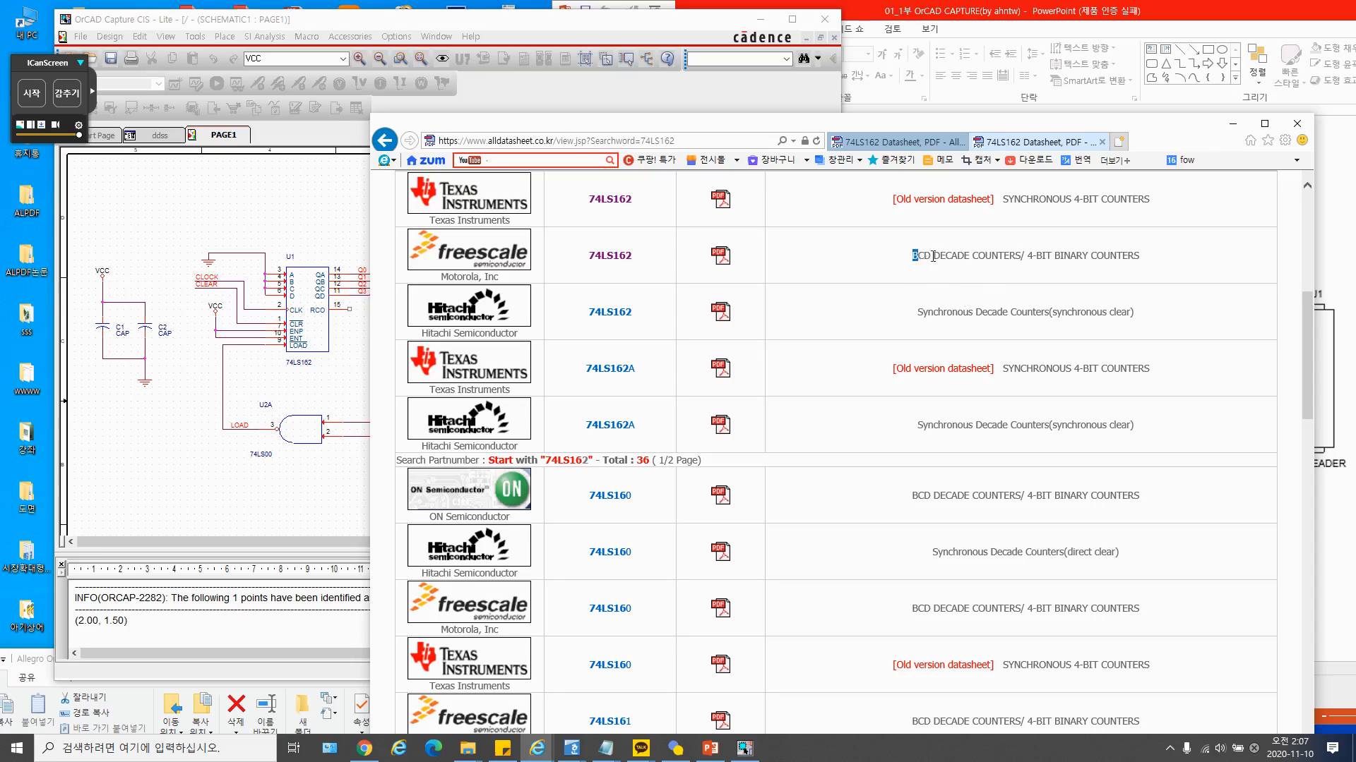
left_click_drag(913, 255, 1019, 254)
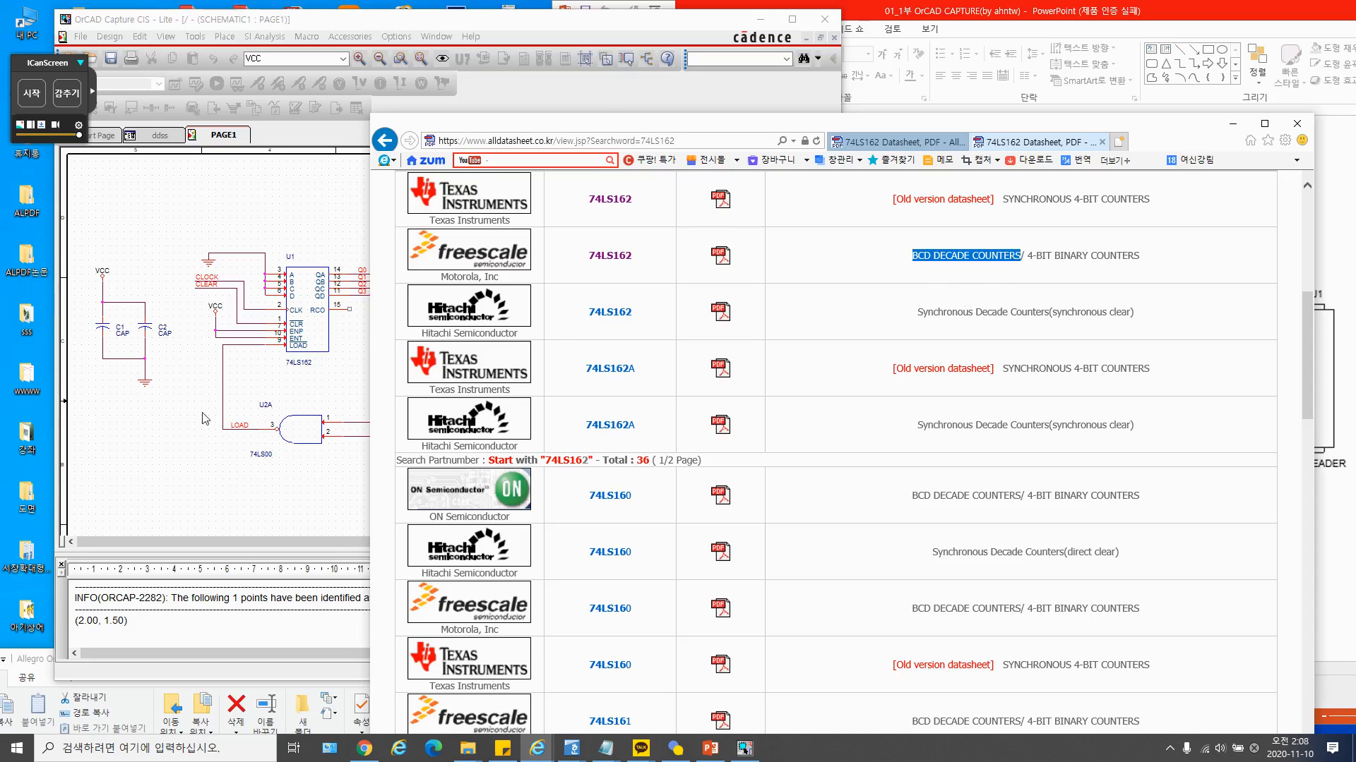
Switch back to OrCAD Capture and rearrange the windows so the browser no longer covers the schematic
left_click(169, 426)
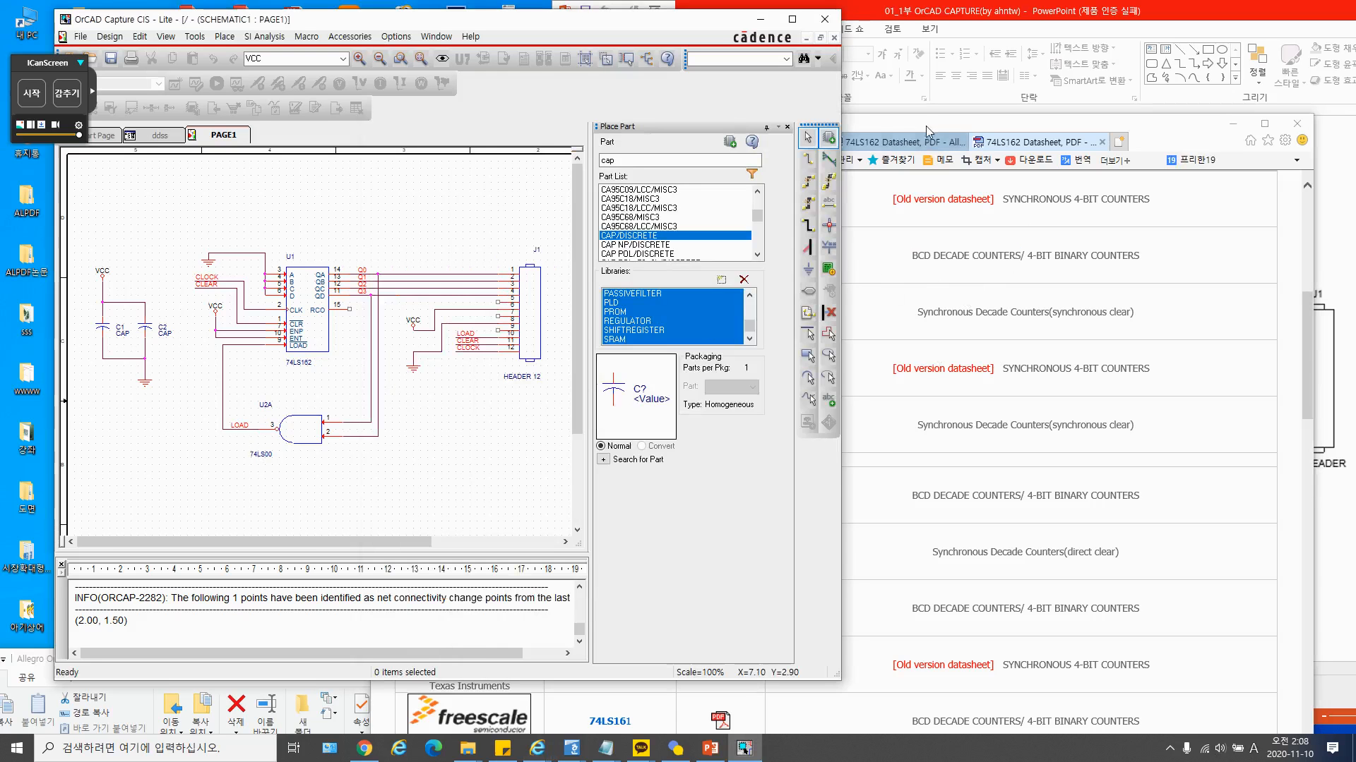
left_click_drag(926, 126, 1213, 461)
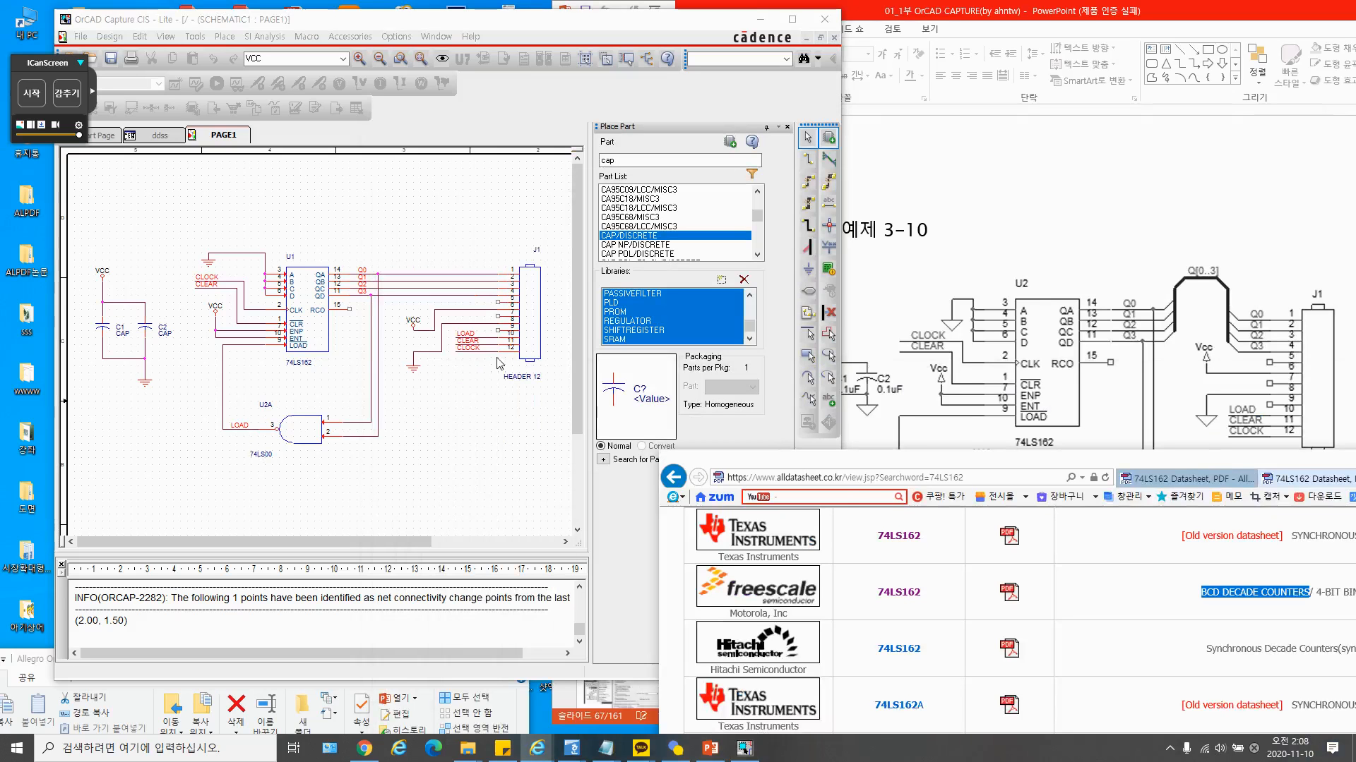
left_click(465, 451)
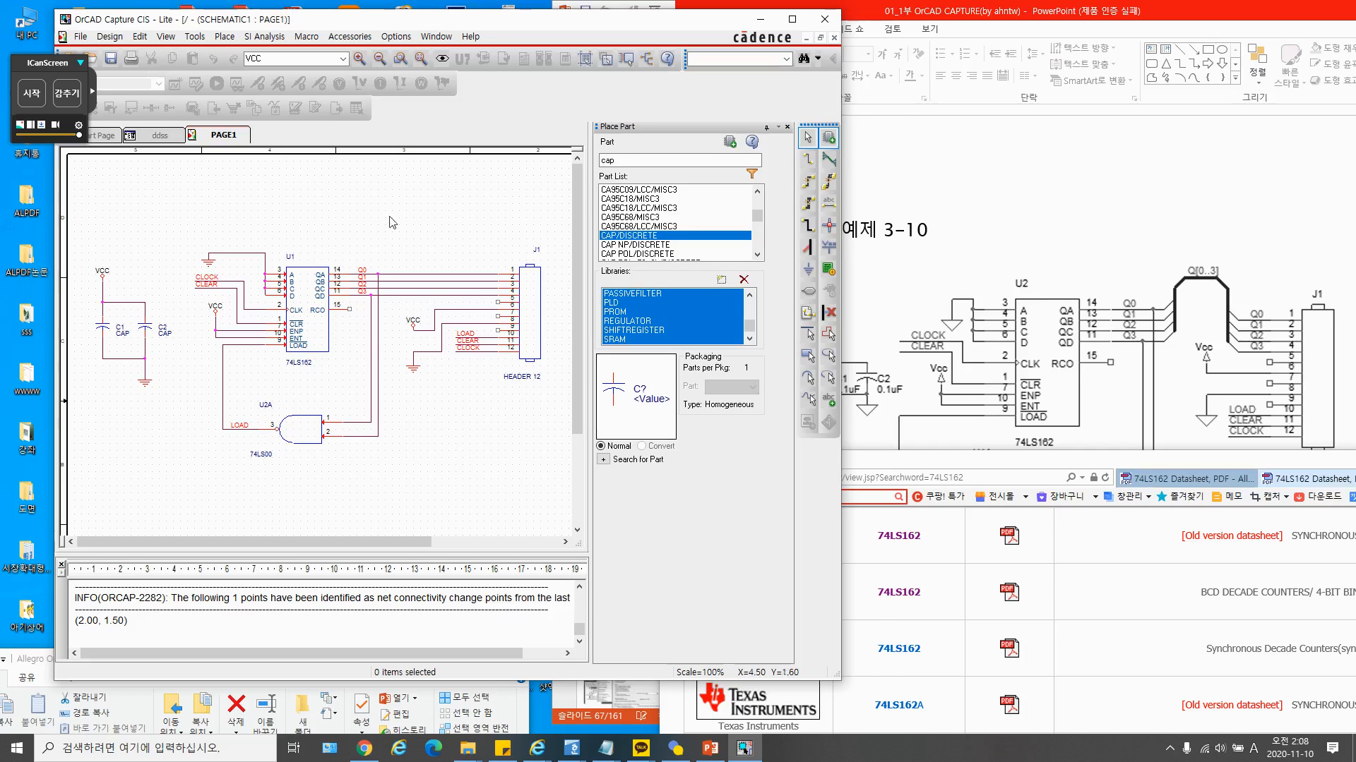
left_click_drag(367, 21, 410, 17)
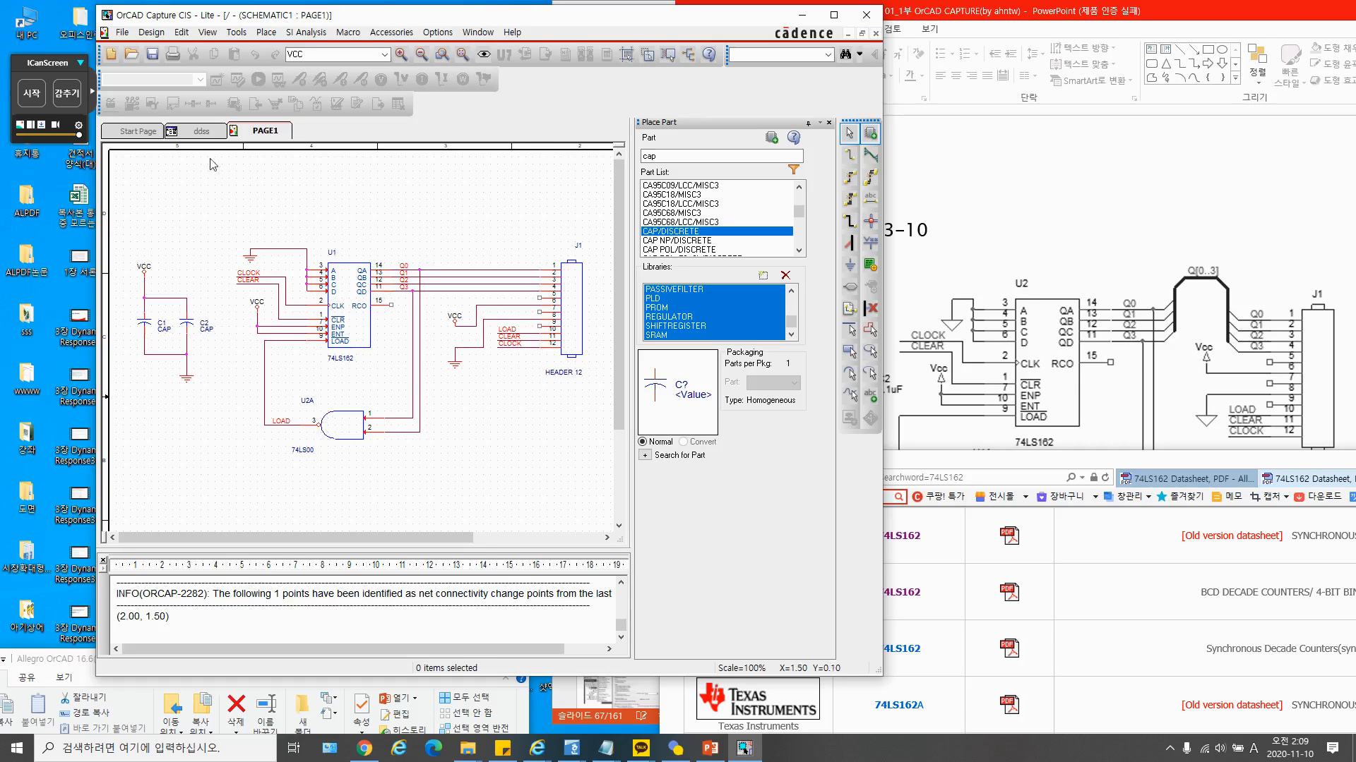
left_click(153, 55)
left_click(188, 34)
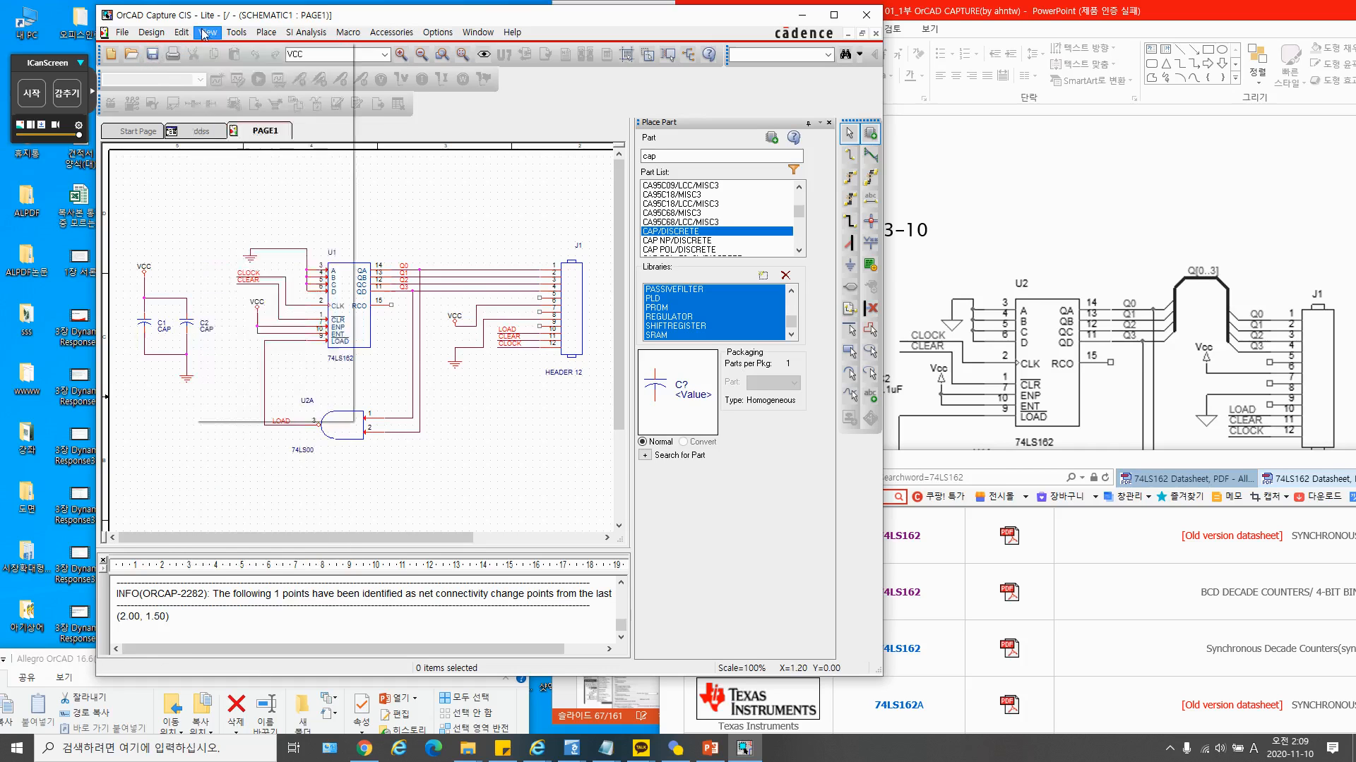
mouse_move(234, 37)
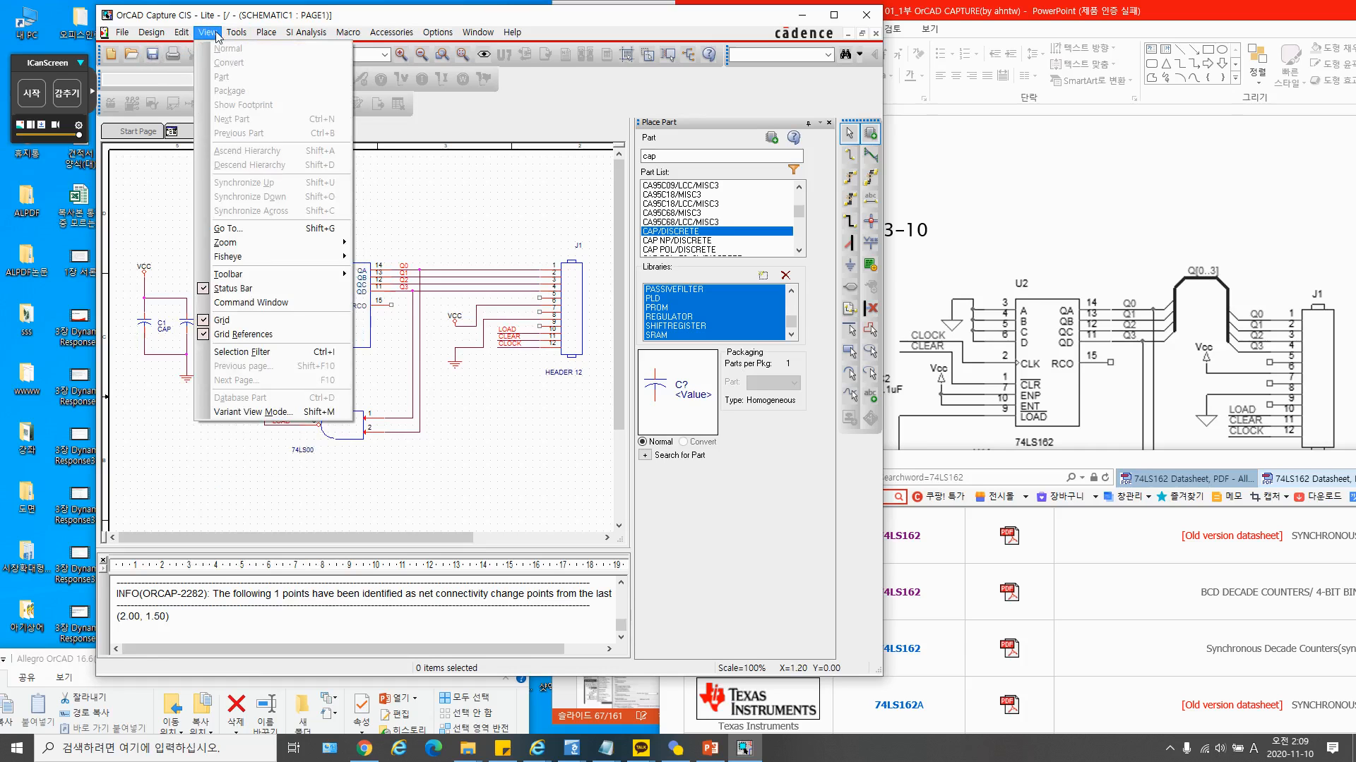
left_click(32, 98)
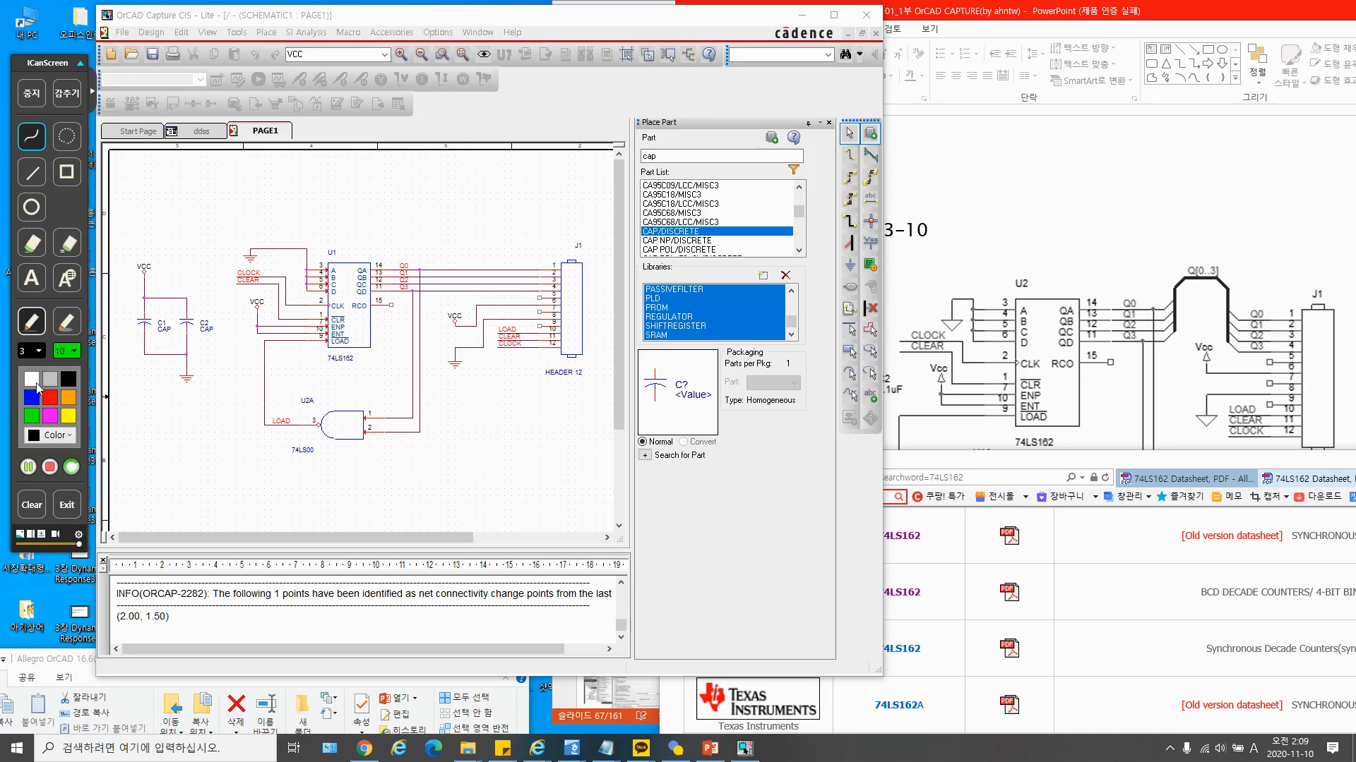
left_click(27, 471)
left_click(32, 92)
Switch to the PowerPoint lecture and view the chapter 4 netlist slides, from title slide 68 to the Annotating slide 70
left_click_drag(1028, 11, 788, 13)
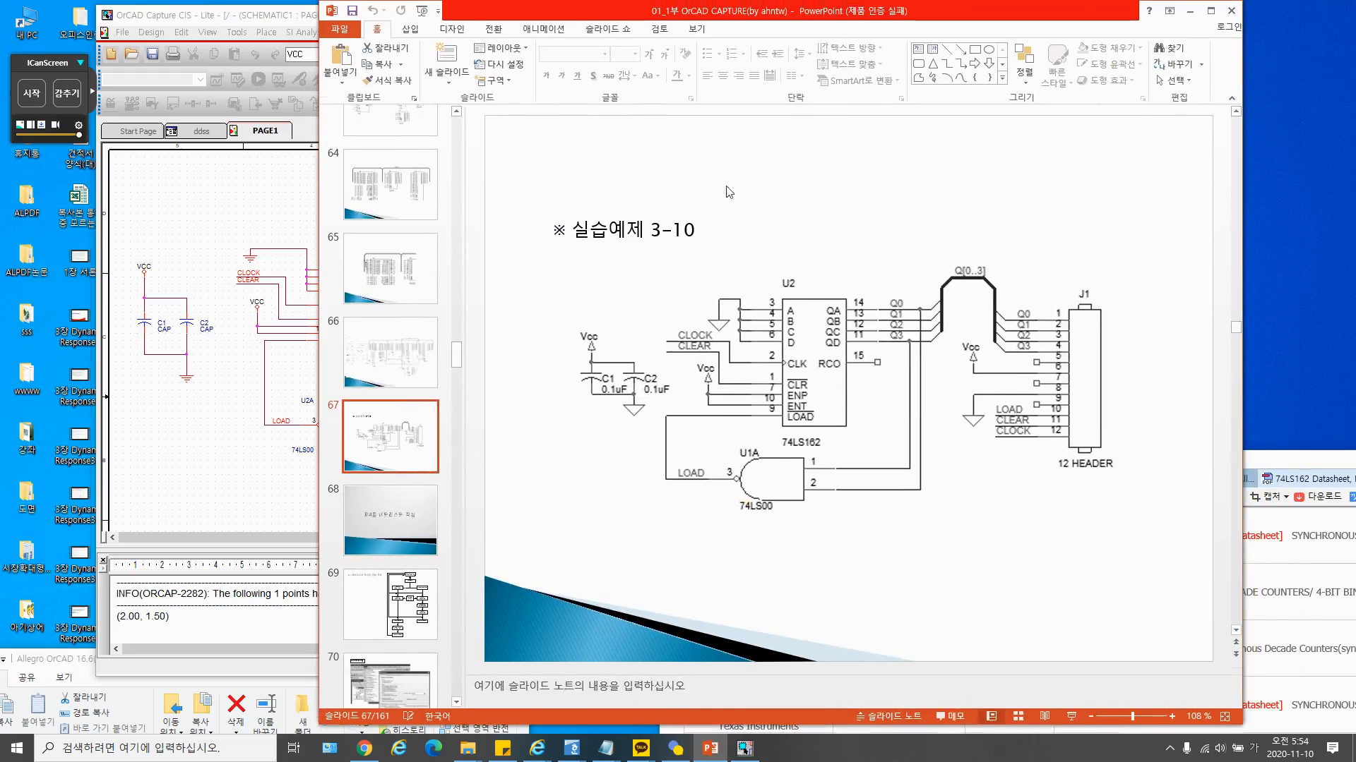
left_click(386, 482)
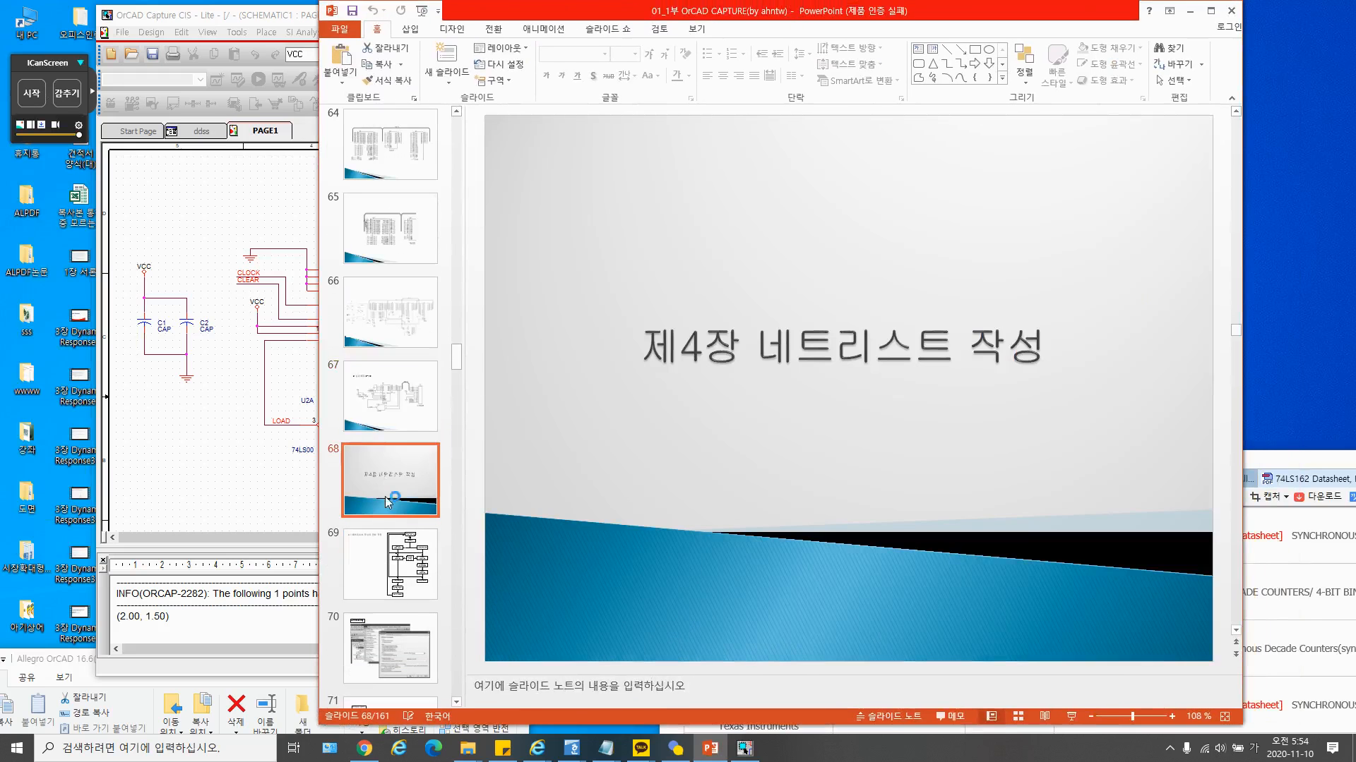
scroll(413, 522, "down", 3)
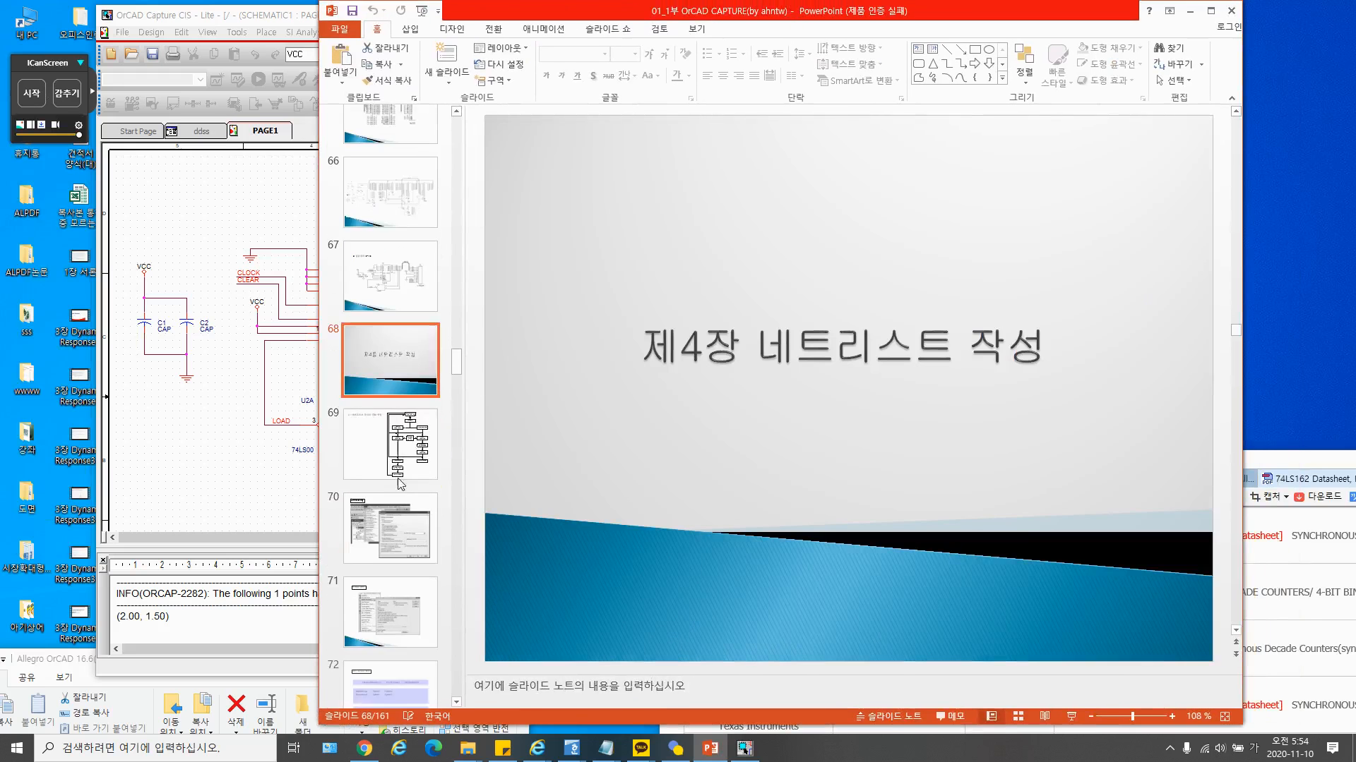
left_click(401, 456)
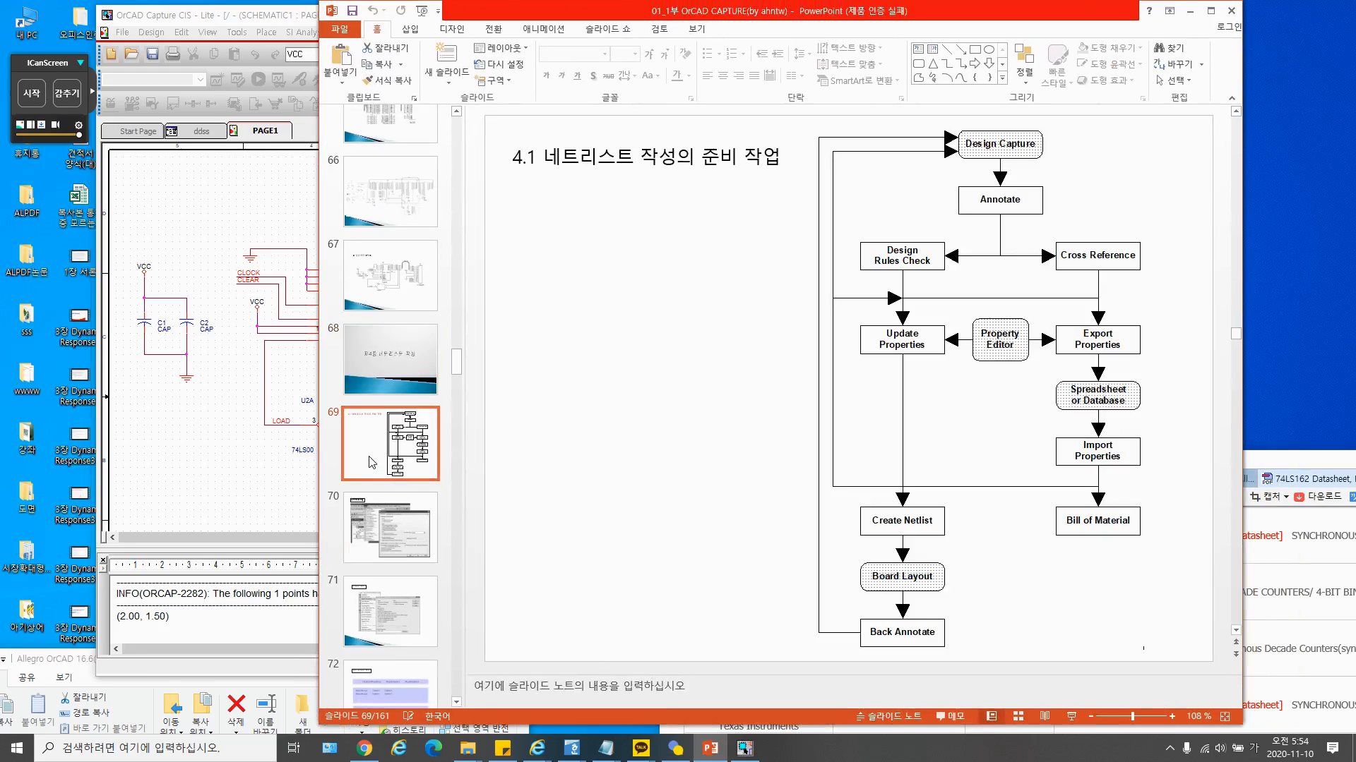
left_click(382, 519)
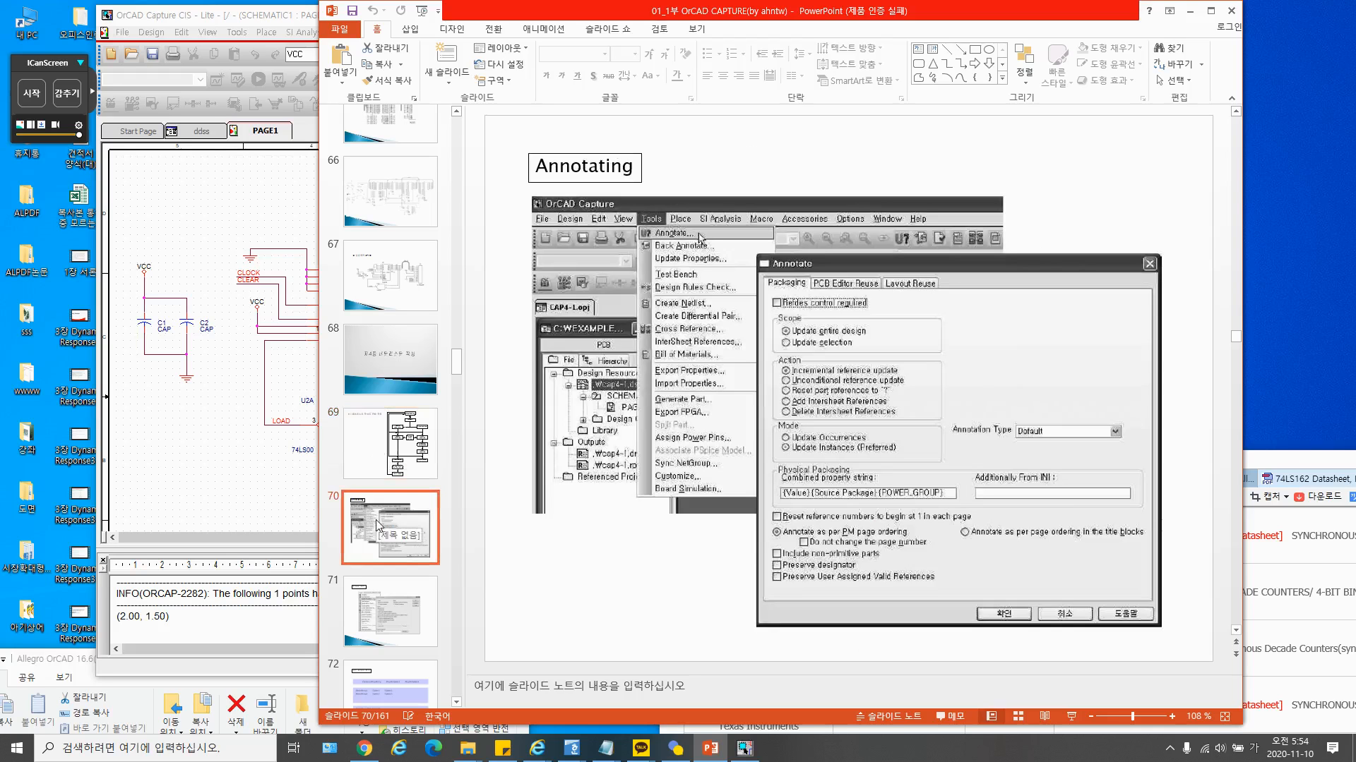
View the property update slide 71, move the PowerPoint lecture aside, and switch back to the OrCAD Capture schematic
left_click(382, 589)
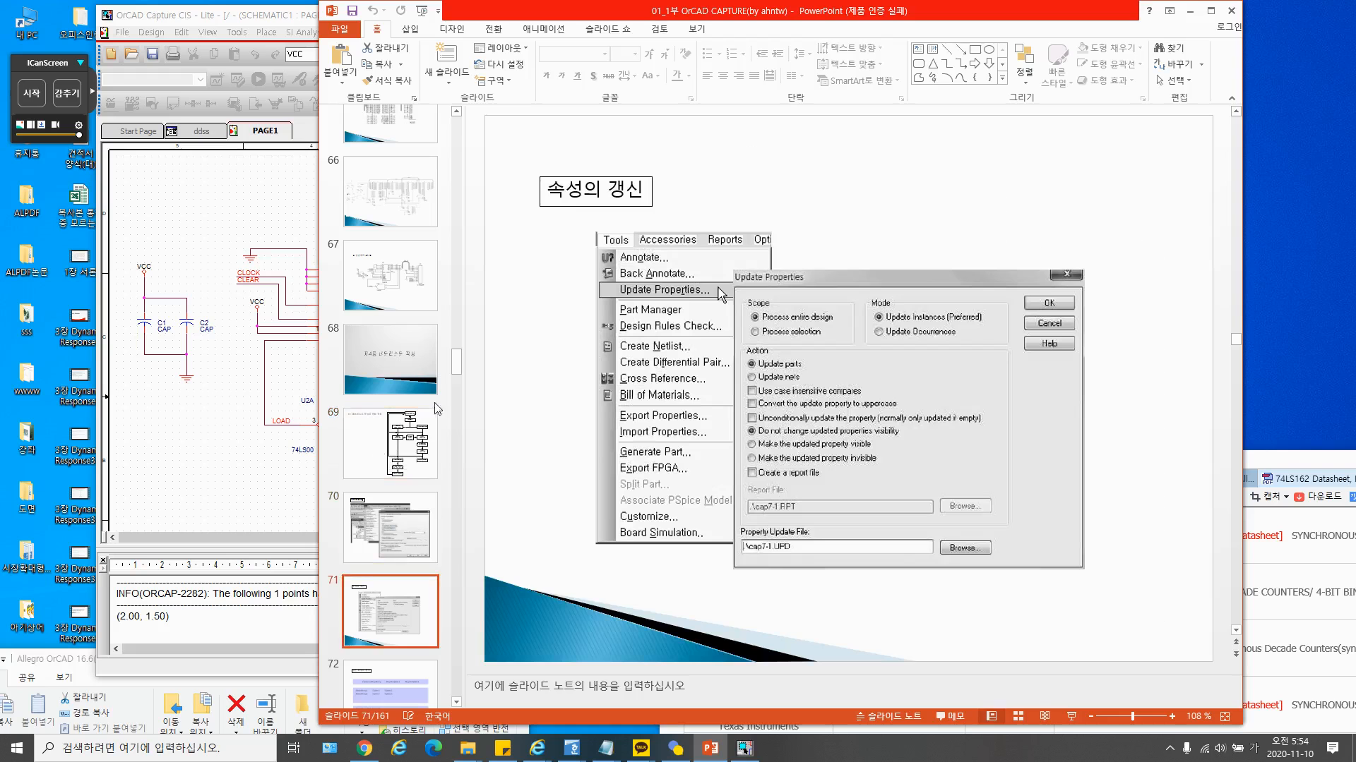
left_click_drag(520, 14, 797, 209)
left_click_drag(661, 205, 882, 385)
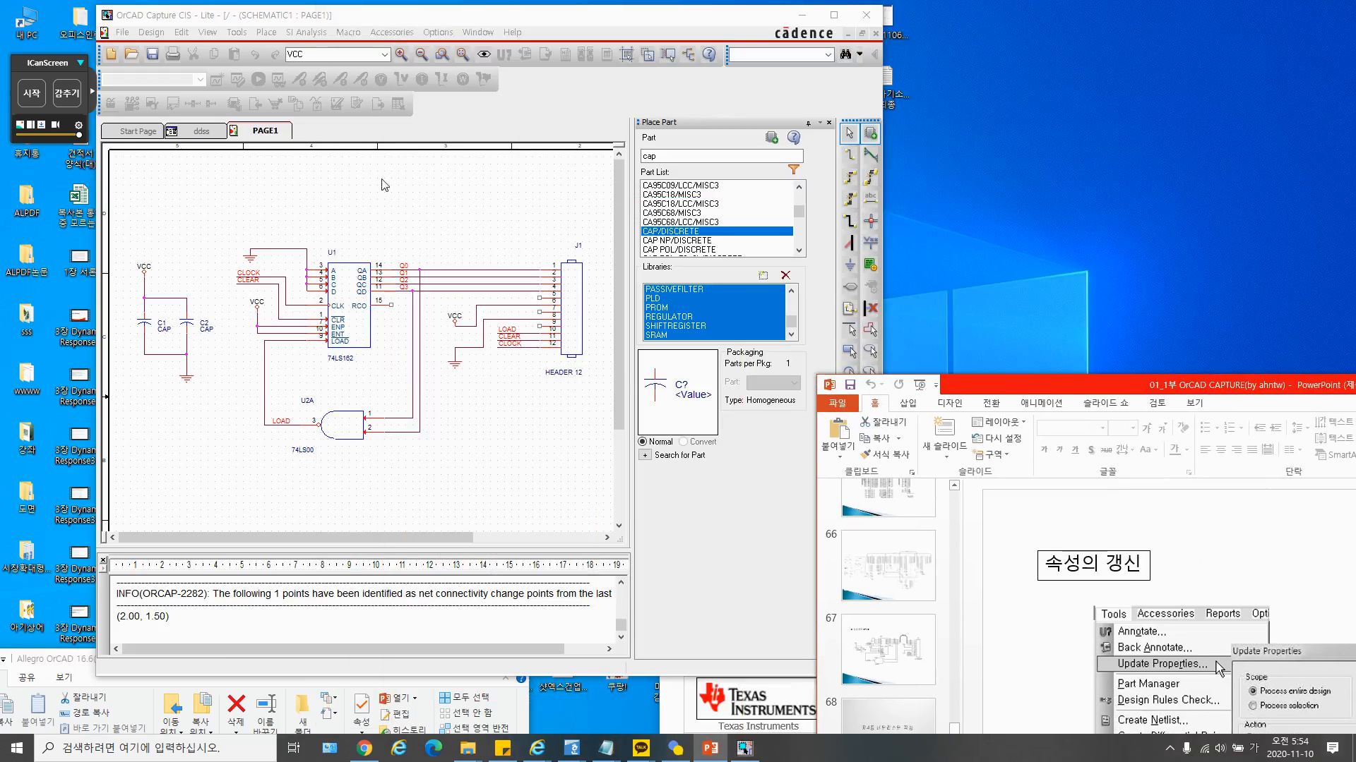
left_click(472, 179)
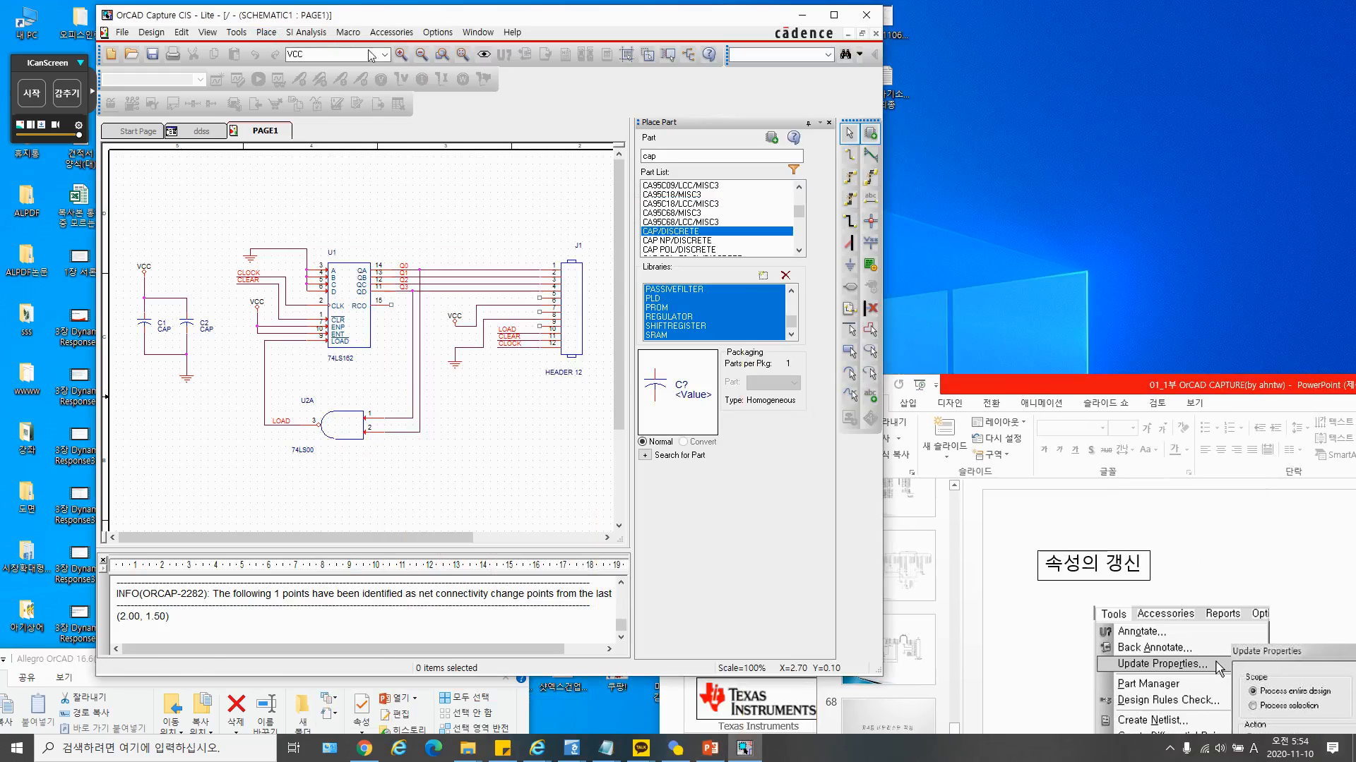
Open the ddss project view, expand ddss.dsn and its SCHEMATIC1 folder, and select the ddss.dsn design
left_click(198, 132)
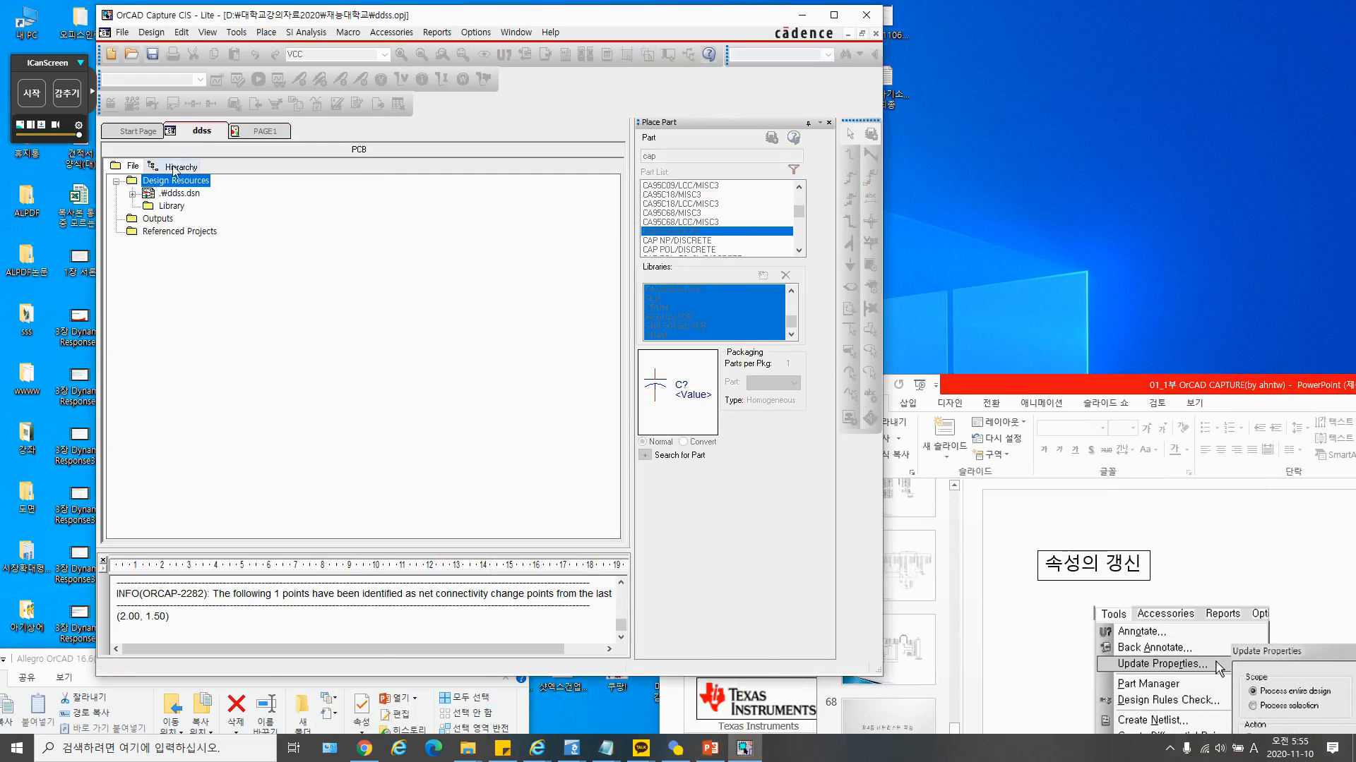
left_click(133, 195)
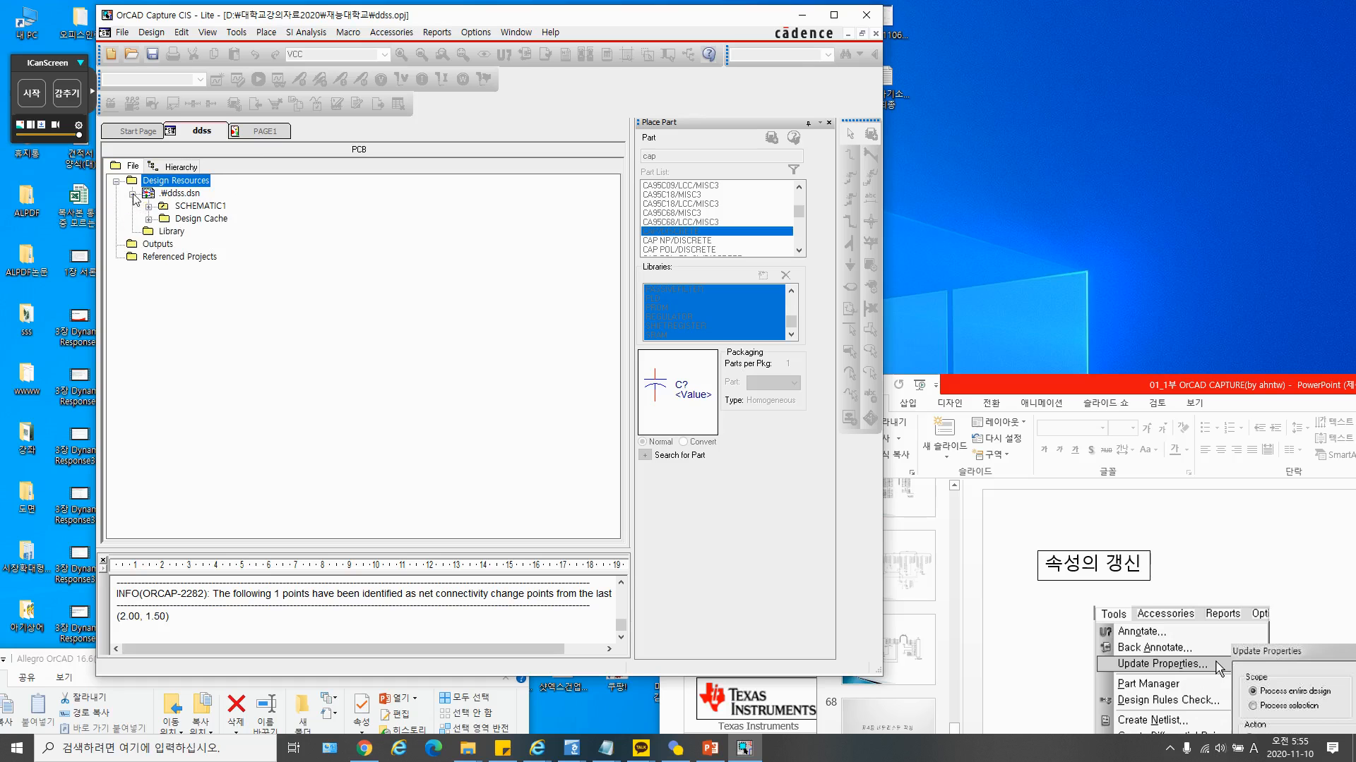
left_click(149, 206)
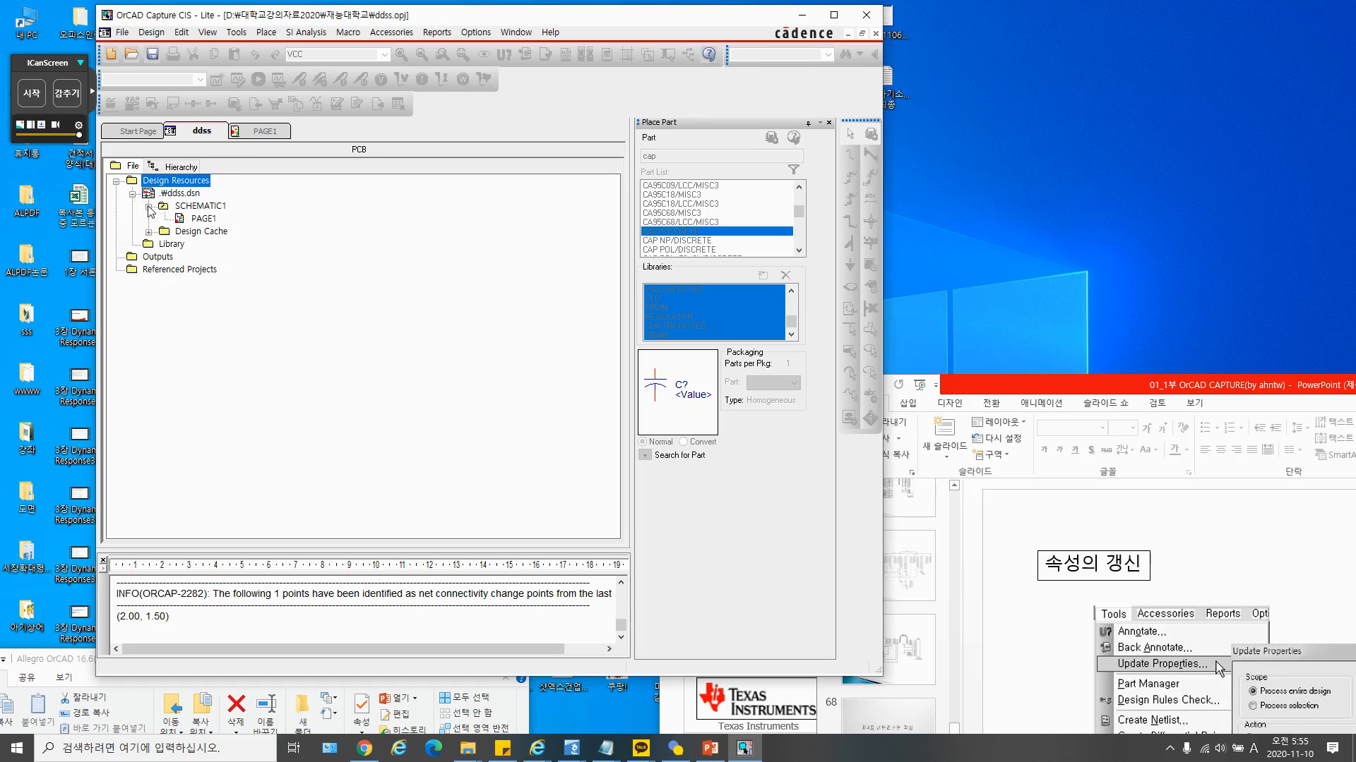
left_click(188, 195)
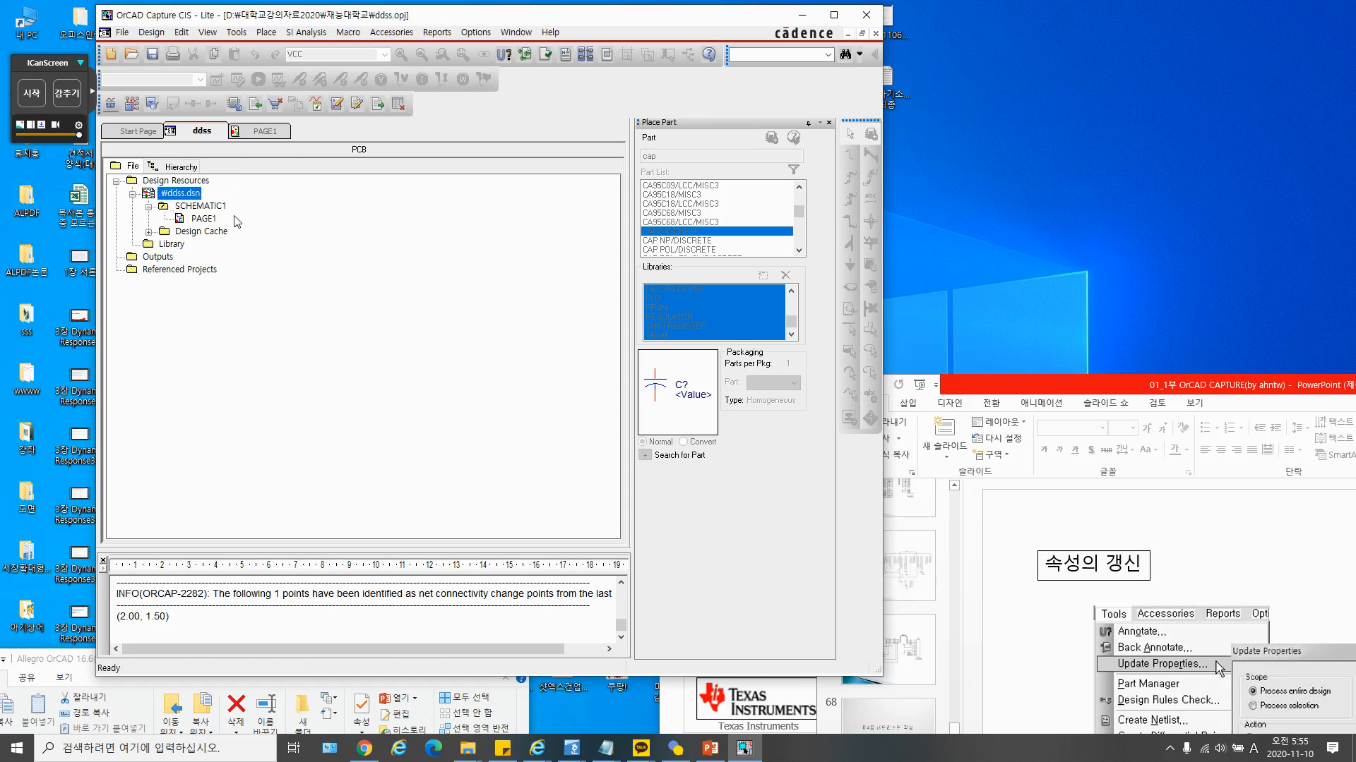
Review the PAGE1 schematic and open the Annotate settings for the ddss.dsn design to examine the packaging options
left_click(261, 132)
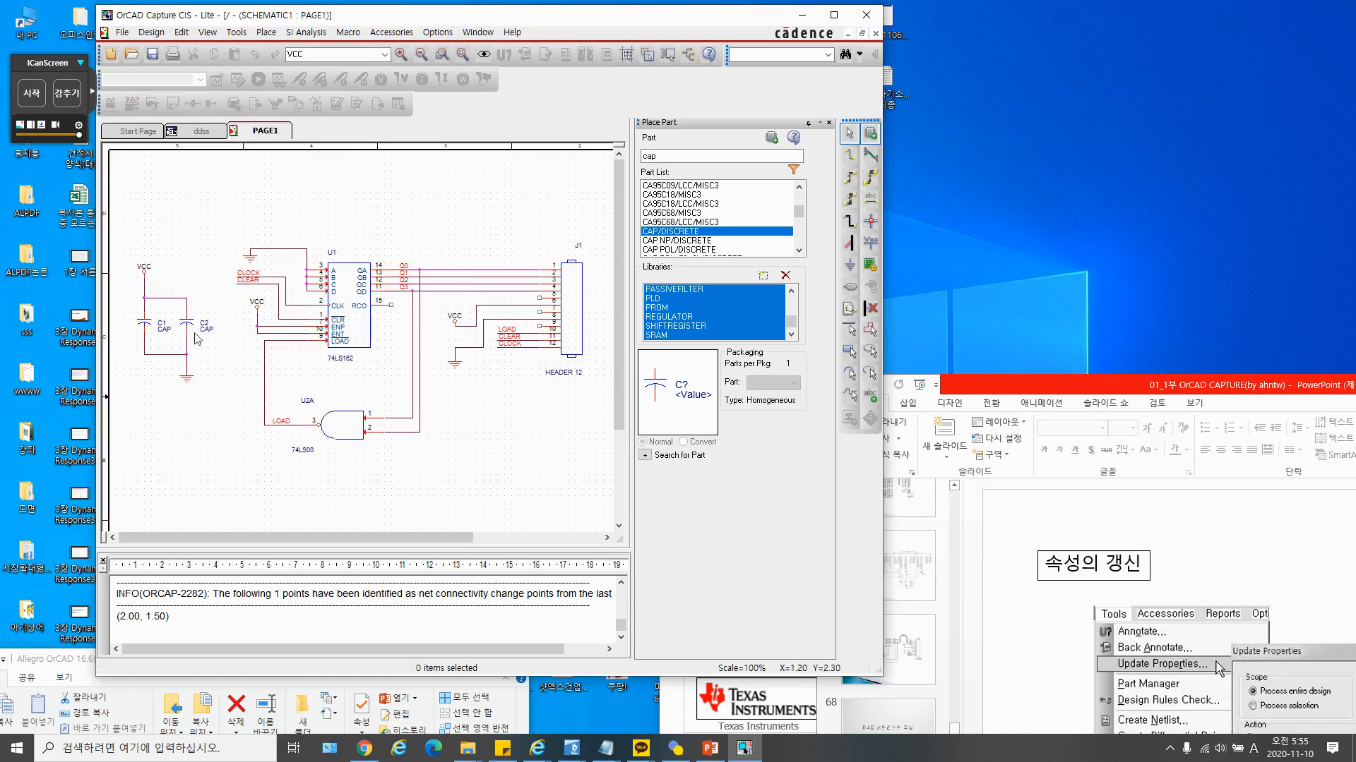
left_click(196, 128)
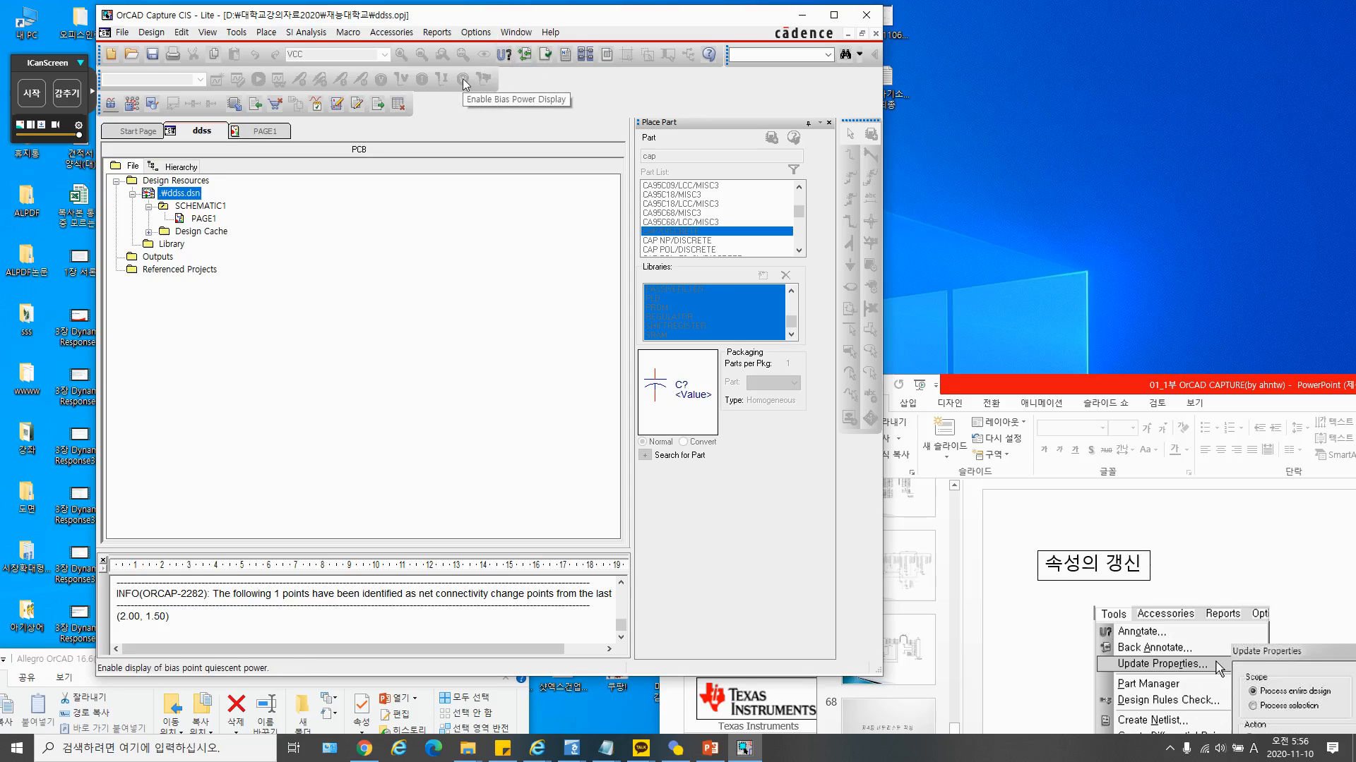
left_click(503, 55)
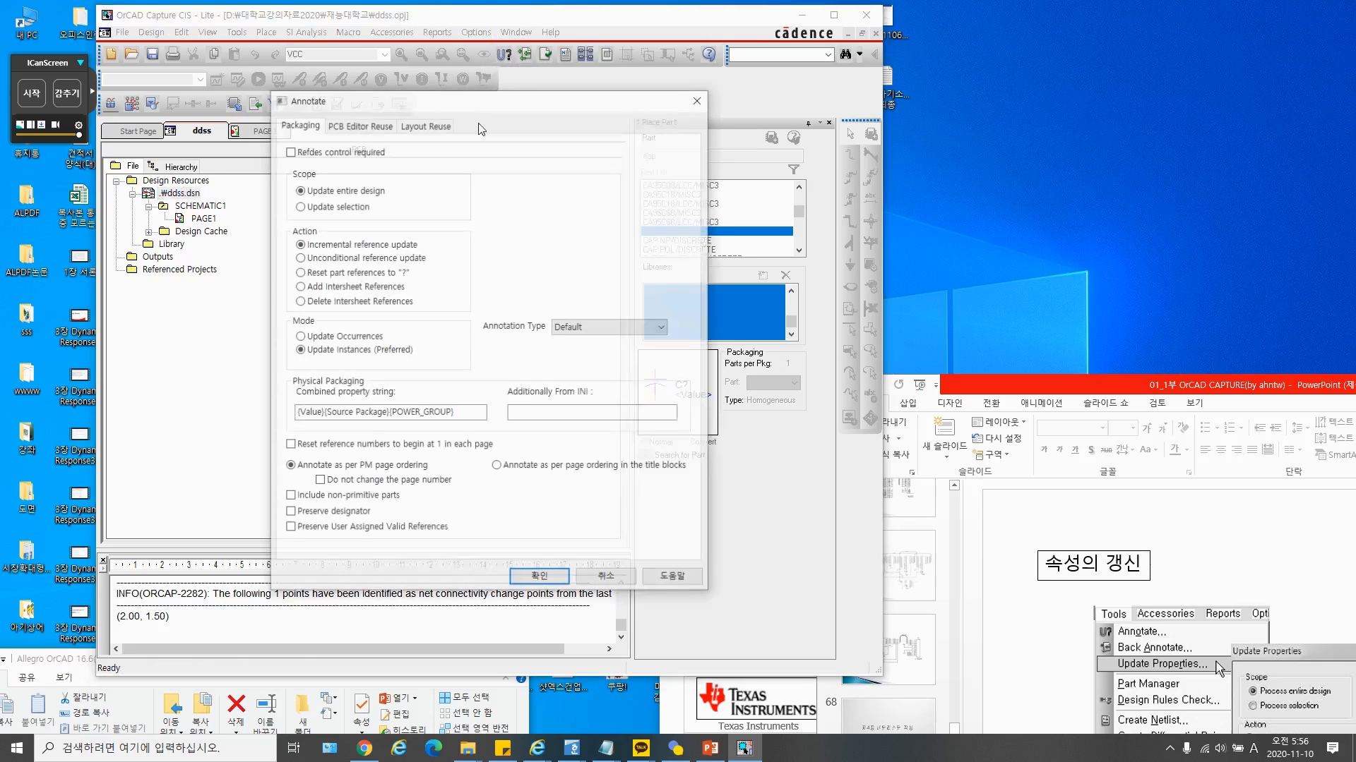
left_click_drag(434, 106, 527, 99)
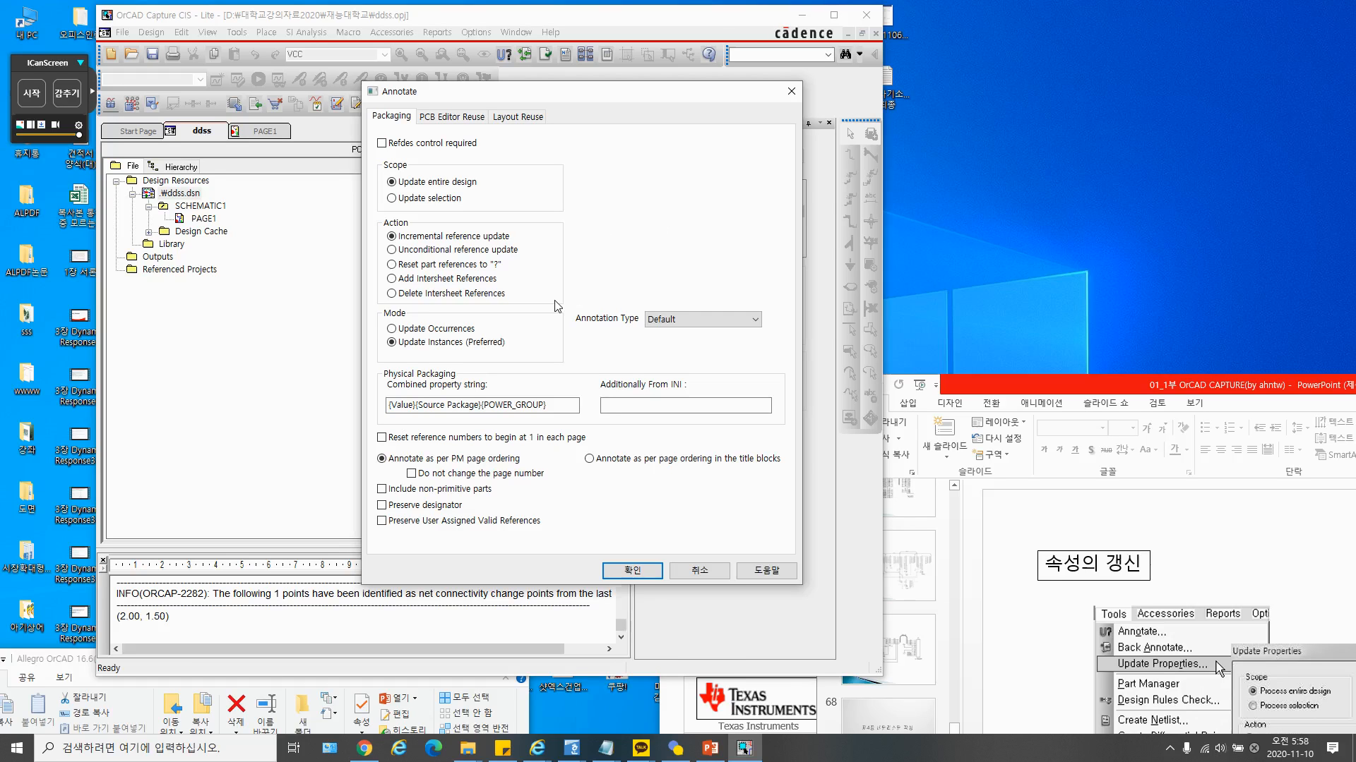
Switch to the PowerPoint lecture to view the practice 3-10 schematic on slide 67, and close Capture's Annotate dialog without applying it
mouse_move(1067, 385)
left_mouse_down()
mouse_move(958, 361)
mouse_move(666, 88)
left_mouse_up()
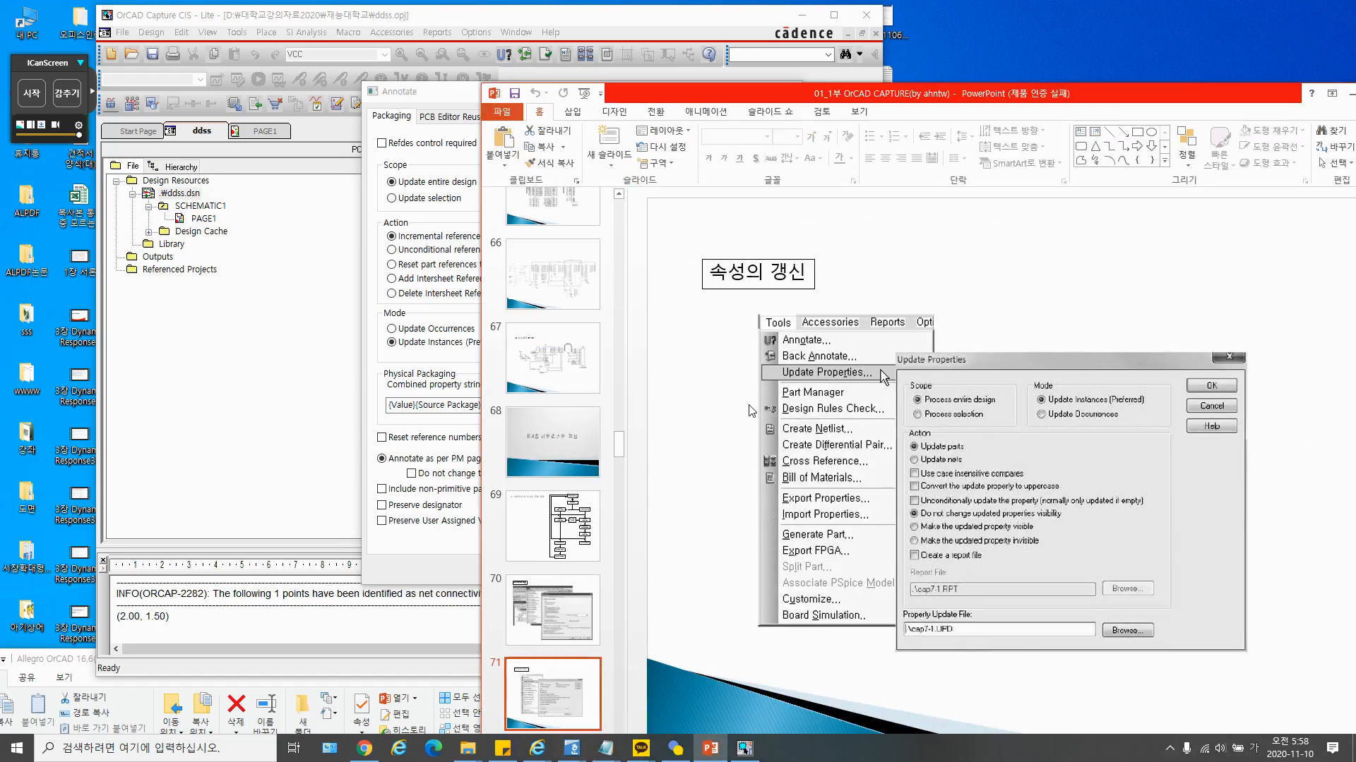
scroll(750, 411, "up", 3)
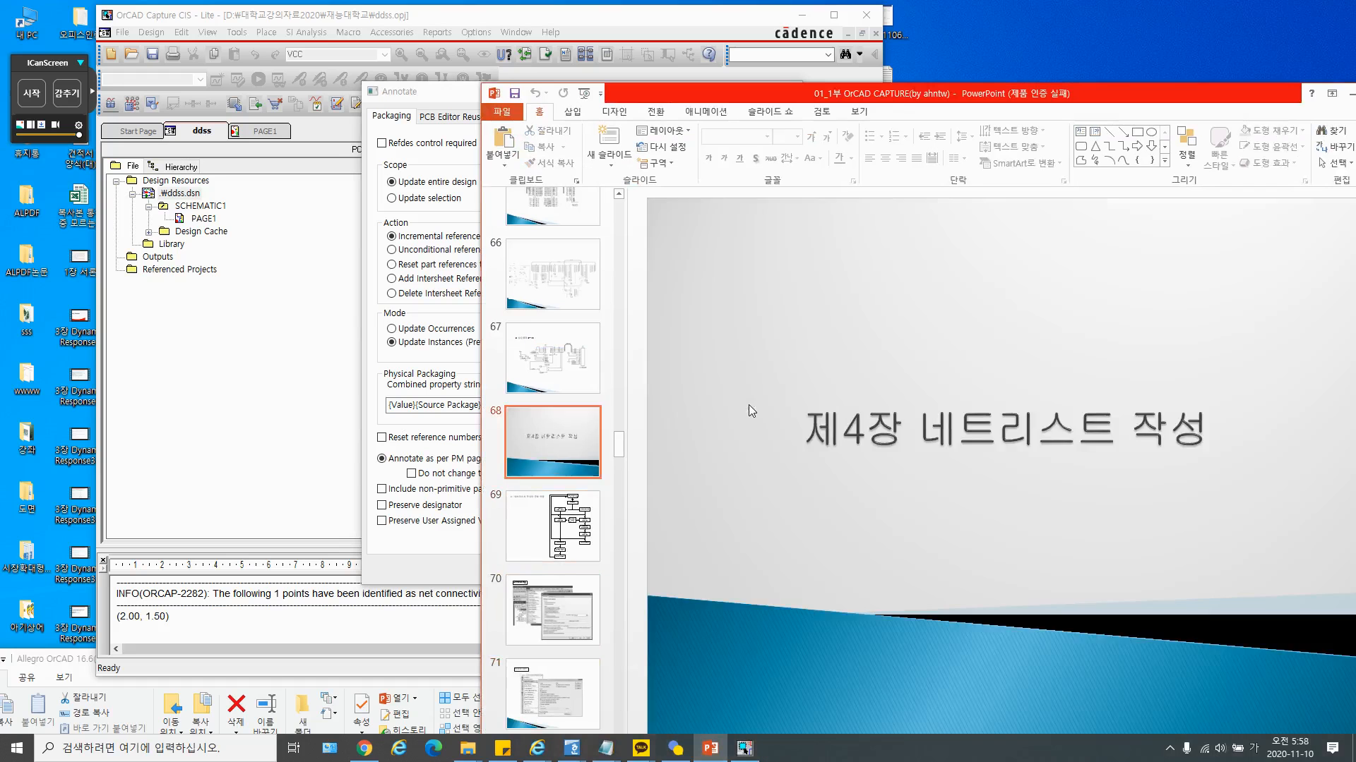
scroll(749, 404, "up", 1)
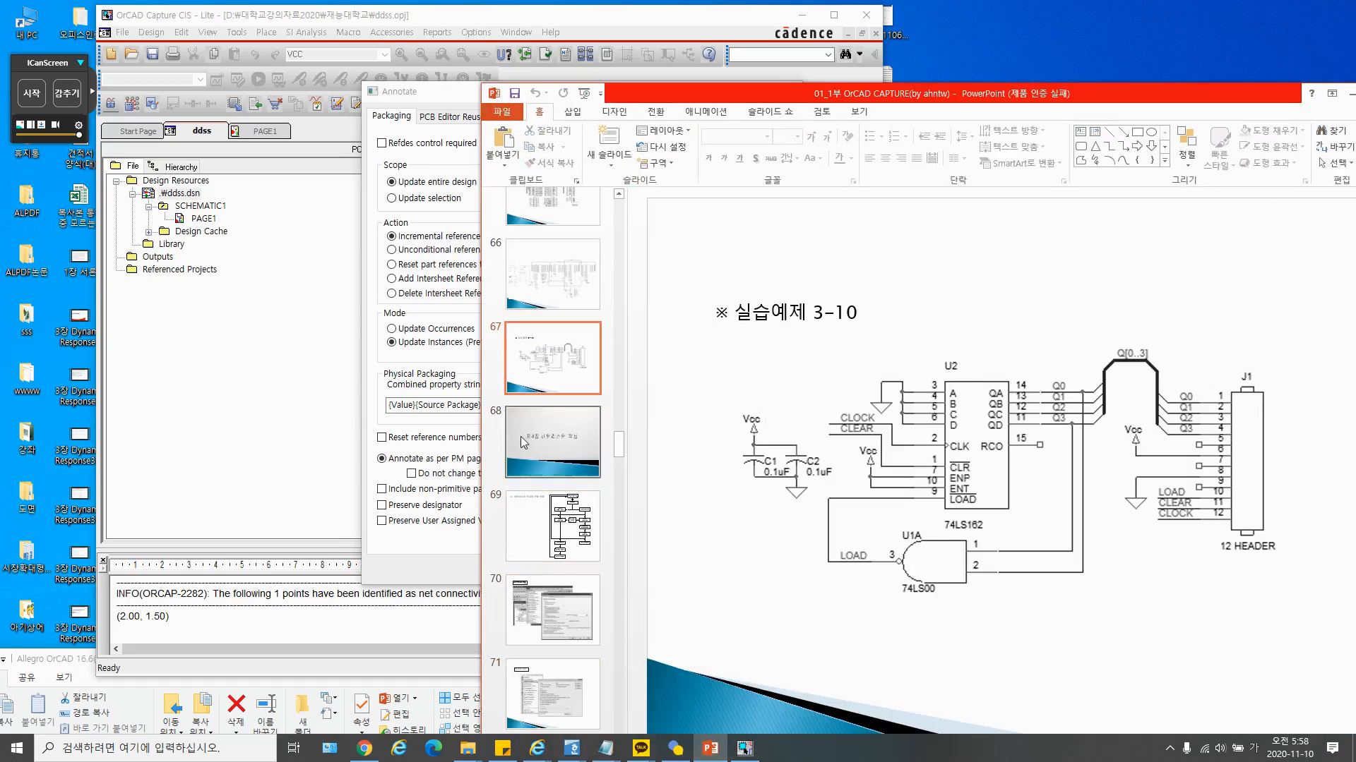
left_click(428, 95)
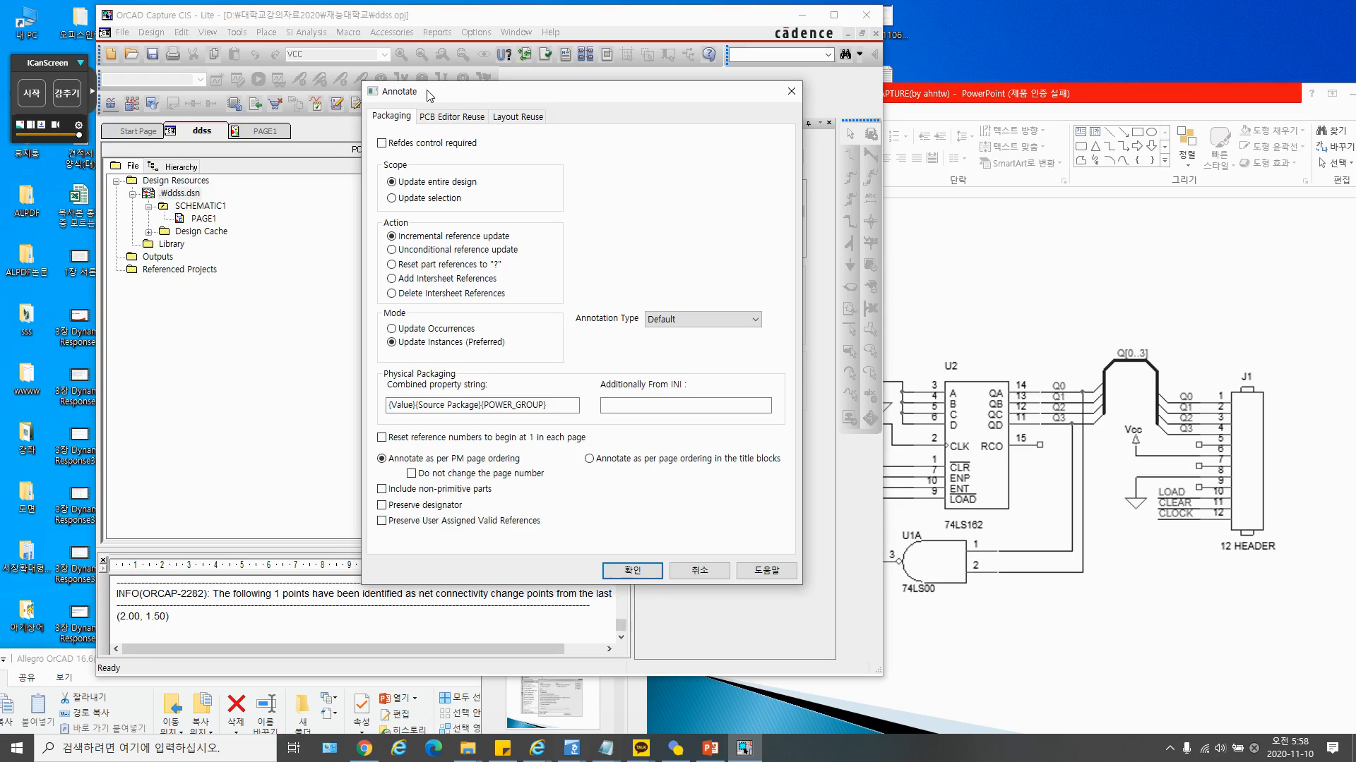
left_click(790, 91)
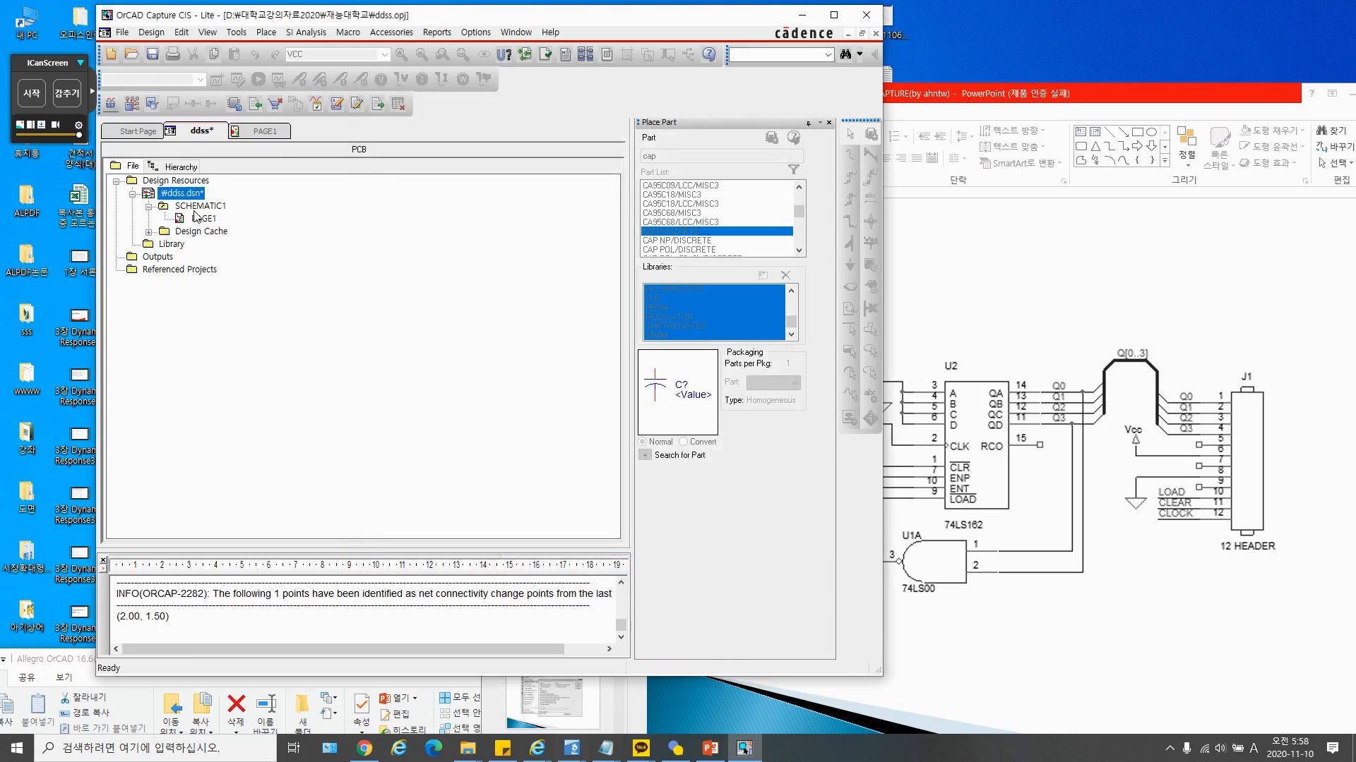
Return to PAGE1 and preview the CA95C18/LCC, CAPACITOR VAR and CAPACITOR FEED parts for placement
left_click(276, 133)
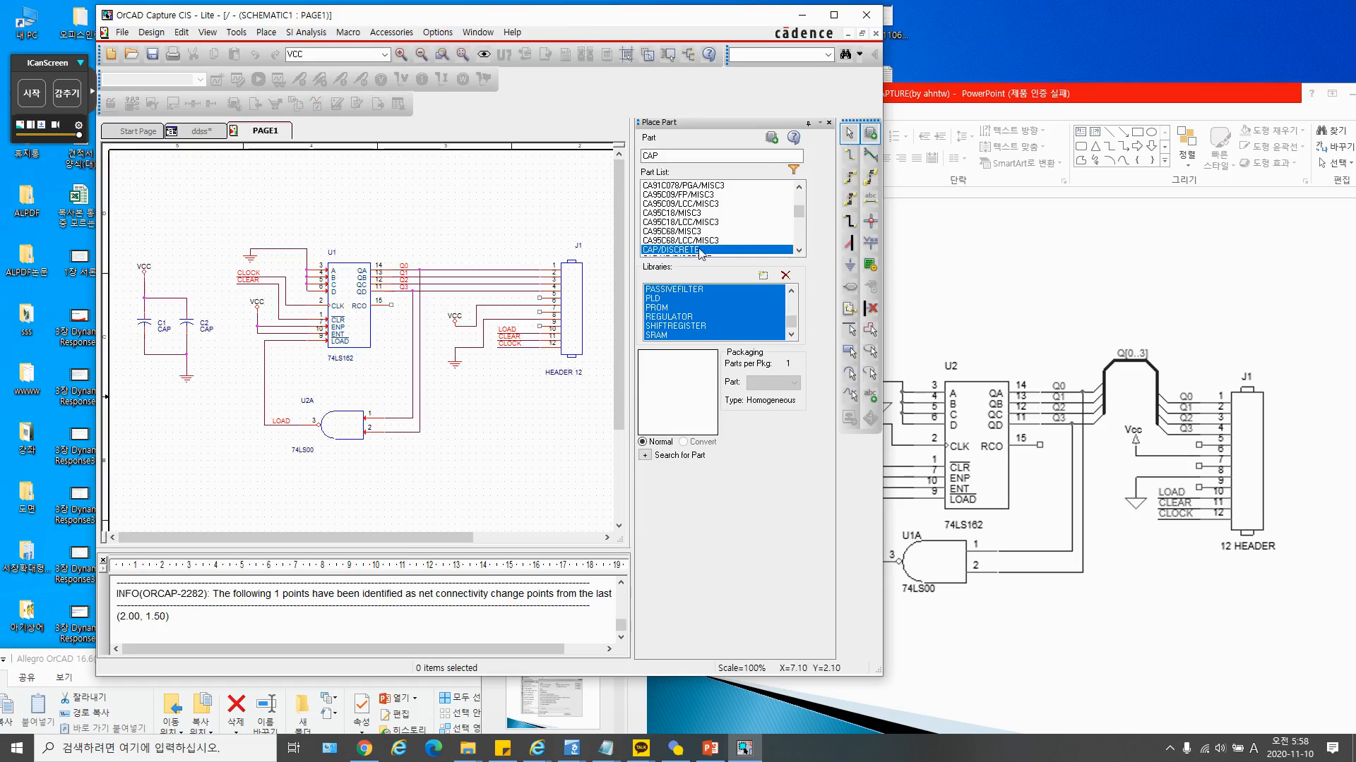
left_click(869, 136)
left_click(678, 224)
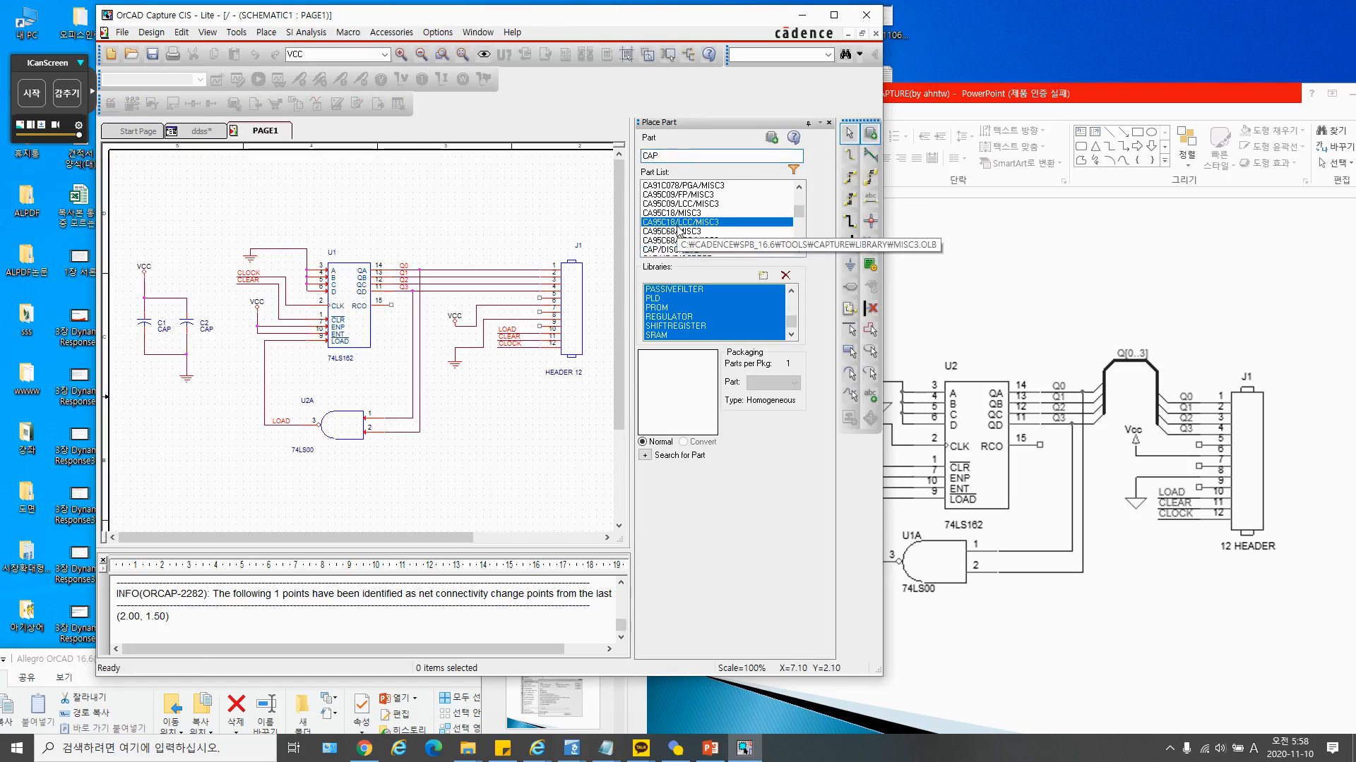
scroll(717, 219, "down", 3)
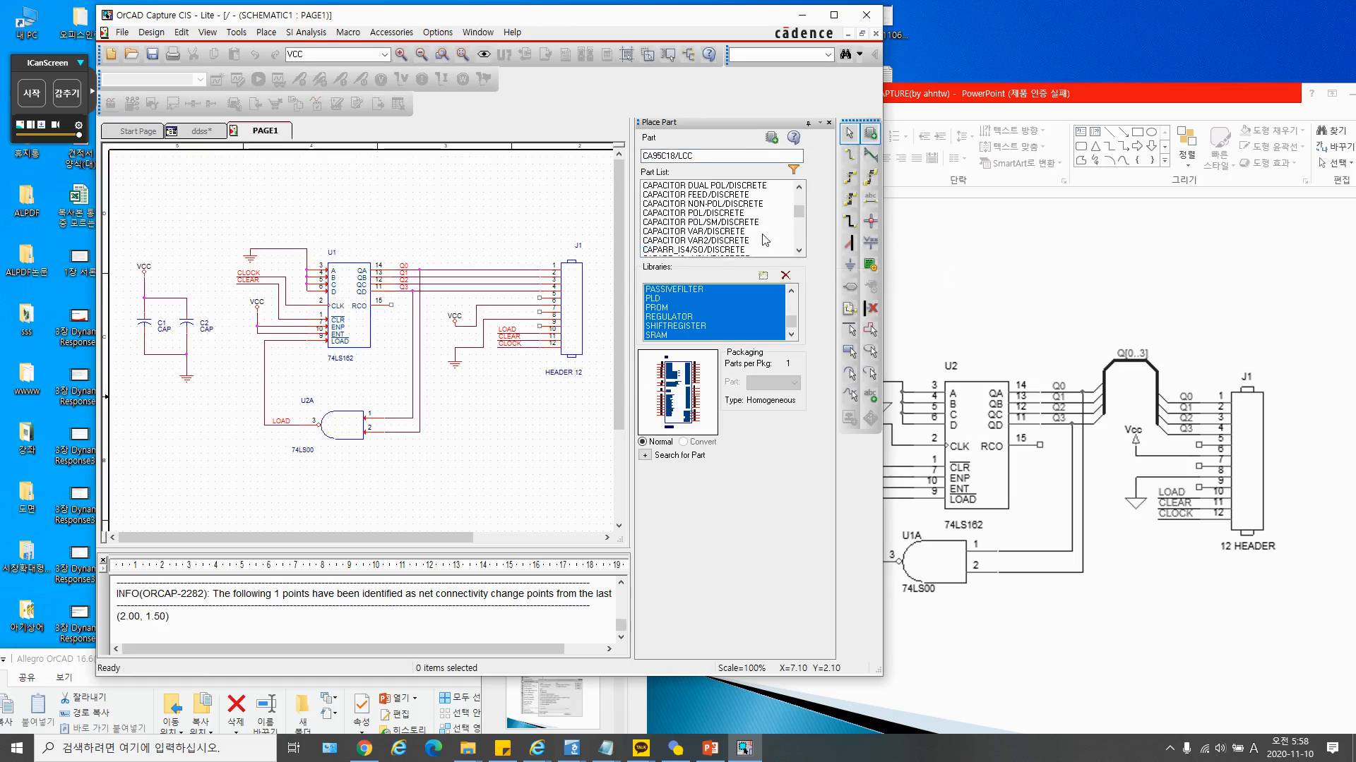
left_click(718, 230)
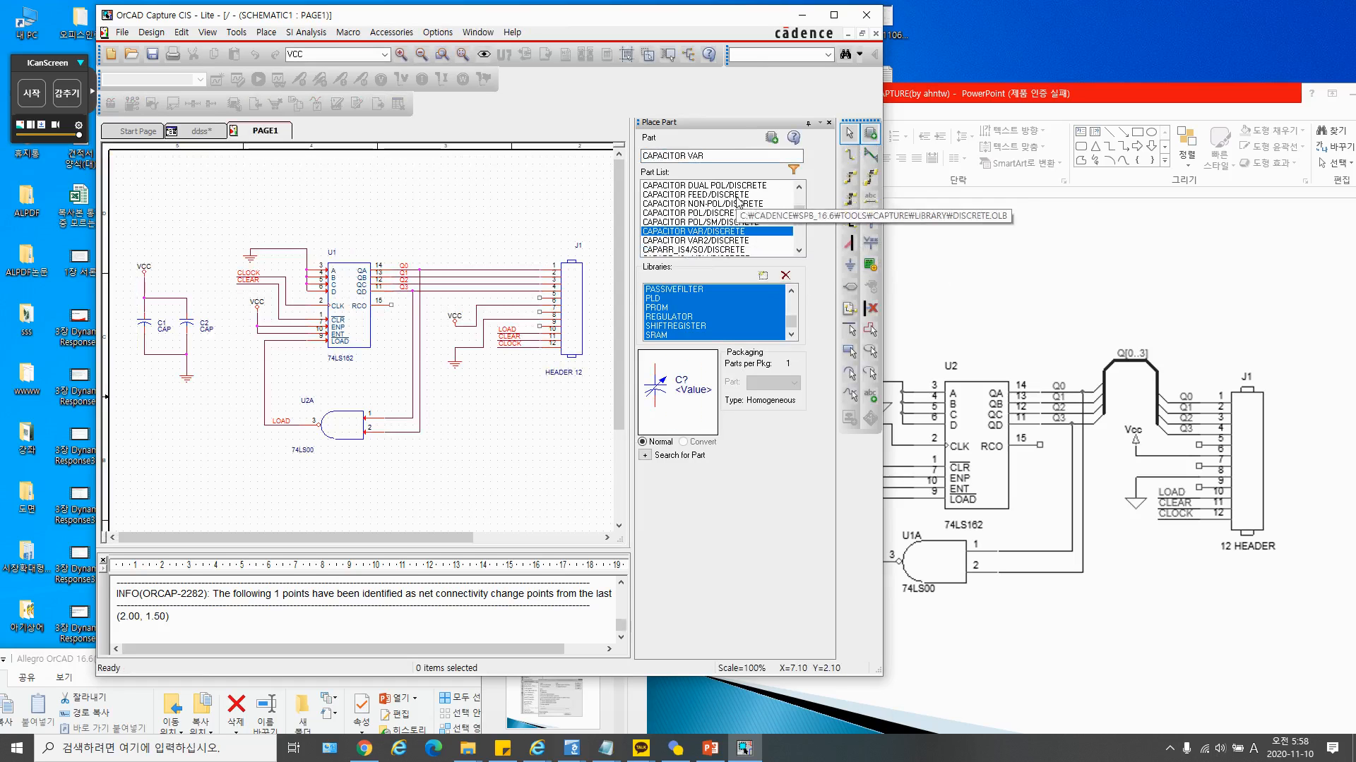
left_click(692, 195)
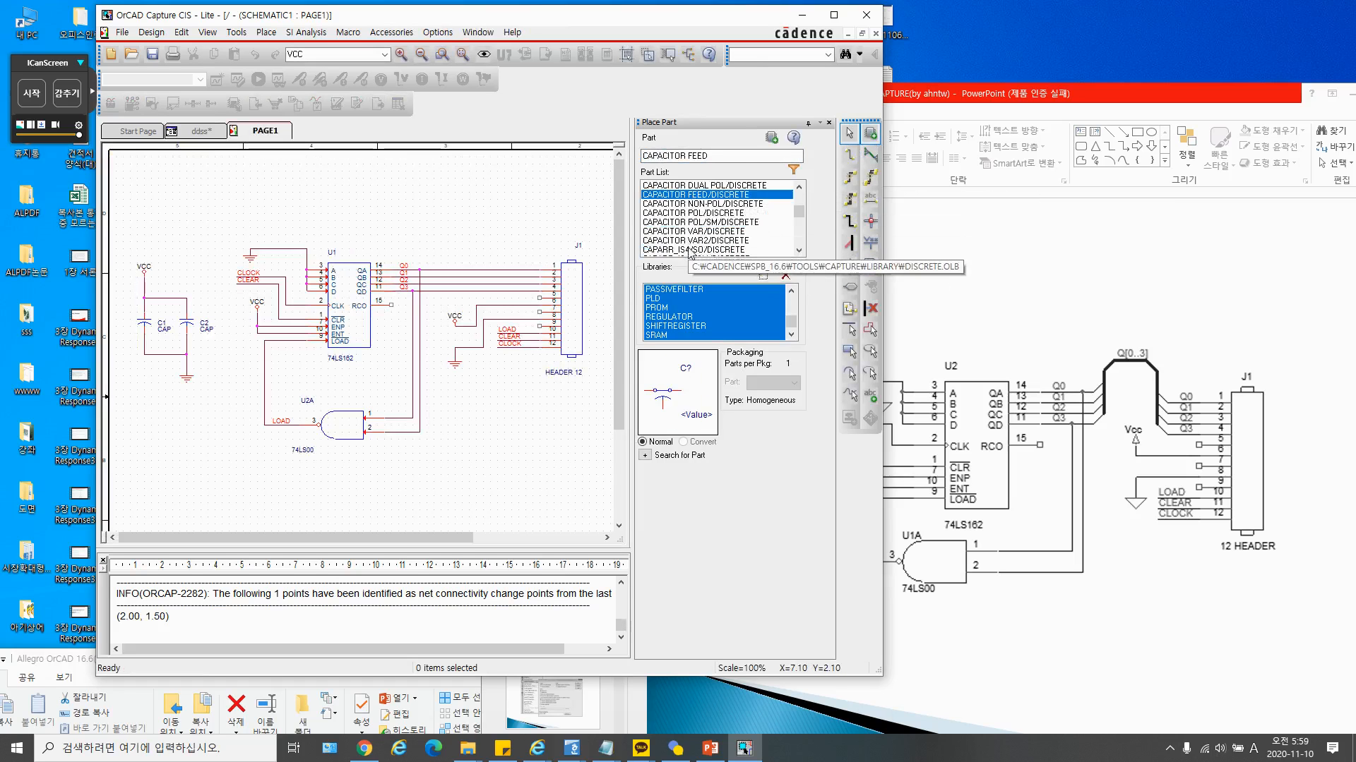
Place three CA0258/TO op-amp sections from the OPAMP library in the empty area below the 12-pin header
scroll(694, 226, "up", 3)
scroll(696, 240, "up", 5)
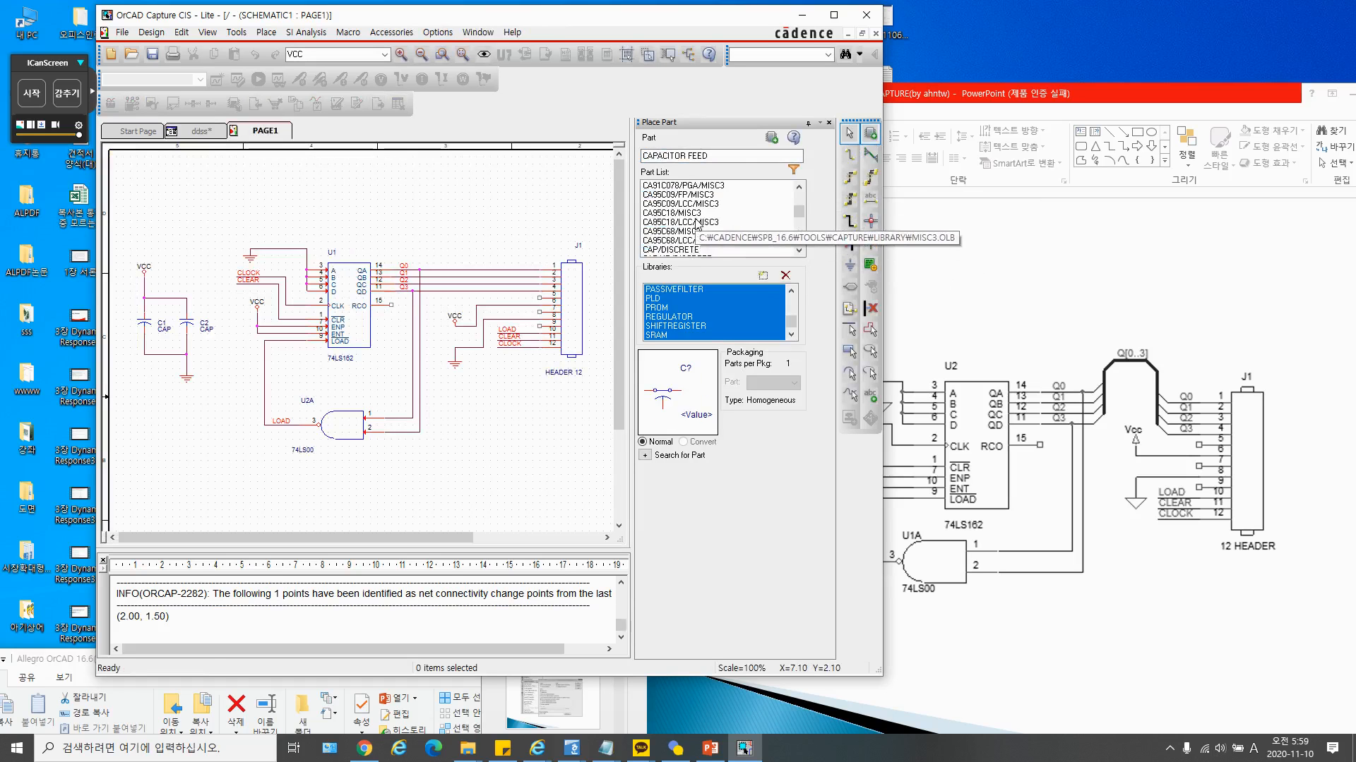
scroll(696, 224, "up", 5)
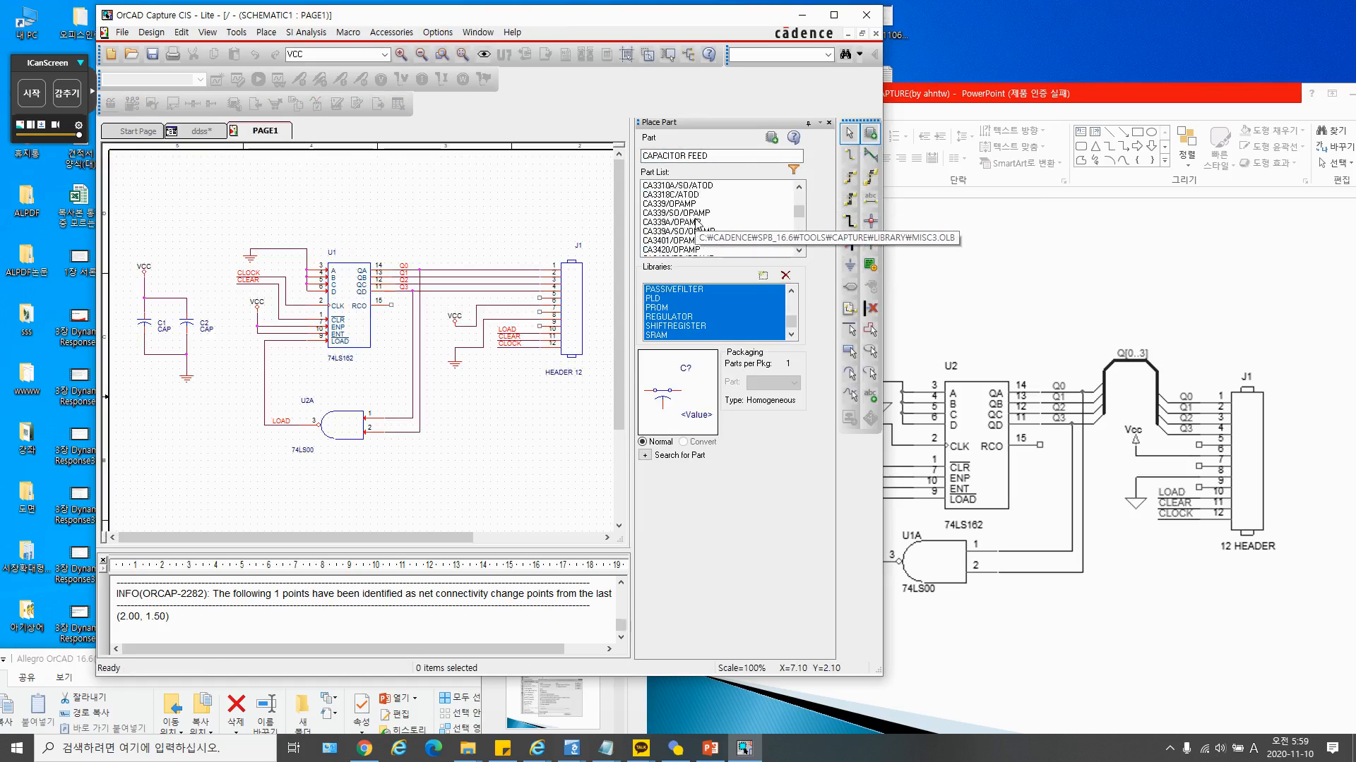
scroll(695, 224, "up", 5)
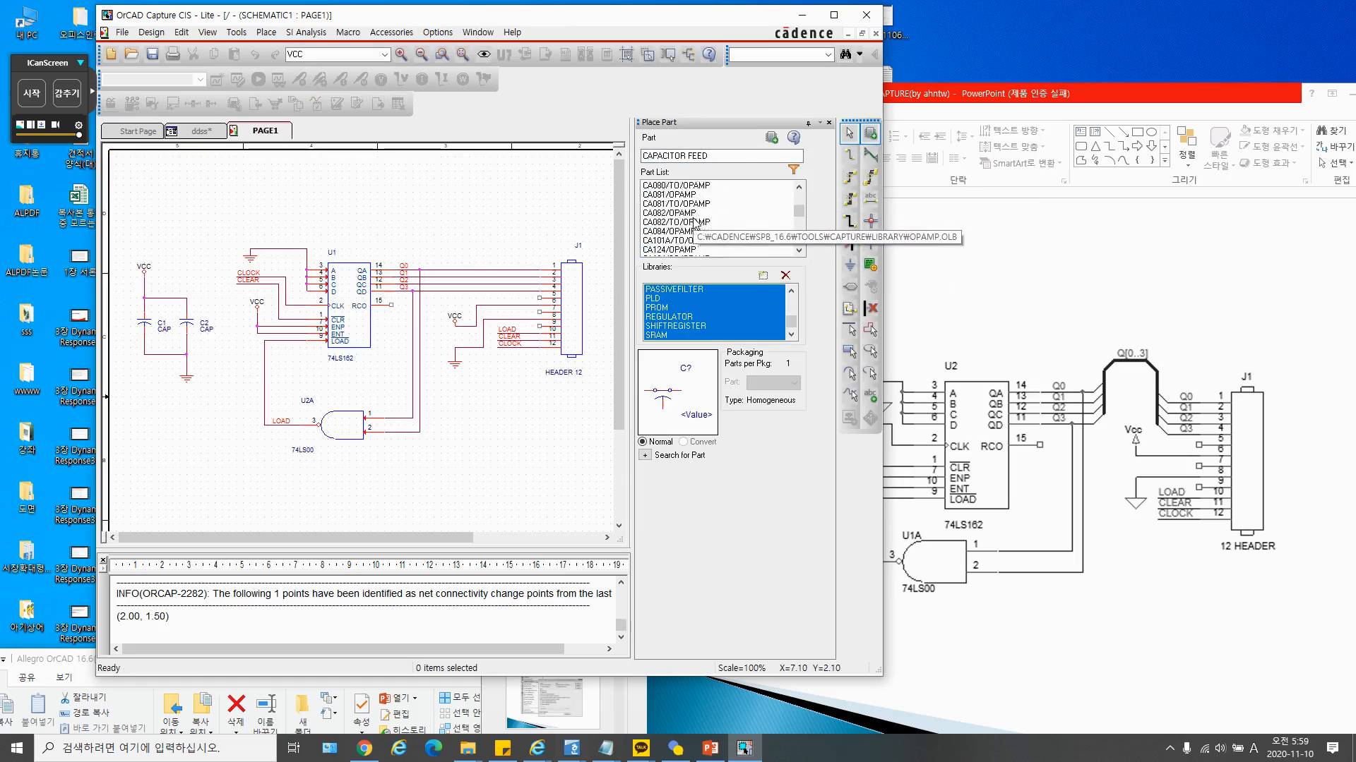
left_click(679, 196)
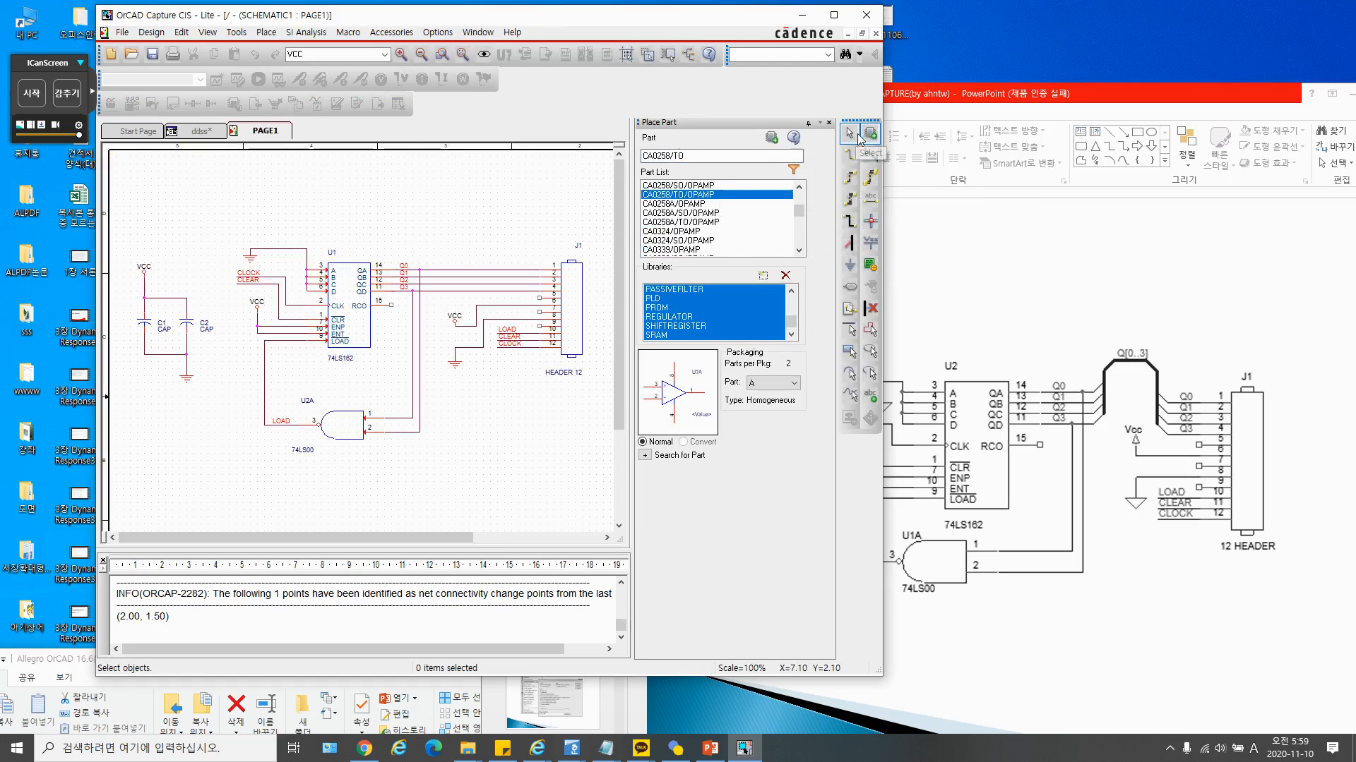
double_click(682, 197)
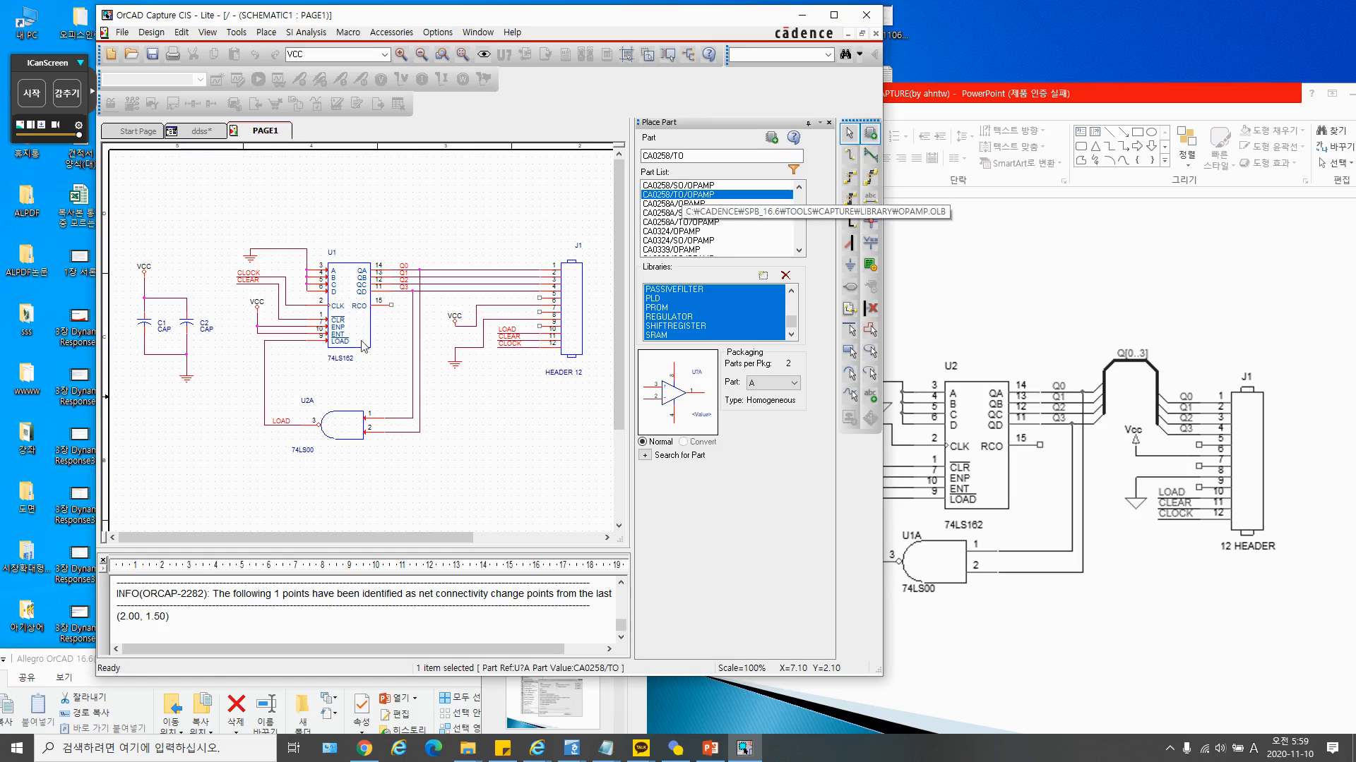
left_click(462, 422)
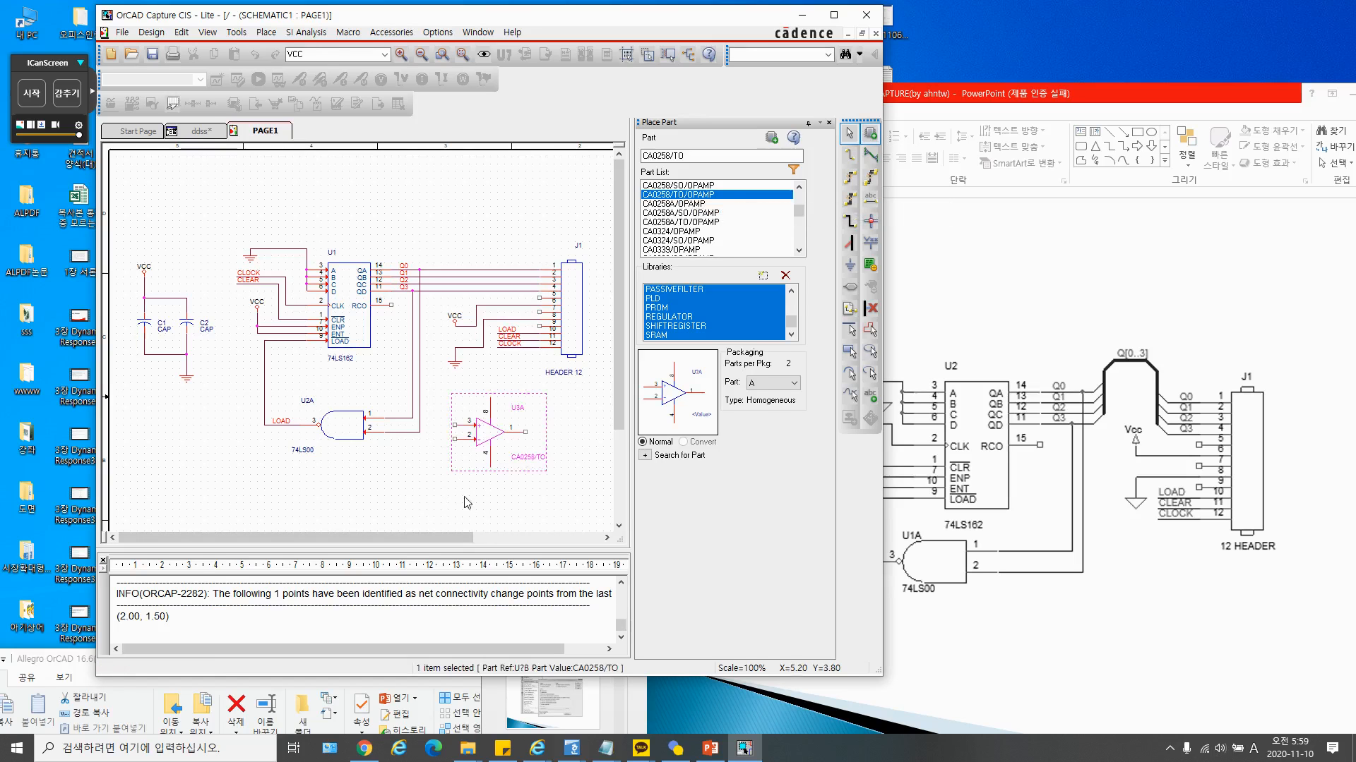
left_click(463, 500)
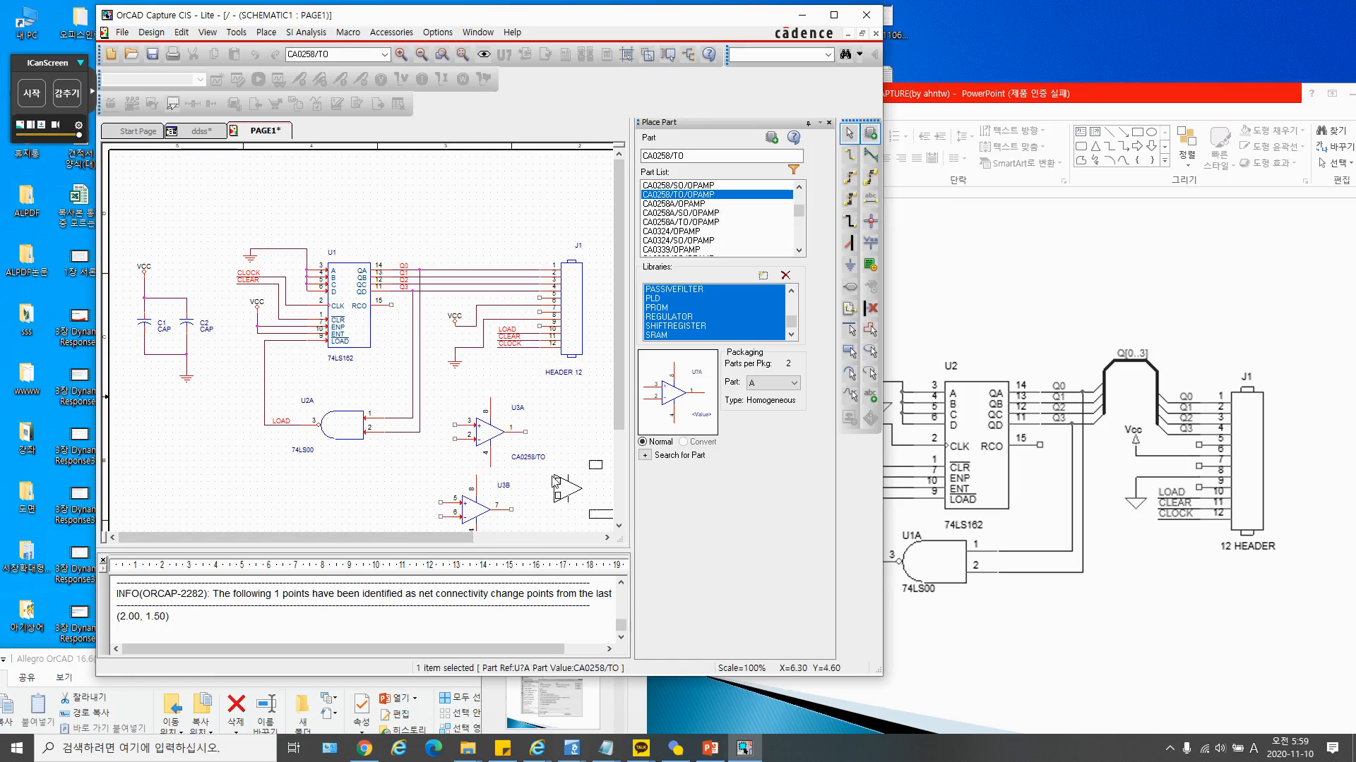
left_click(550, 485)
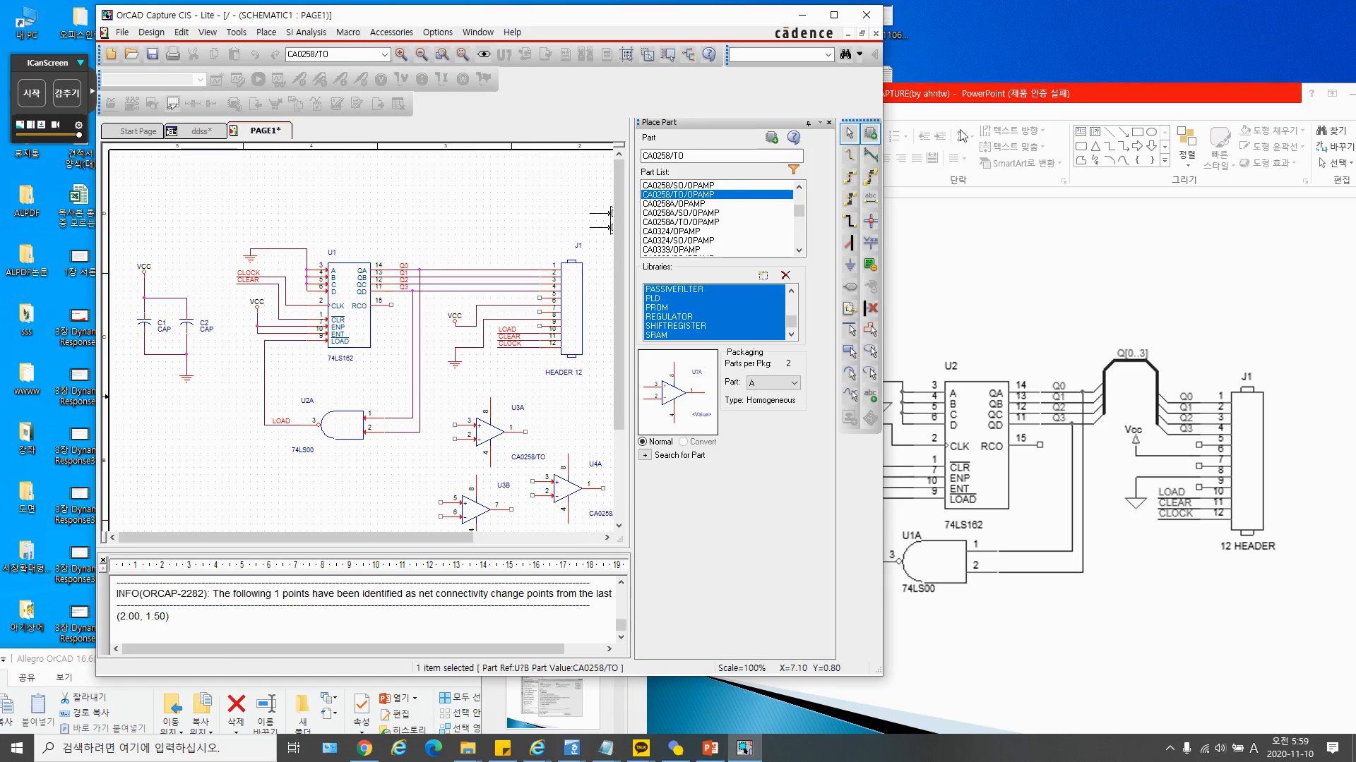
left_click(850, 137)
Set the part reference of the op-amp section U3B to U3A and check the references across the whole page
double_click(501, 486)
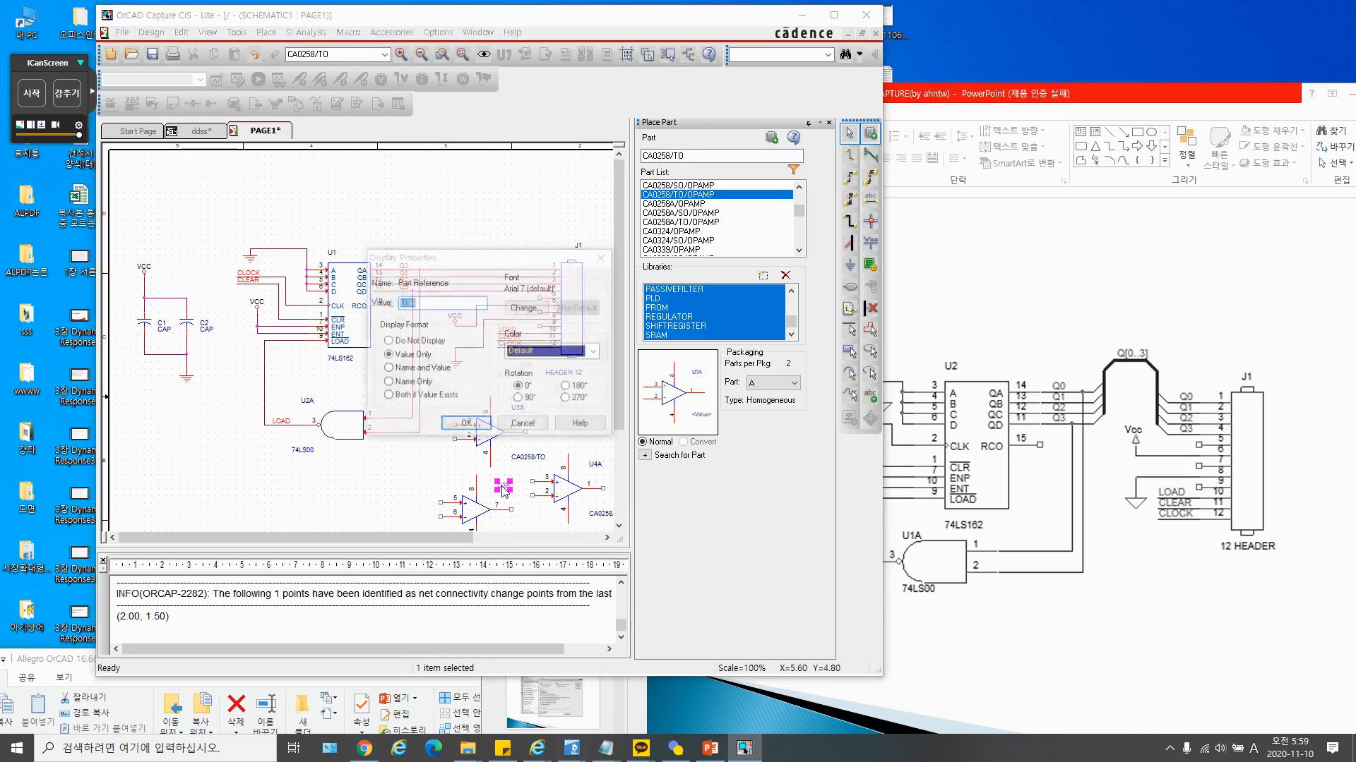
left_click(603, 256)
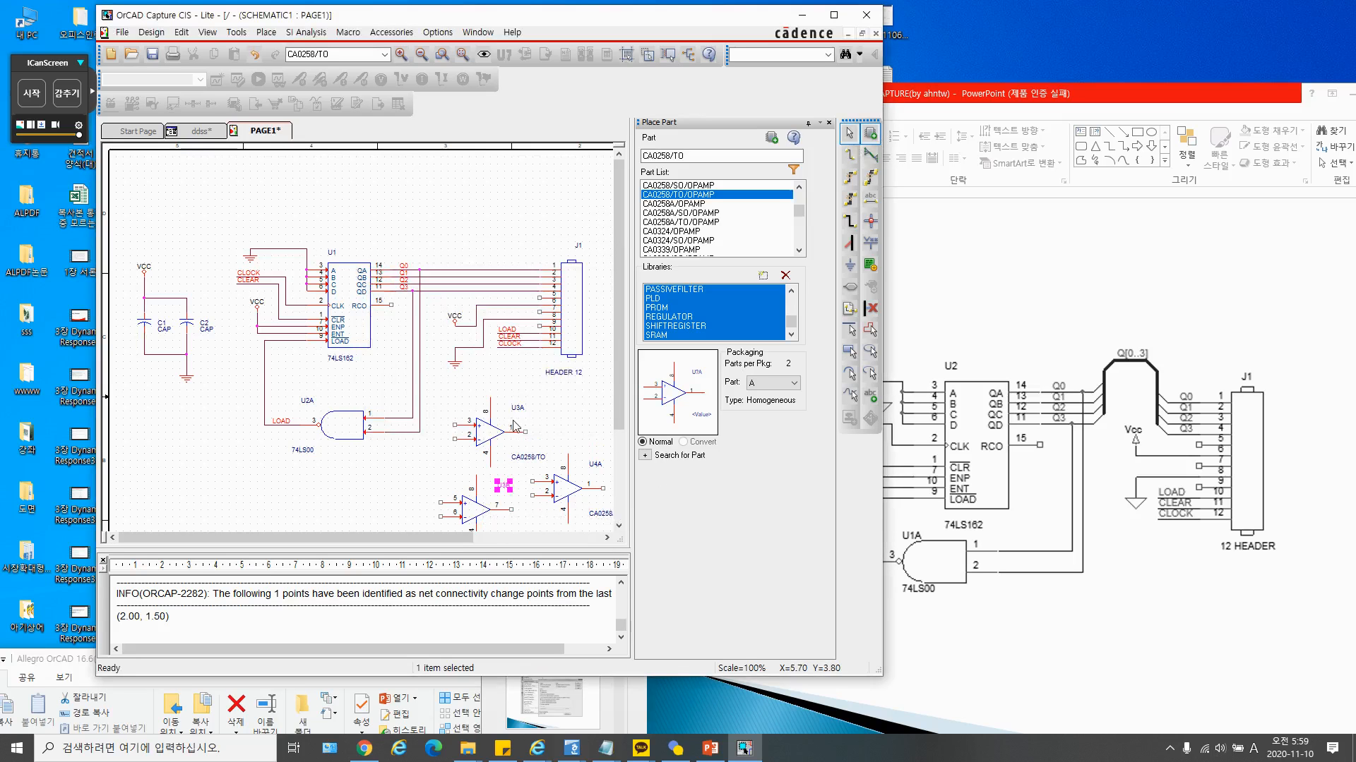
double_click(505, 489)
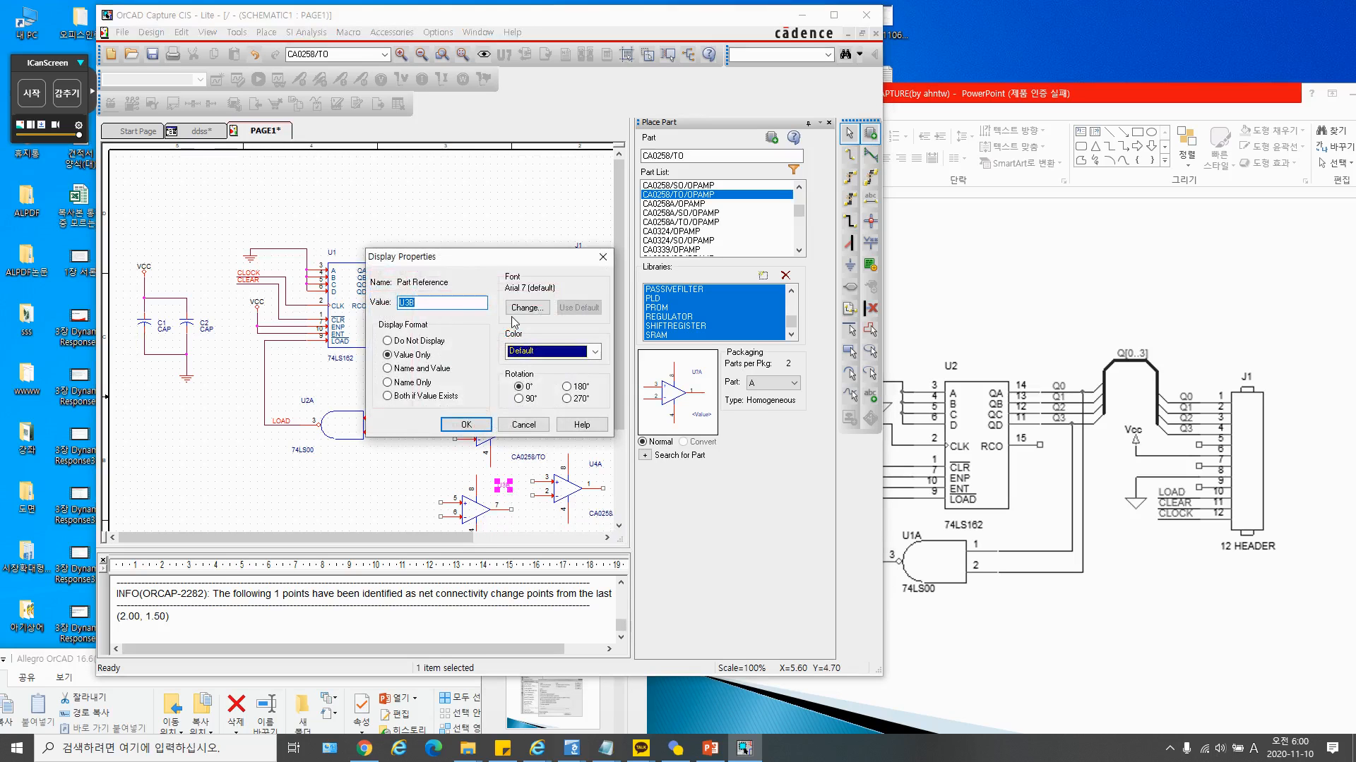
key("End")
key("BackSpace")
type("A")
key("Return")
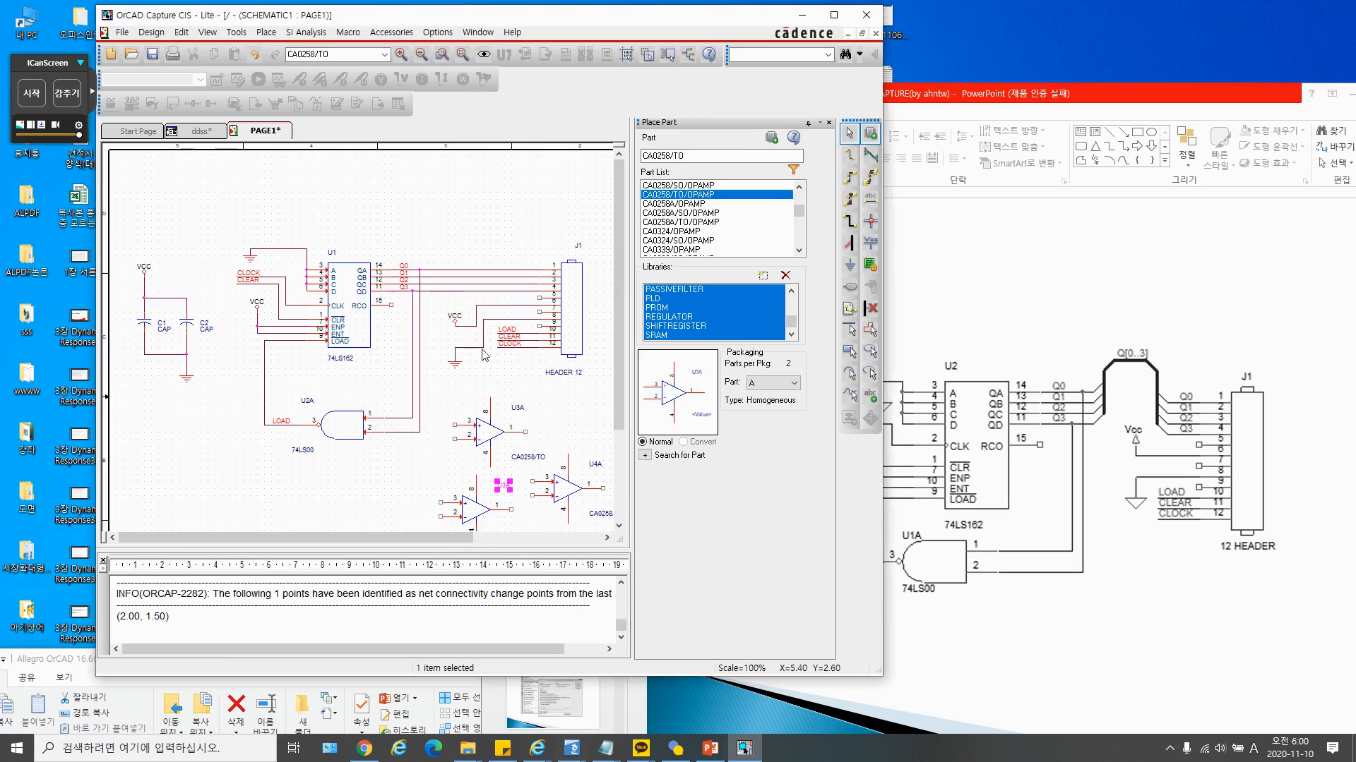
left_click(438, 462)
scroll(578, 445, "down", 3)
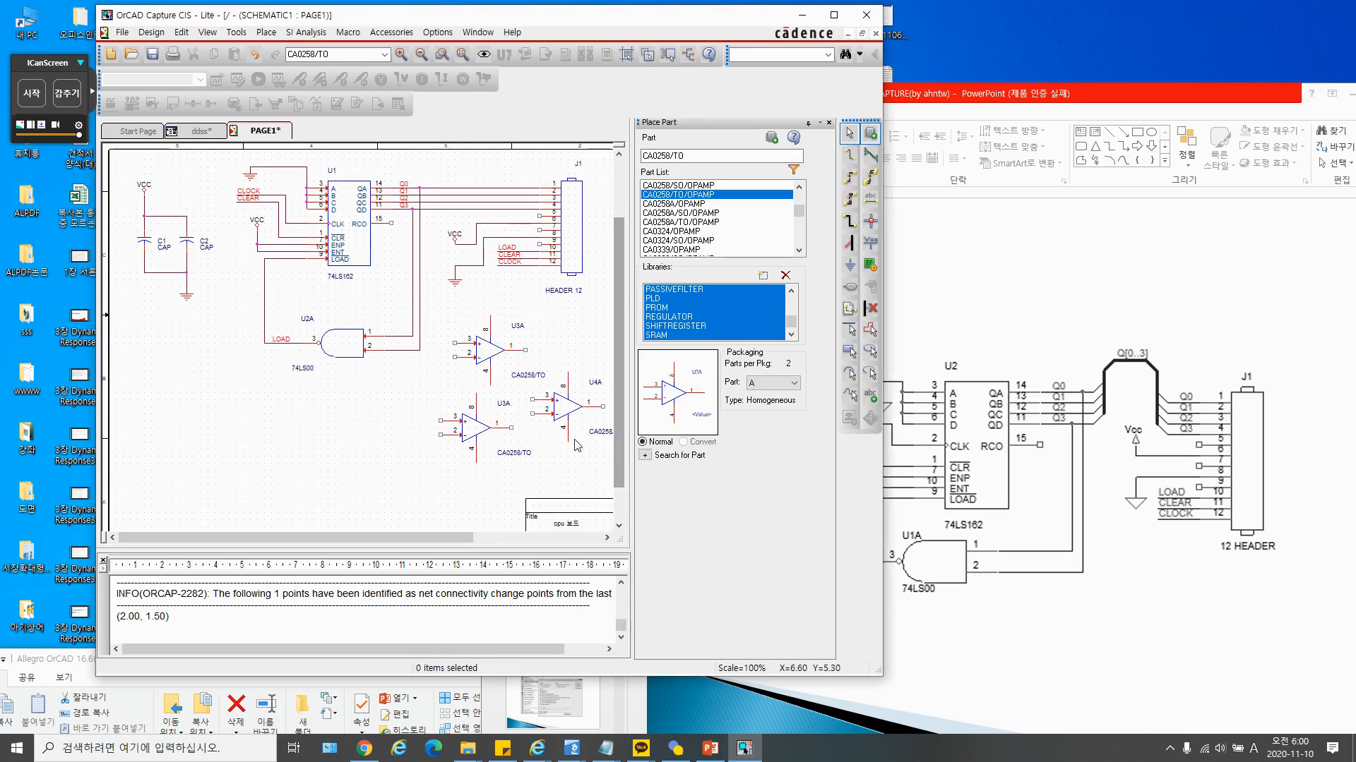
scroll(525, 419, "down", 3, "ctrl")
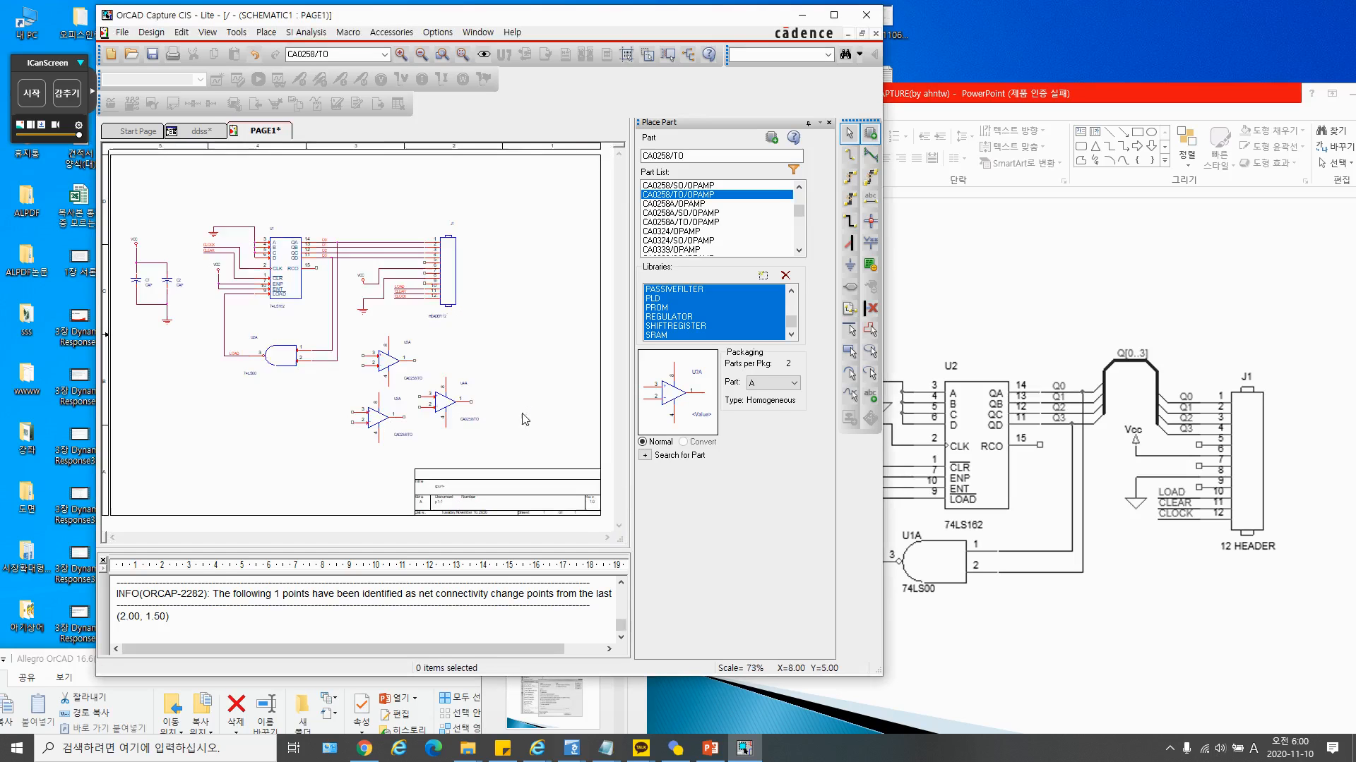
Check the references of the three CA0258/TO op-amps below the 12-pin header and delete all three op-amps from PAGE1
scroll(399, 416, "up", 3, "ctrl")
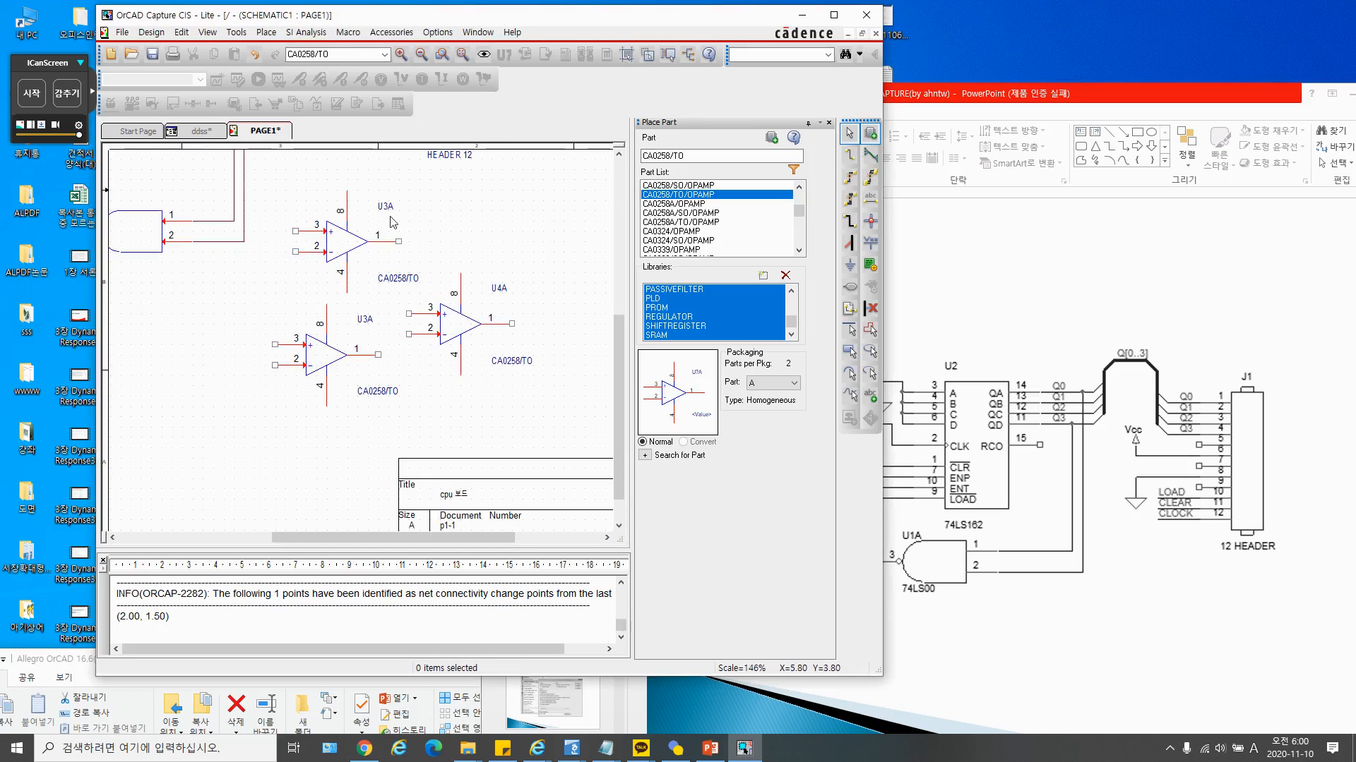
scroll(388, 243, "up", 1)
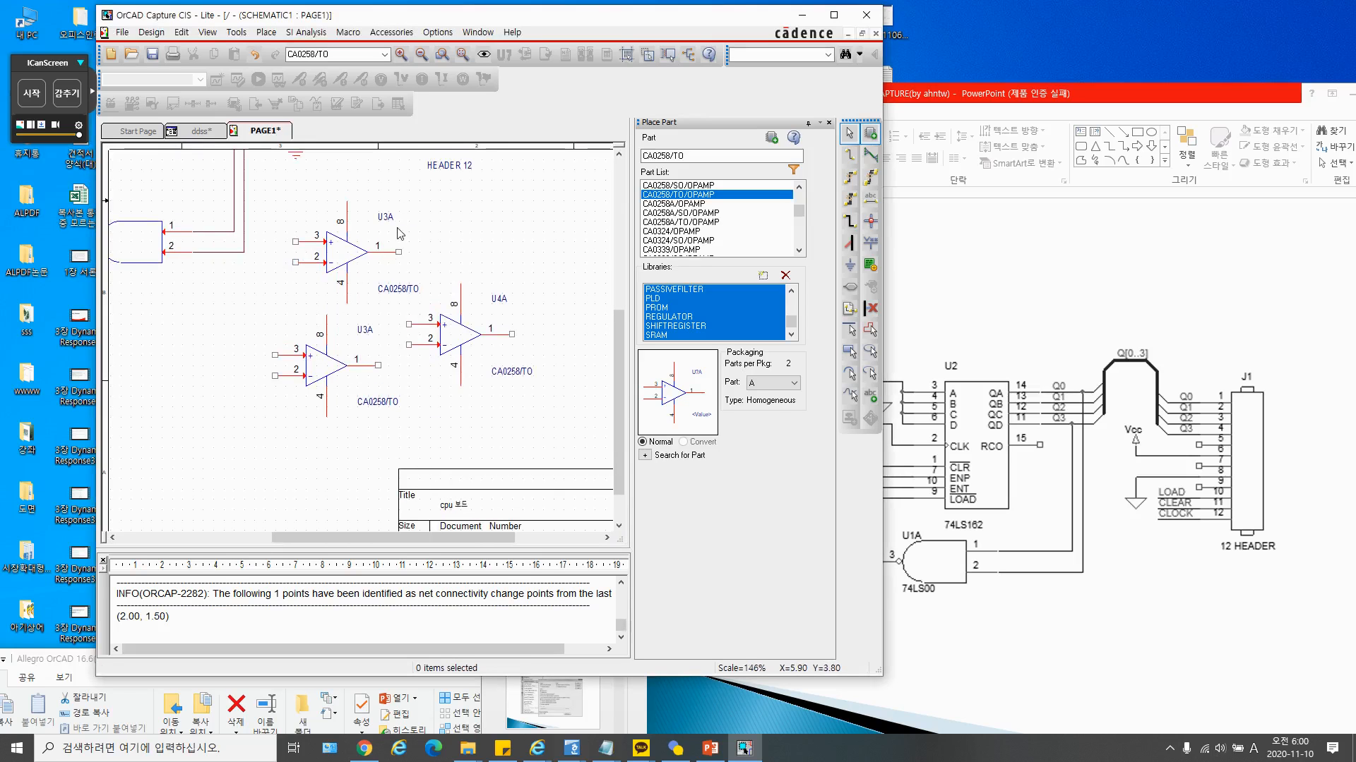
left_click(387, 217)
left_click(363, 330)
left_click(337, 305)
left_click_drag(275, 201, 554, 427)
key("Delete")
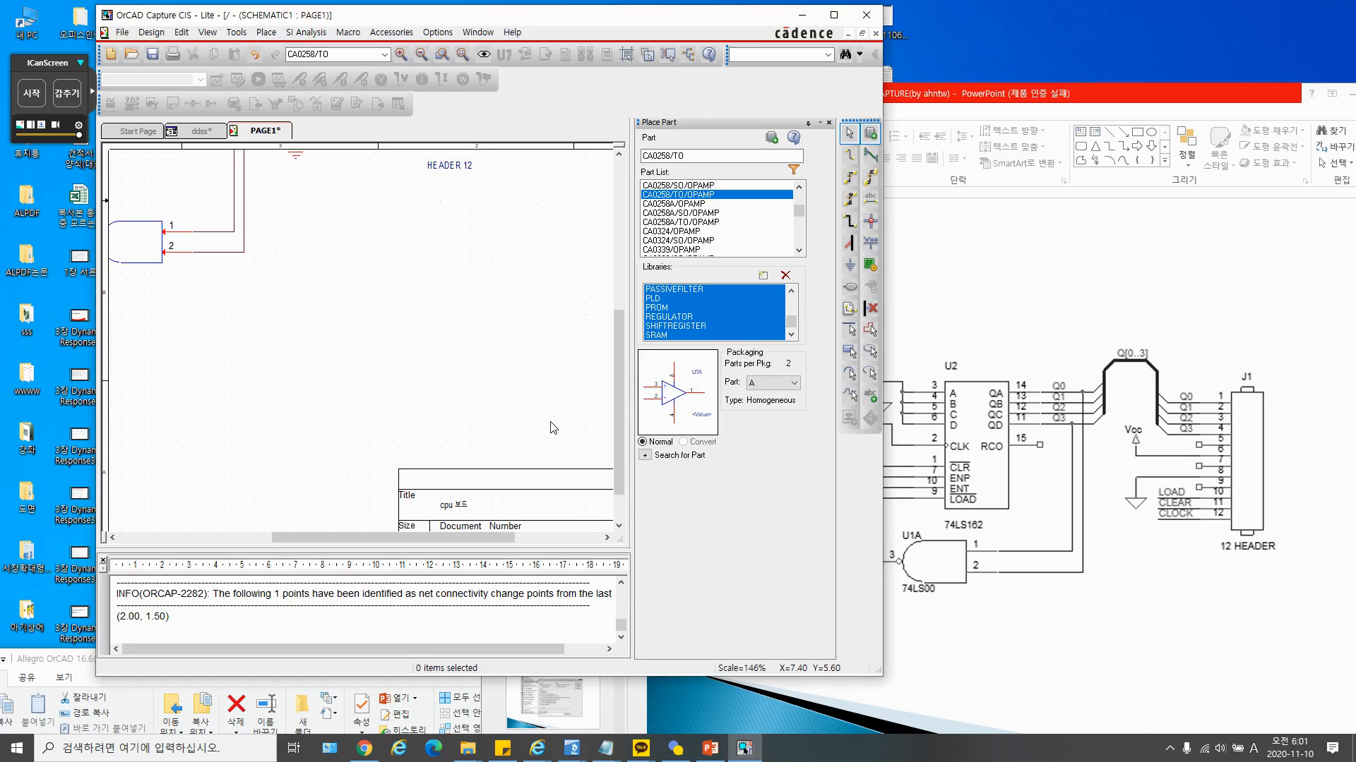
Examine the remaining counter, NAND gate and header circuit on PAGE1, both up close and as a whole page
scroll(309, 339, "up", 5)
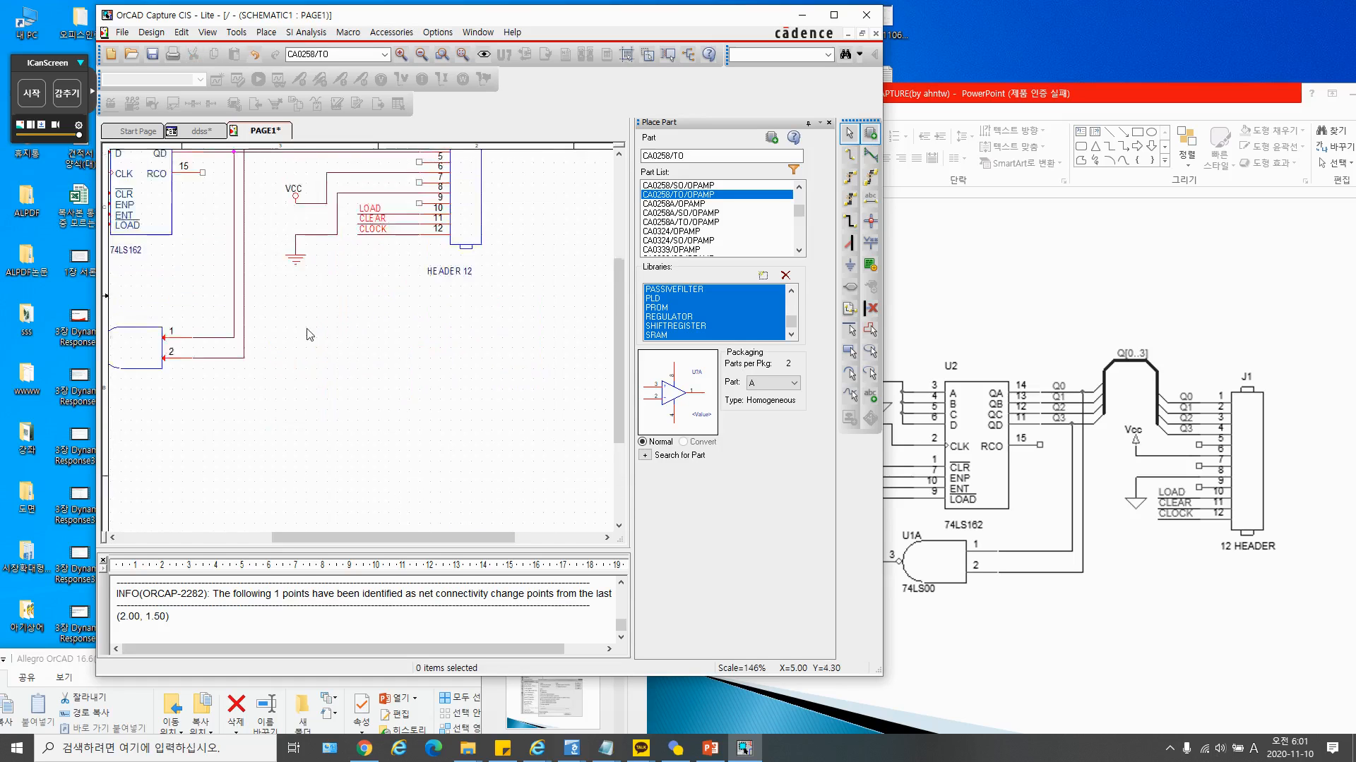
scroll(333, 382, "up", 1)
left_click_drag(406, 534, 311, 540)
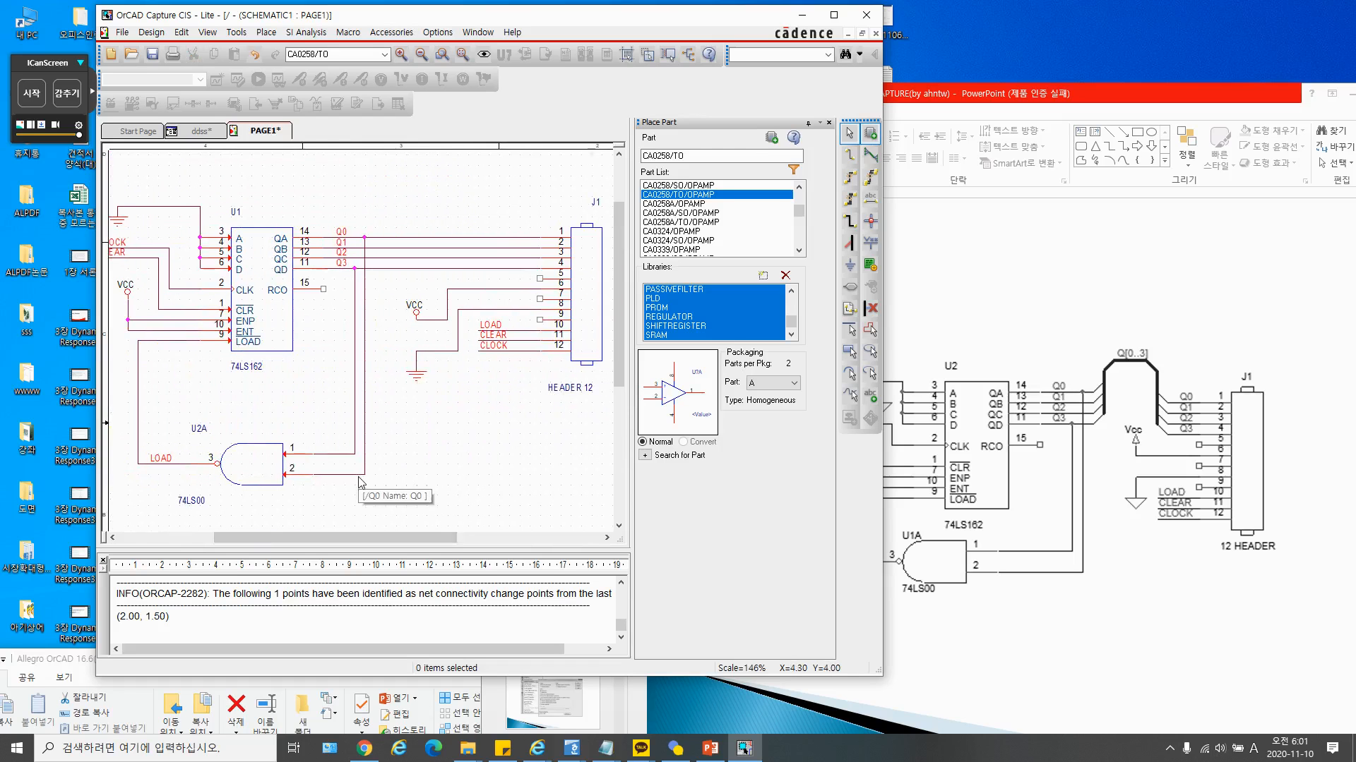
key("i")
key("o")
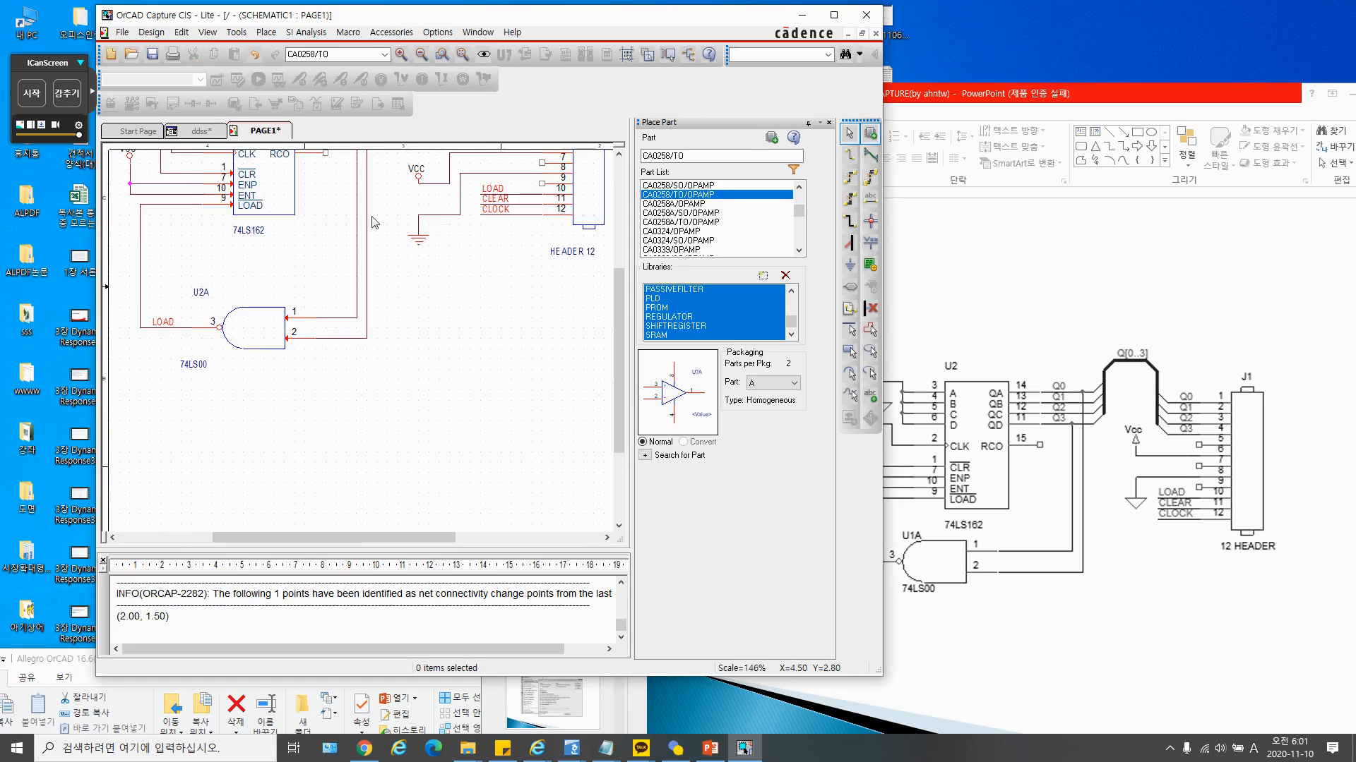
key("o")
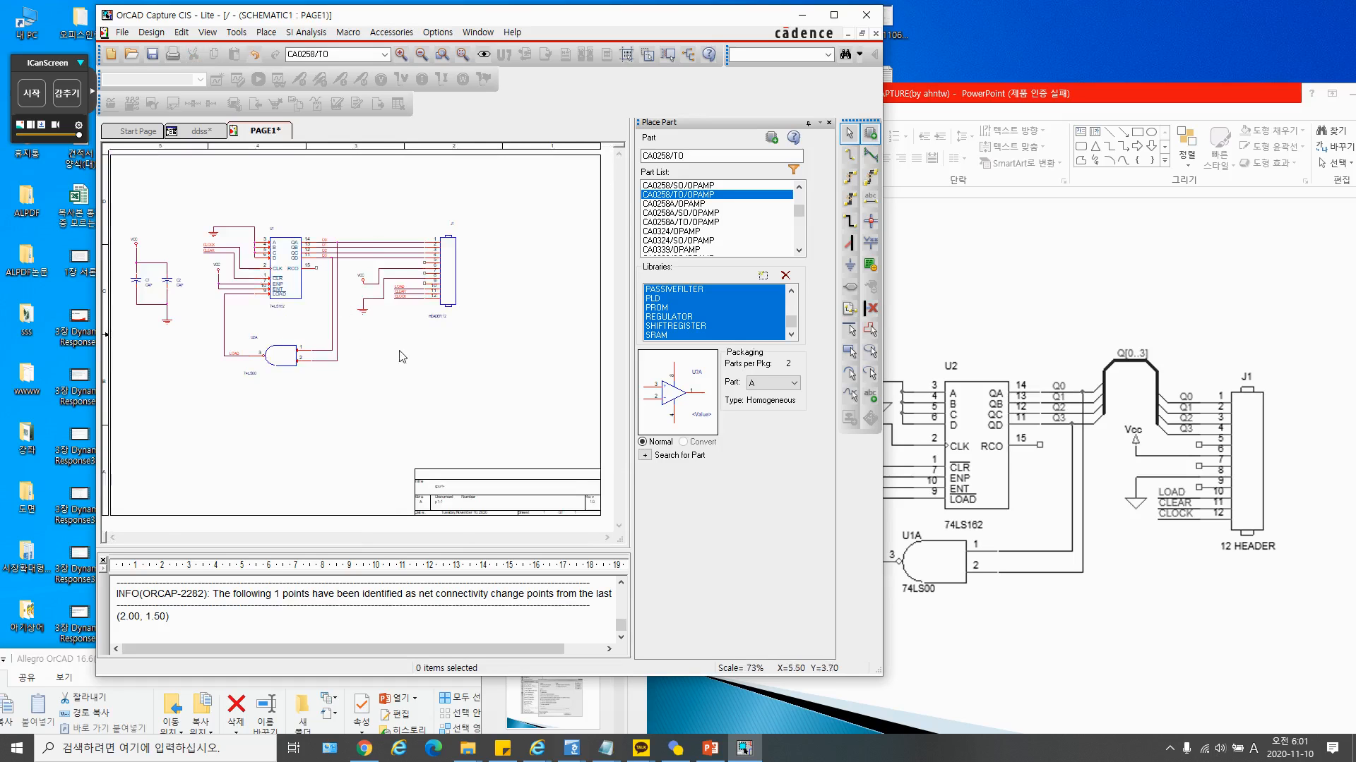
key("i")
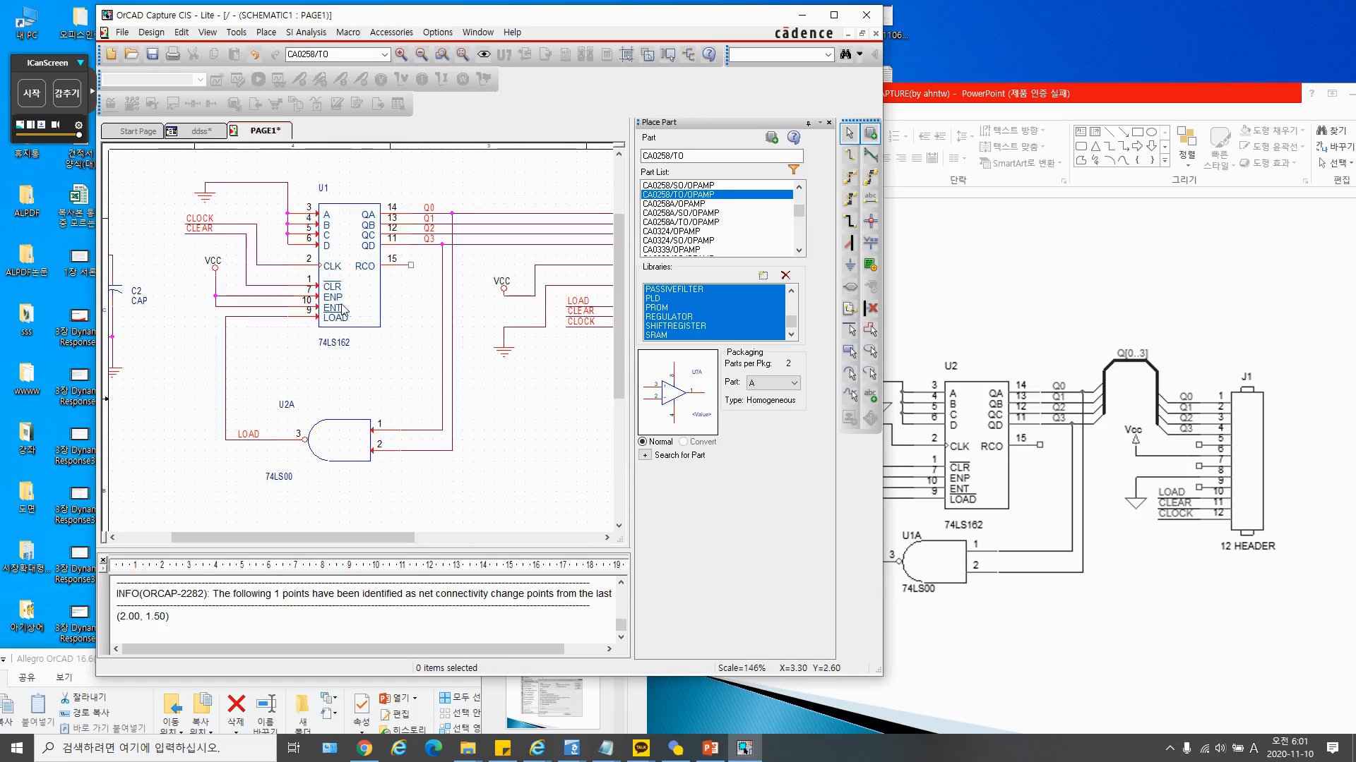
scroll(526, 428, "up", 1)
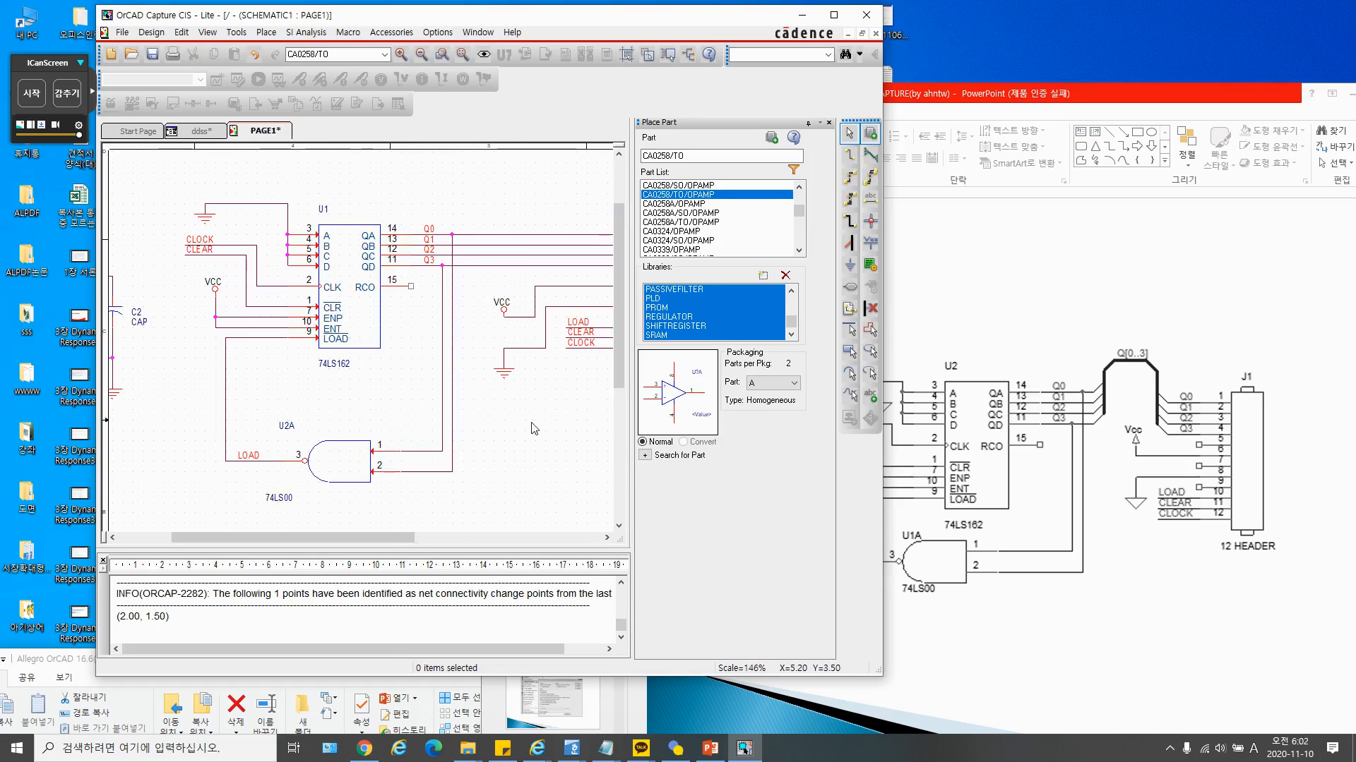
Reset all part references in the entire ddss.dsn design to "?" with Annotate, accepting the undo warning and the save
left_click(201, 131)
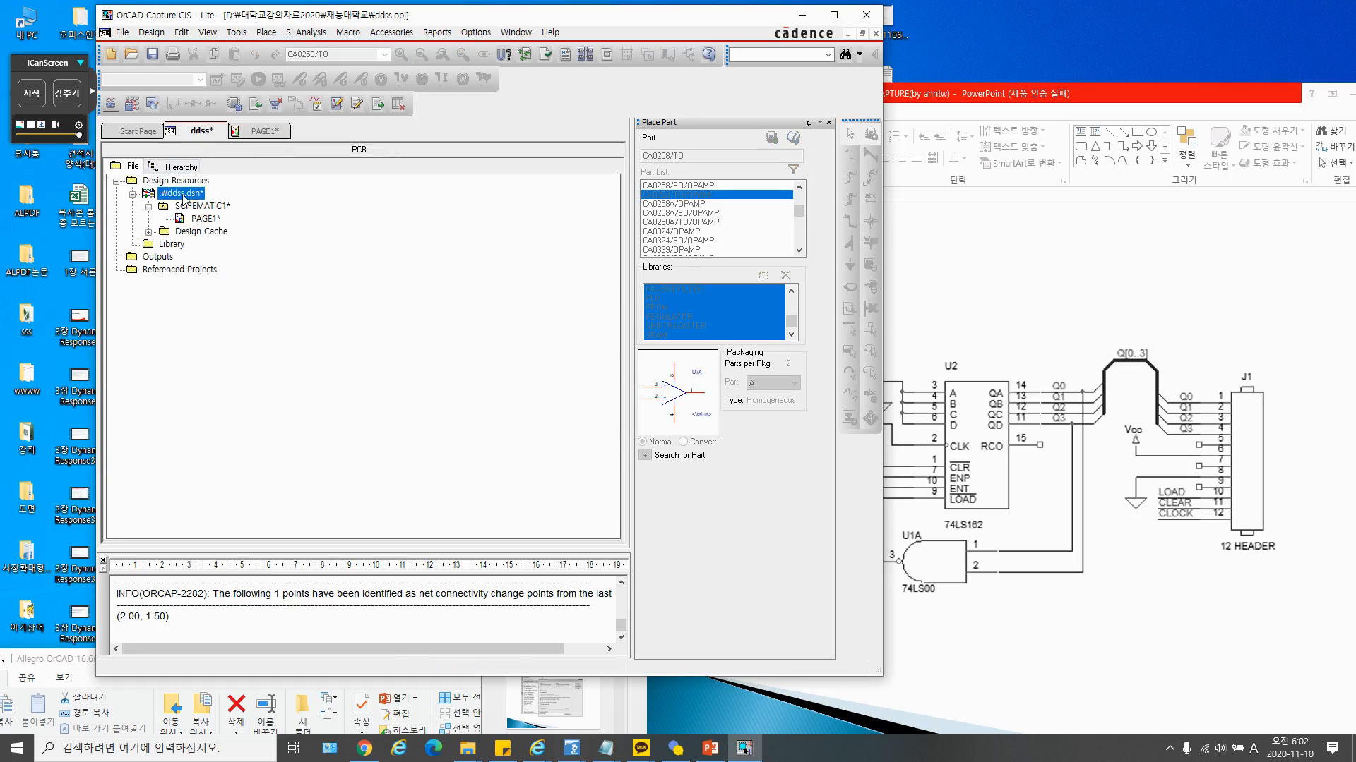
left_click(503, 56)
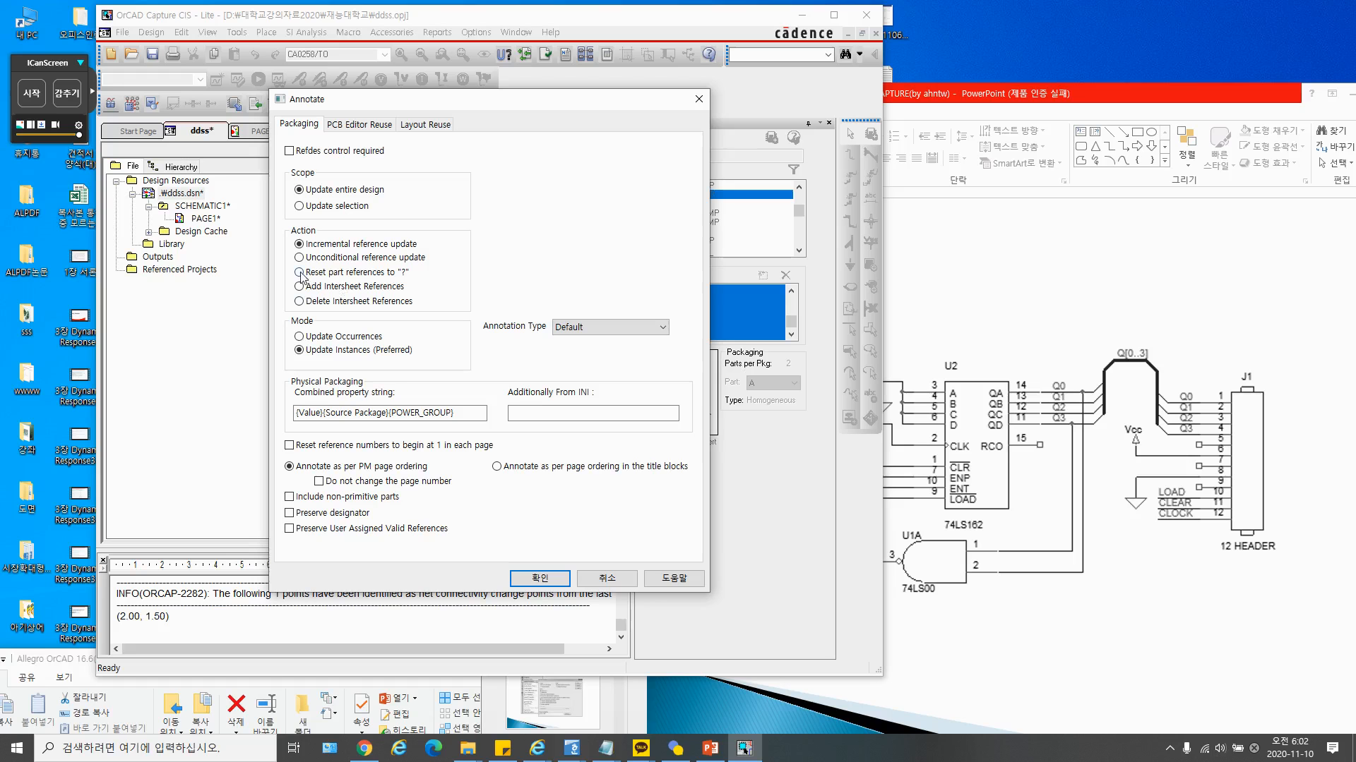
left_click(547, 580)
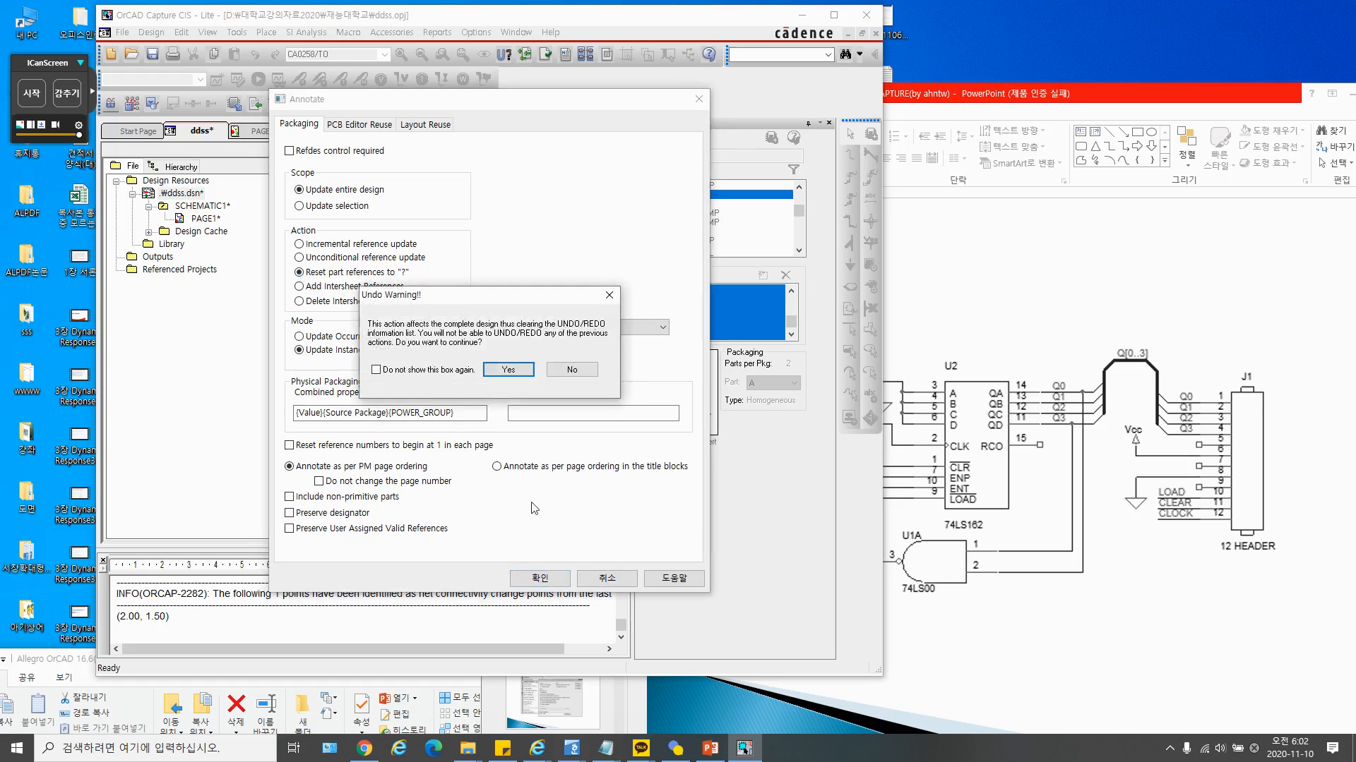
left_click(509, 371)
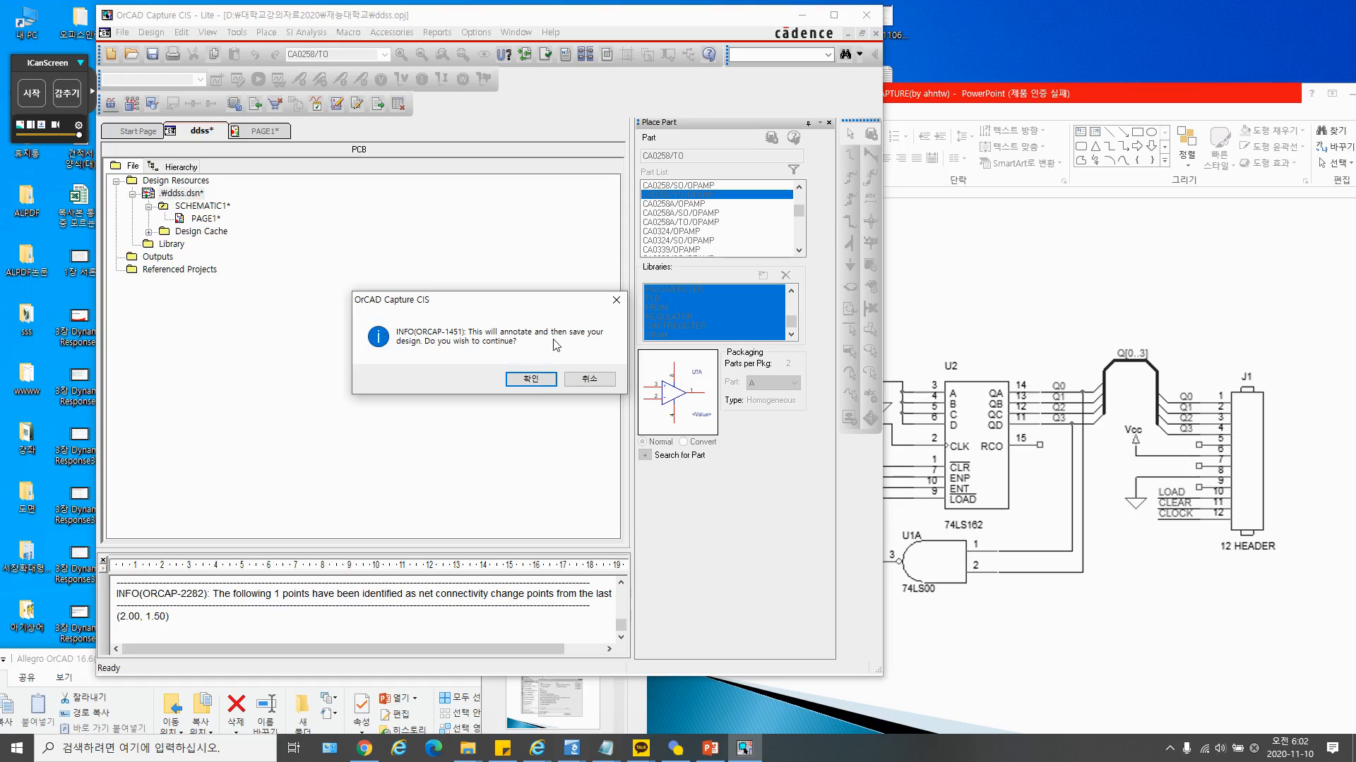
left_click(536, 379)
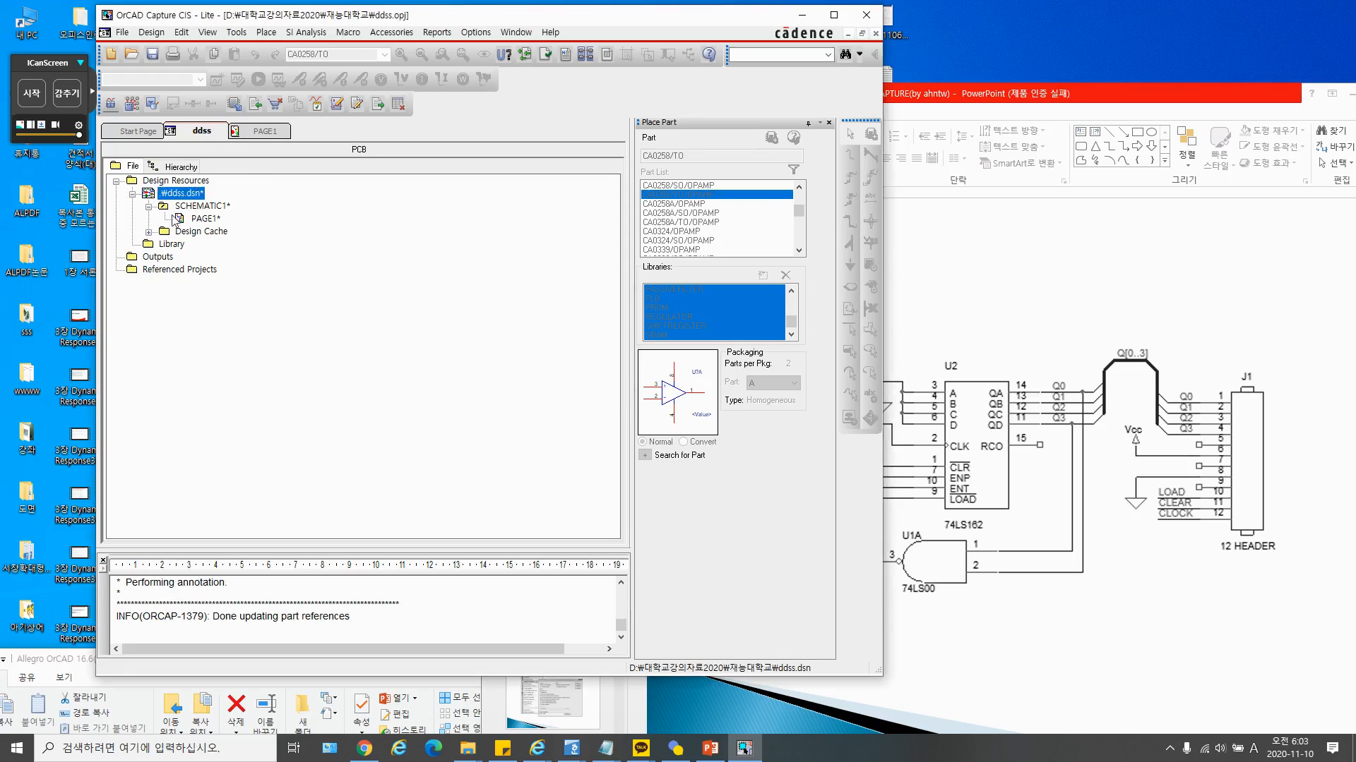
Return to PAGE1 and inspect the part references of the 74LS162, the 74LS00 gate and the 12-pin header
left_click(266, 132)
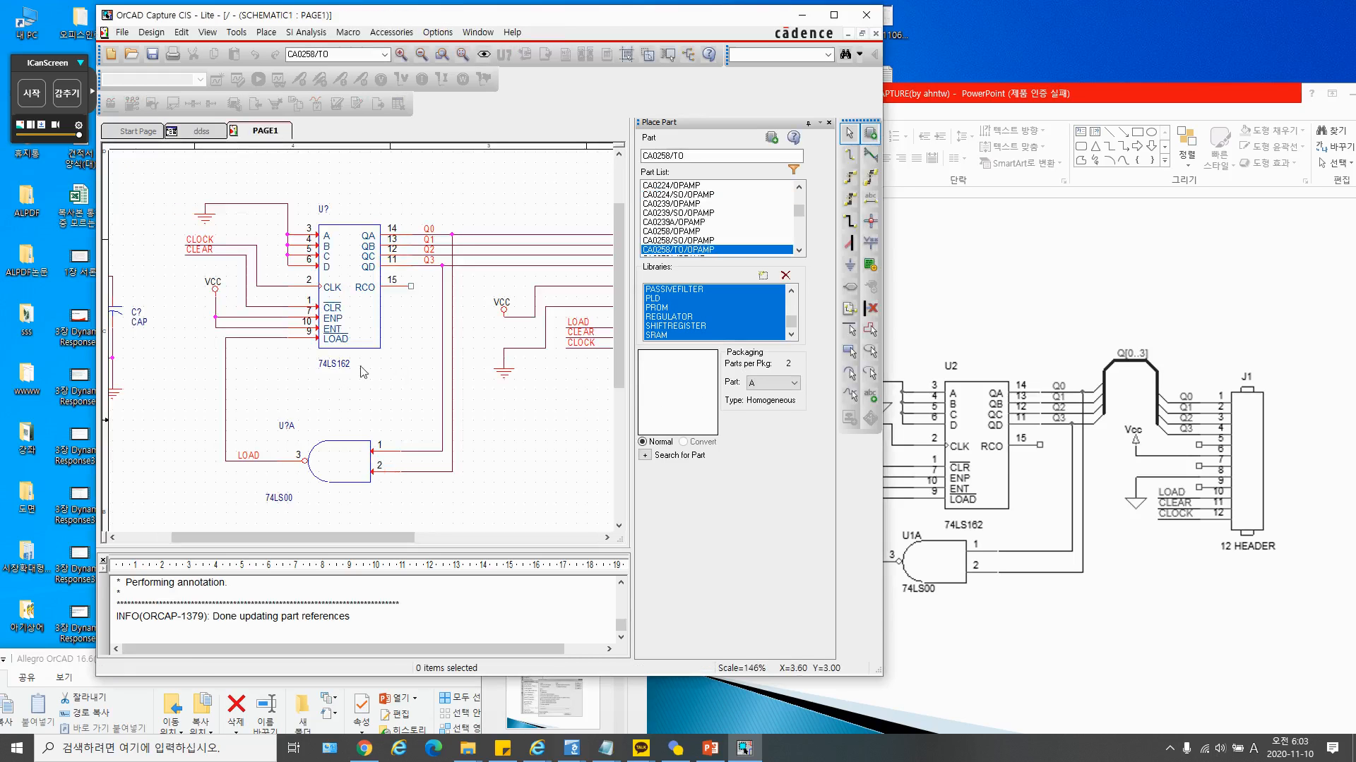
left_click(287, 426)
left_click(324, 214)
left_click_drag(342, 544, 395, 543)
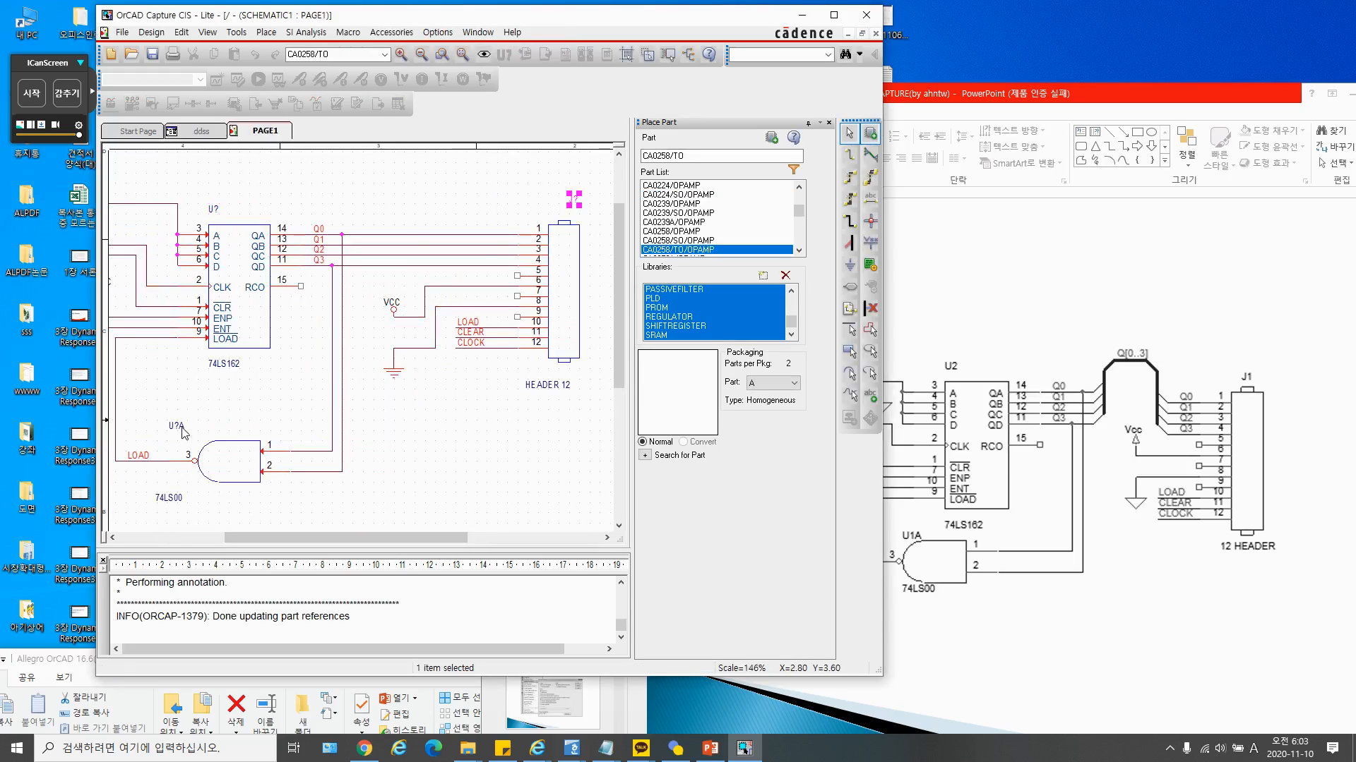
left_click(176, 427)
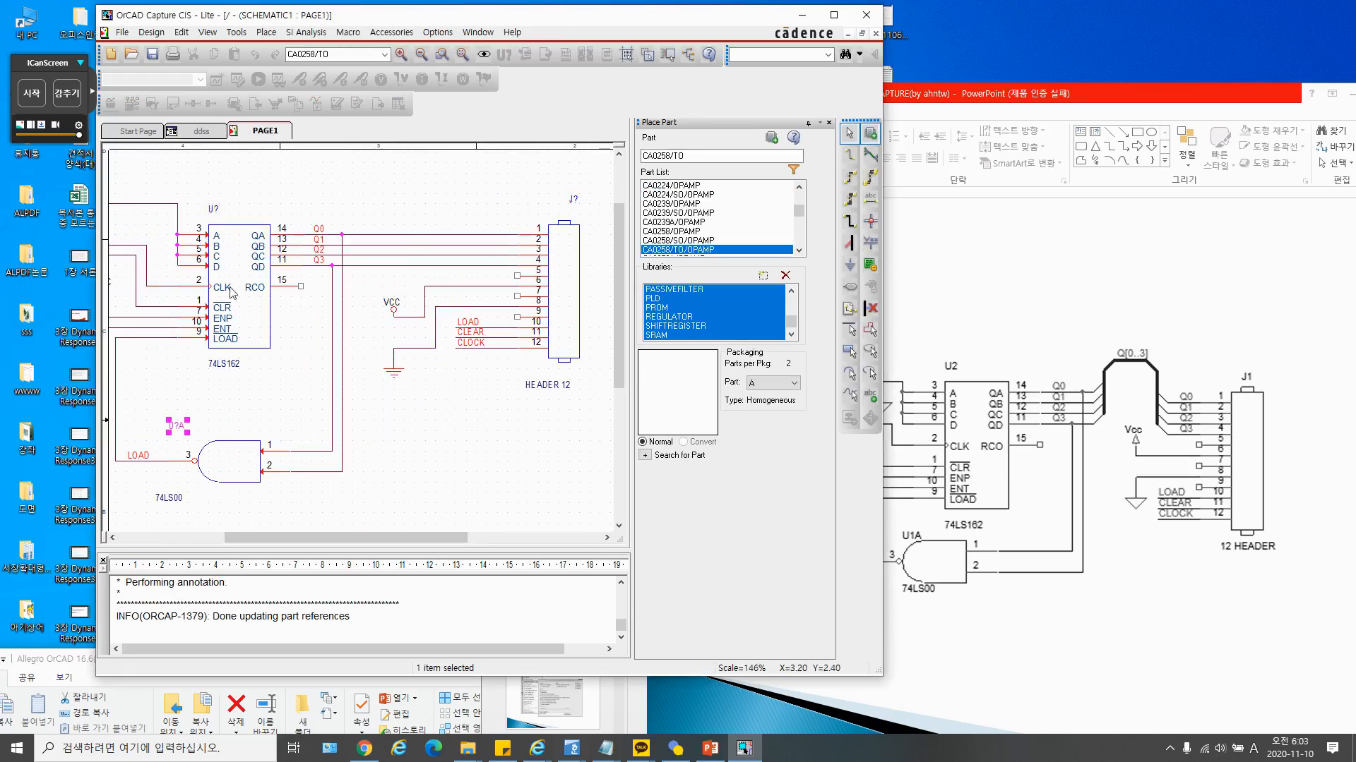
left_click(213, 210)
left_click(268, 197)
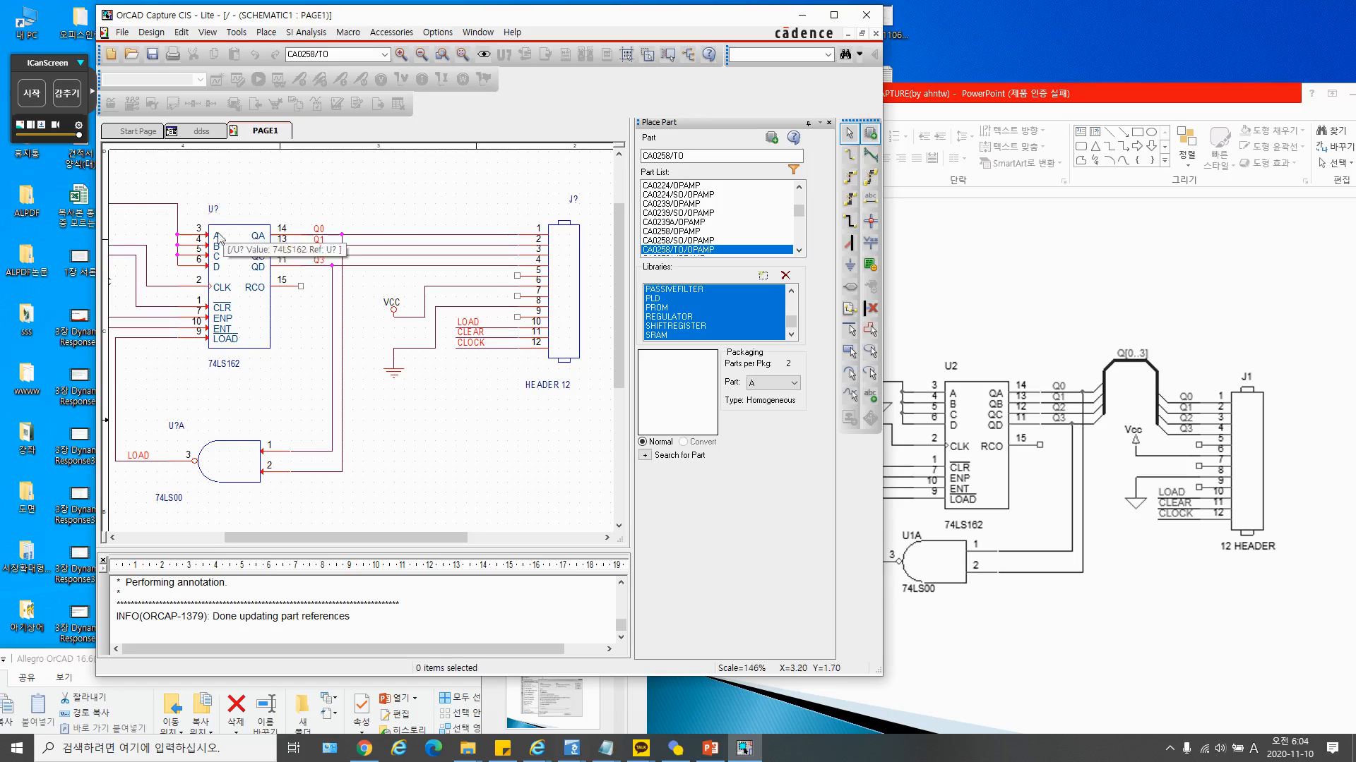
Annotate the entire ddss.dsn design with an incremental reference update, and check the references on PAGE1 in a widened Capture window
left_click(210, 135)
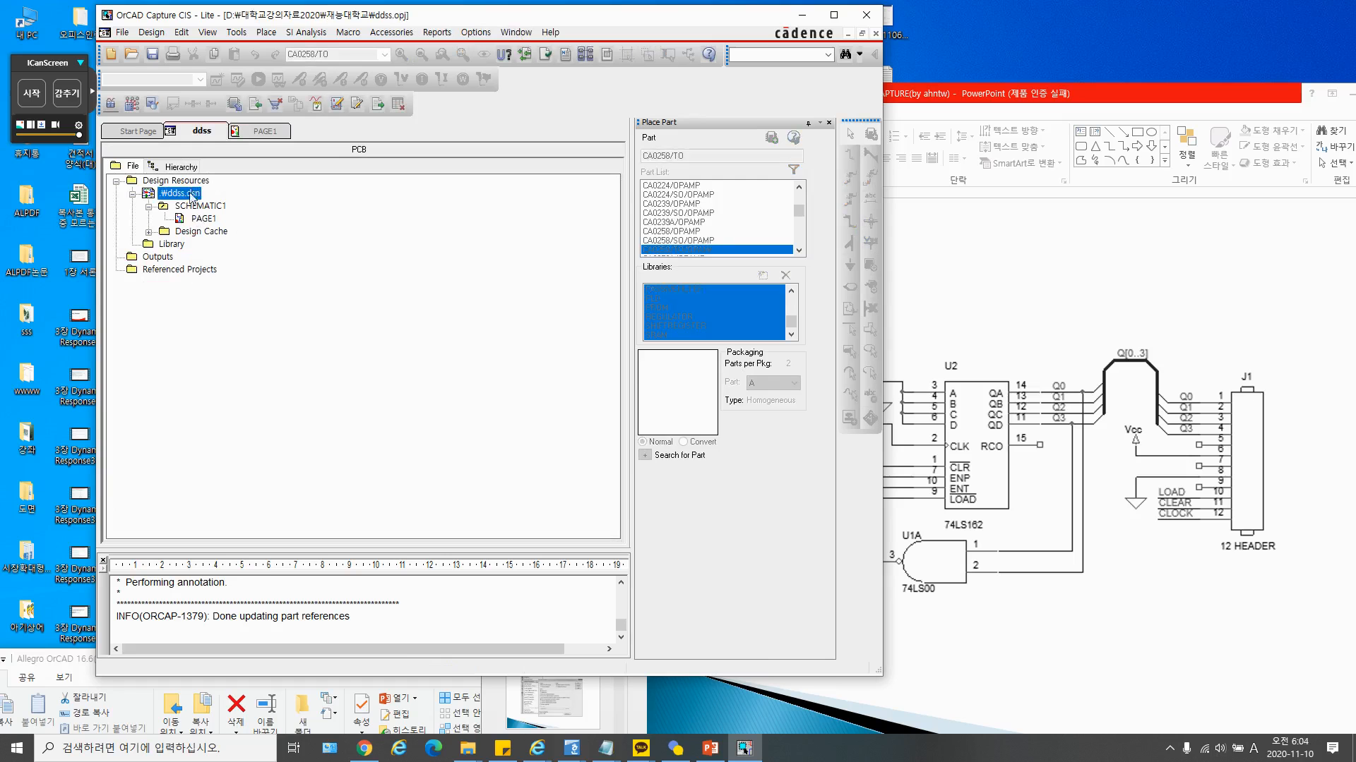
left_click(502, 57)
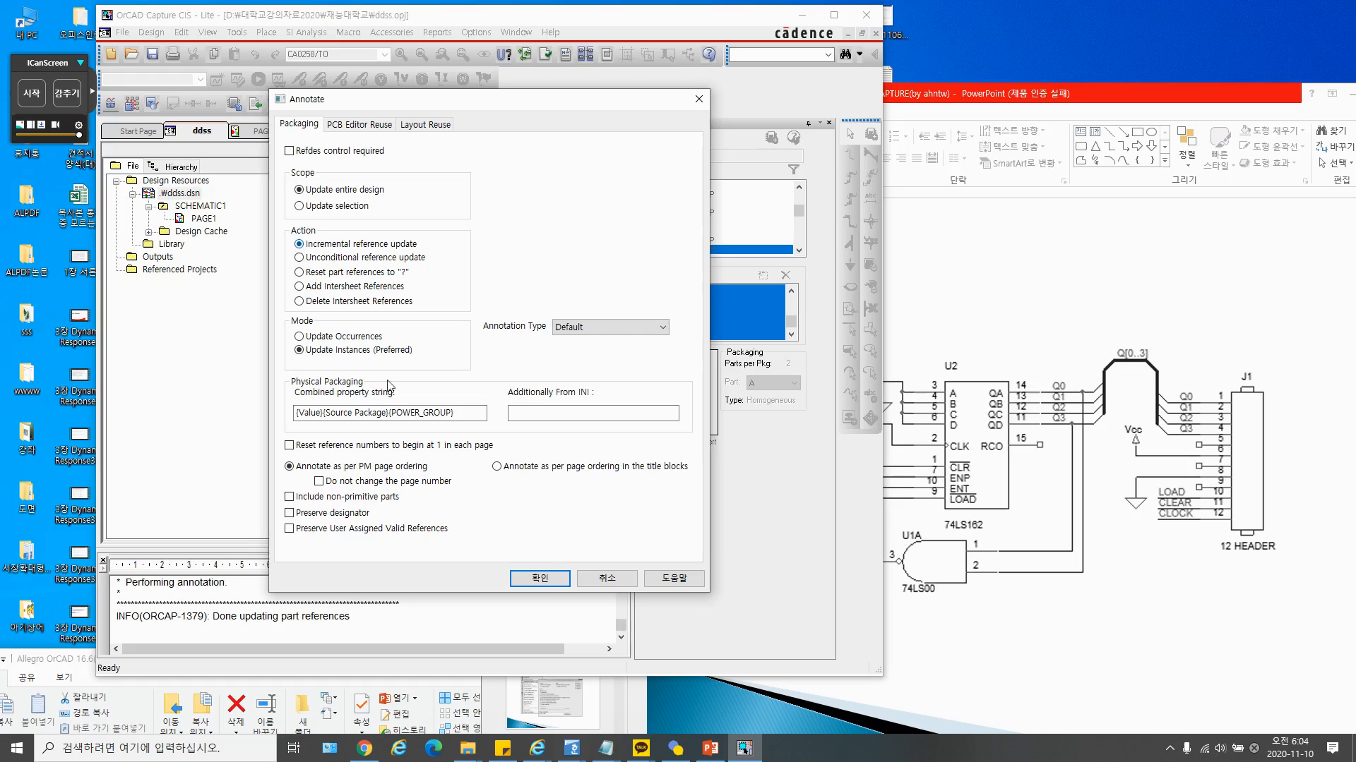
left_click(553, 588)
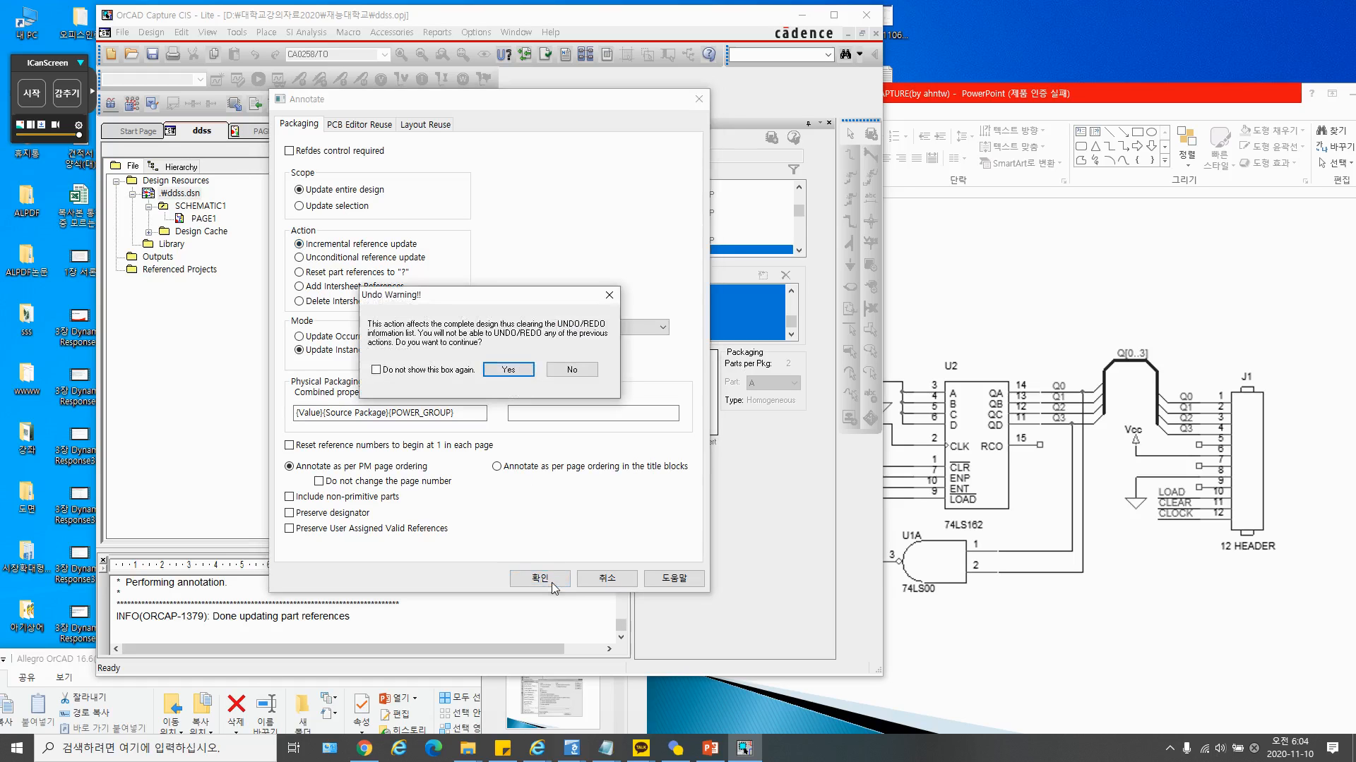
left_click(504, 373)
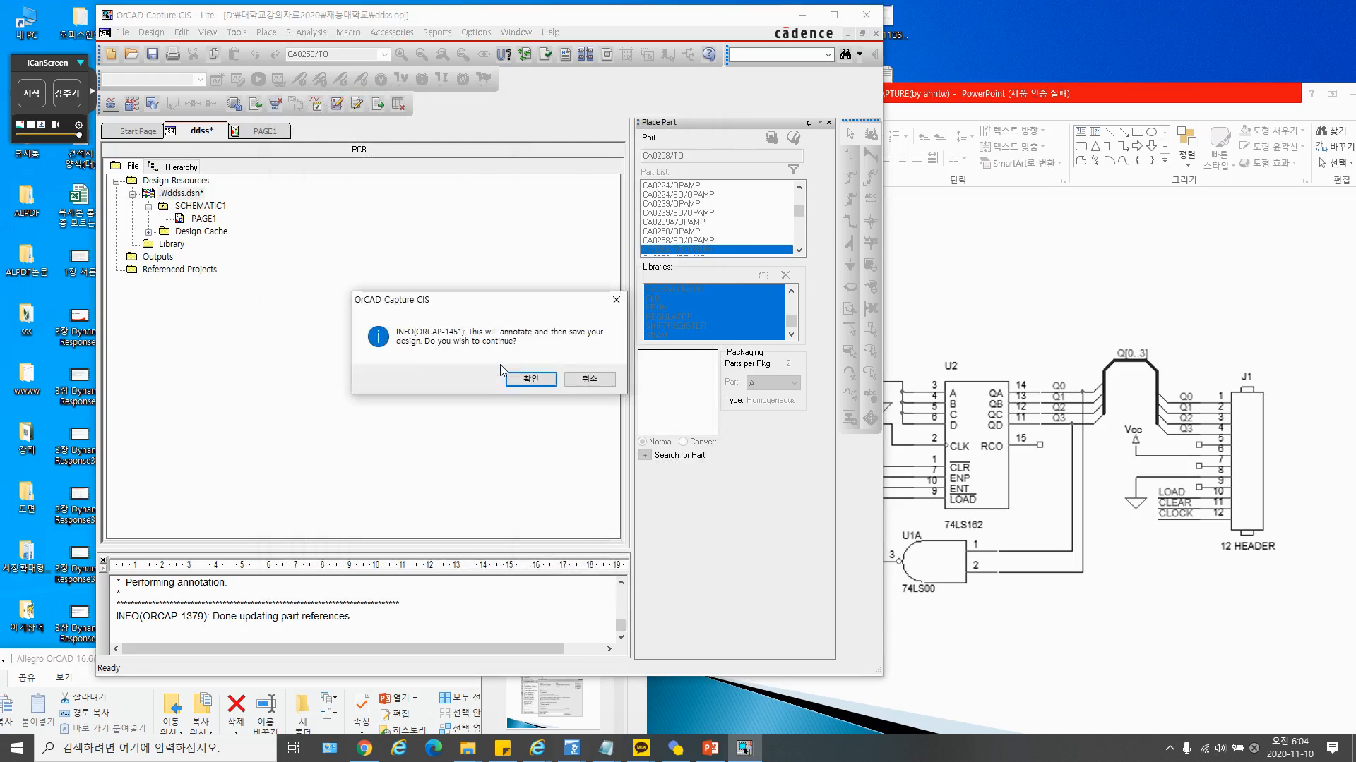
left_click(526, 382)
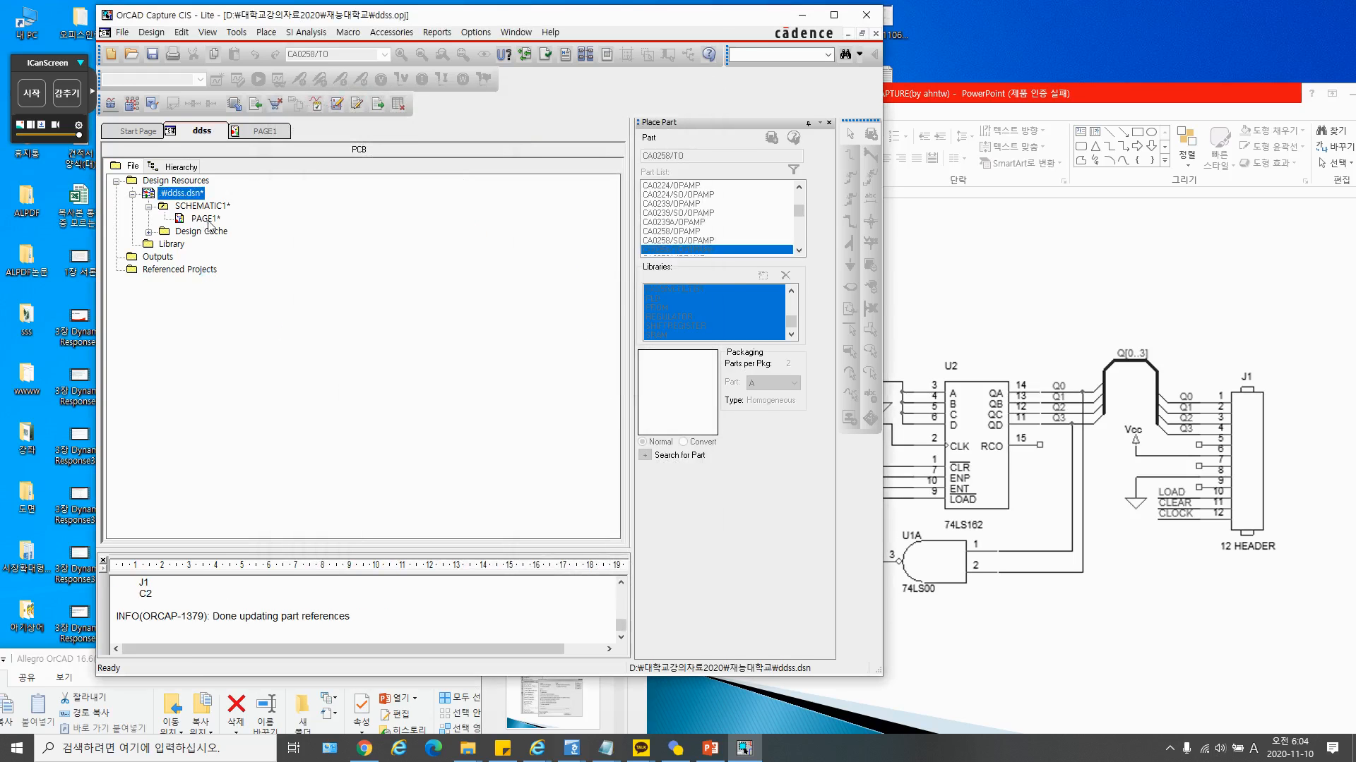
left_click(267, 131)
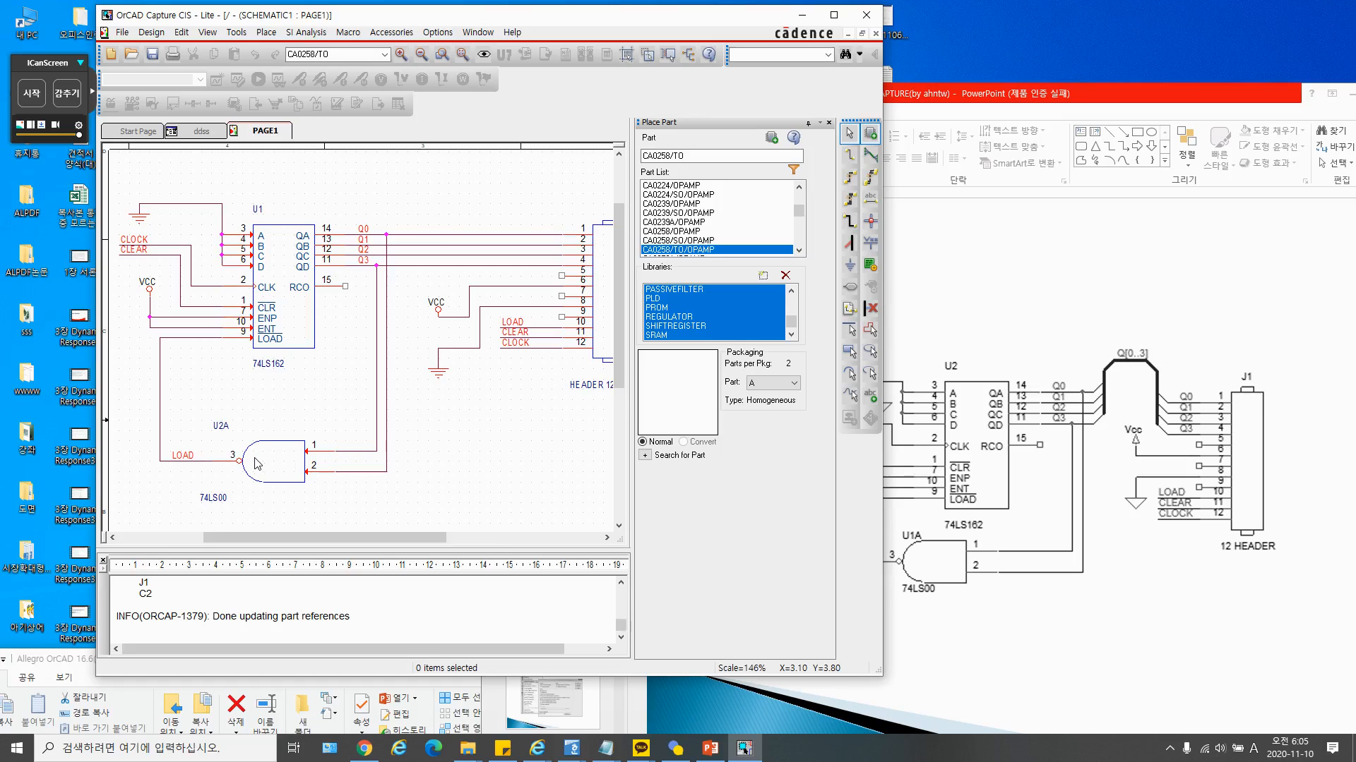
left_click_drag(882, 504, 975, 526)
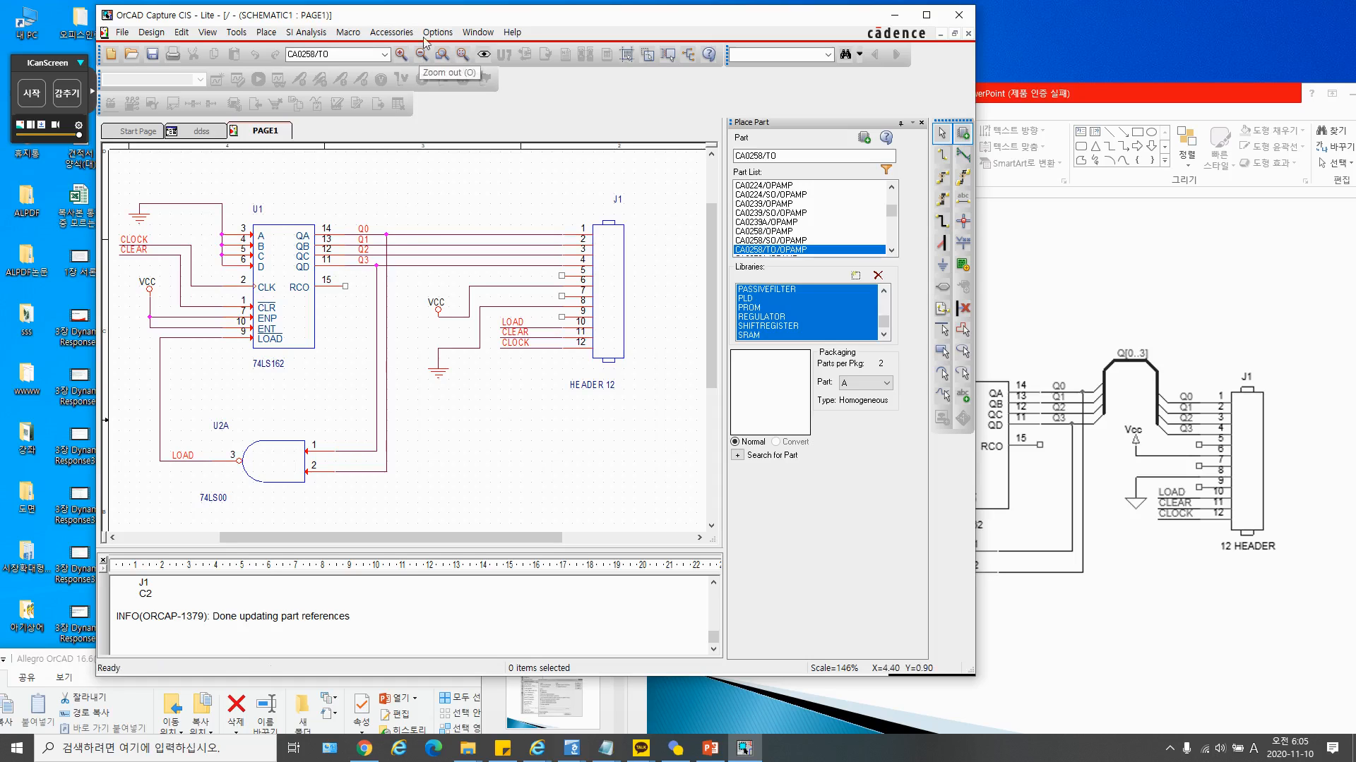
Review the Annotate packaging options and annotation type for ddss.dsn, and close the dialog without applying it
left_click(205, 135)
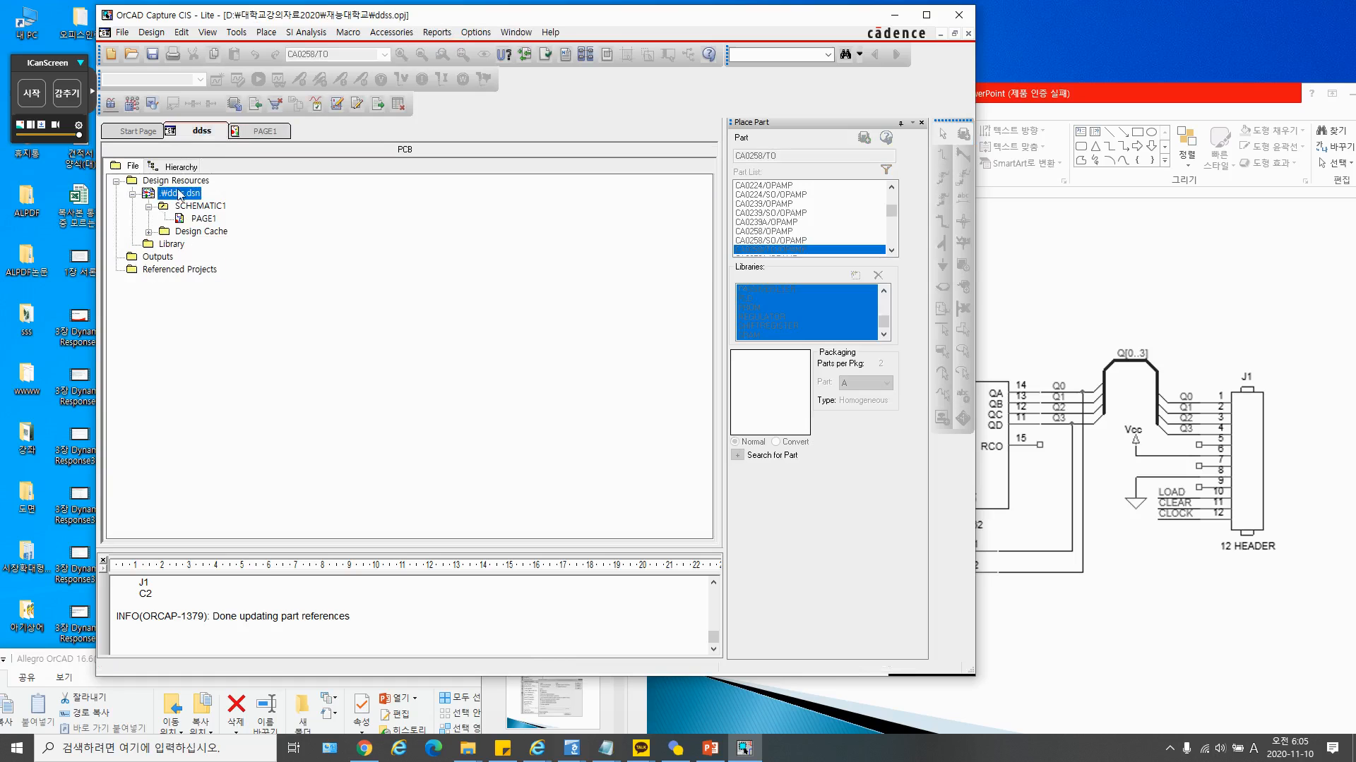
left_click(506, 54)
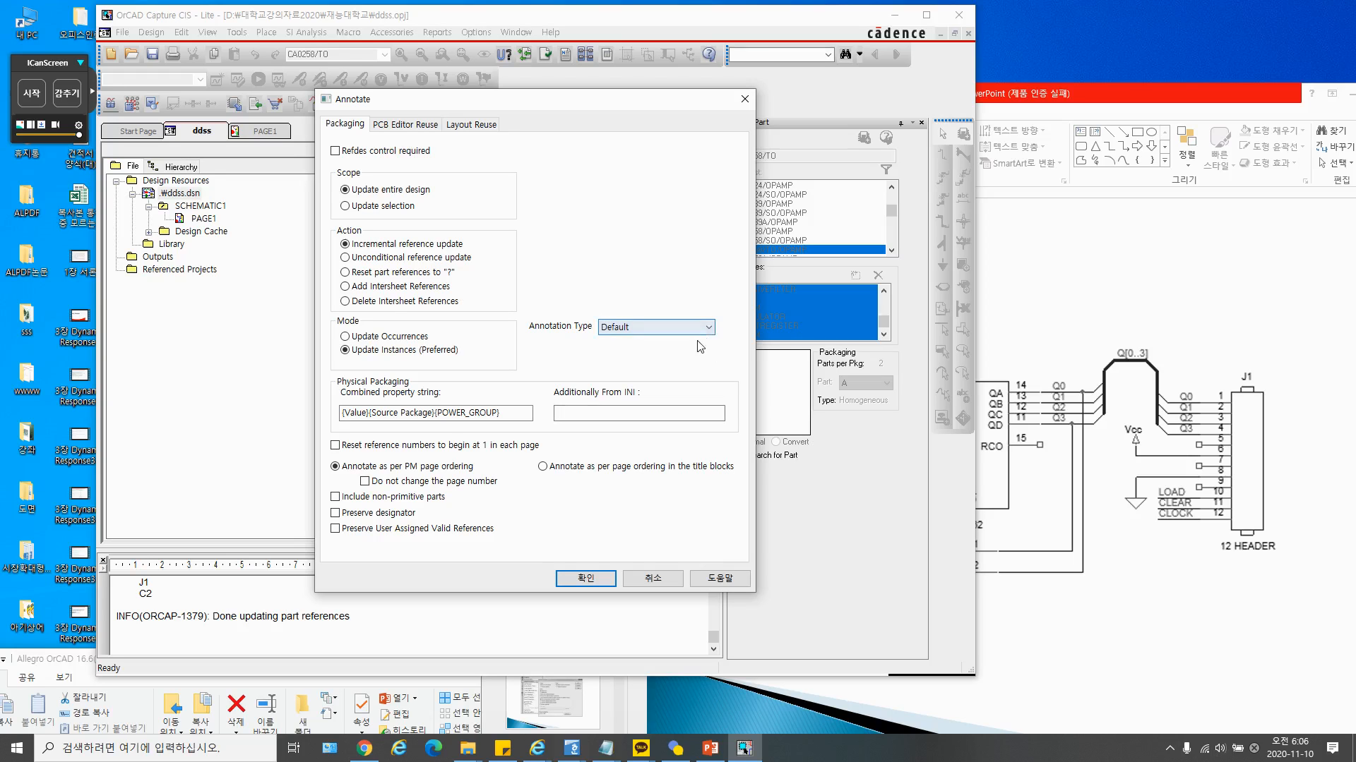
left_click(747, 100)
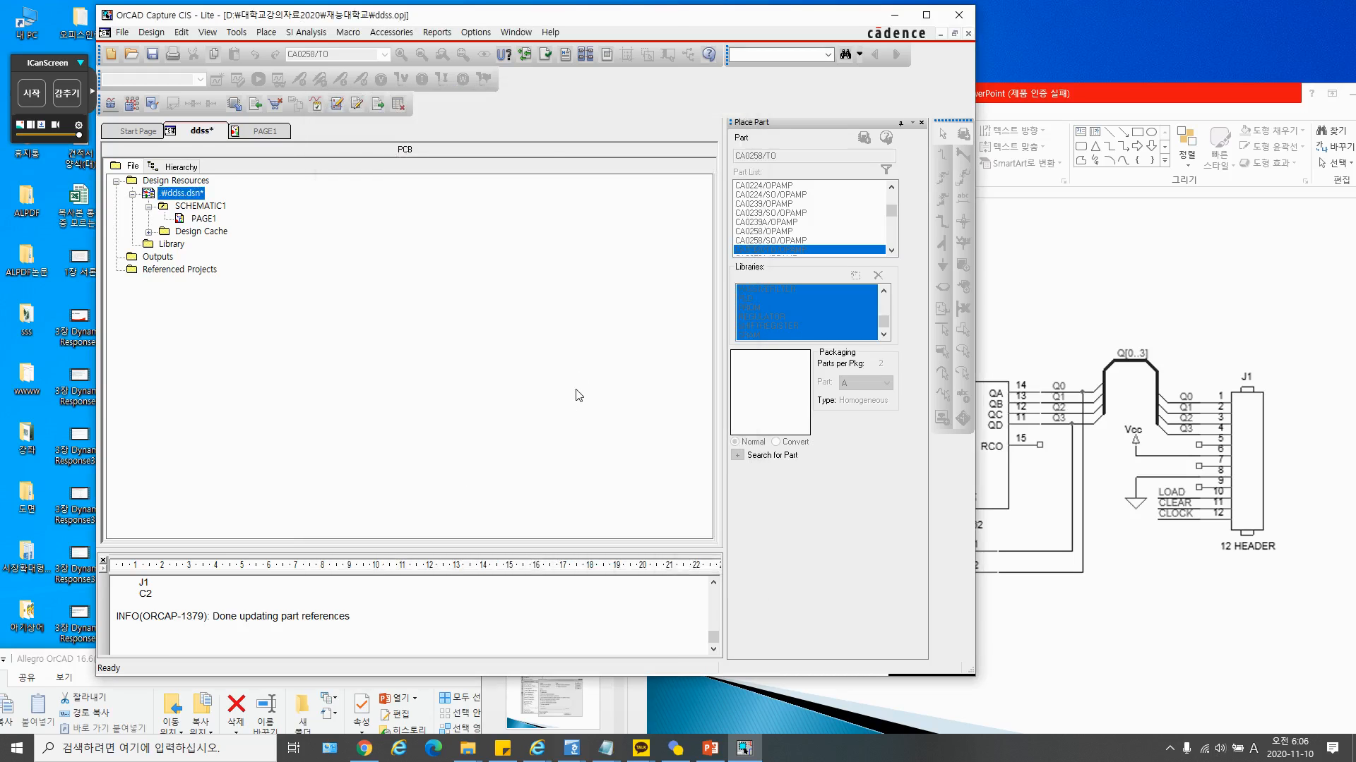
Open the Design Rules Check for ddss.dsn, accepting the undo warning, and review its scope, warning-marker option and DDSS.DRC report file
left_click(547, 57)
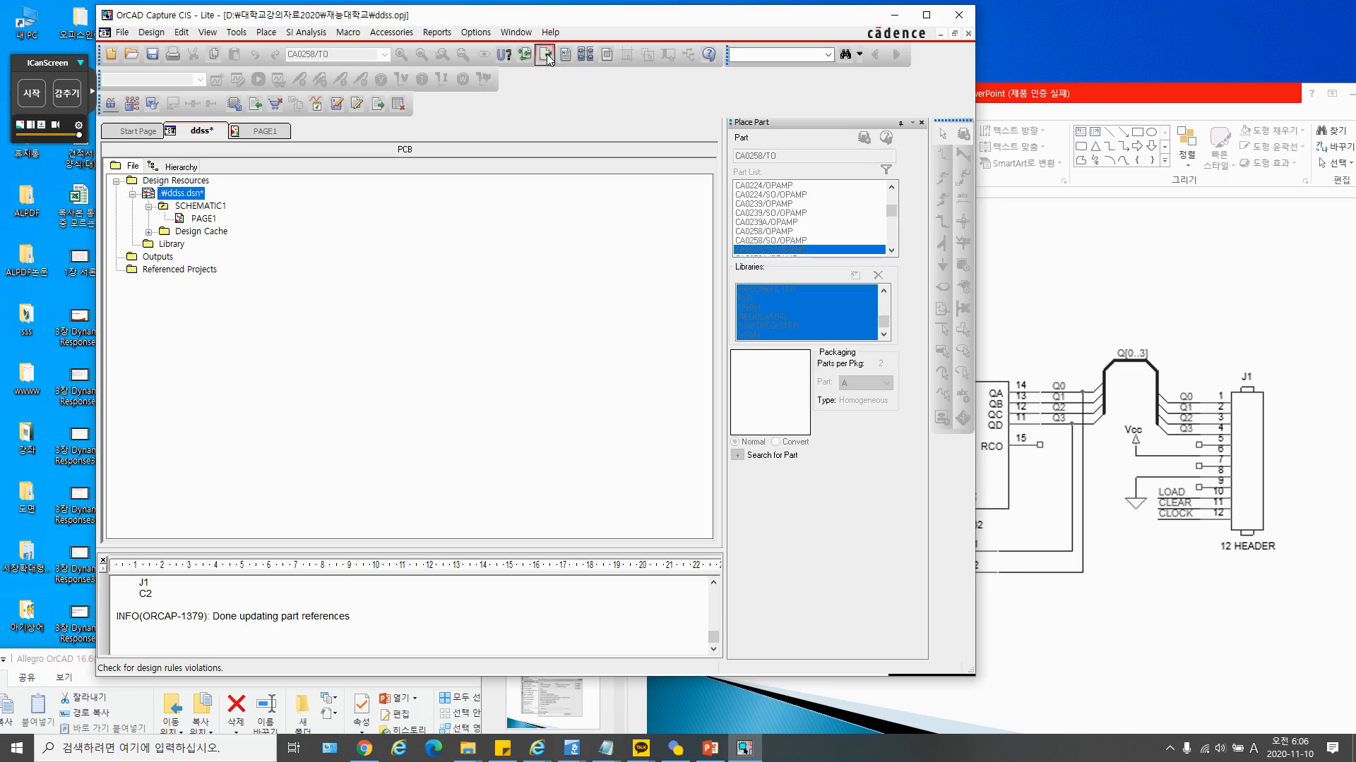
left_click_drag(519, 300, 482, 211)
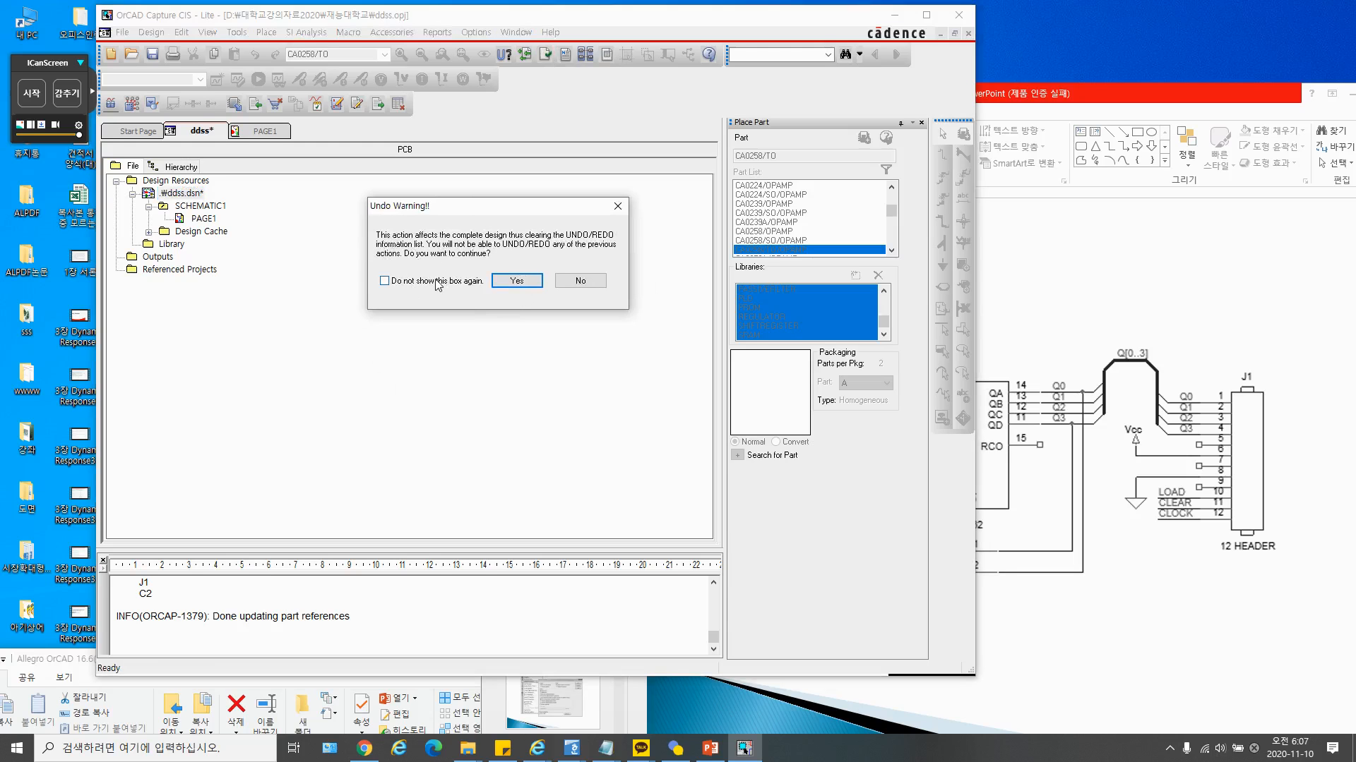
left_click(514, 281)
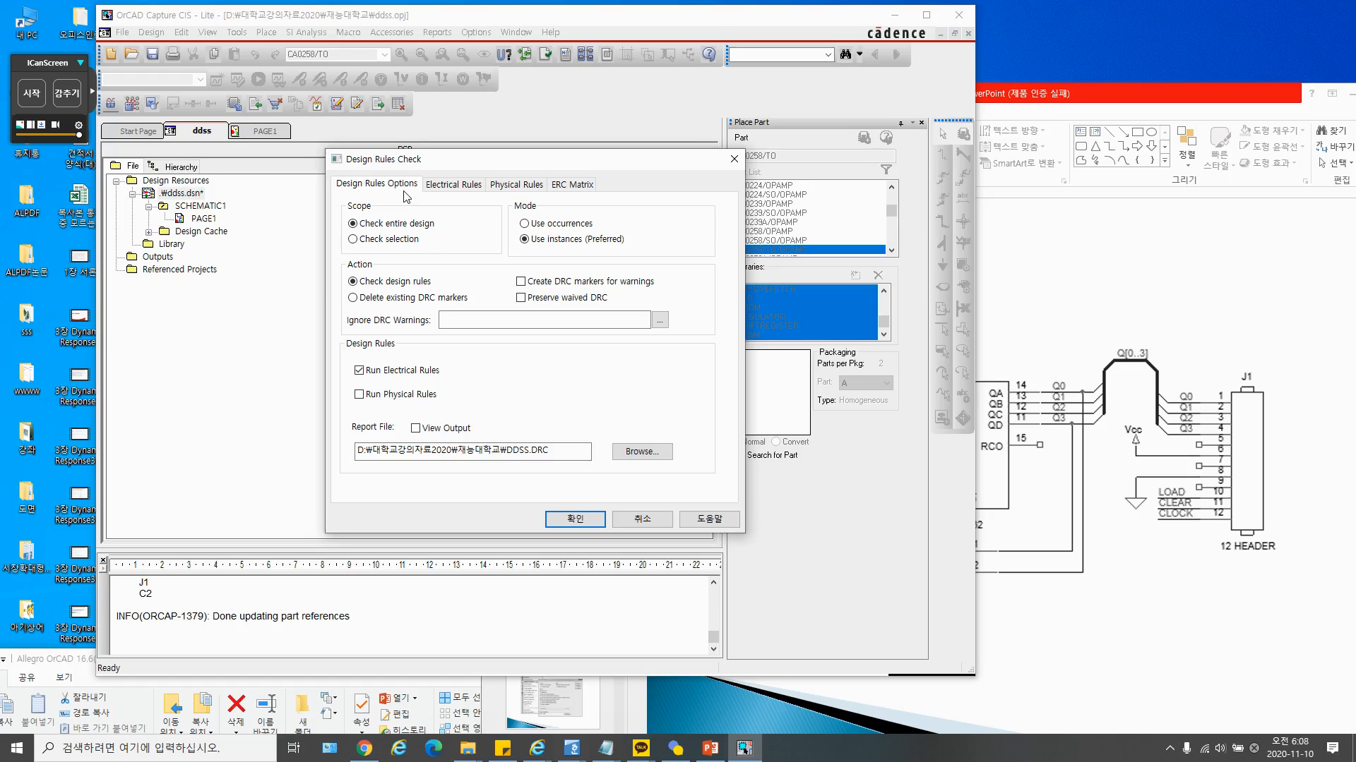
left_click(522, 282)
left_click(522, 283)
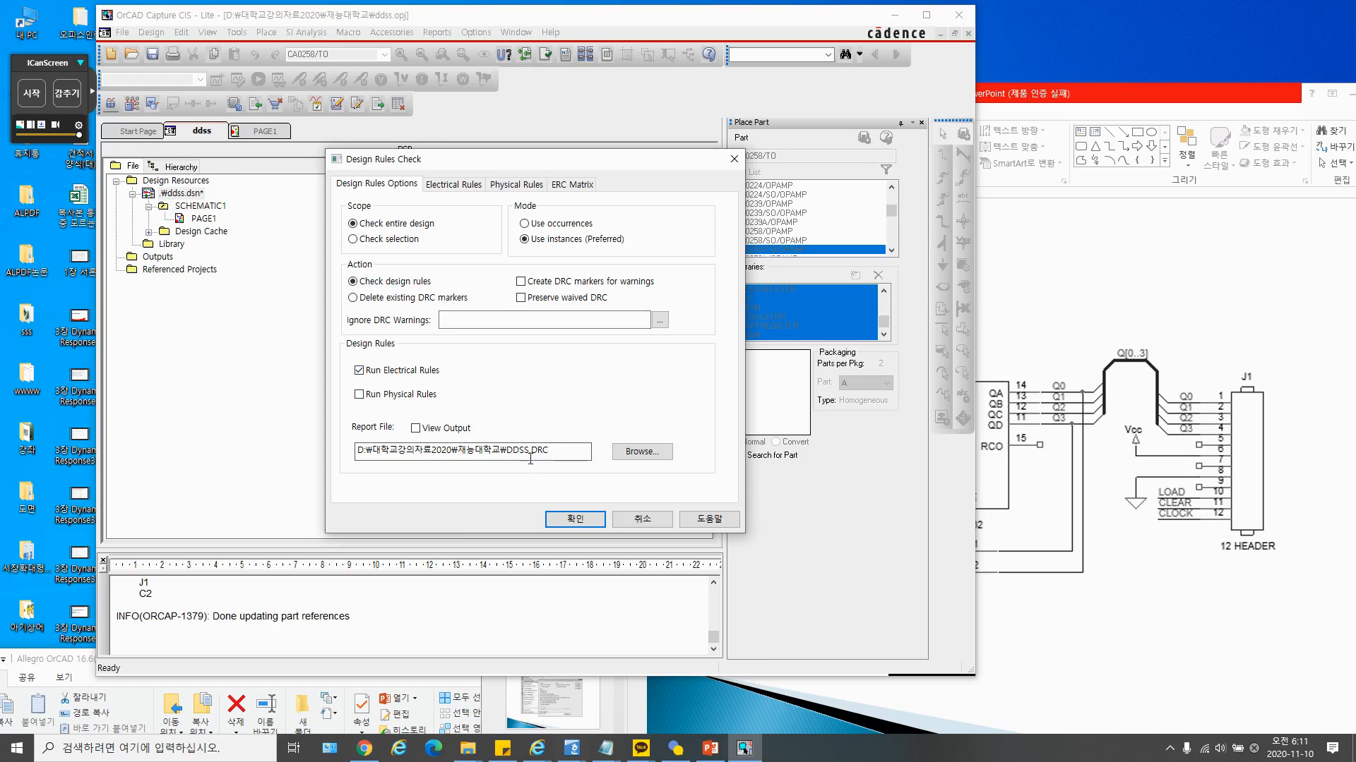
left_click_drag(529, 452, 550, 452)
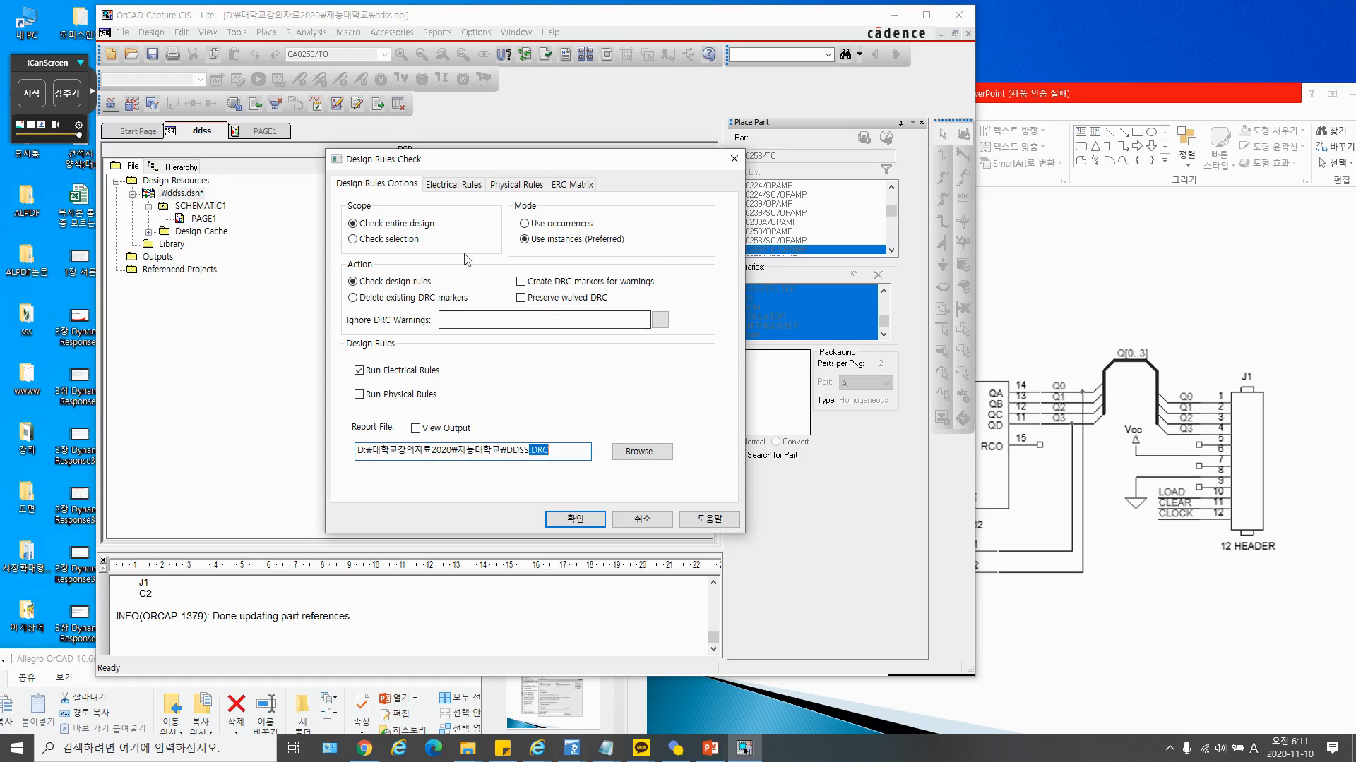
Review the Electrical Rules of the Design Rules Check and underline the duplicate net names check with the on-screen pen
left_click(466, 195)
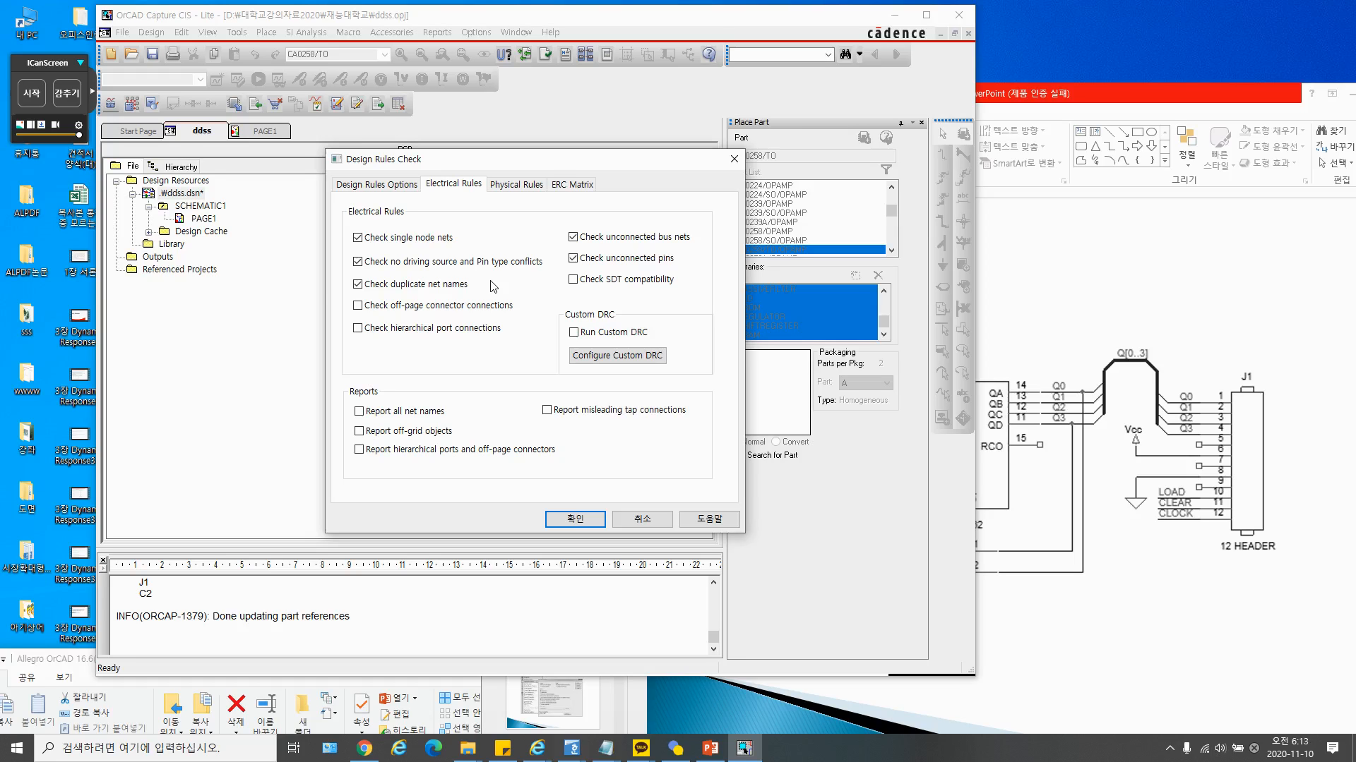
left_click(36, 98)
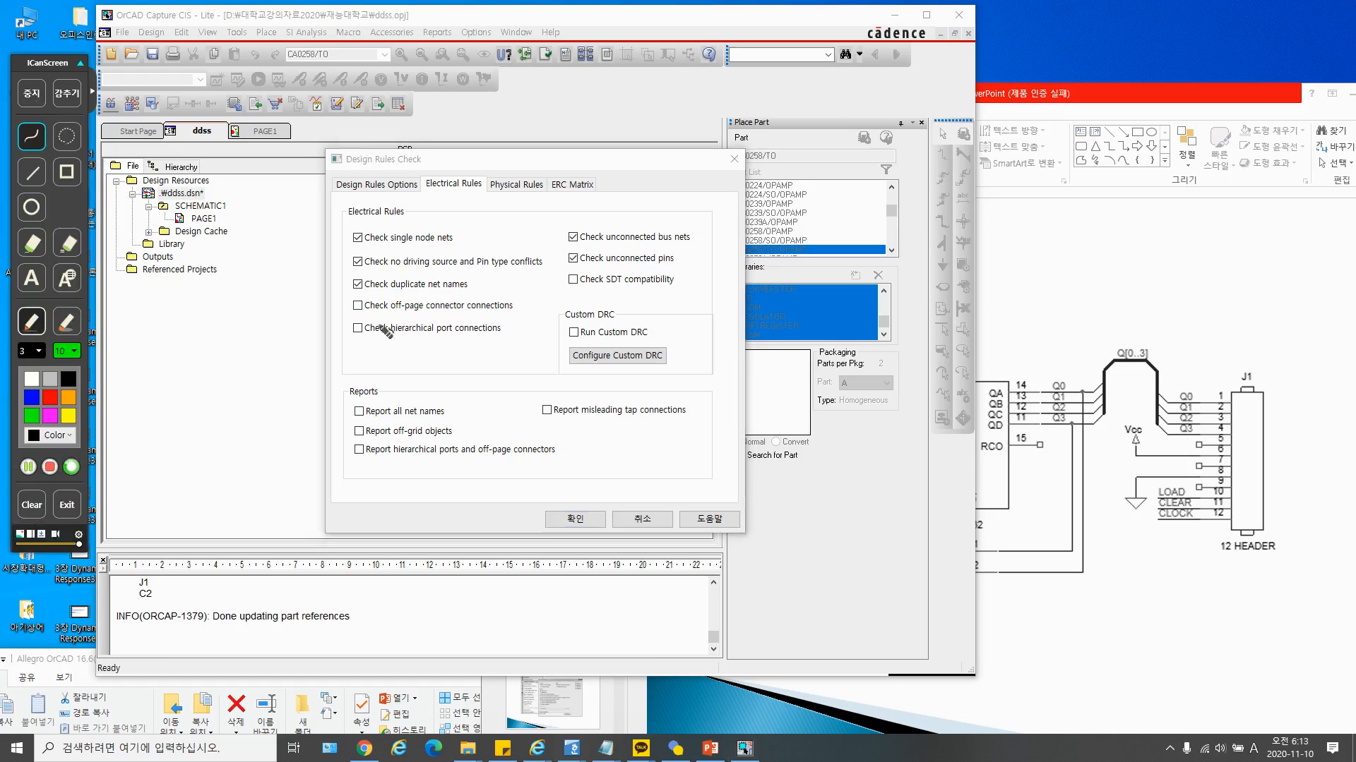
left_click_drag(396, 290, 468, 289)
left_click(35, 98)
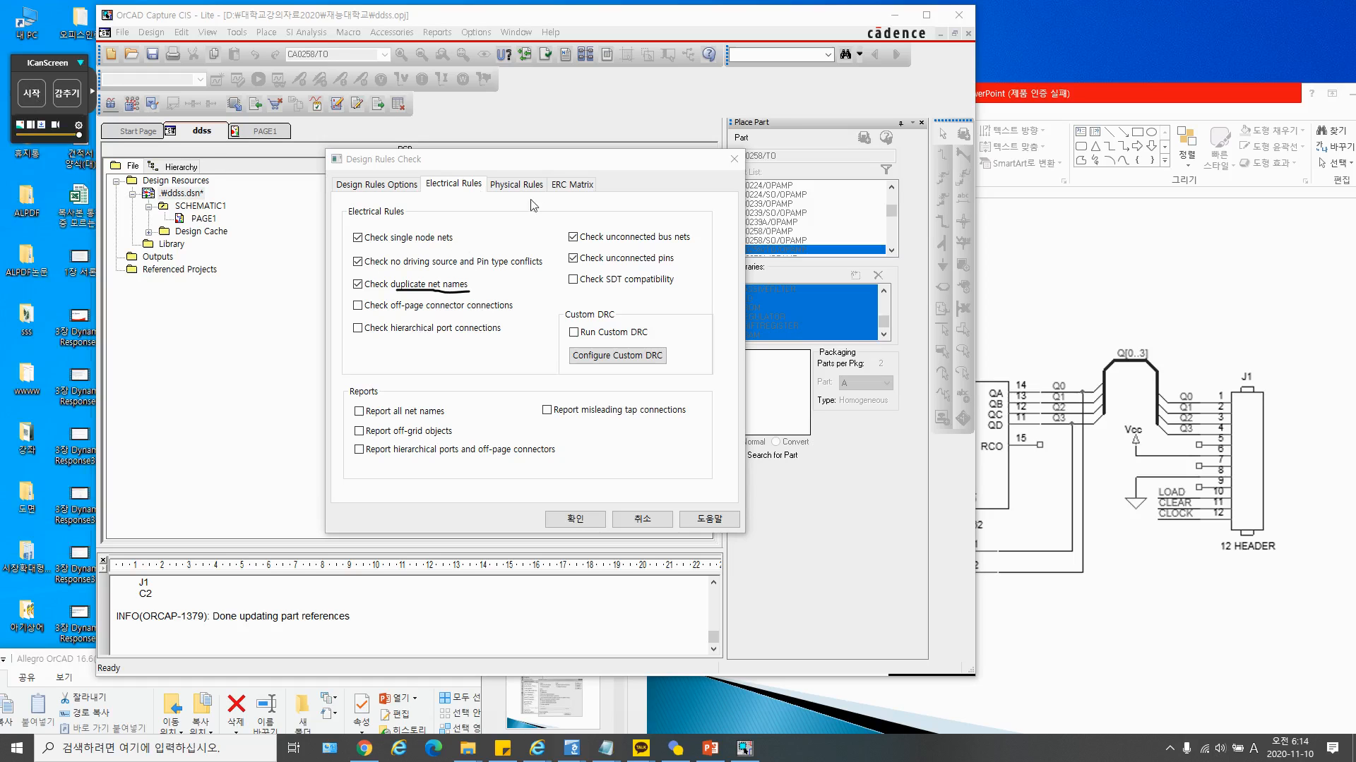
Erase the pen underline and review the Physical Rules and report options of the Design Rules Check
left_click(519, 185)
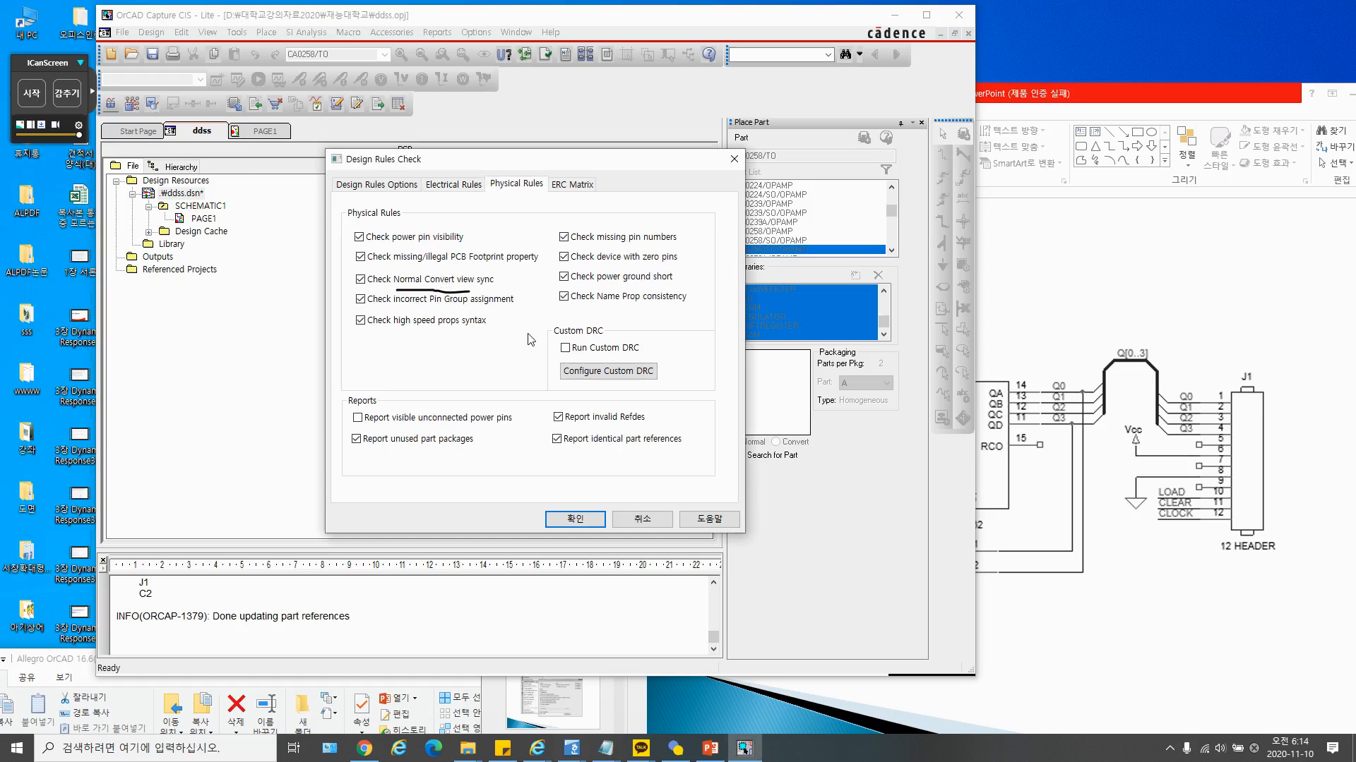
left_click(35, 96)
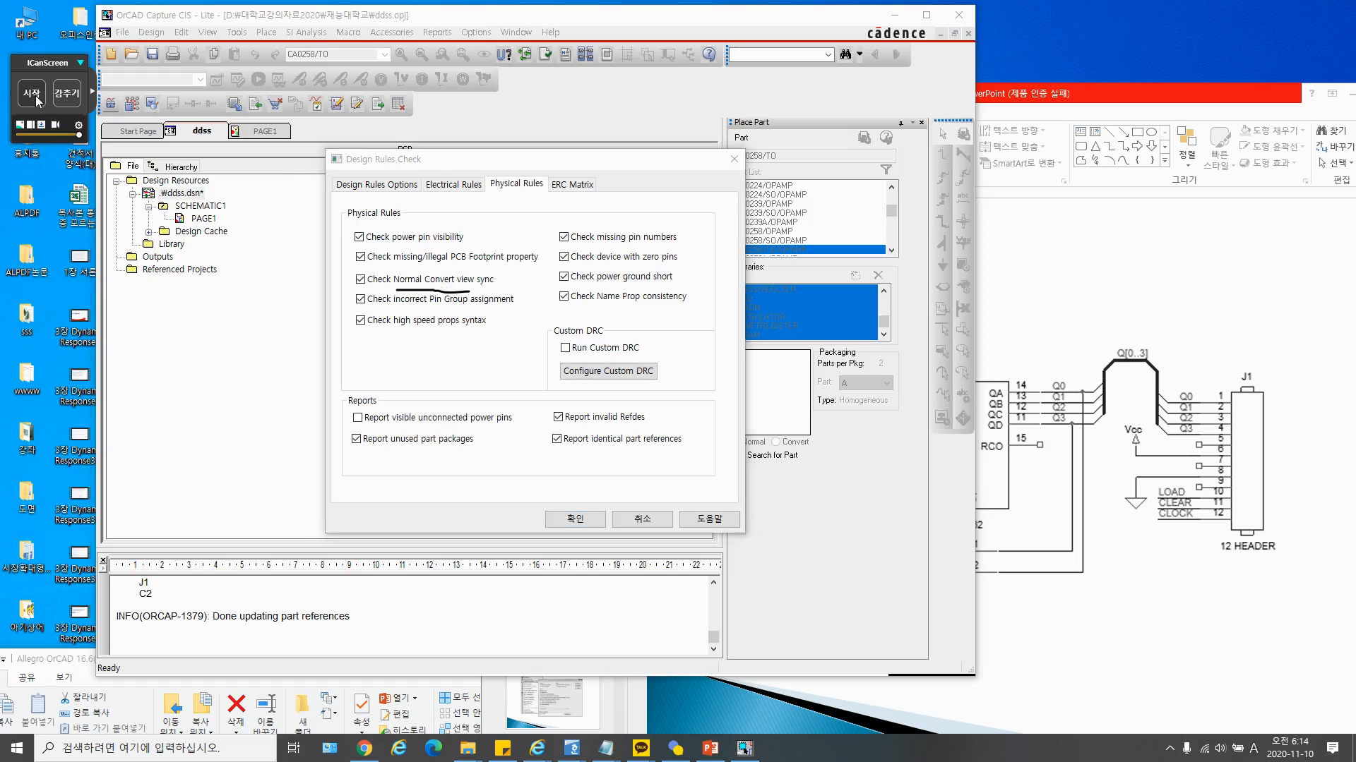
left_click(69, 243)
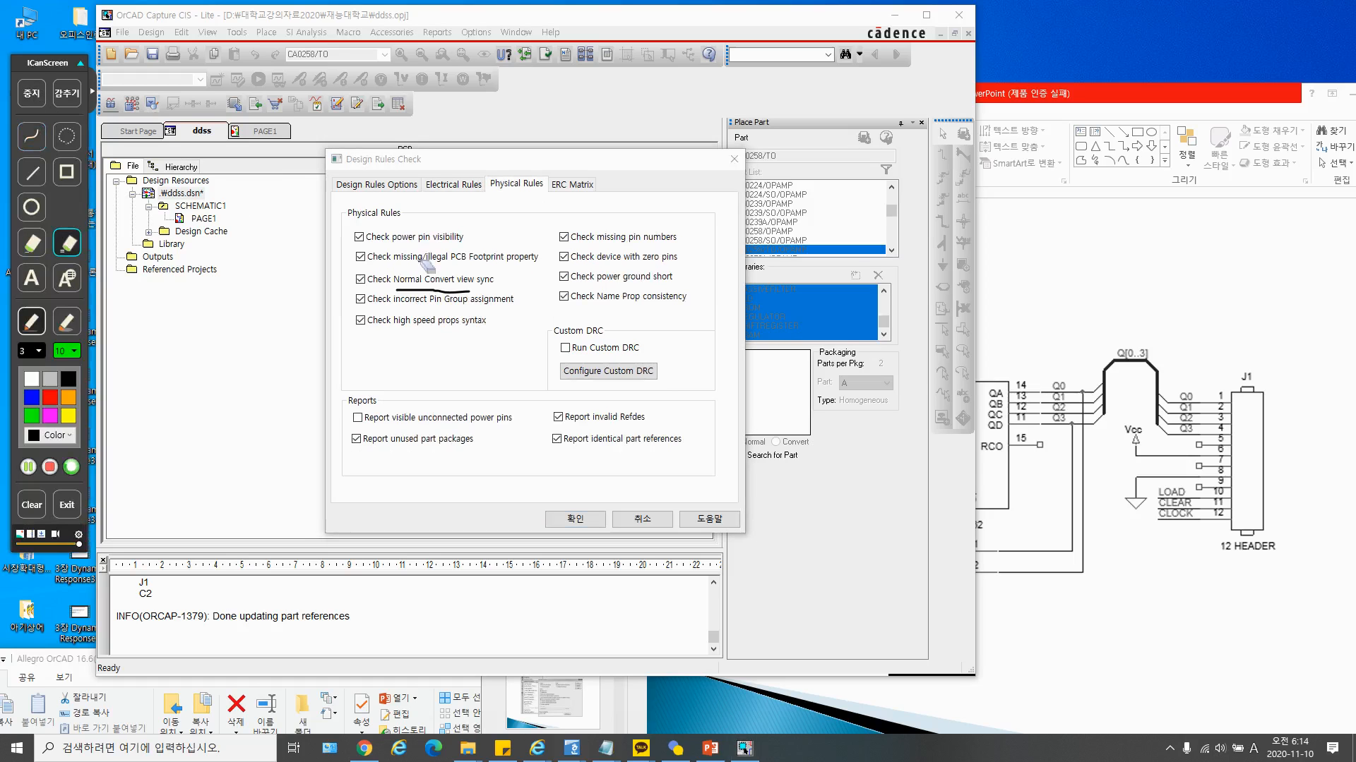
left_click(432, 289)
left_click(31, 92)
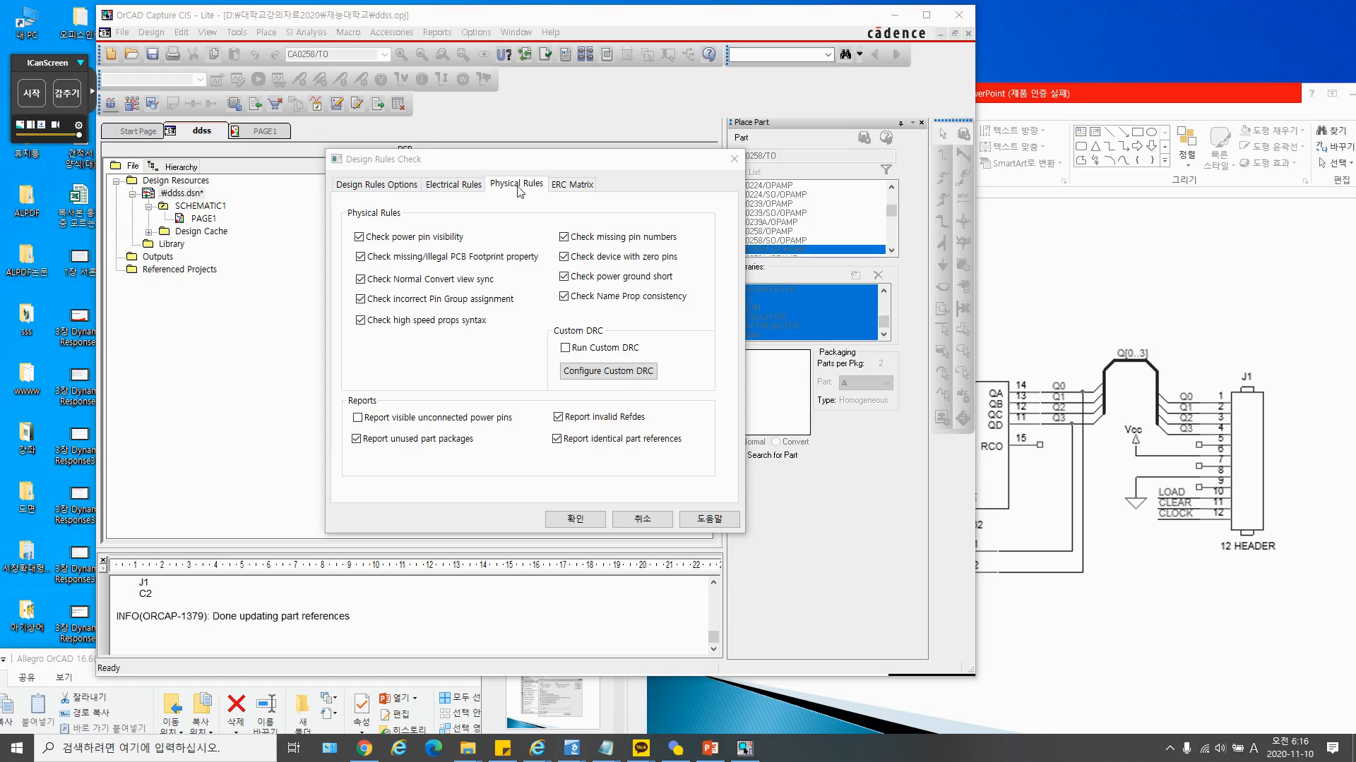
Review the ERC Matrix, cycle the Output–Bidirectional cell through its settings, and run the Design Rules Check on ddss.dsn
left_click(572, 183)
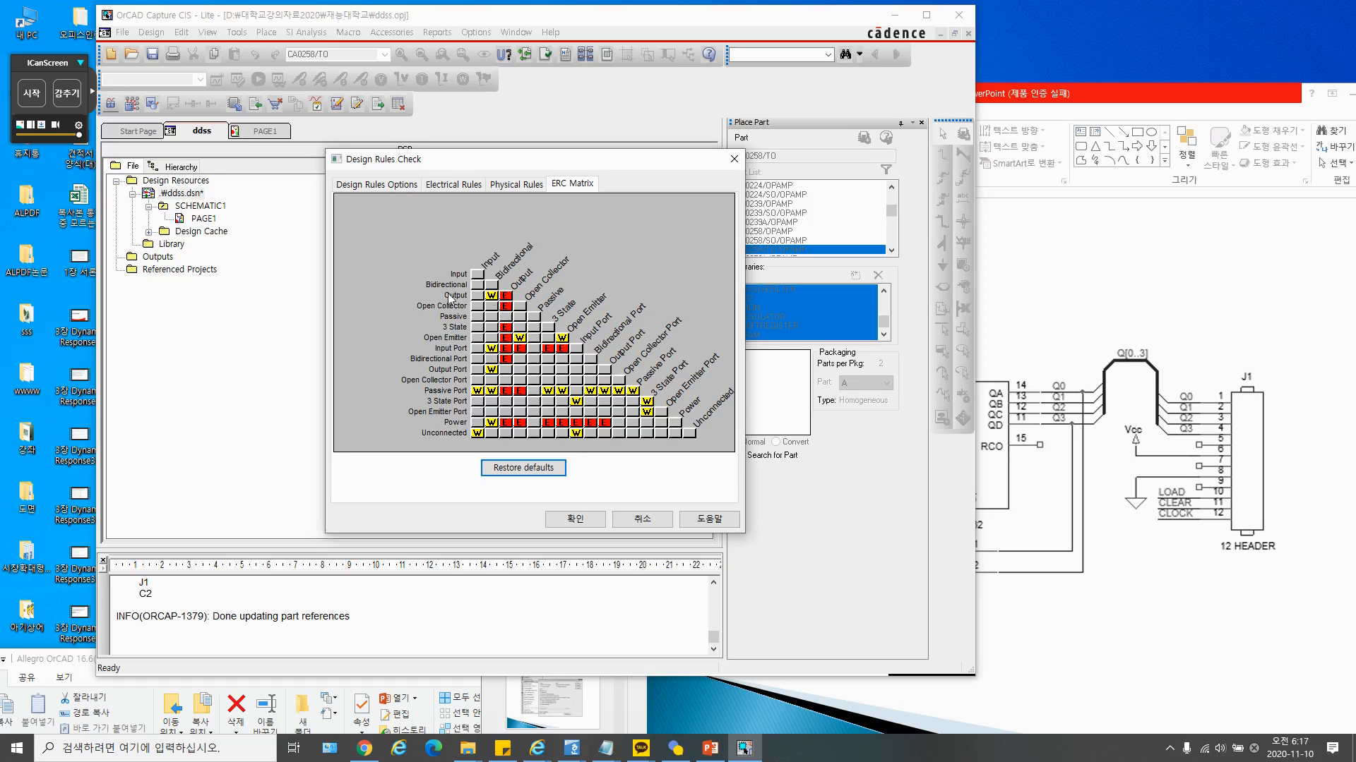
left_click(493, 296)
left_click(492, 296)
left_click(492, 296)
left_click(591, 523)
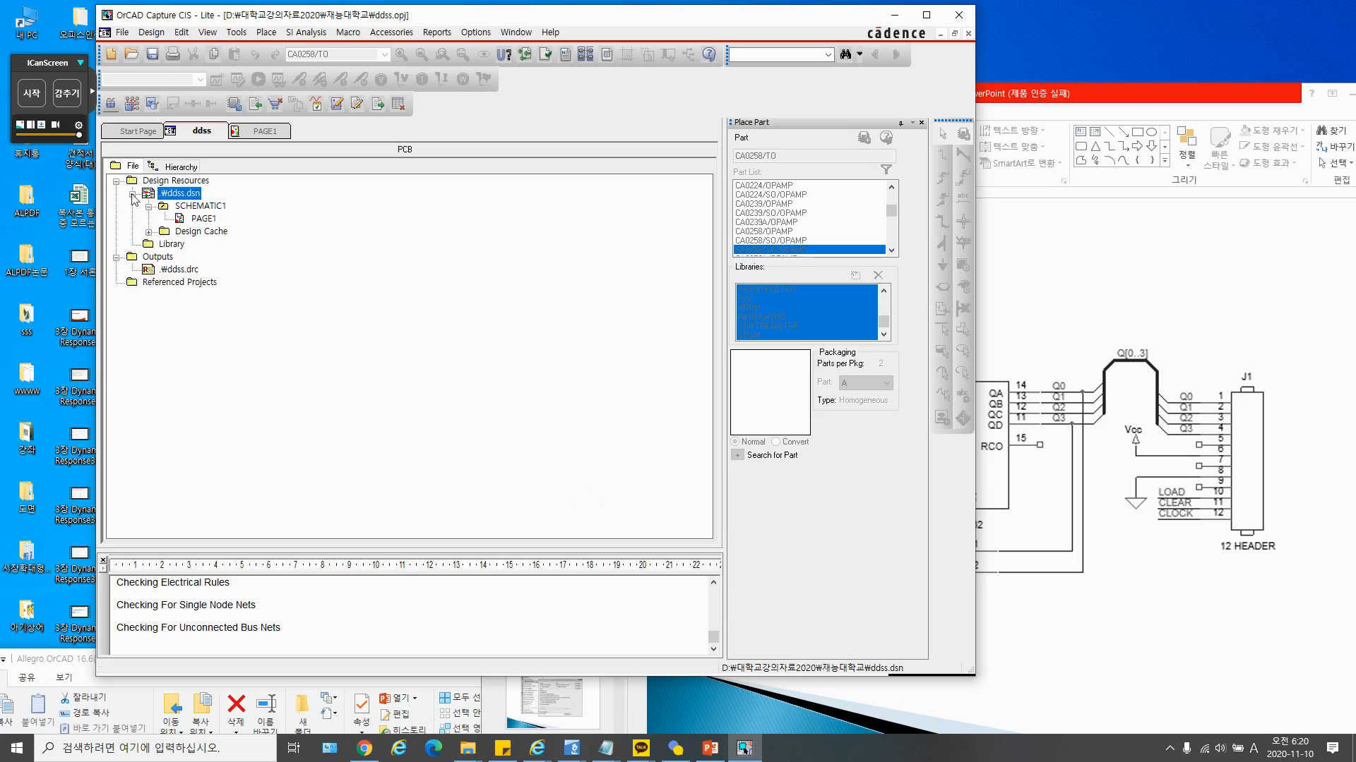
Open the ddss.drc report from Outputs and compare its check results with the session log
left_click(185, 271)
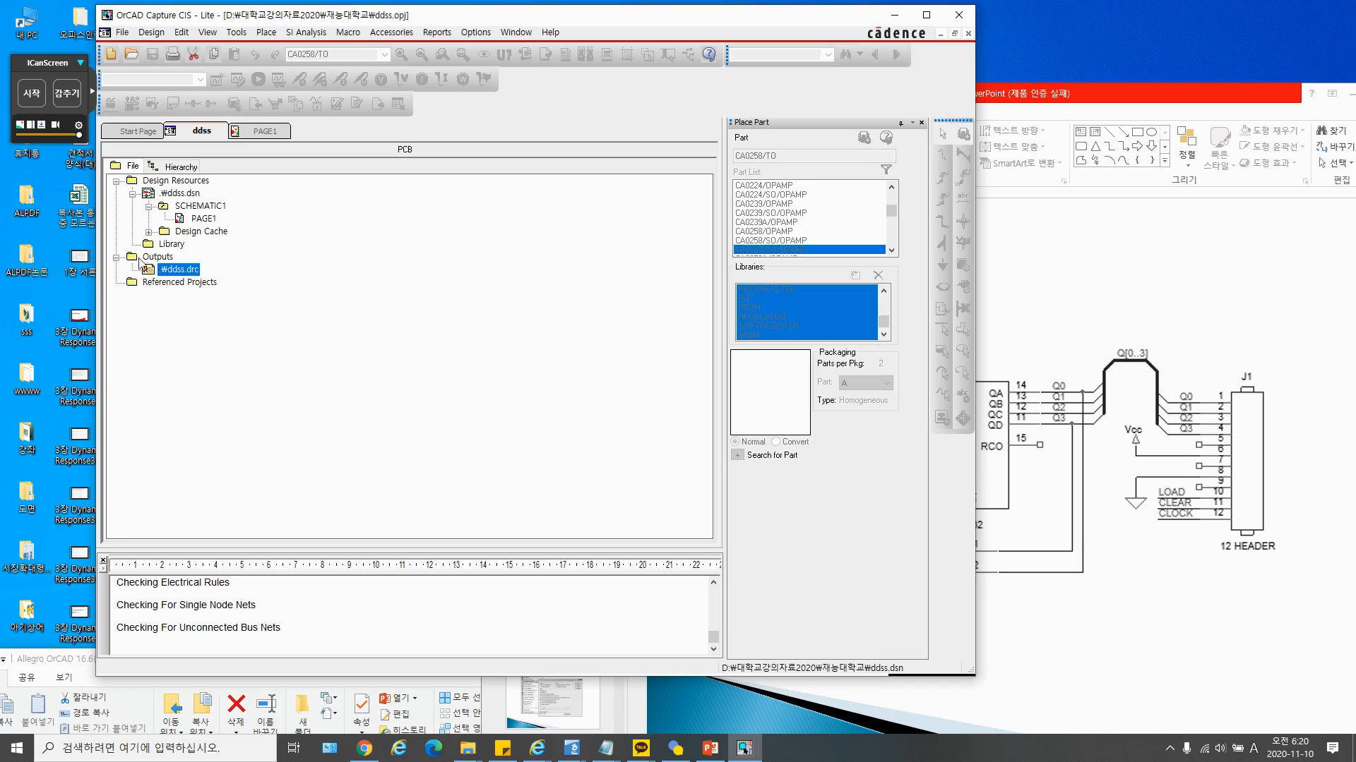
double_click(177, 270)
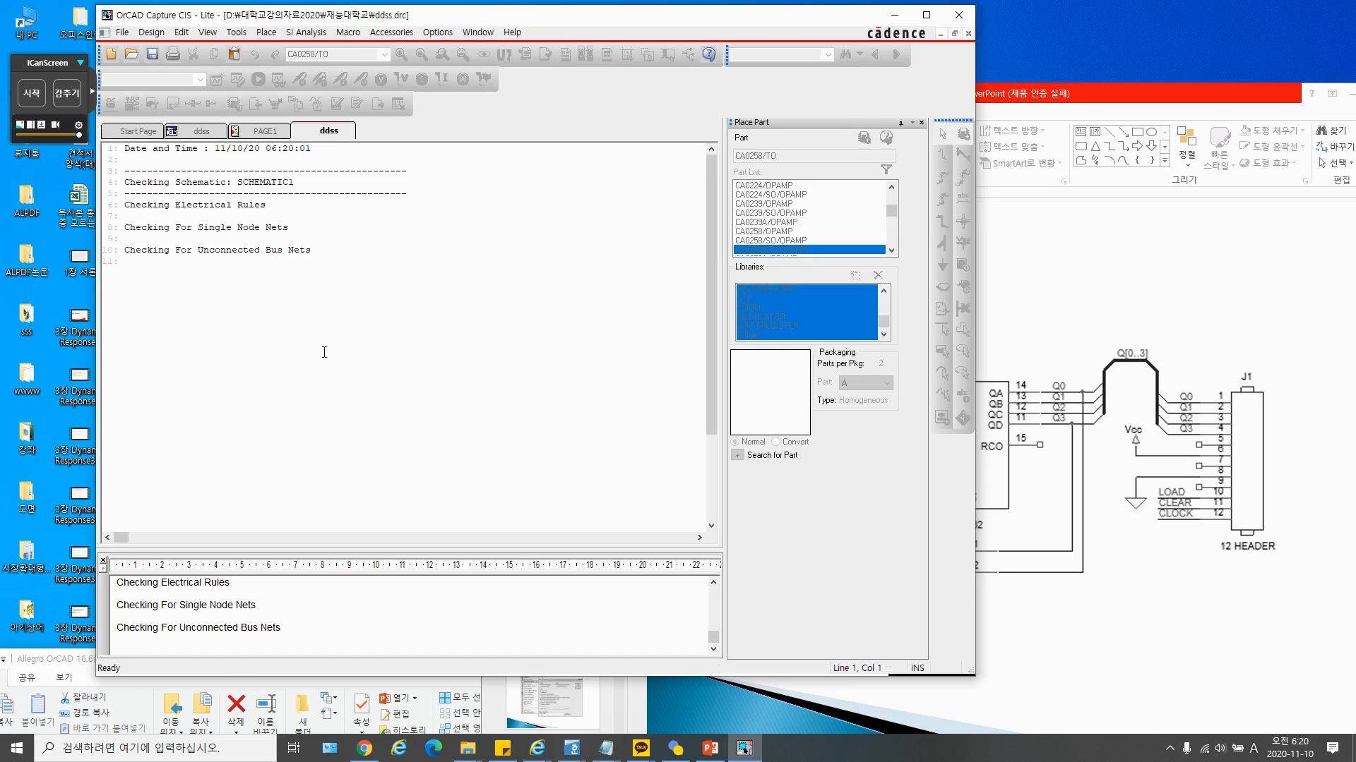
left_click_drag(318, 630, 106, 579)
scroll(186, 619, "up", 2)
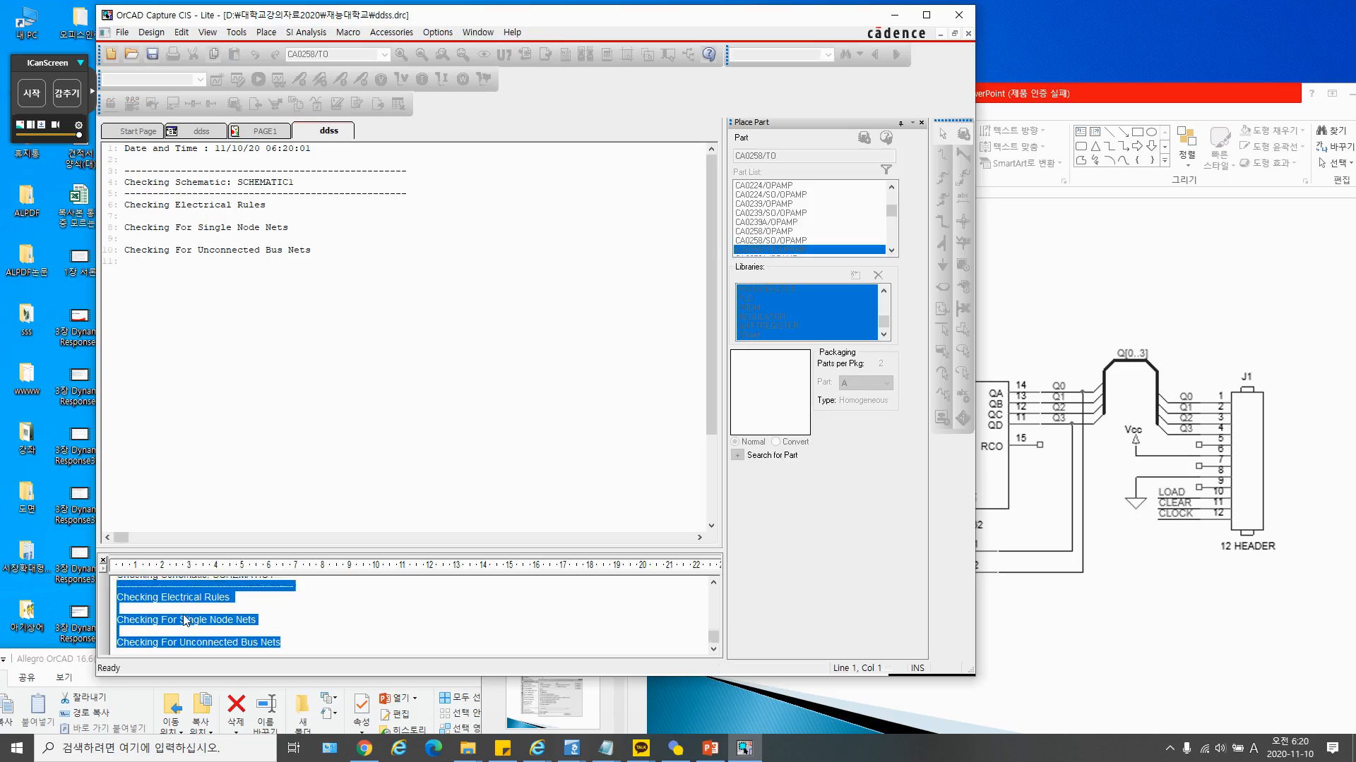
scroll(186, 619, "down", 2)
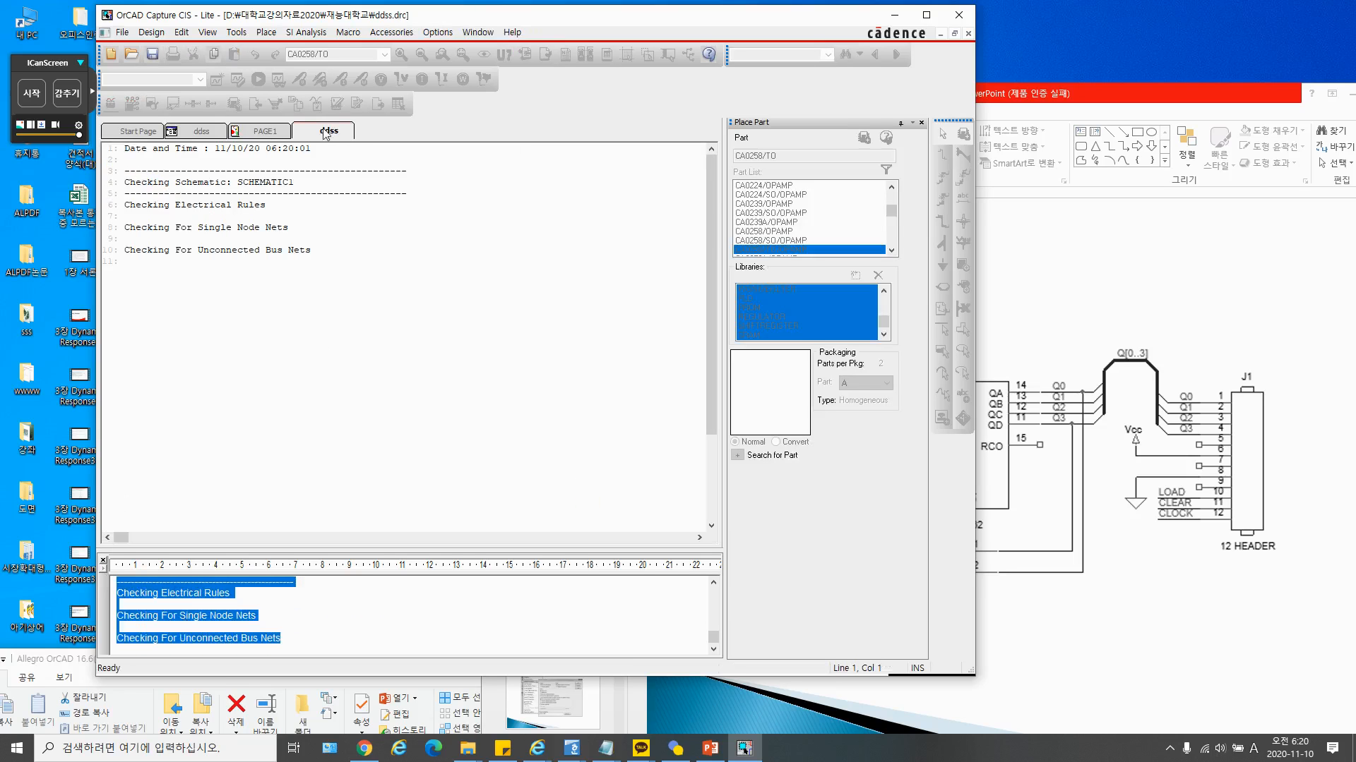
left_click(192, 132)
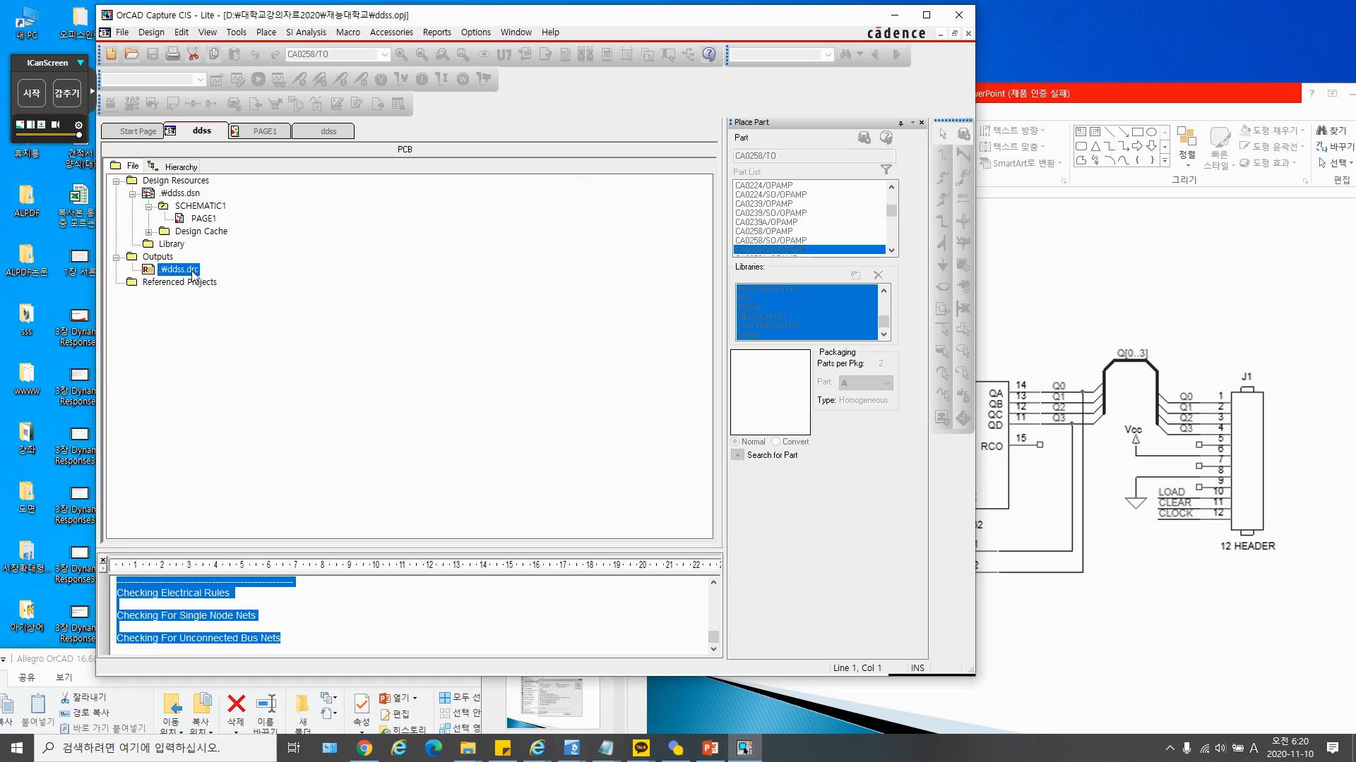
double_click(192, 276)
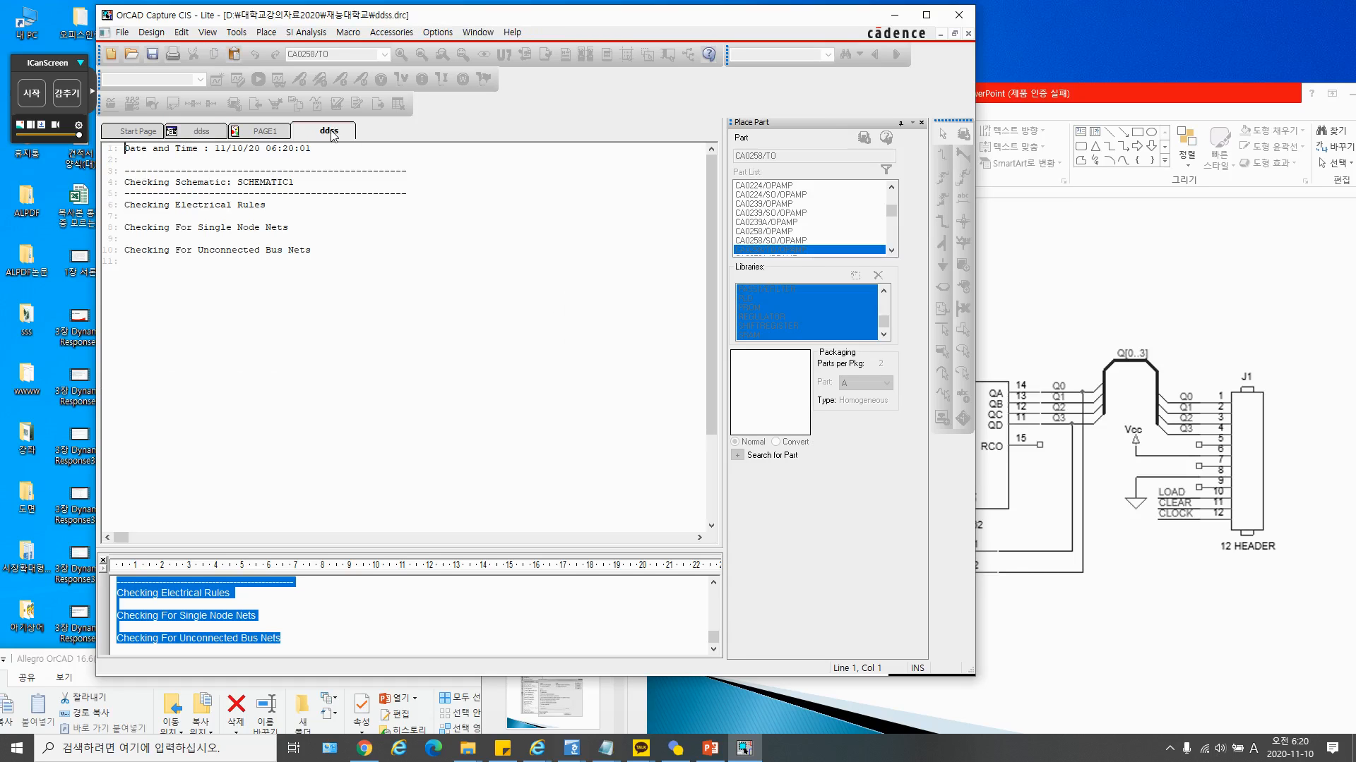
left_click_drag(329, 255, 61, 151)
left_click(231, 262)
Bend the lower end of the vertical Q3 wire on PAGE1 into a jog near input pin 1 of the 74LS00 gate
left_click(262, 132)
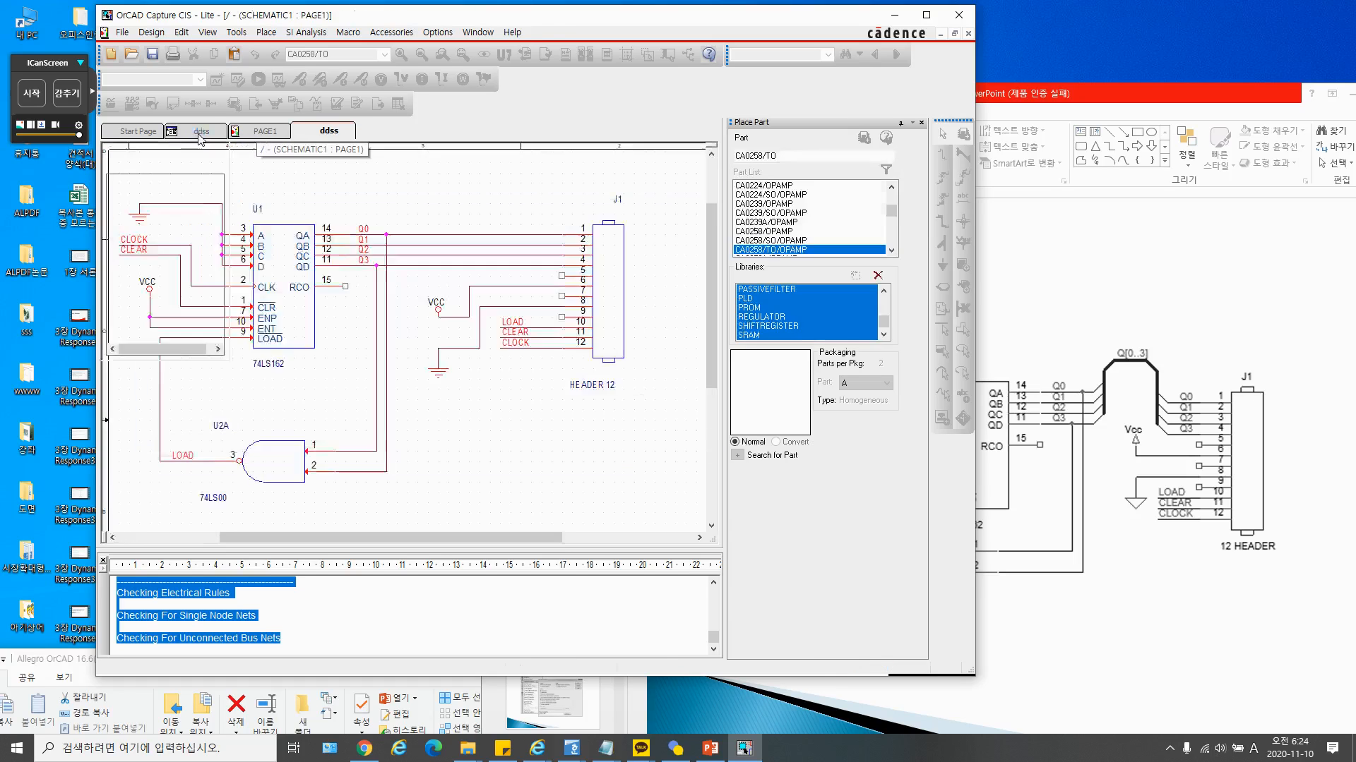
left_click(202, 131)
left_click(254, 133)
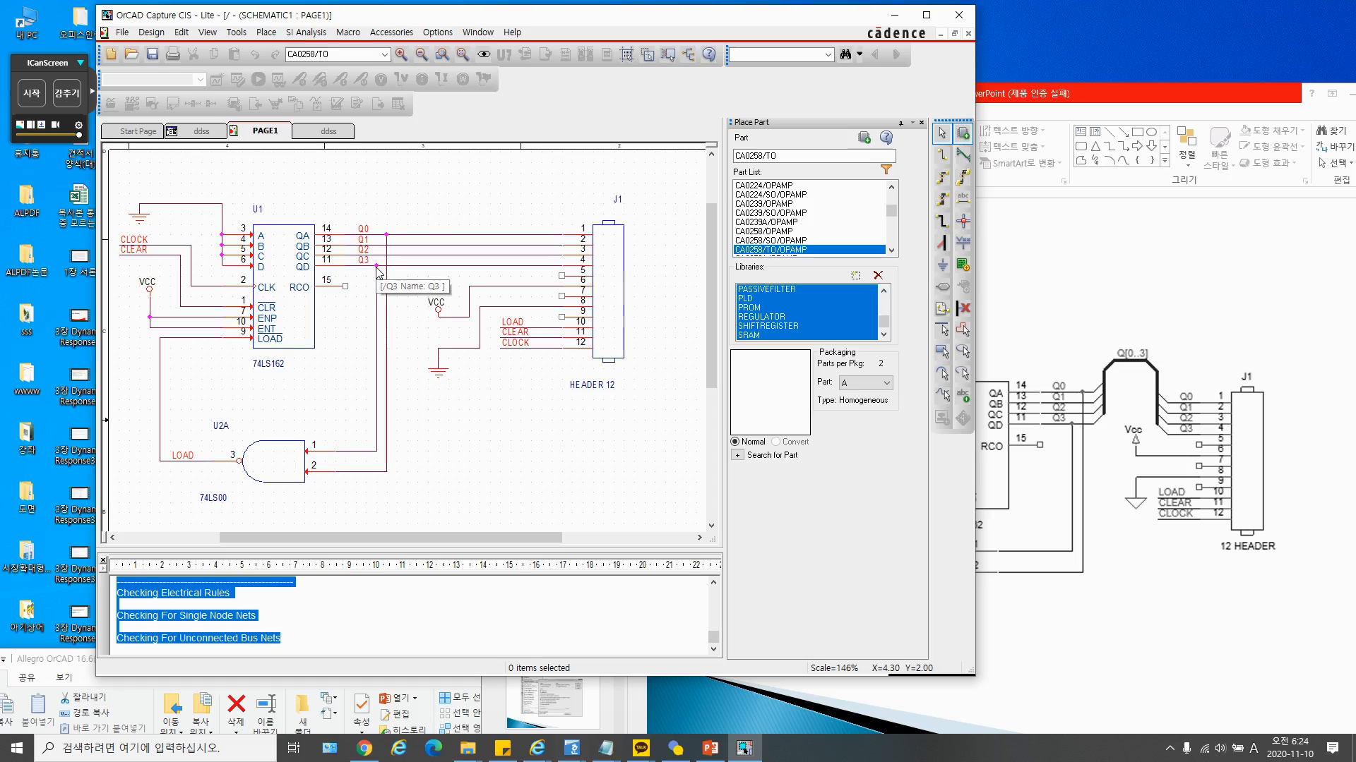
left_click(377, 293)
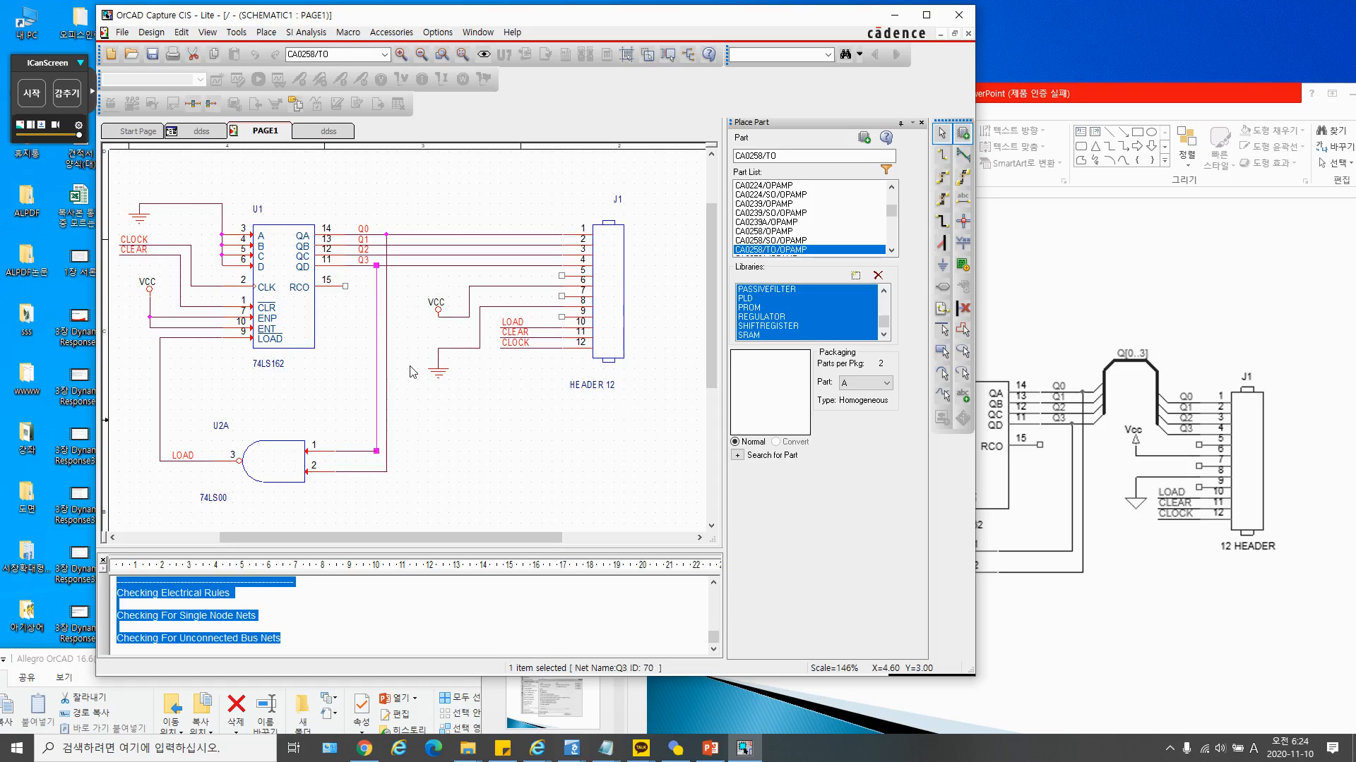
left_click_drag(378, 452, 380, 426)
left_click(374, 439)
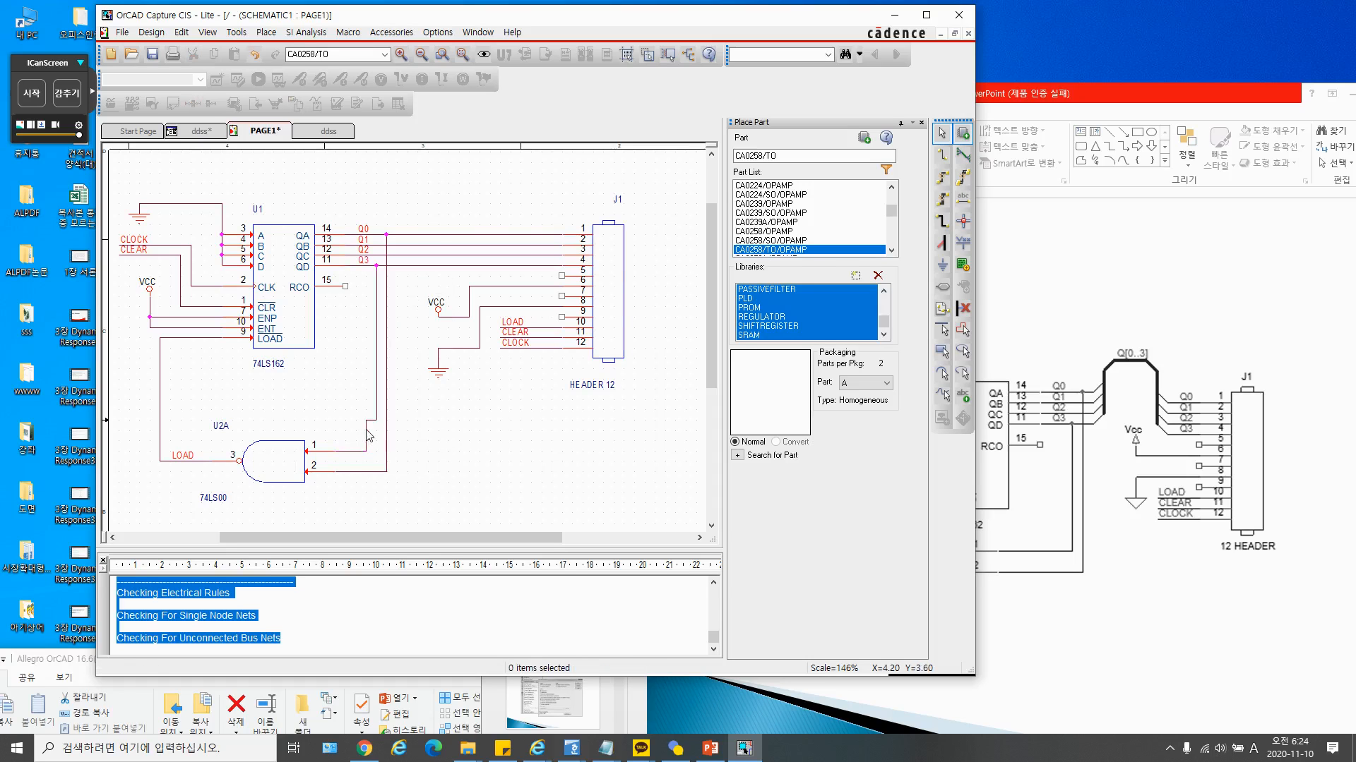
Delete the short vertical segment of the jogged Q3 wire to break the connection to pin 1 of the 74LS00 gate
left_click(366, 430)
scroll(449, 481, "up", 2)
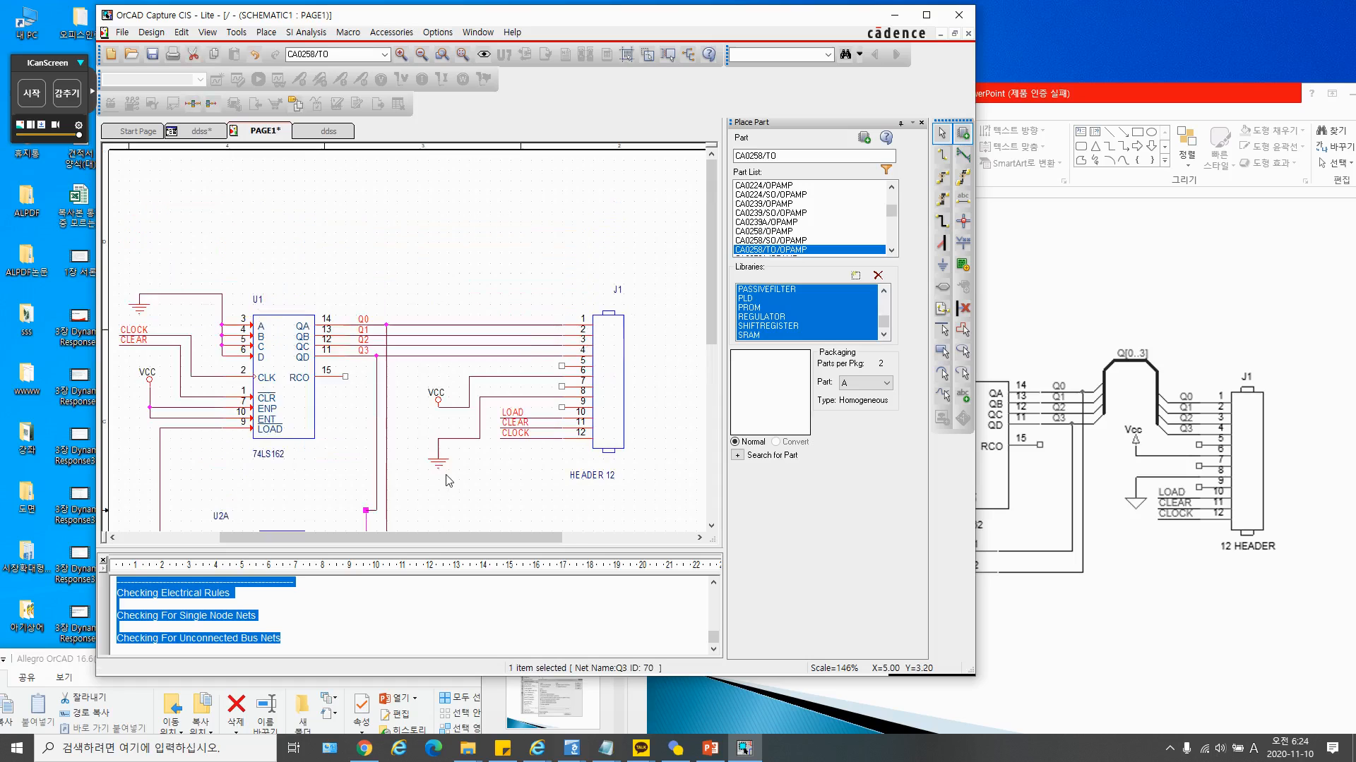
scroll(422, 442, "down", 1)
scroll(410, 445, "down", 1)
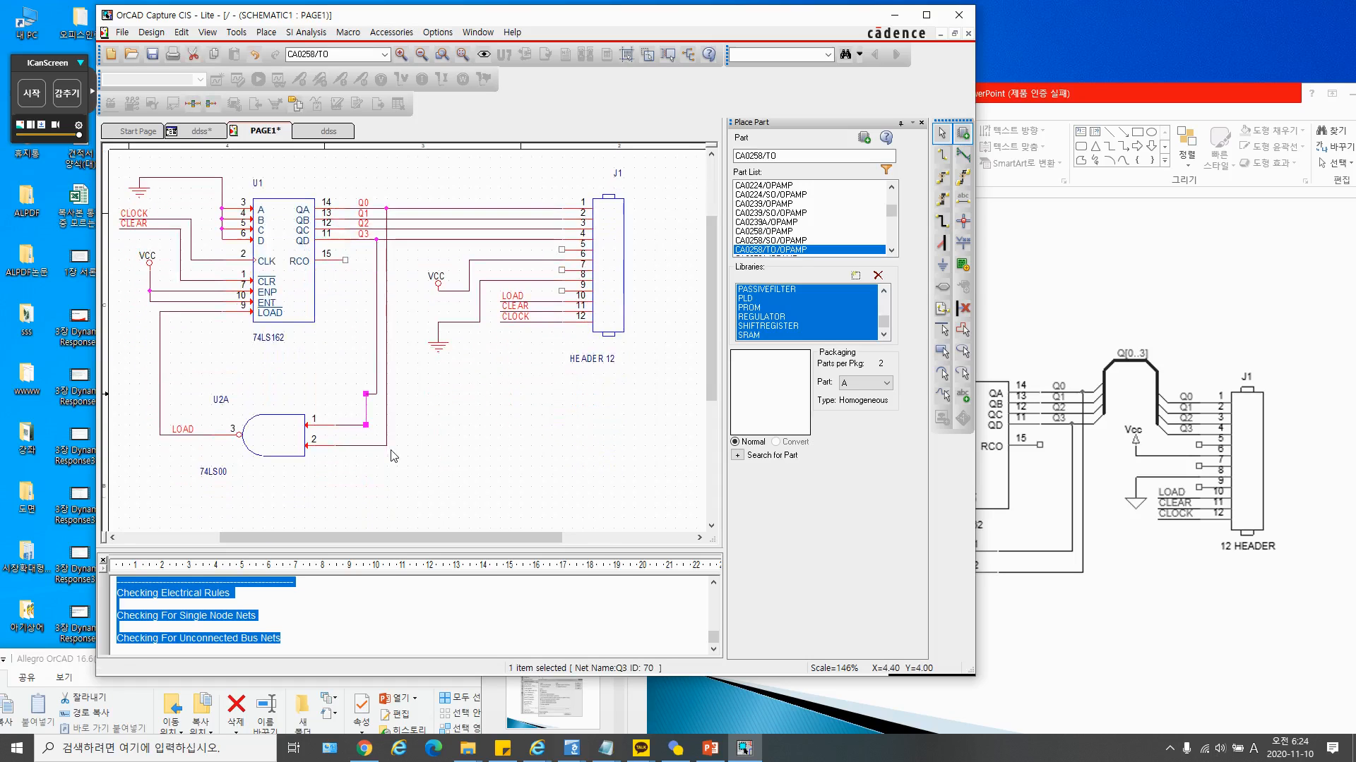
key("Delete")
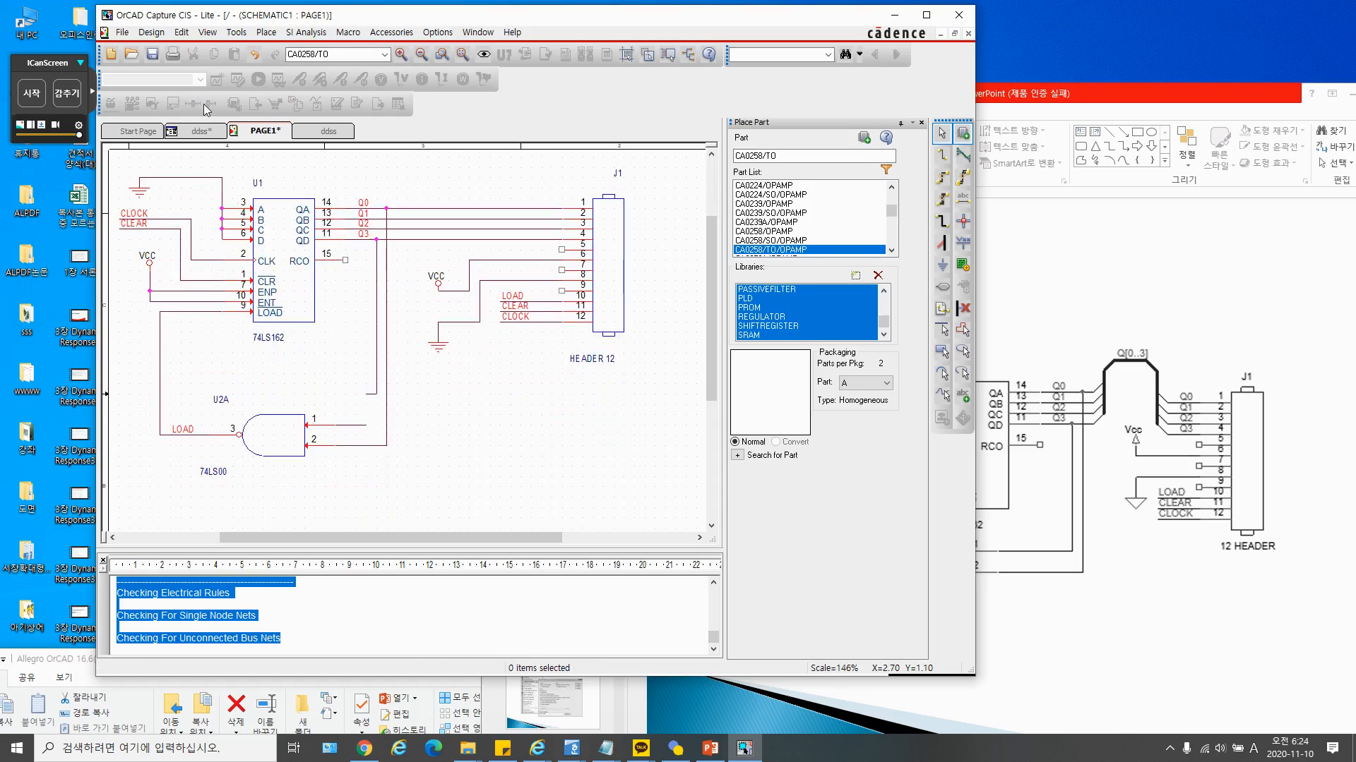
Run the Design Rules Check on the entire ddss.dsn again, accepting the undo warning and viewing the messages in the session log
left_click(200, 131)
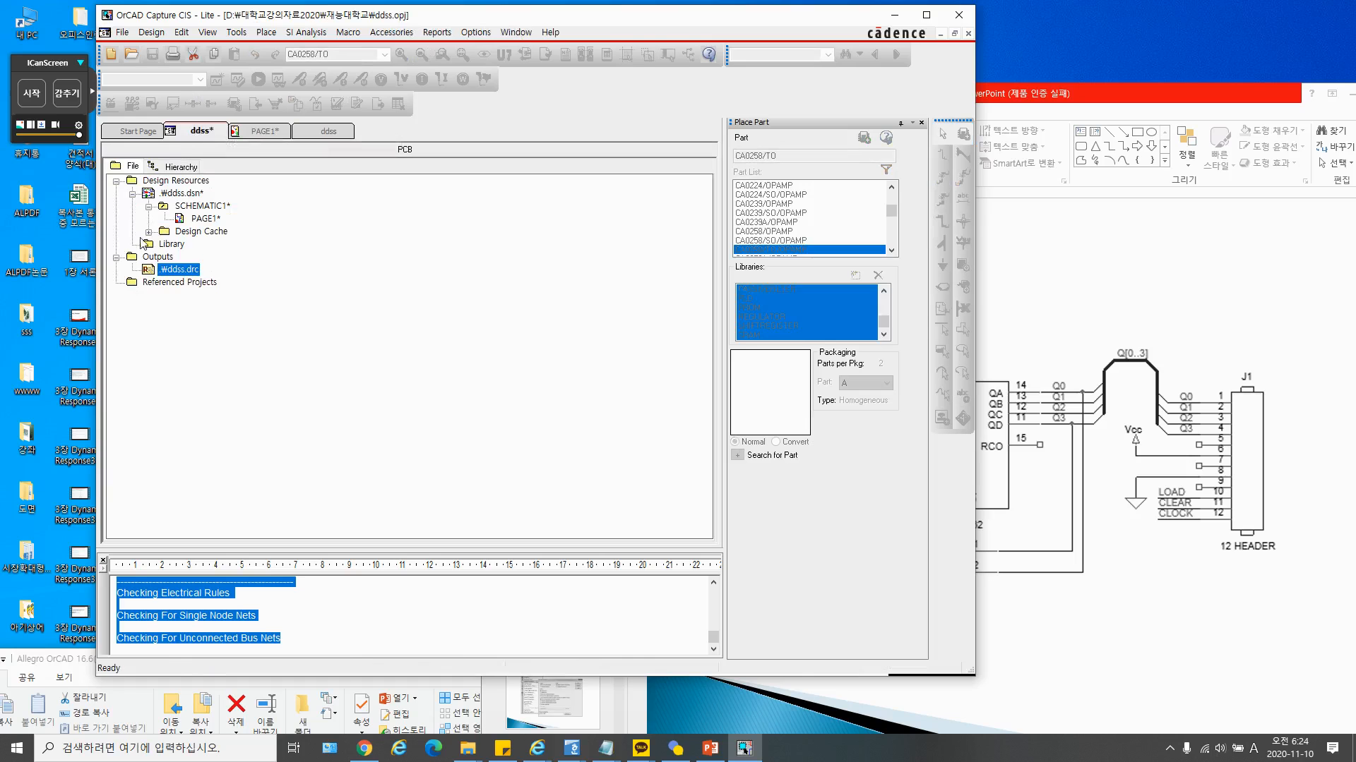
left_click(185, 194)
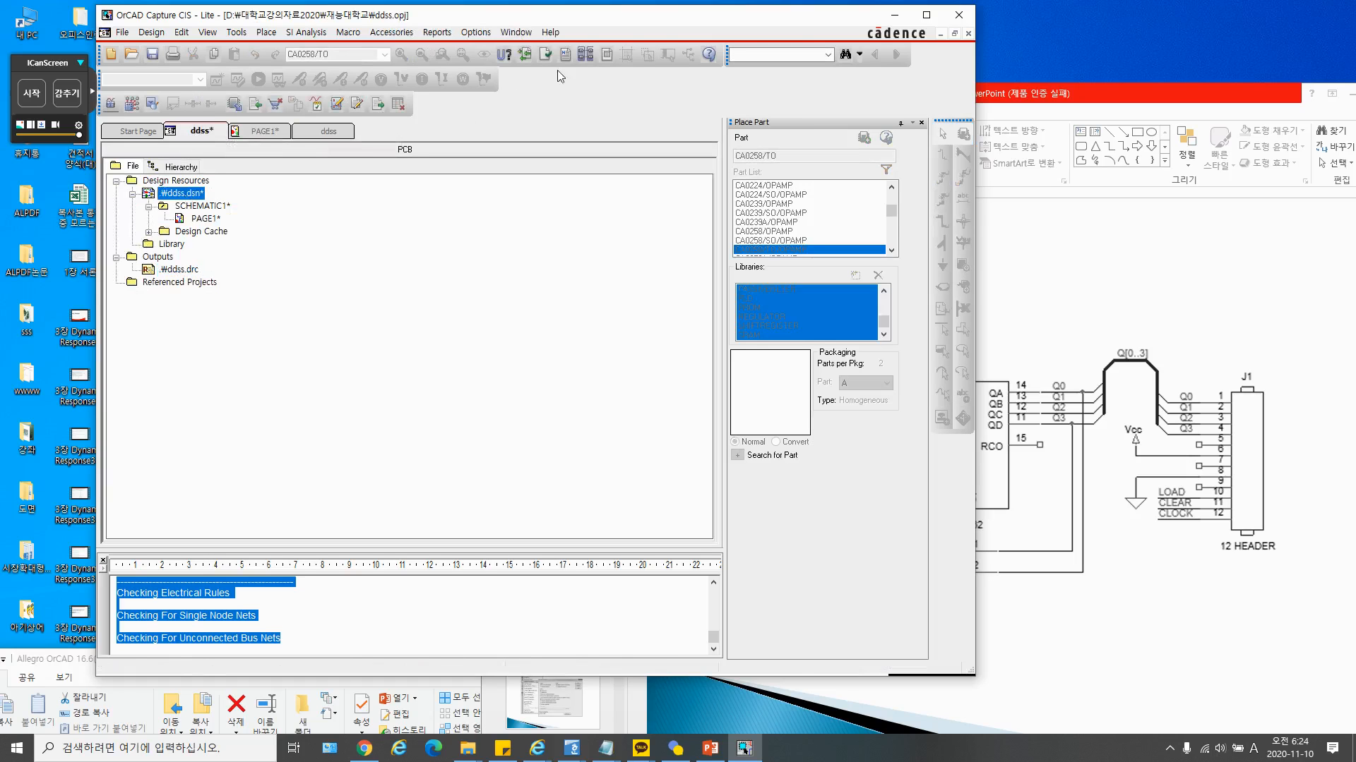
left_click(526, 54)
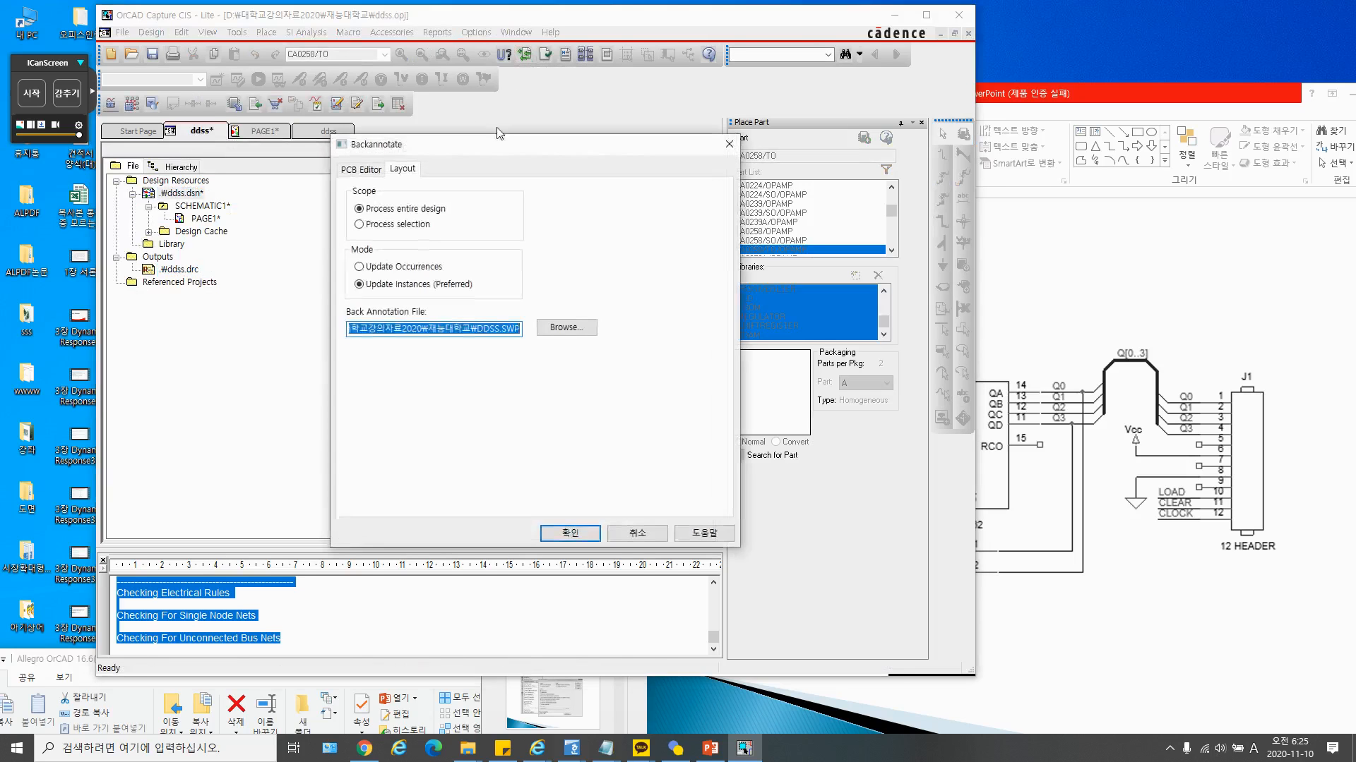
left_click(729, 144)
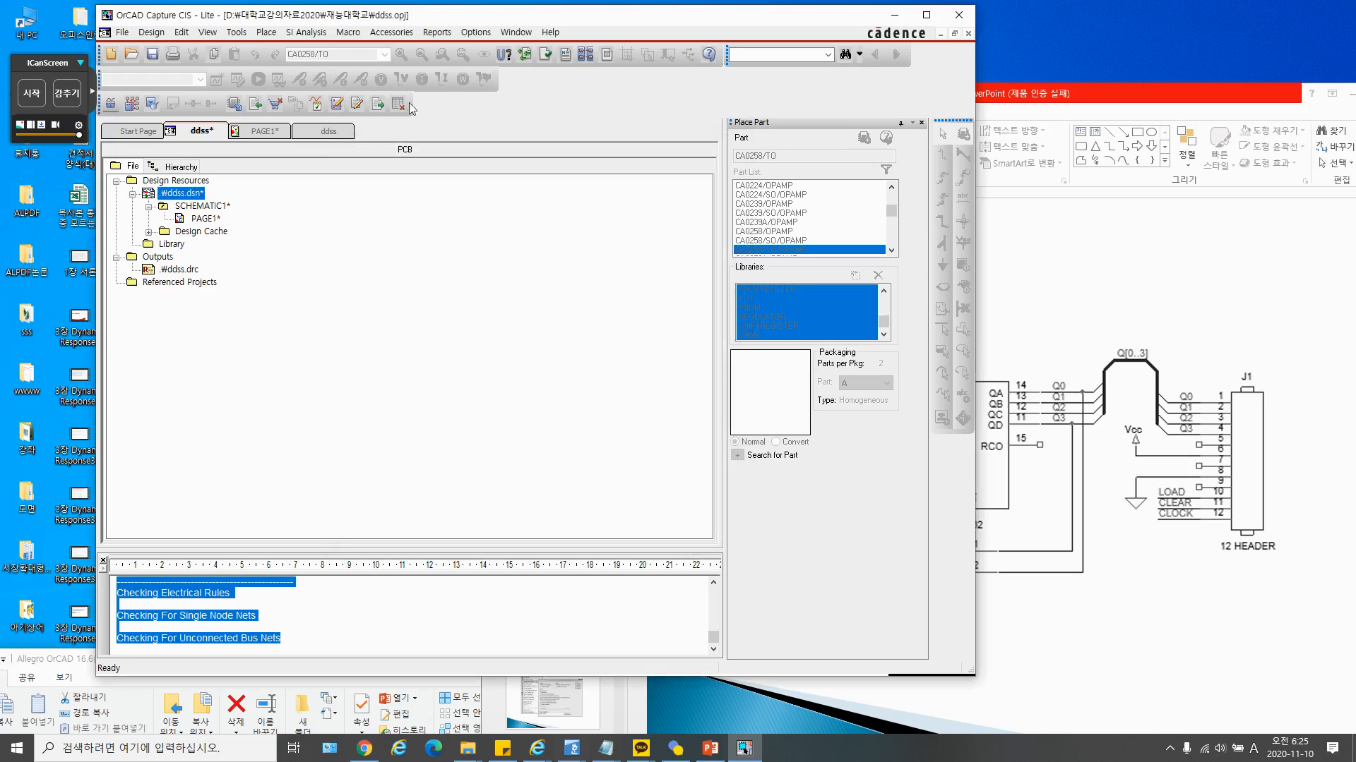
left_click(545, 55)
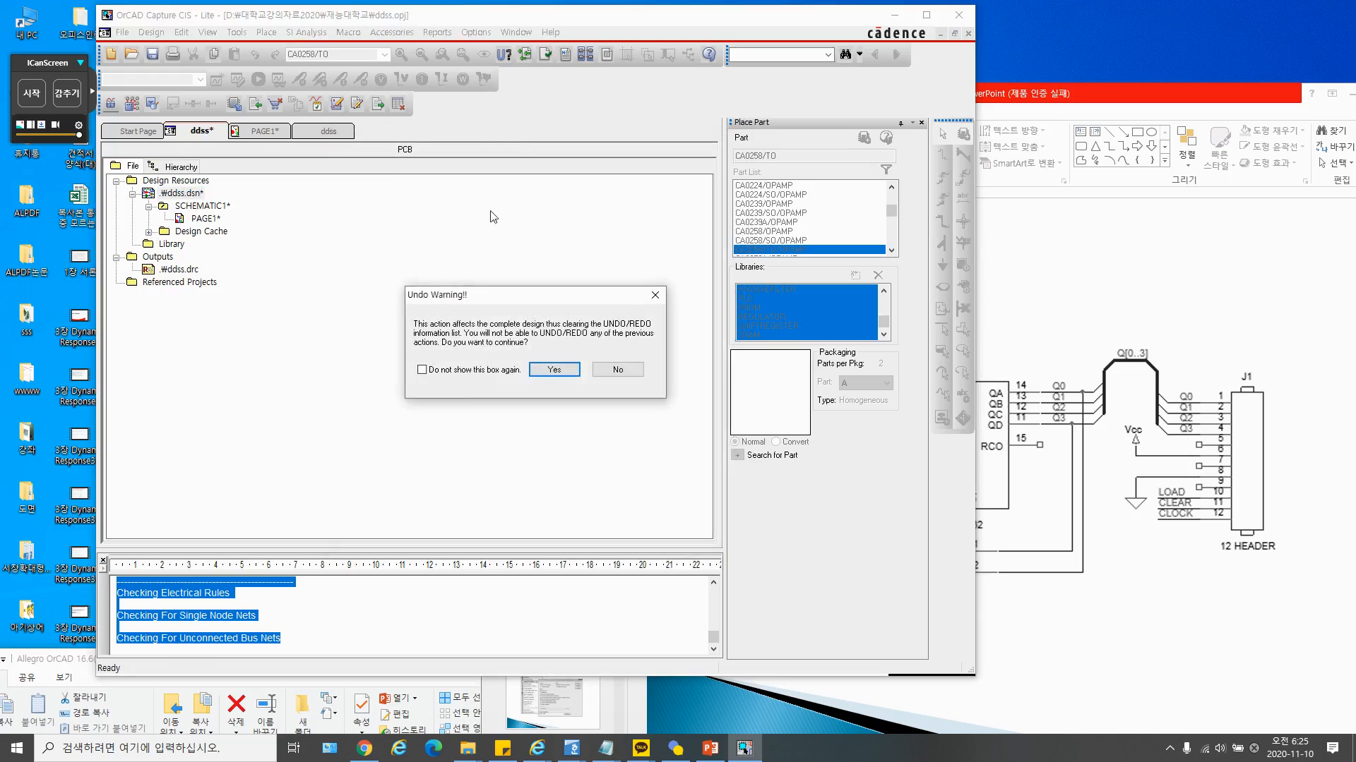
left_click(549, 369)
left_click(568, 375)
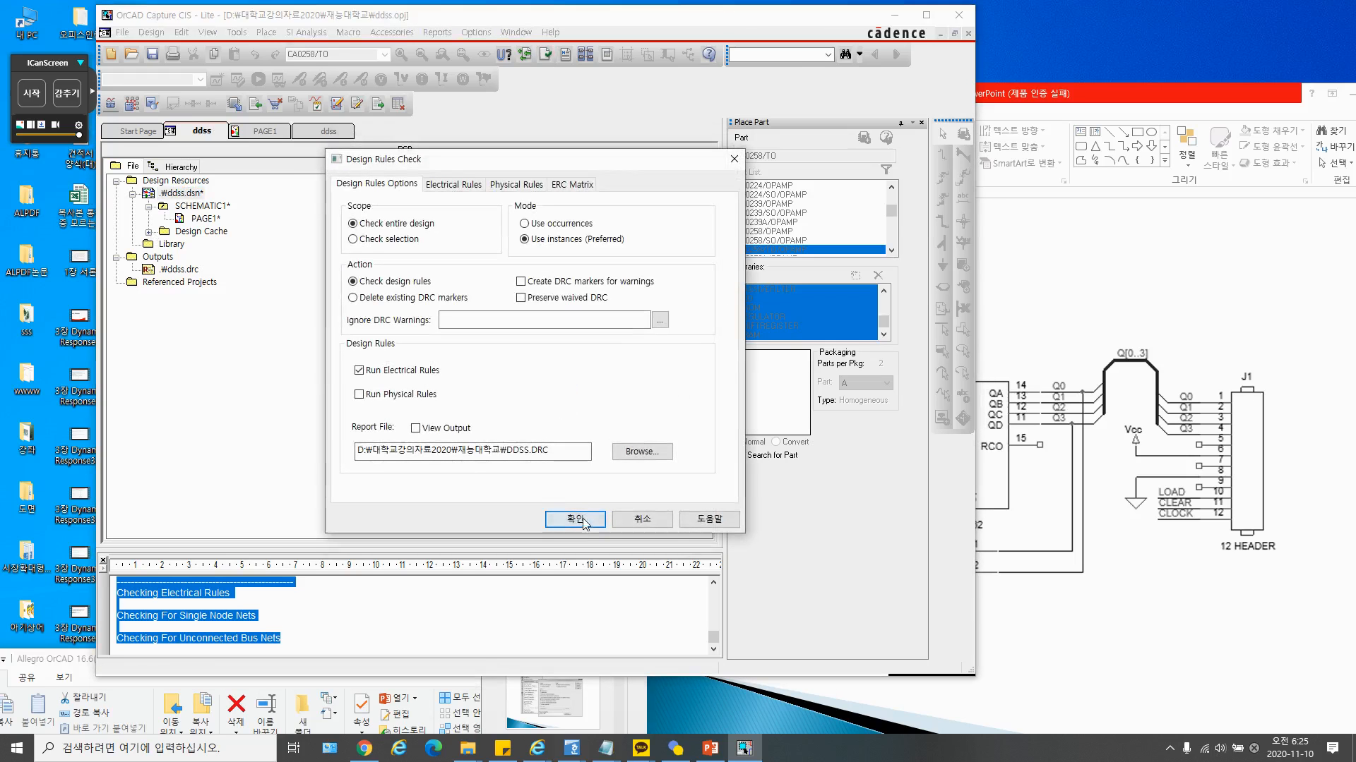
left_click(577, 519)
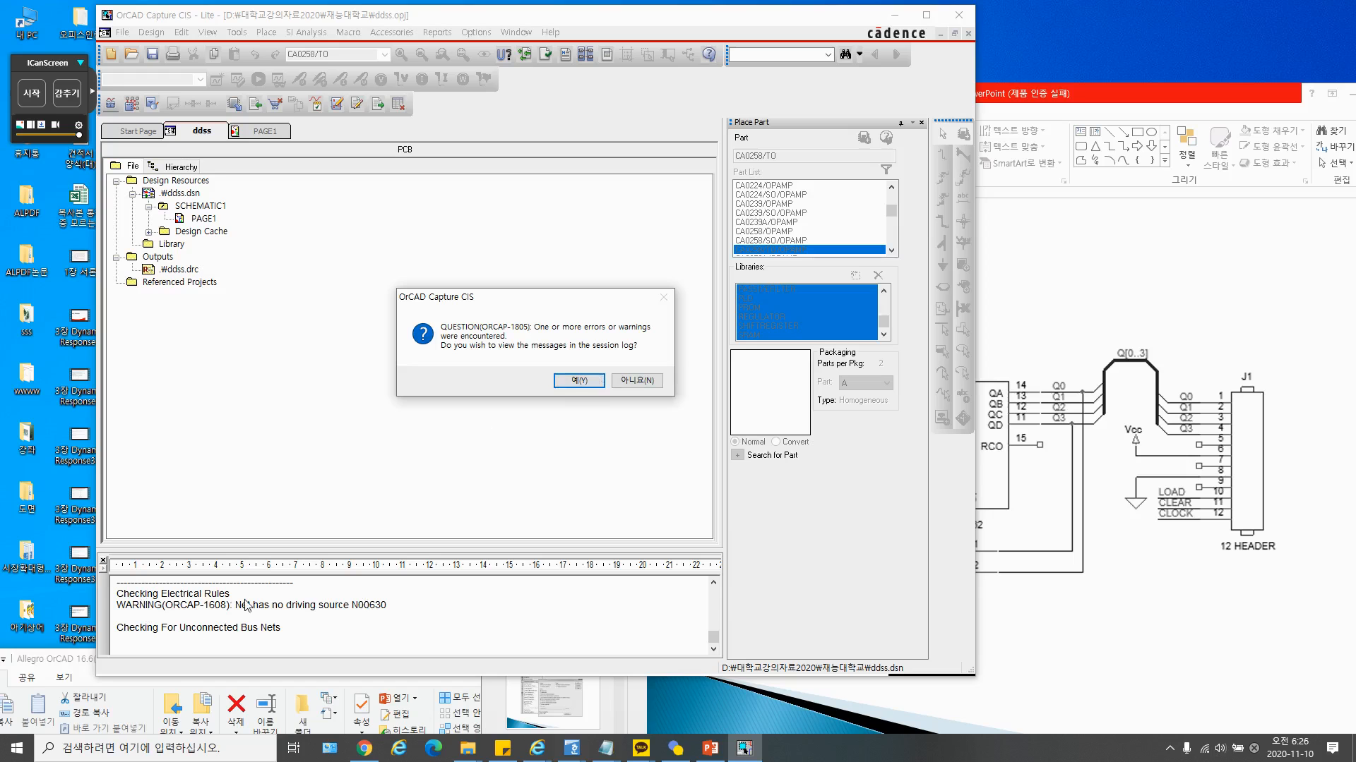
left_click(577, 381)
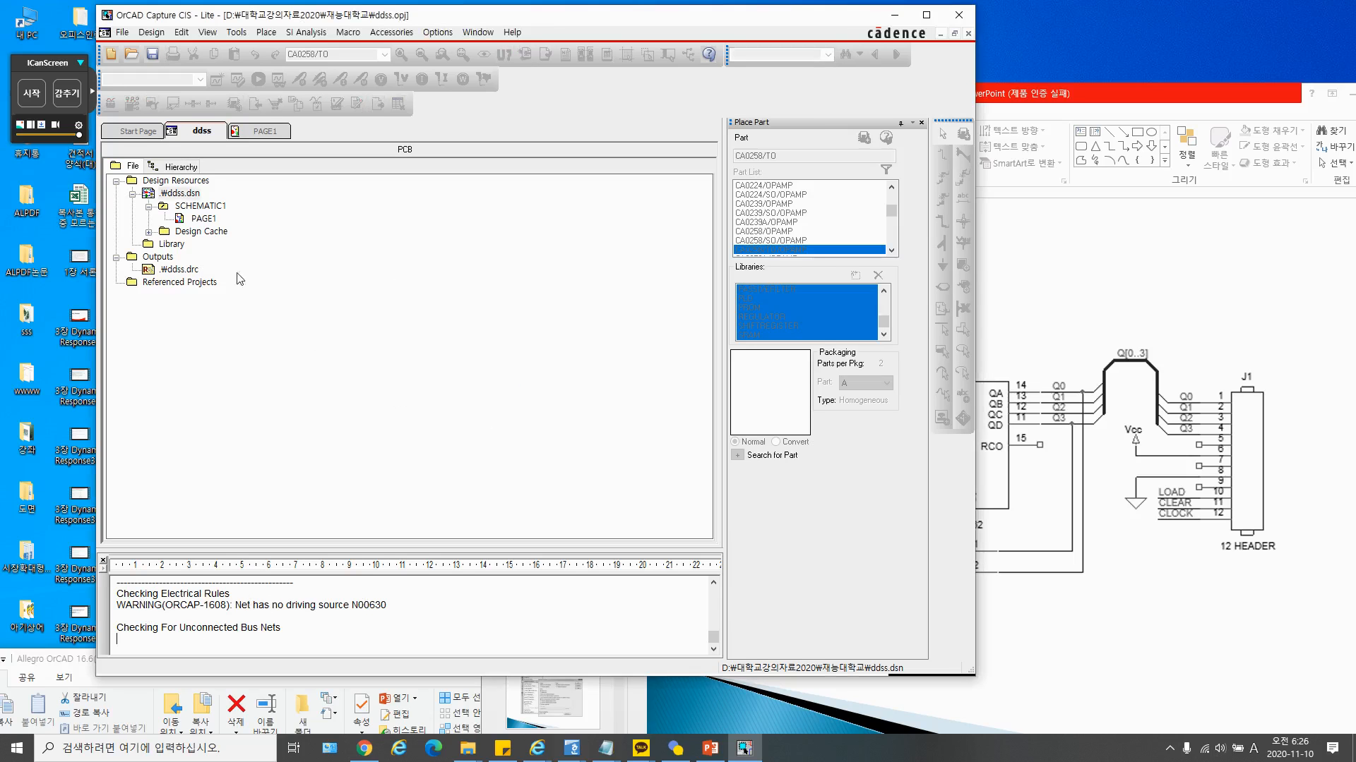
Open the ddss.drc report, examine the warning's net name and coordinates, and check that location on PAGE1 before returning to the project
left_click(208, 221)
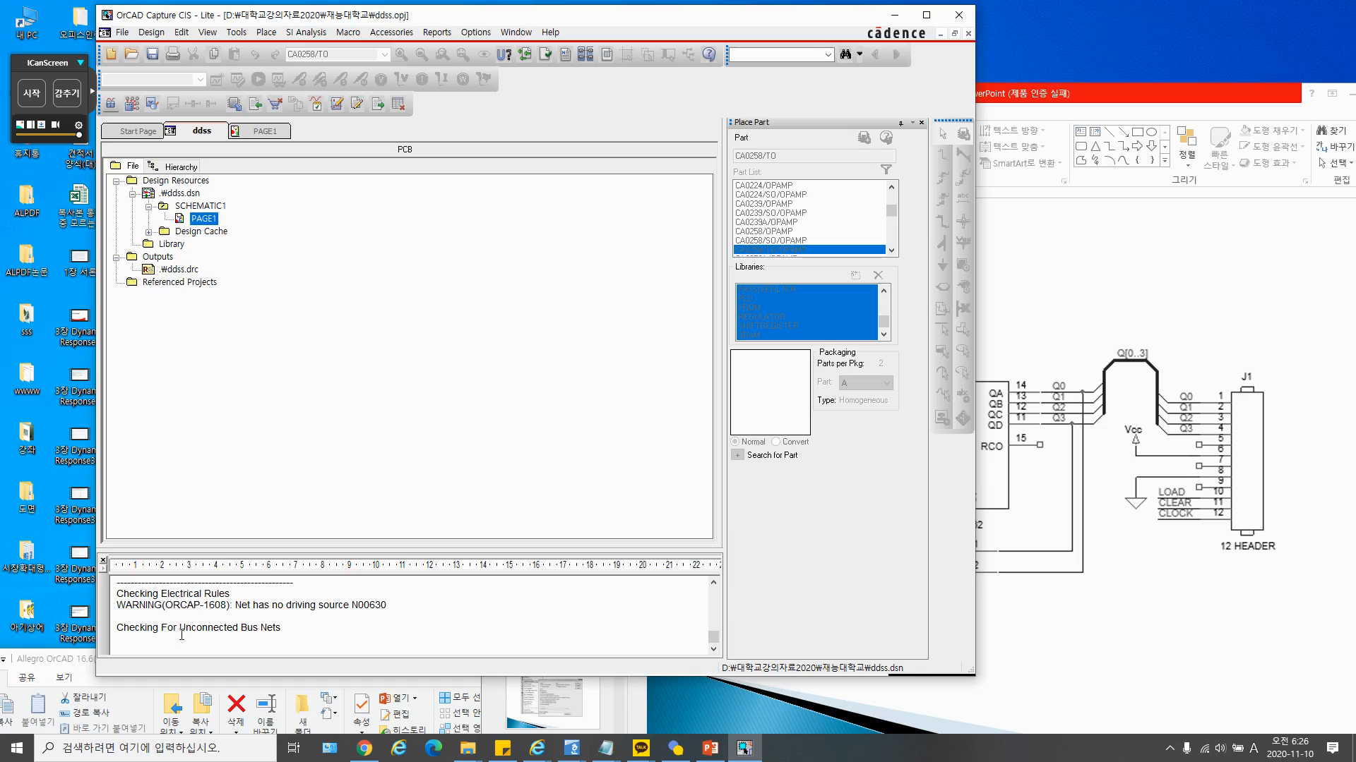
double_click(180, 270)
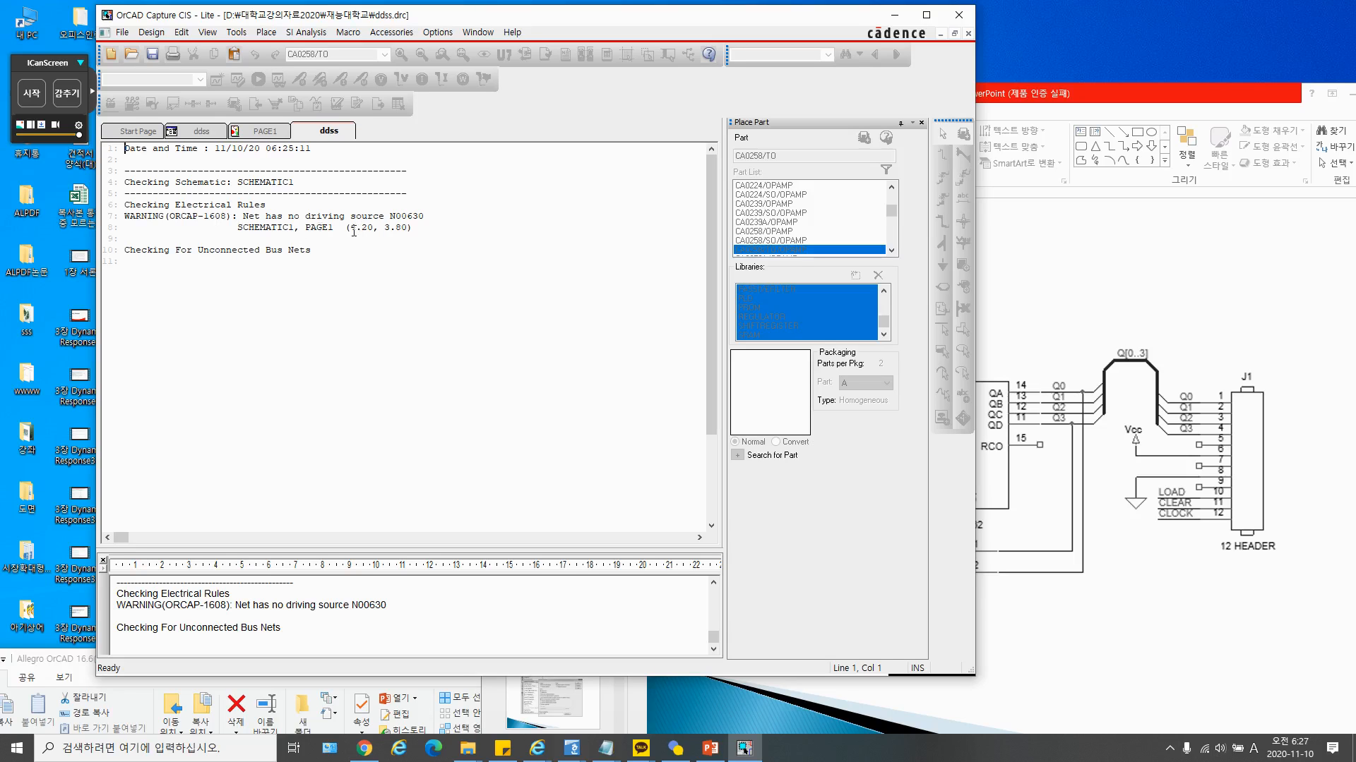
left_click_drag(351, 227, 407, 228)
left_click_drag(389, 216, 429, 218)
left_click(206, 131)
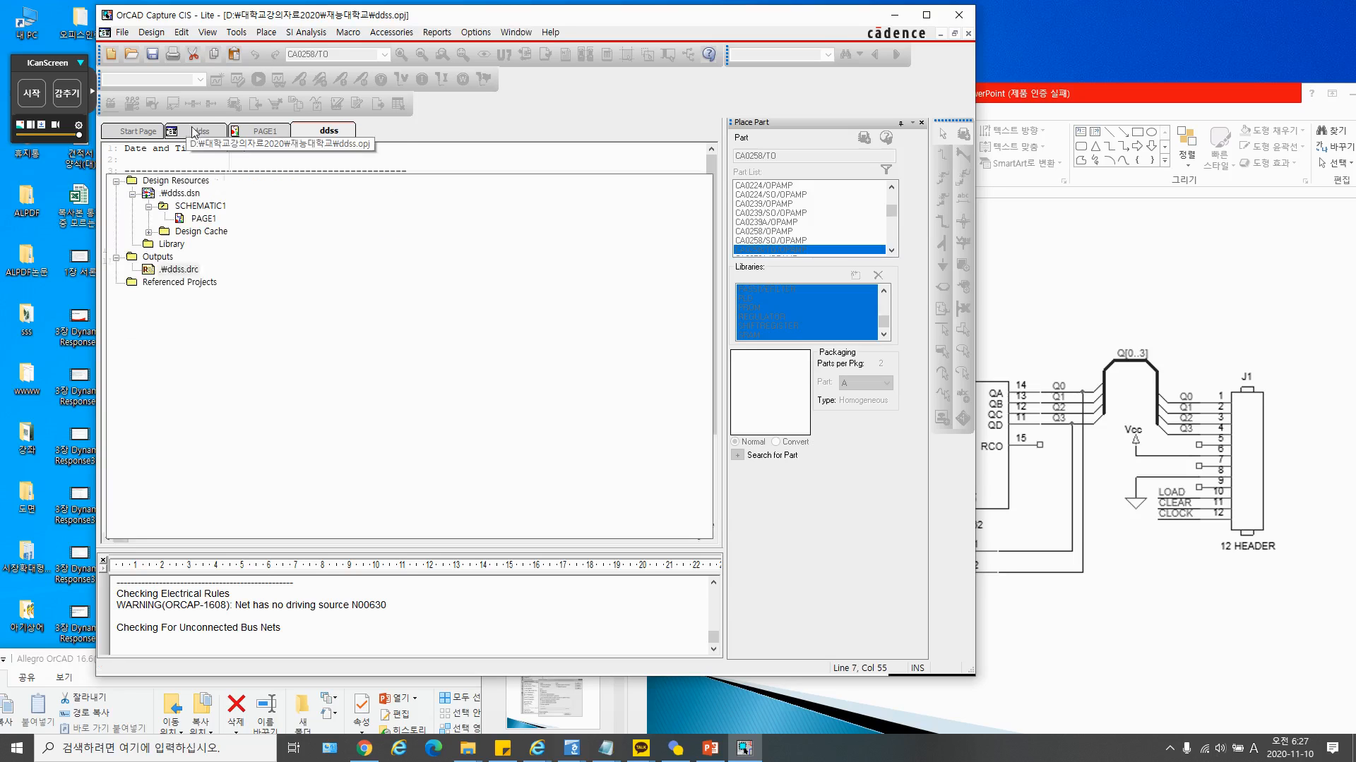
left_click(266, 131)
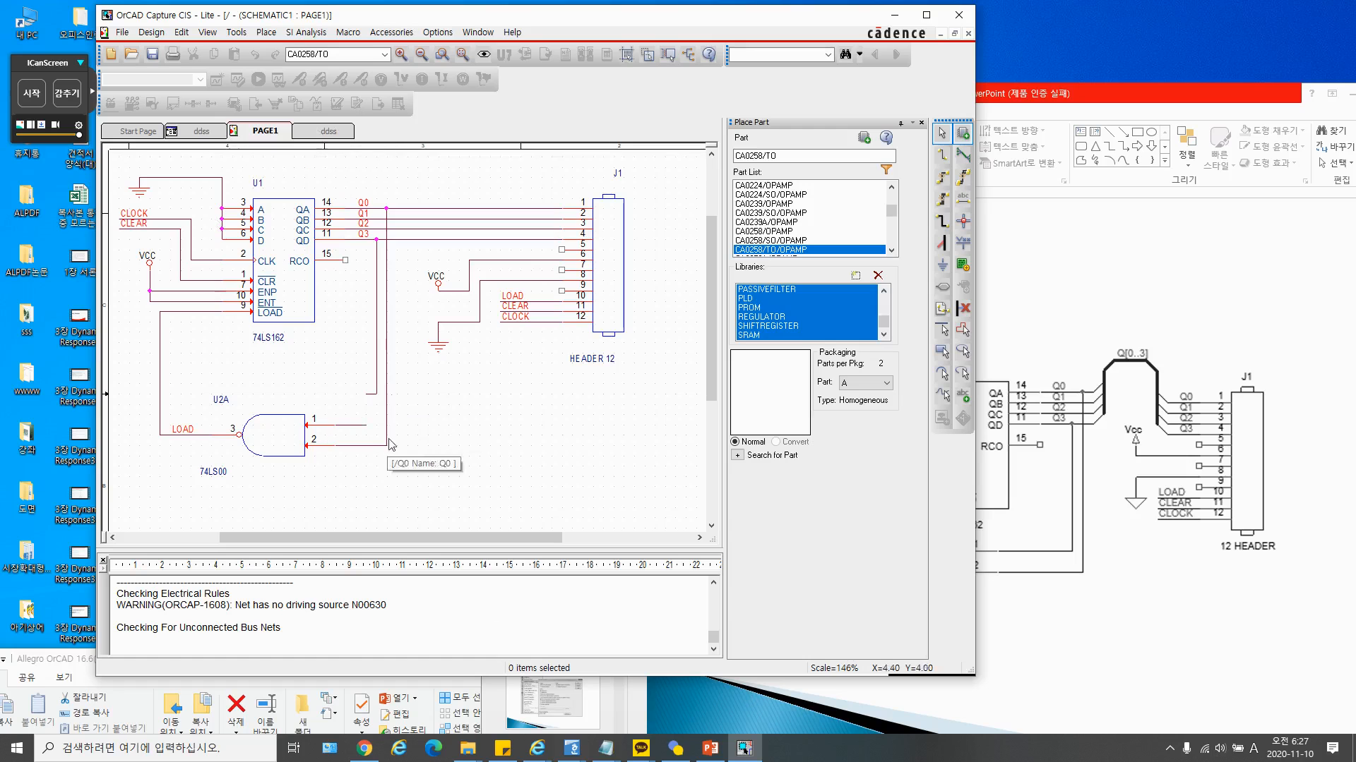
left_click(203, 131)
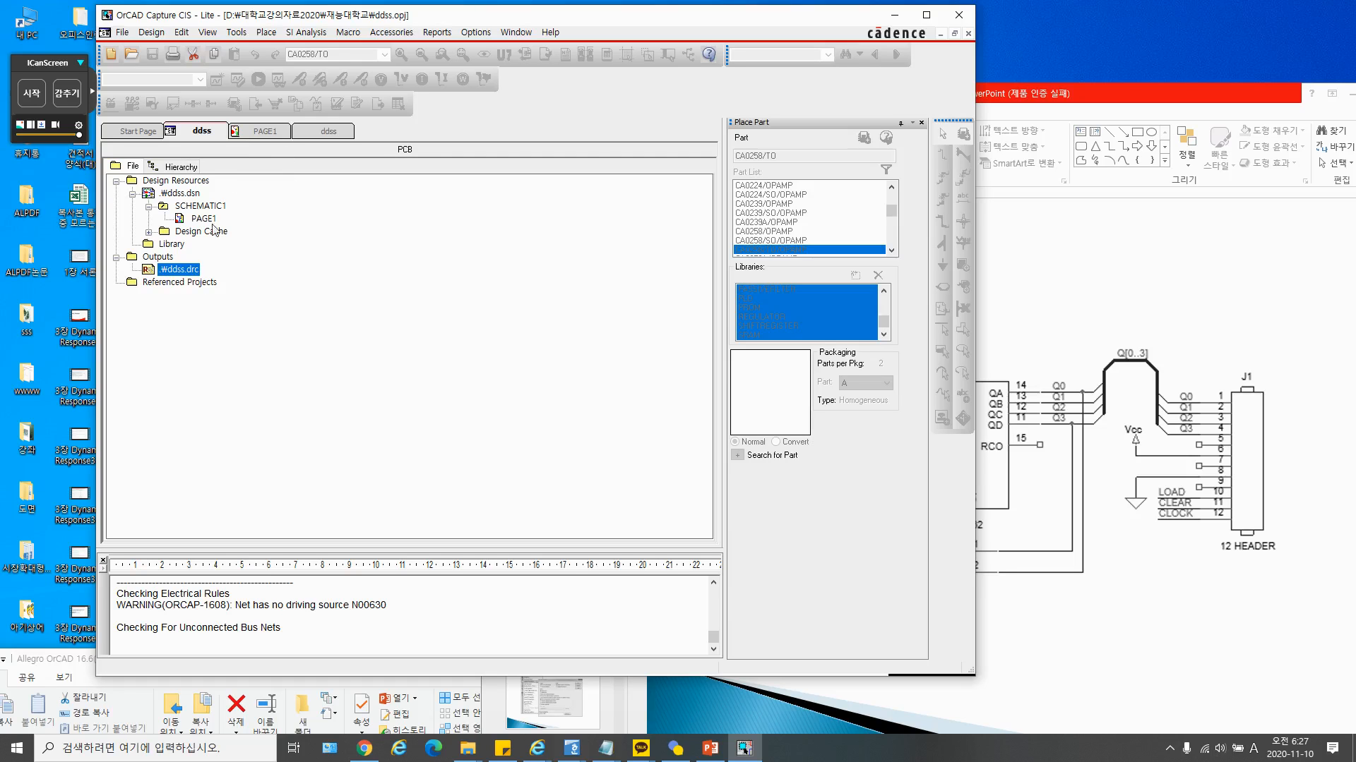
Run the Design Rules Check on ddss.dsn with DRC markers for warnings enabled, accepting the undo warning and viewing the session log messages
left_click(265, 135)
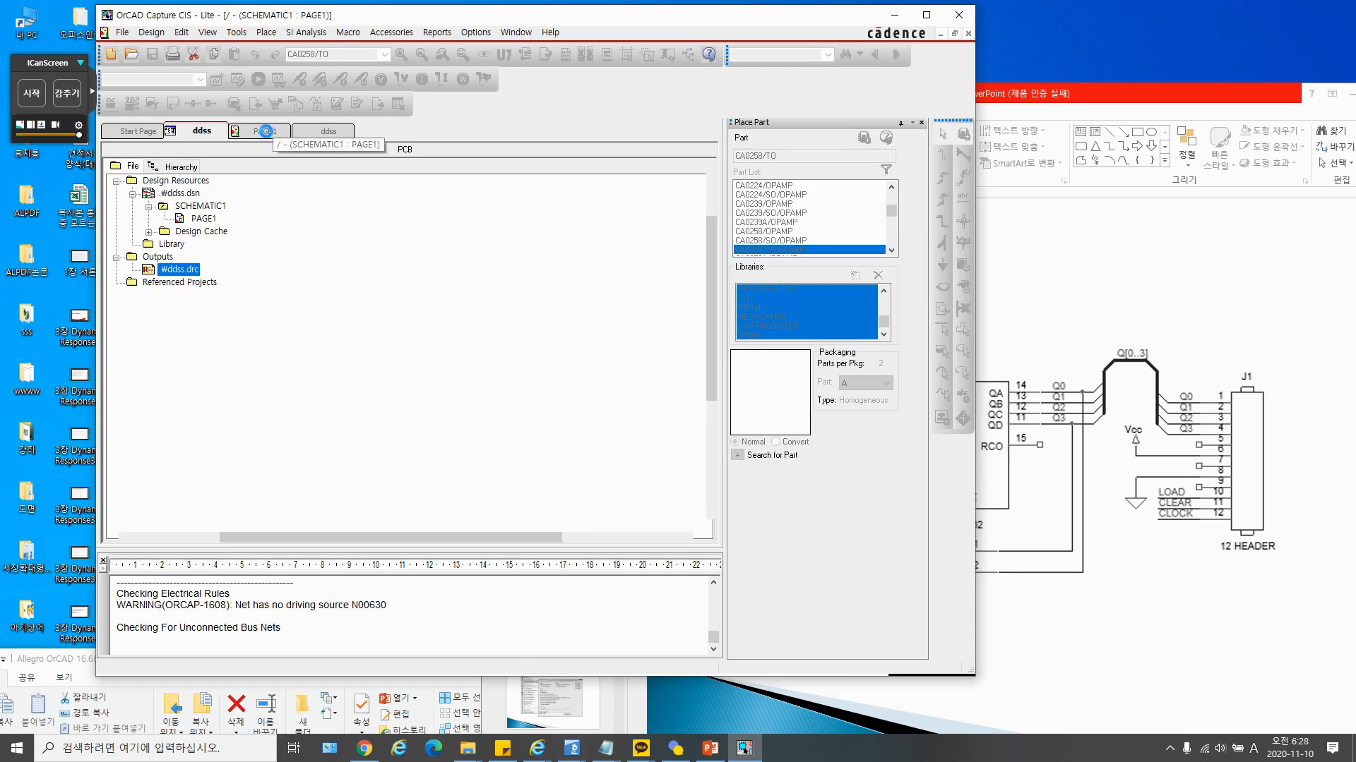
left_click(333, 134)
left_click(205, 133)
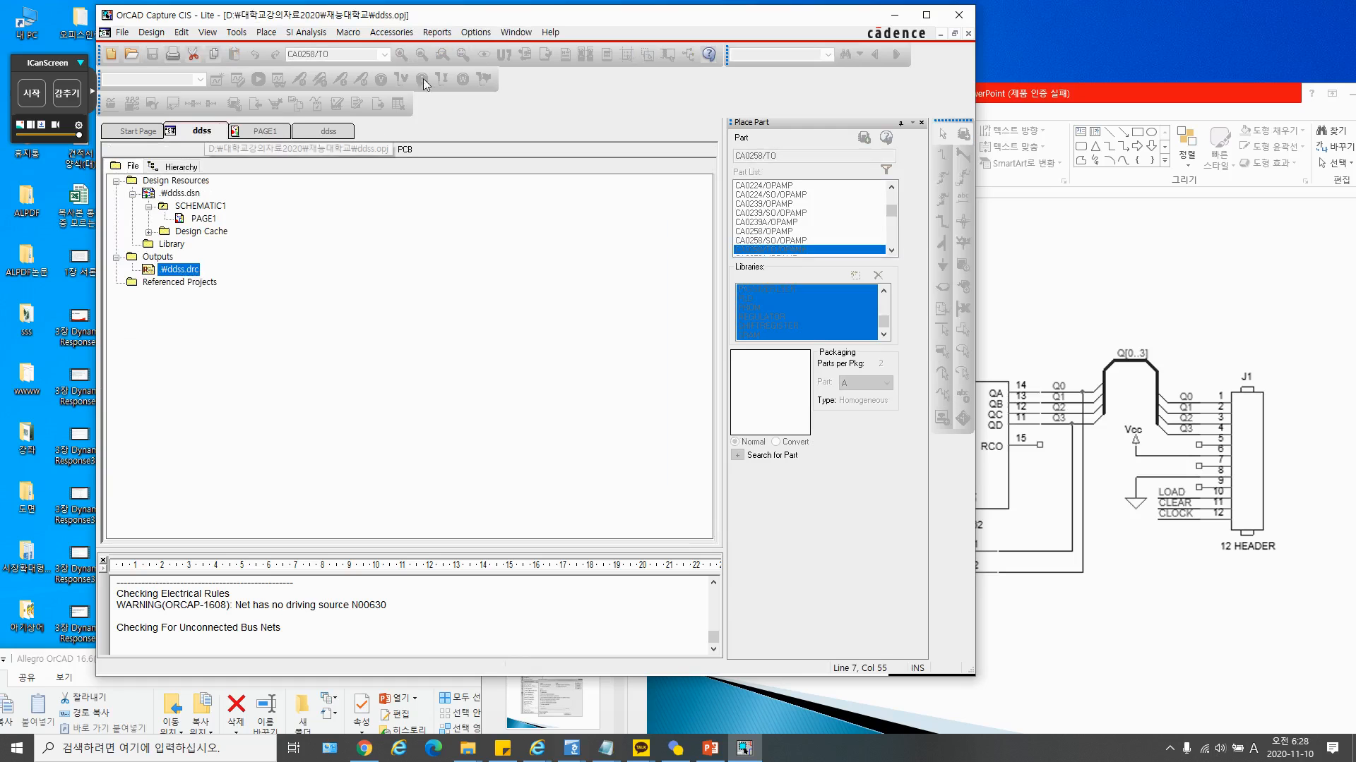
left_click(181, 194)
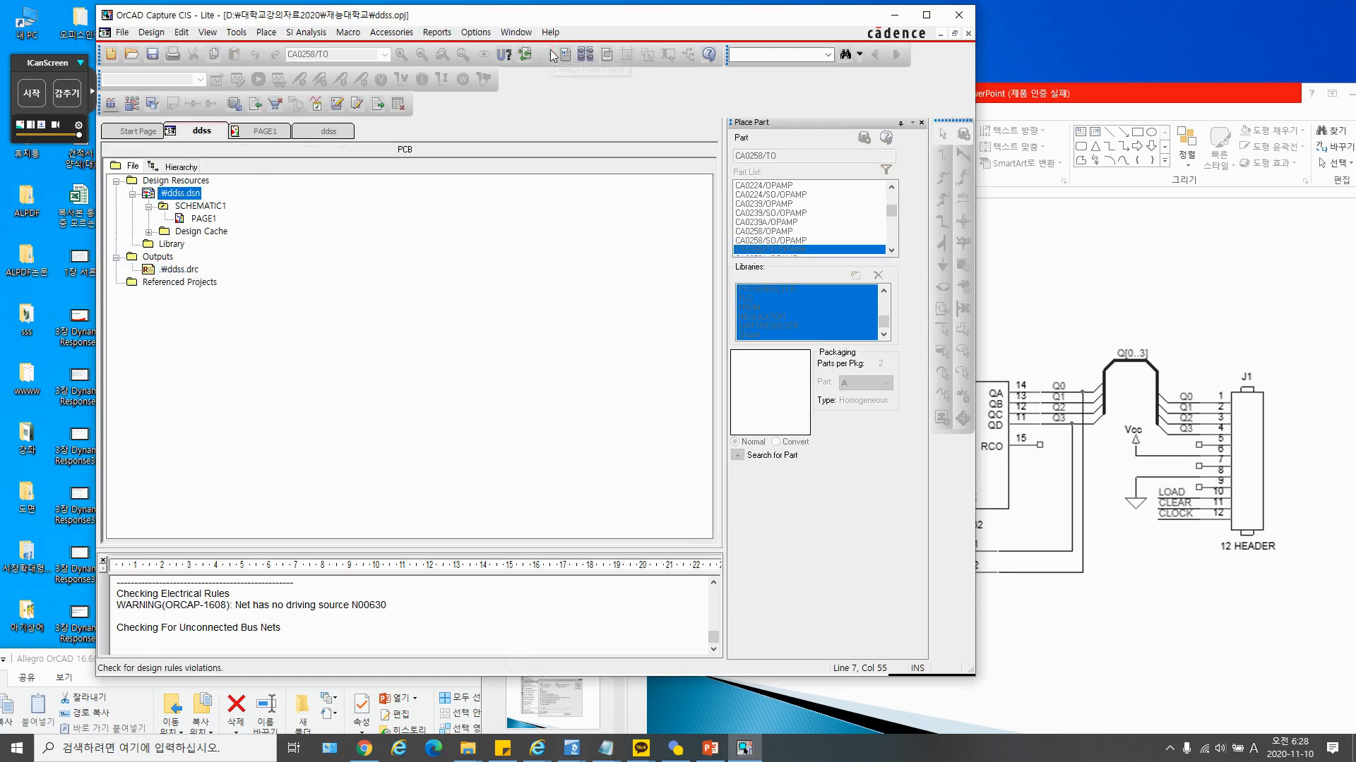
left_click(547, 55)
left_click(554, 370)
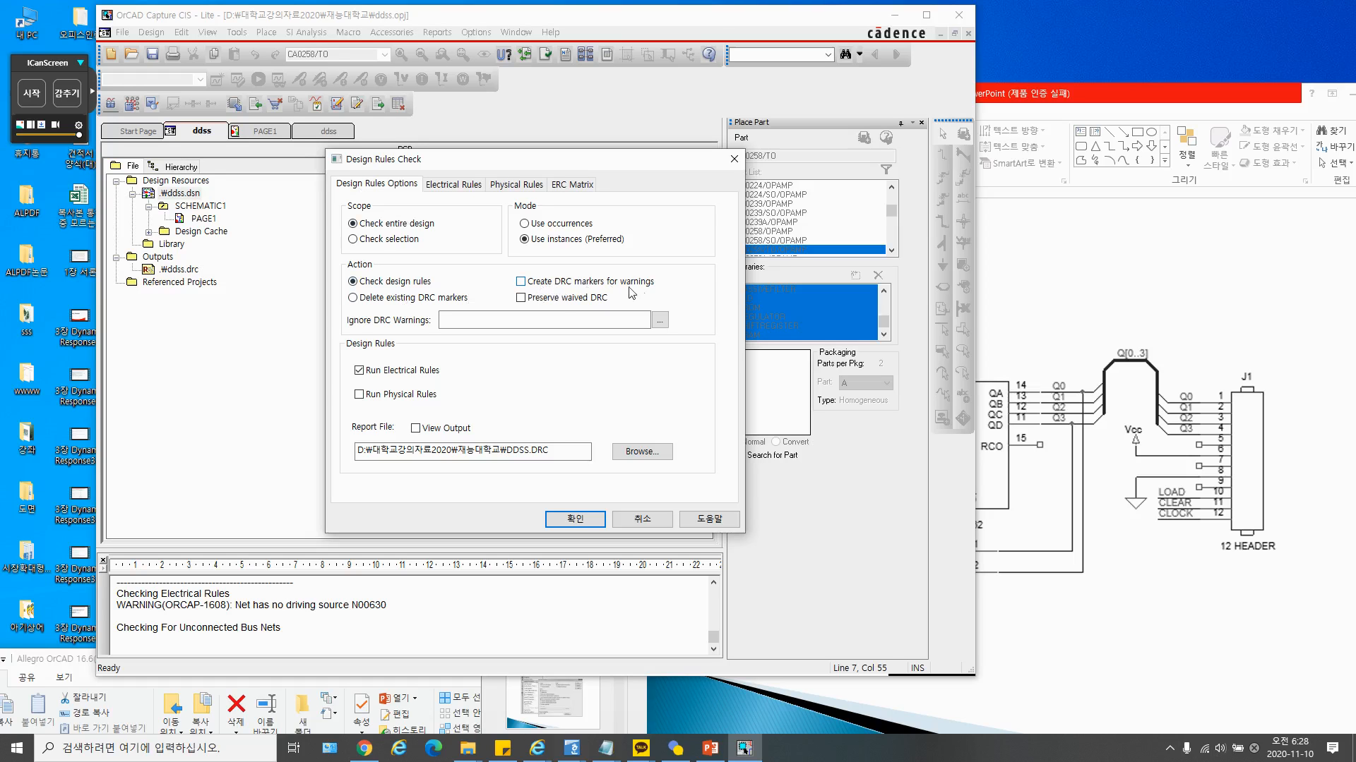
left_click(521, 282)
left_click(574, 520)
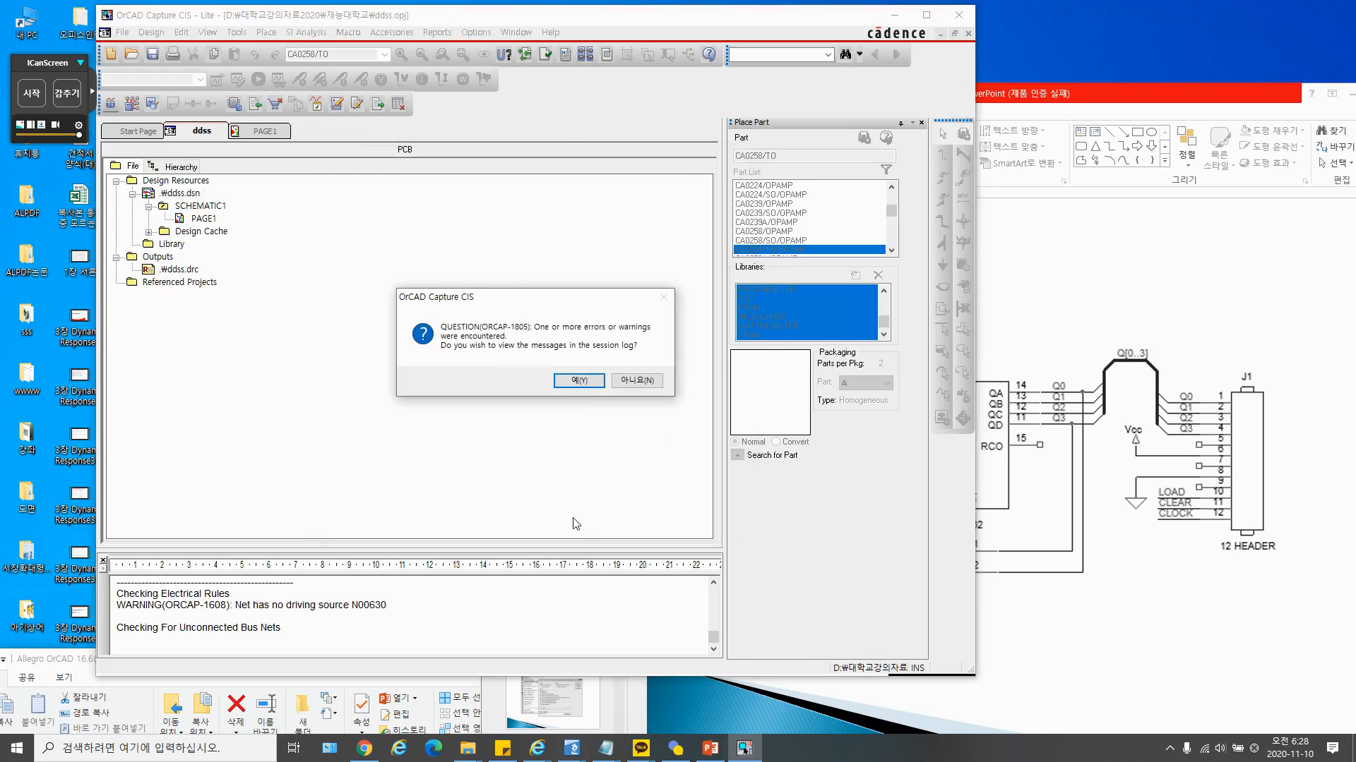
left_click(578, 382)
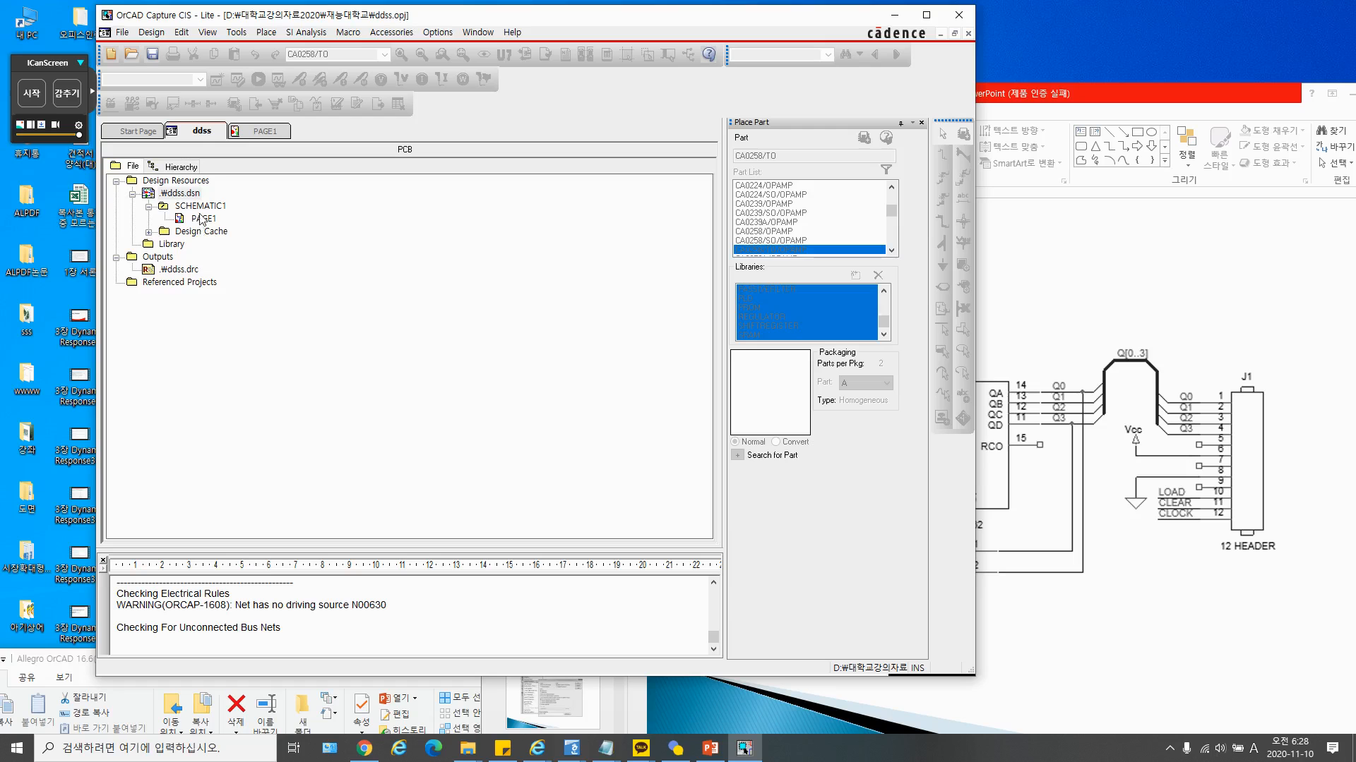
Open the ddss.drc report, locate and select the warning's DRC marker near pin 1 of the 74LS00 gate on PAGE1, and return to the project
double_click(175, 270)
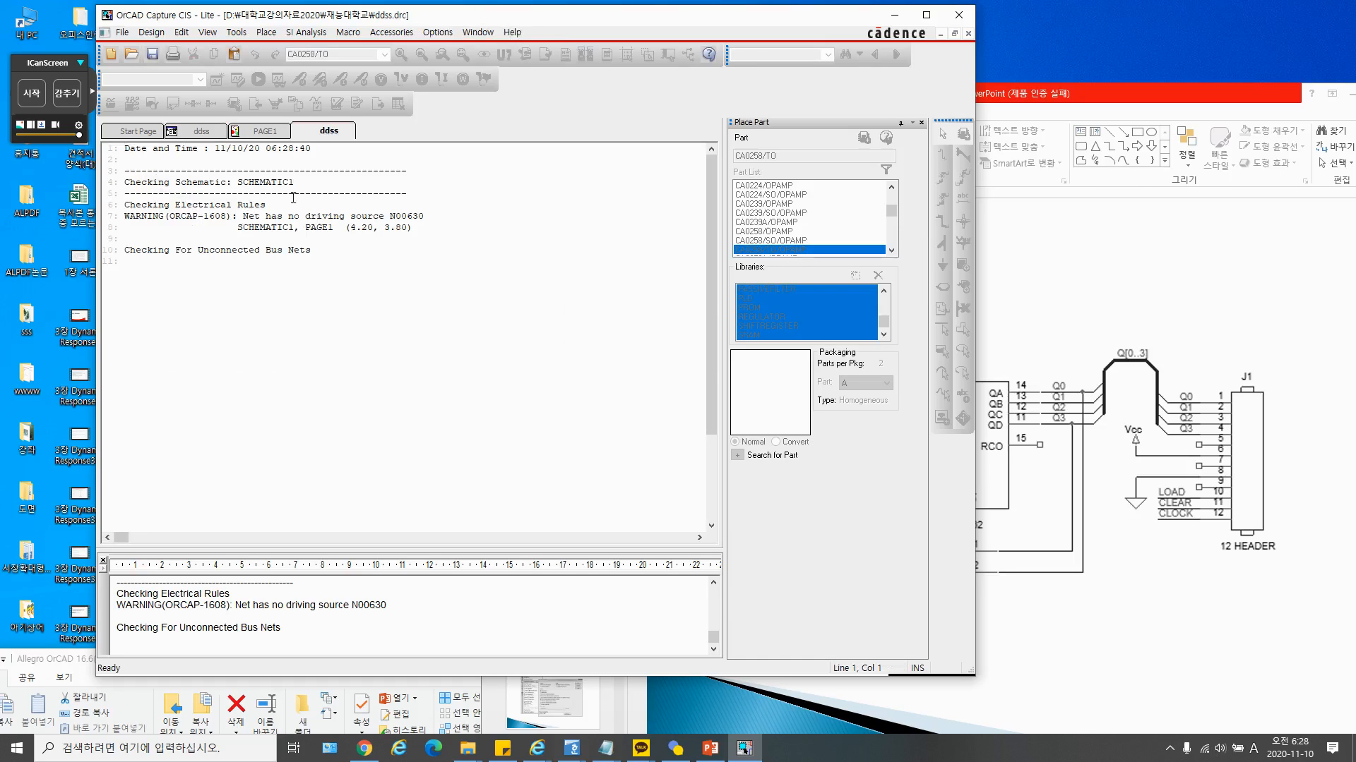
left_click(260, 132)
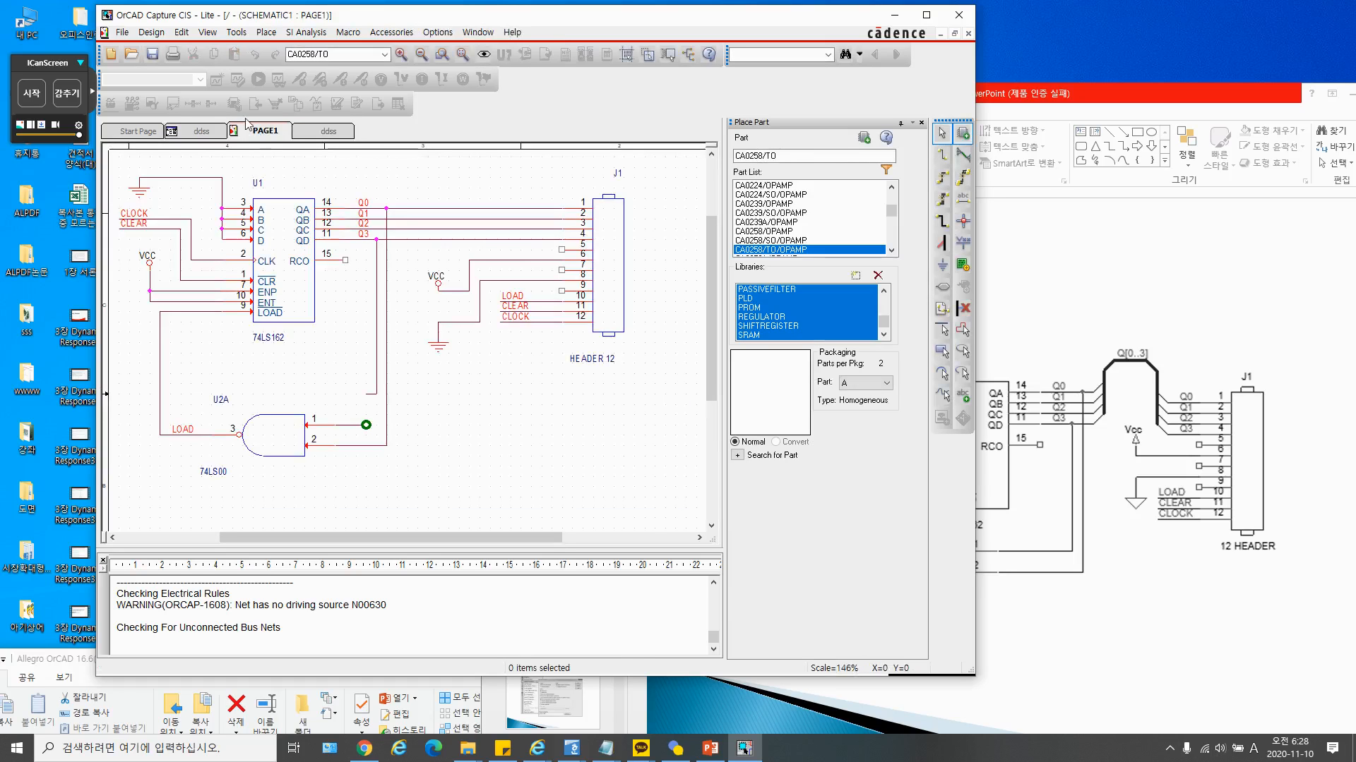
left_click(367, 426)
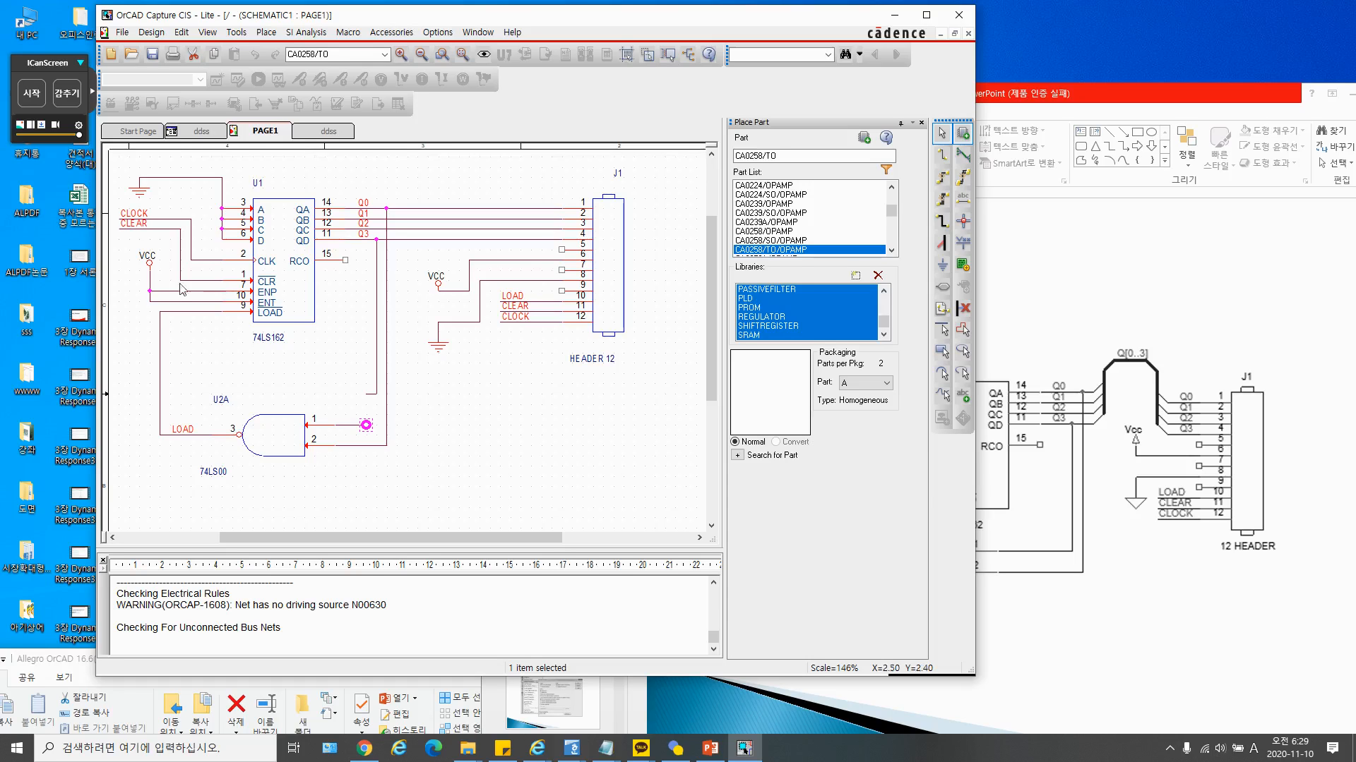
left_click(199, 135)
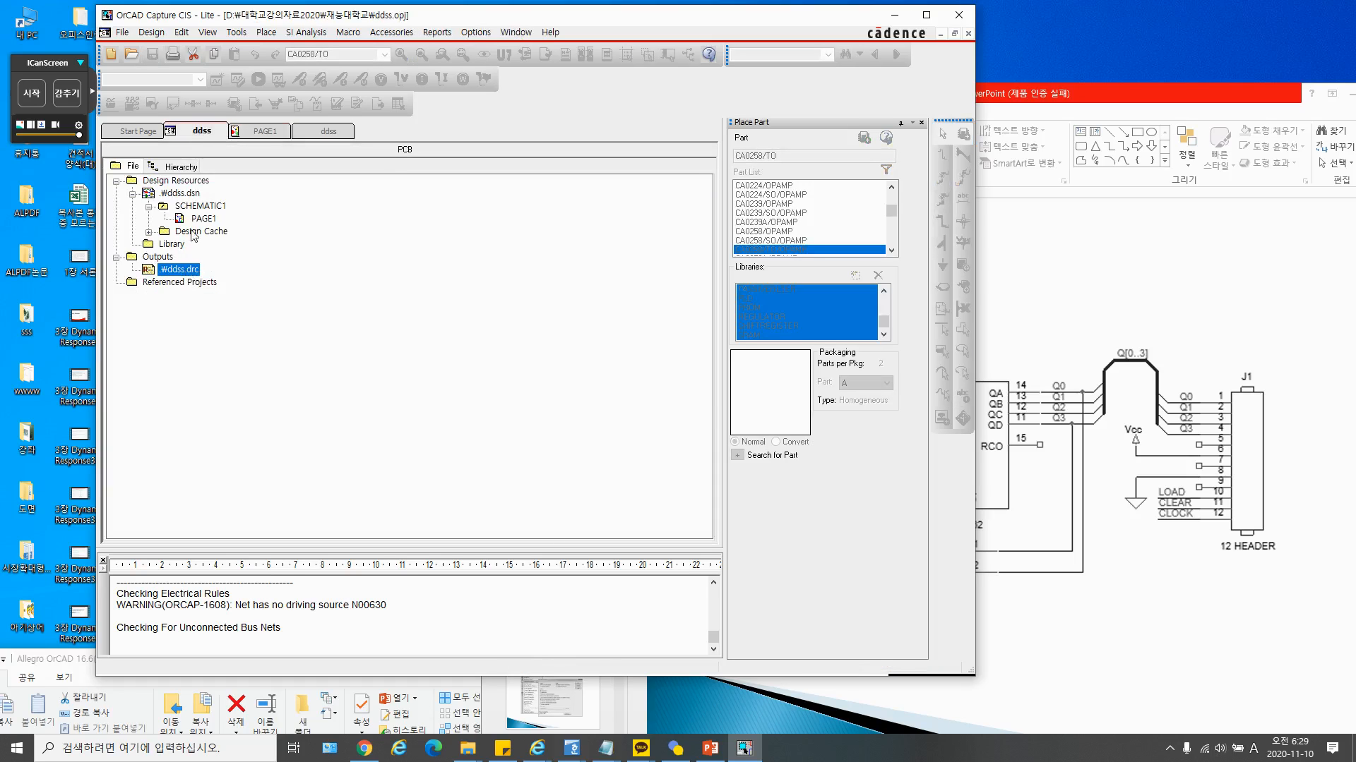
Extend the loose lower end of the Q3 wire on PAGE1 to reconnect it to input pin 1 of the 74LS00 gate
left_click(266, 132)
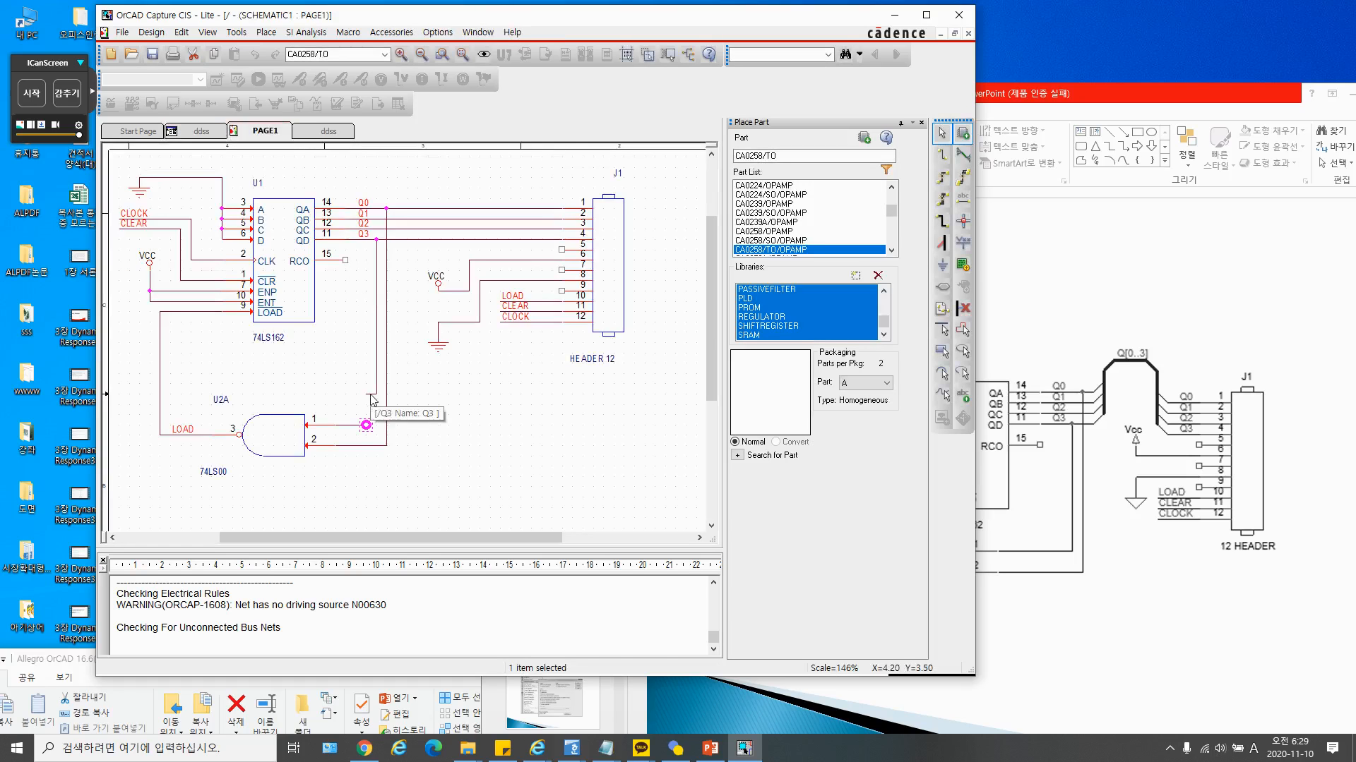
left_click(373, 393)
left_click_drag(371, 394, 370, 424)
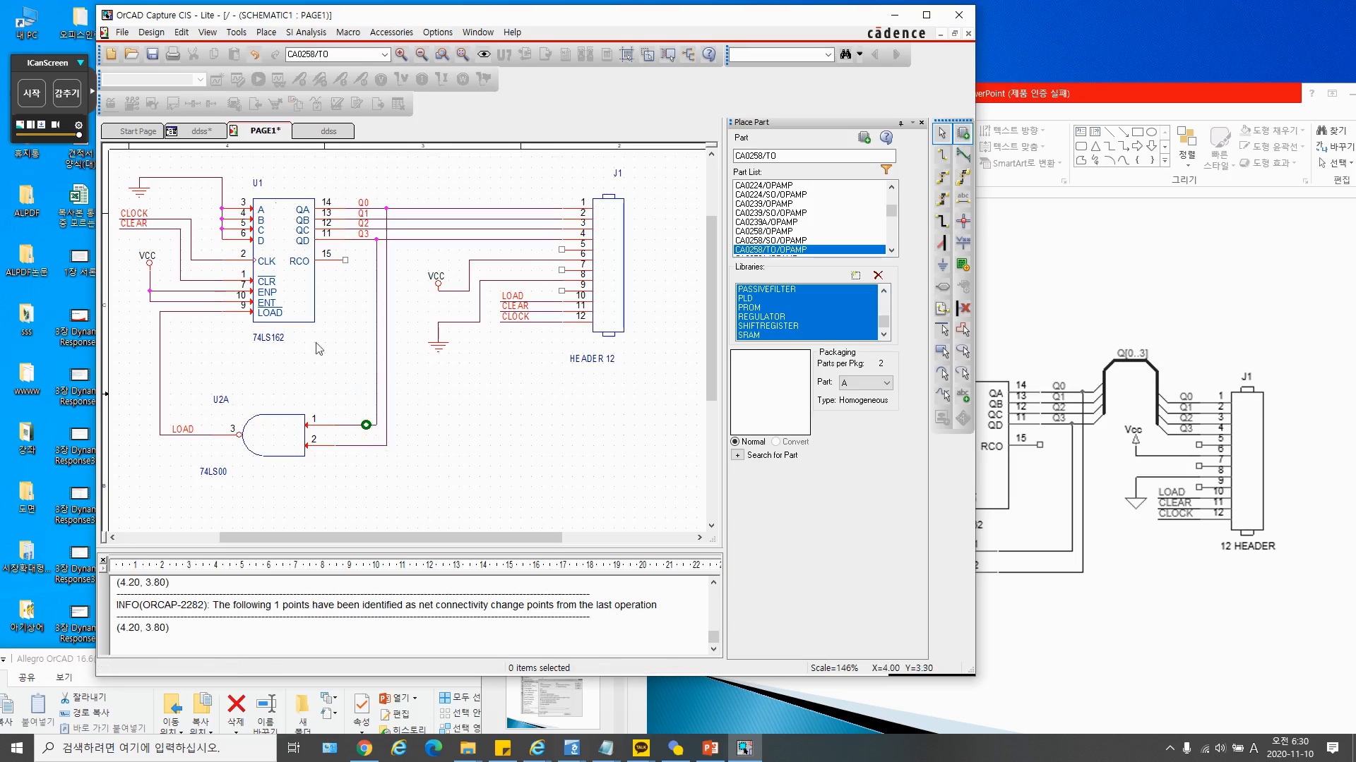
Rerun the Design Rules Check on the repaired ddss.dsn, accepting the undo warning and saving the design changes
left_click(203, 132)
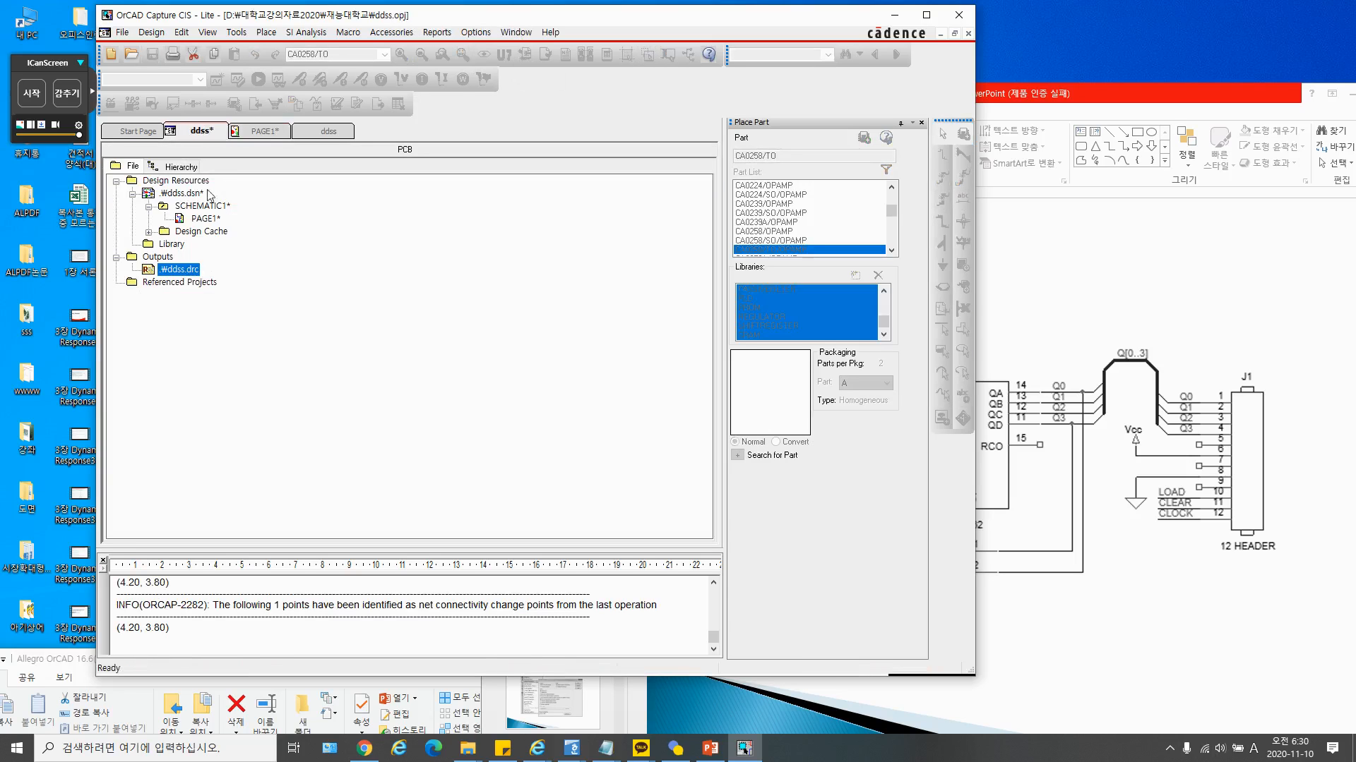
left_click(181, 193)
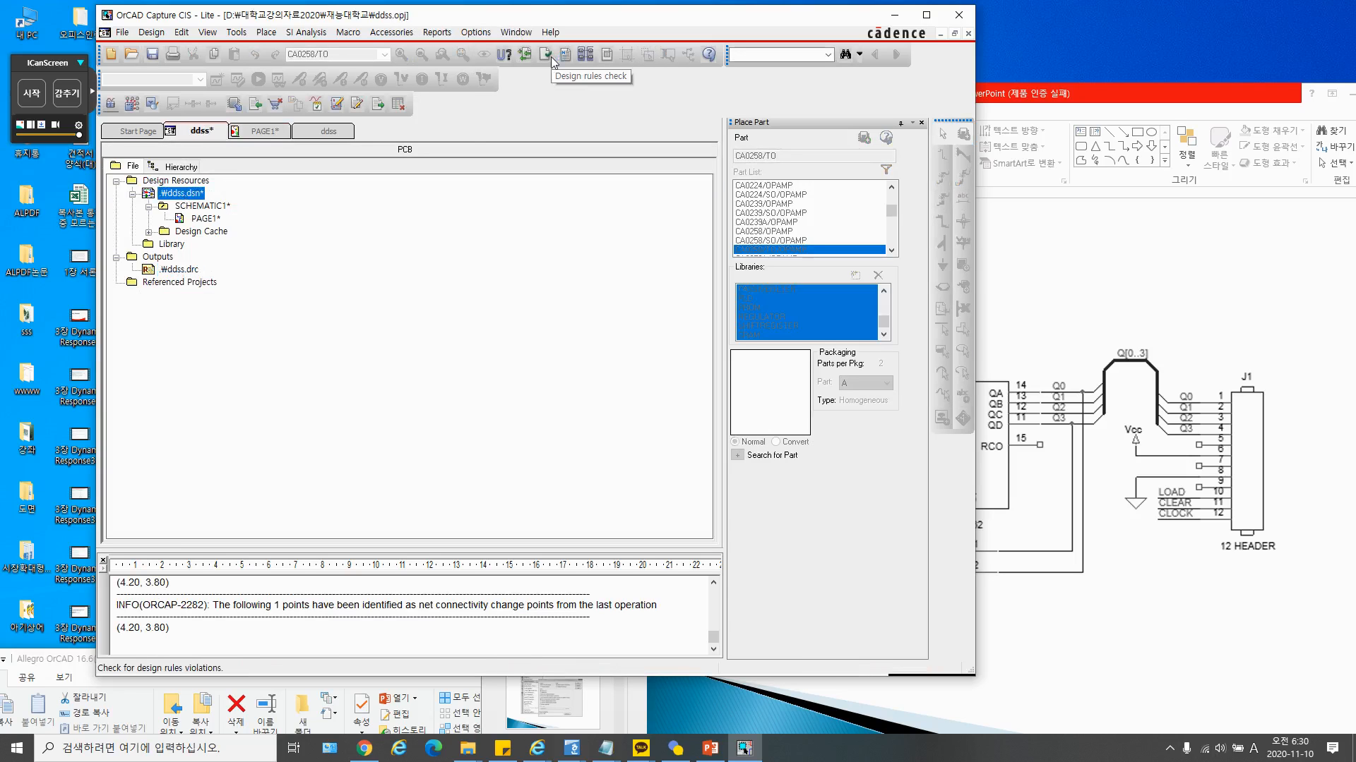
left_click(557, 57)
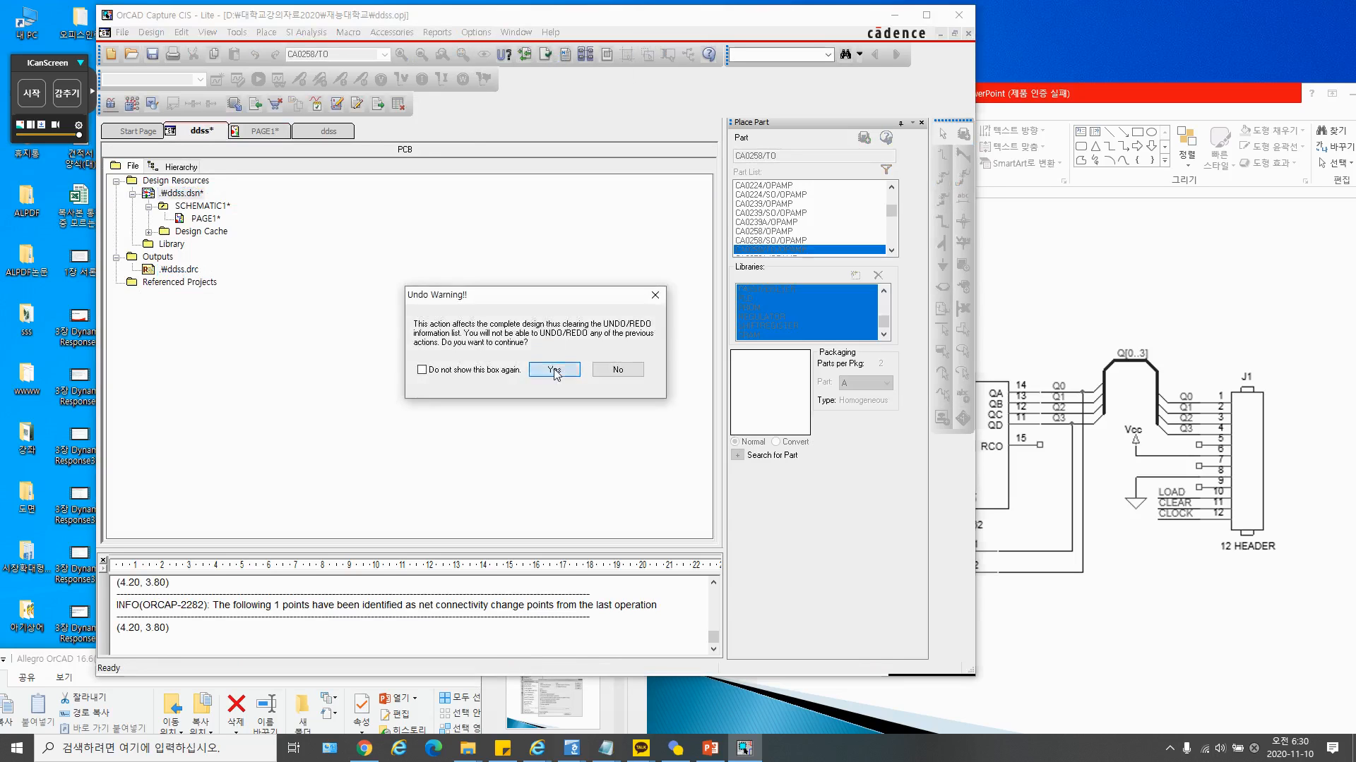
left_click(555, 368)
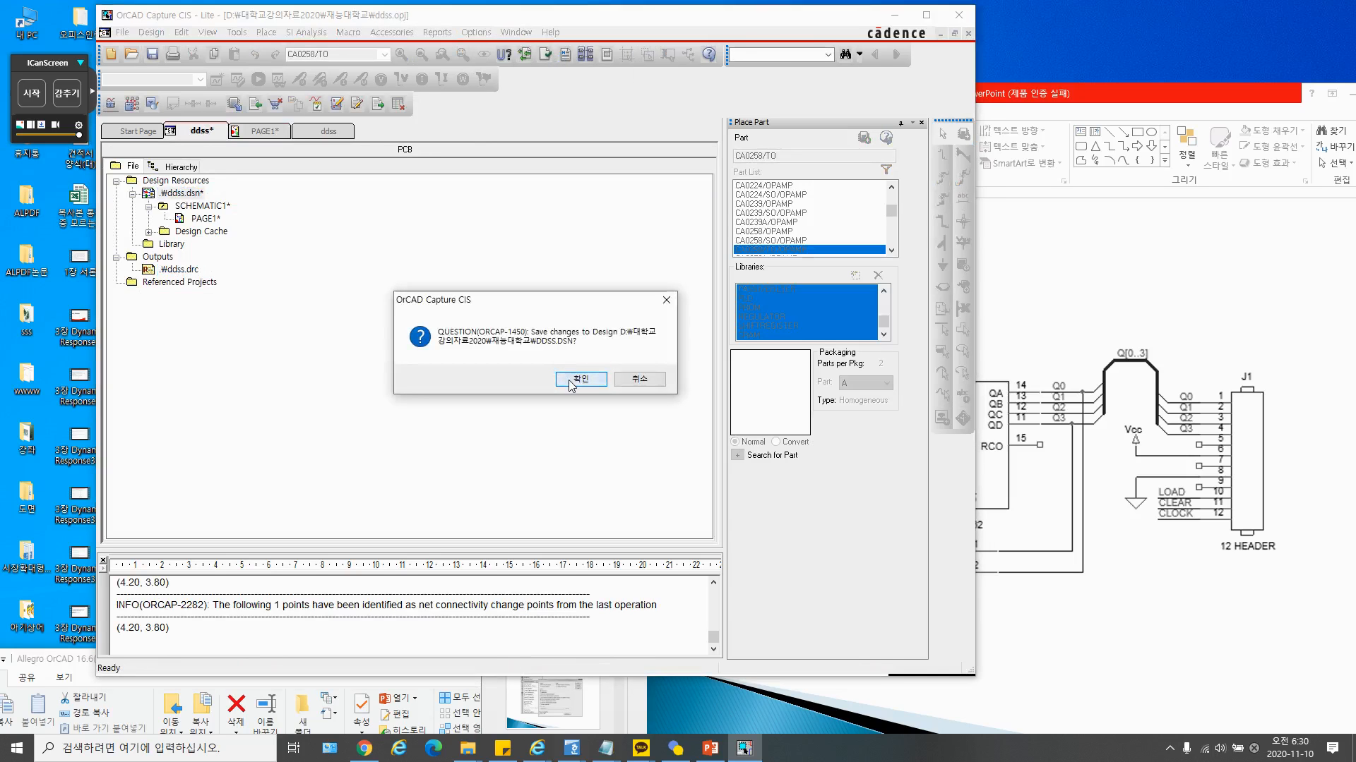
left_click(571, 383)
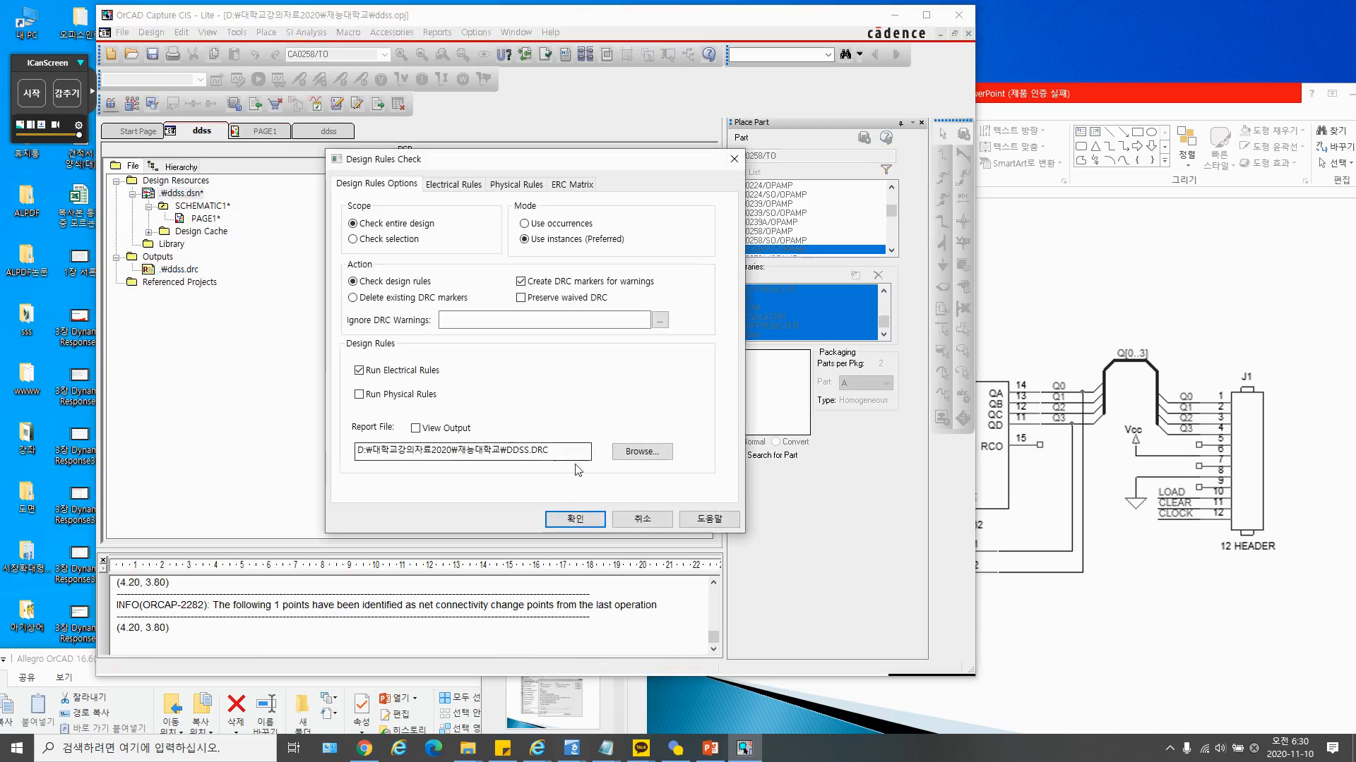
left_click(570, 524)
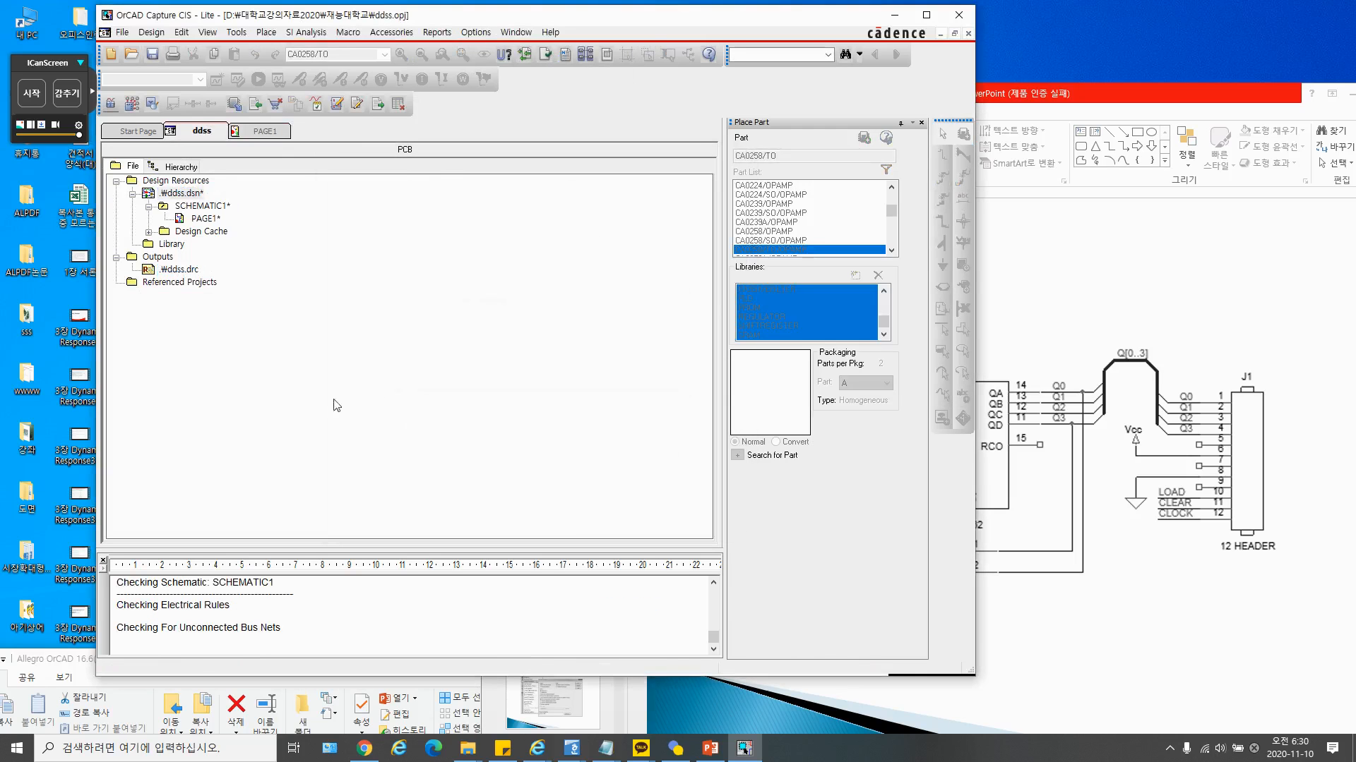
Select the ddss.drc output, inspect the reconnected Q3 wire and marker location on PAGE1, and return to the project
left_click(182, 271)
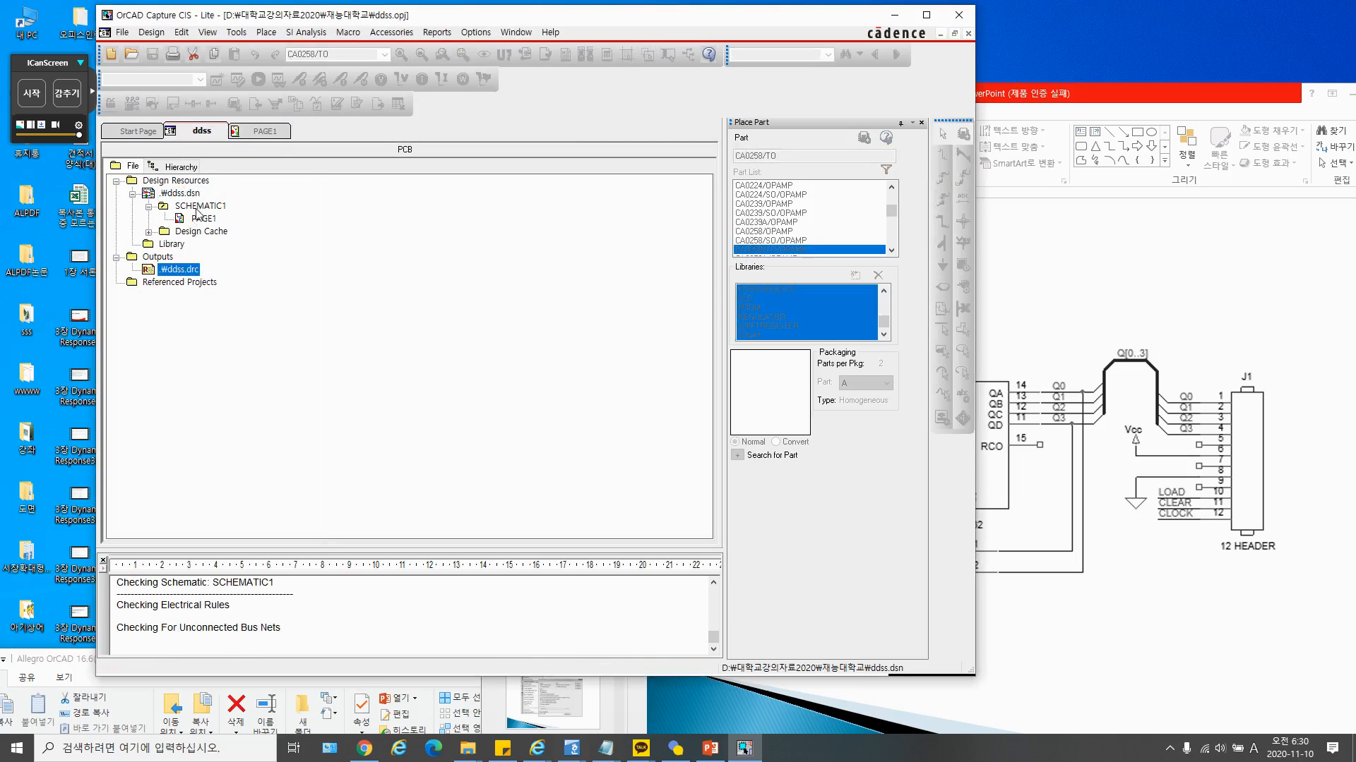
left_click(265, 131)
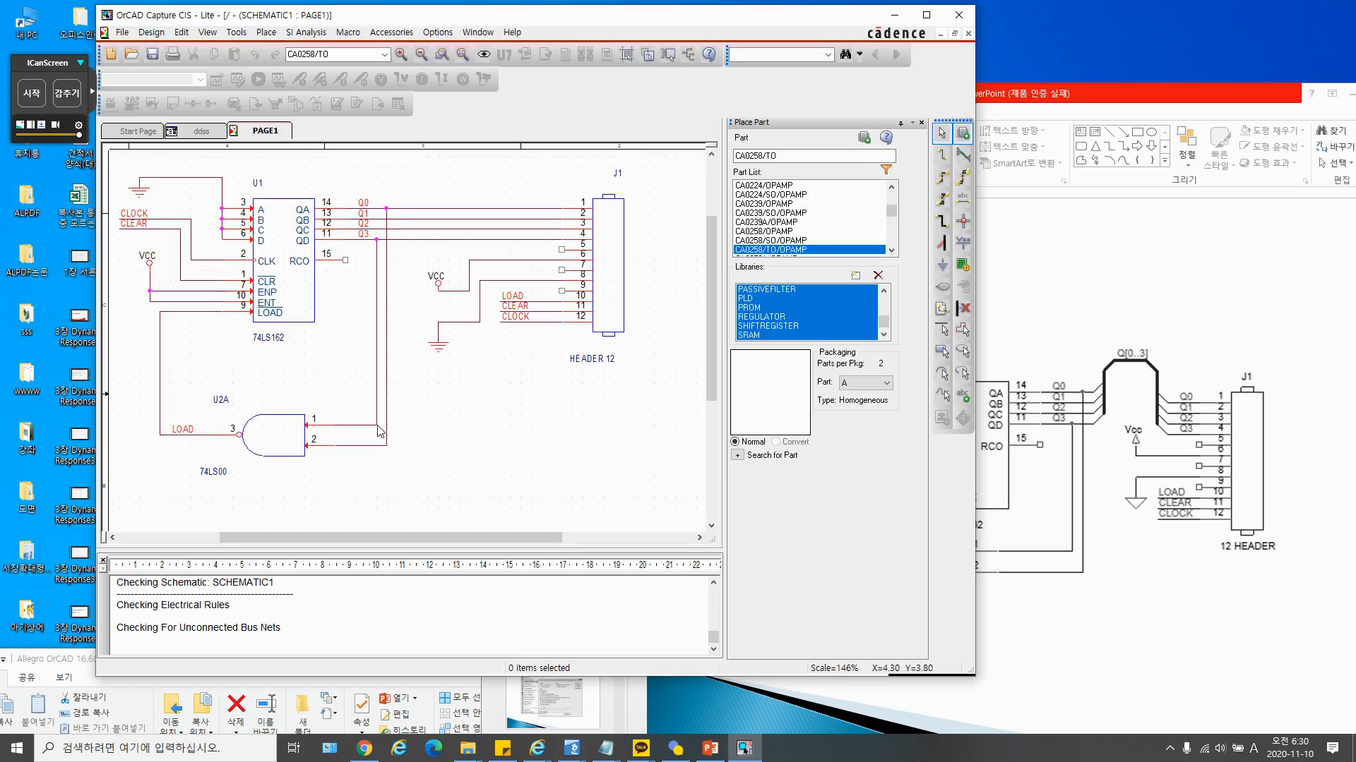
left_click(202, 132)
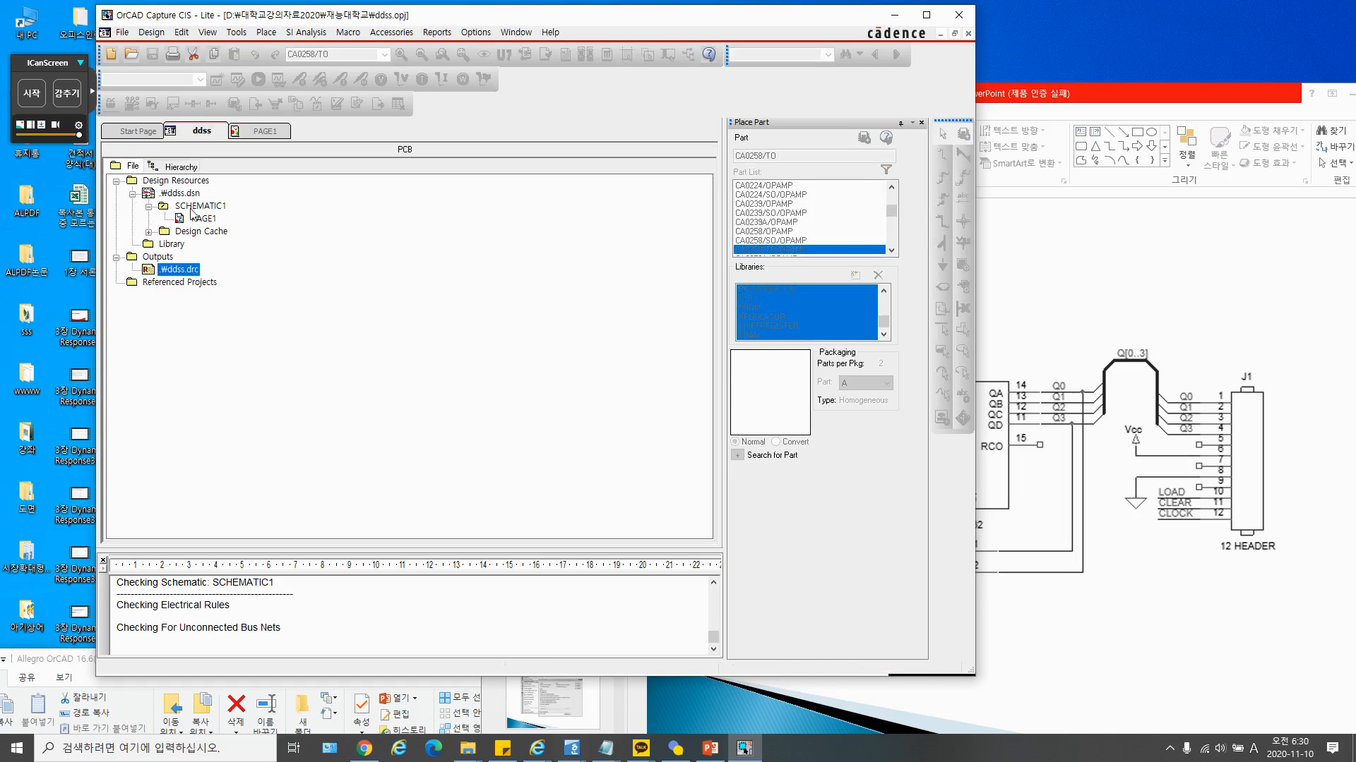
Open the Create Netlist settings for ddss.dsn and show the Layout format options
left_click(190, 193)
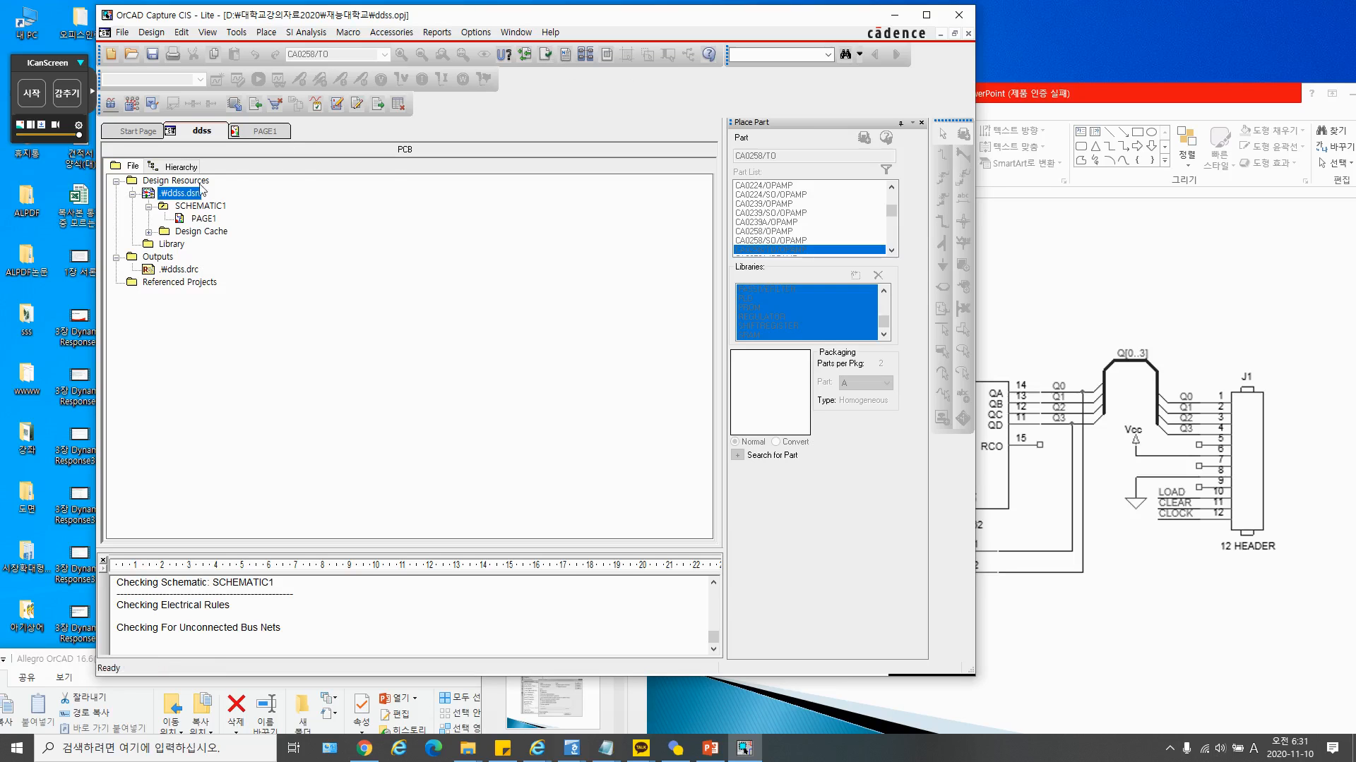
left_click(566, 57)
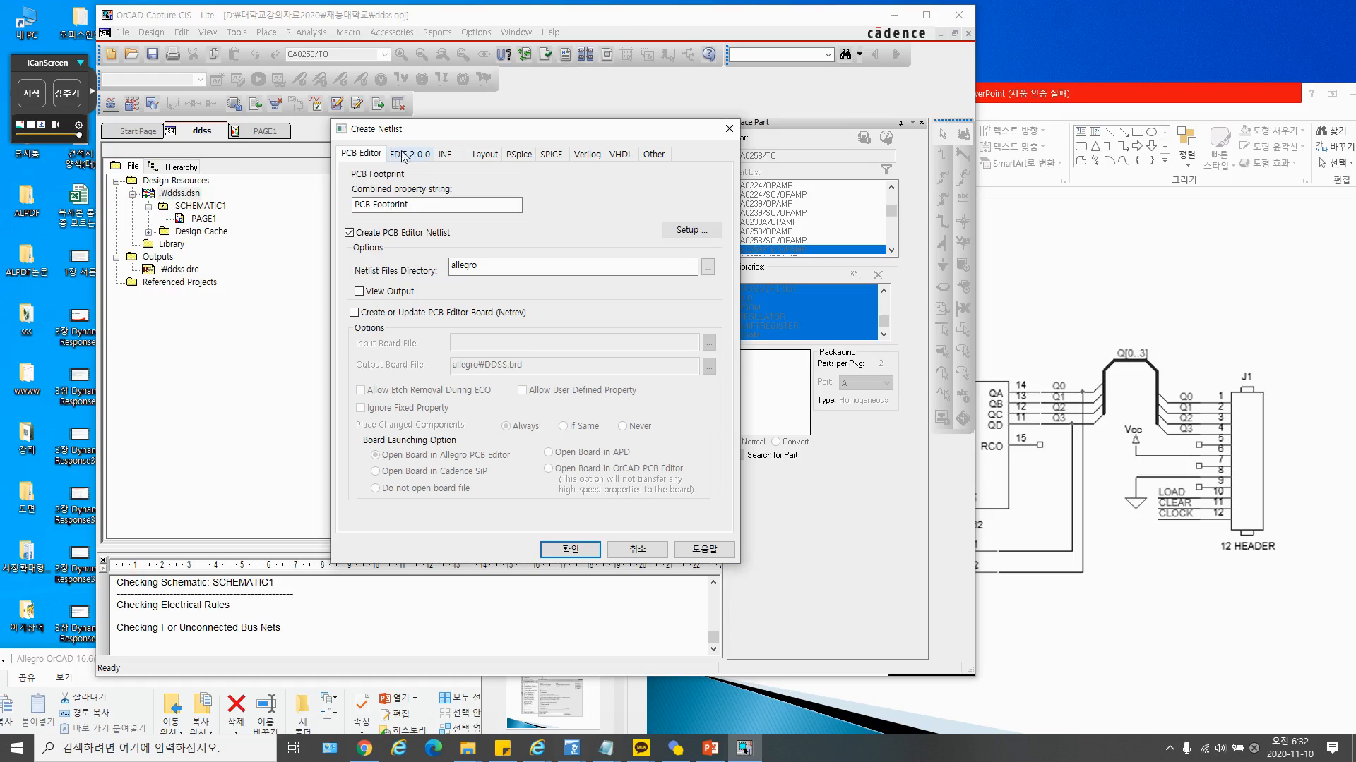
left_click(483, 155)
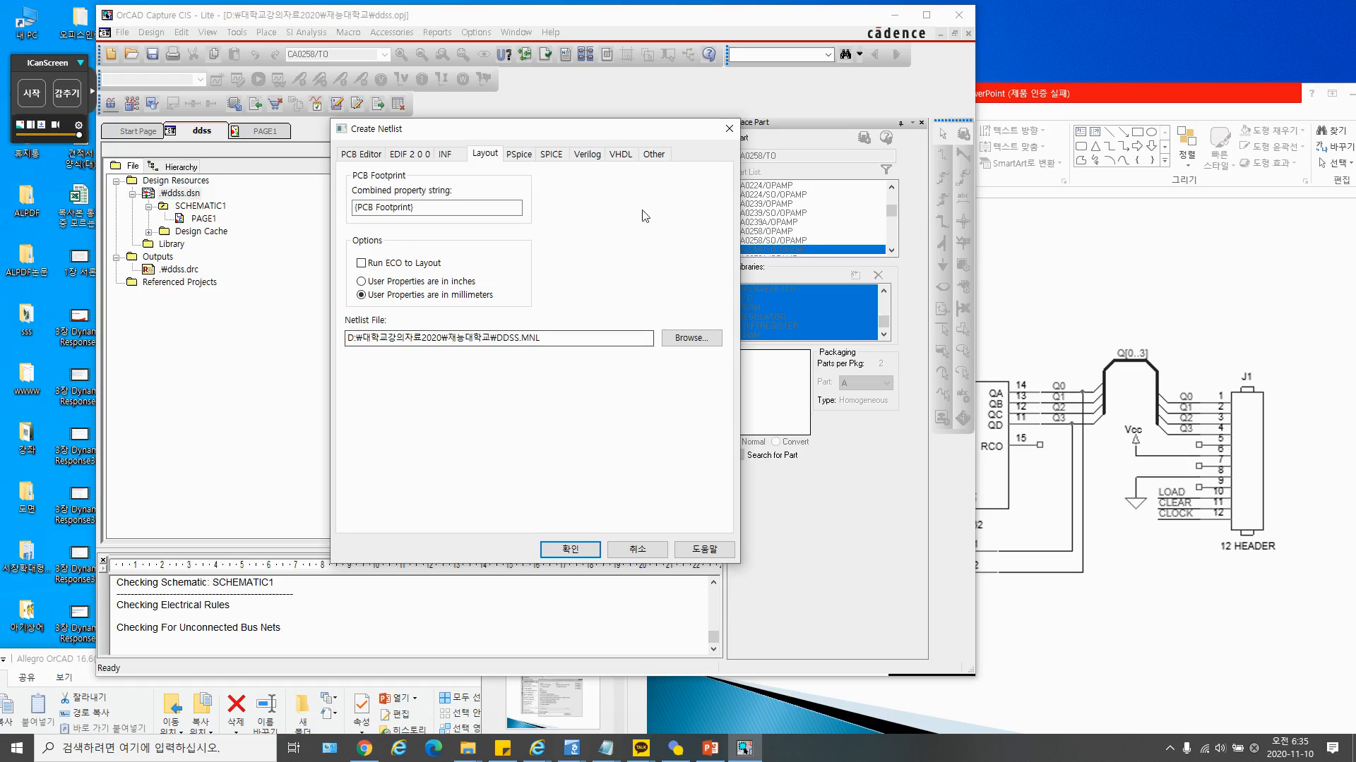
Review the netlist options for the VHDL and PSpice formats
left_click(586, 154)
left_click(616, 155)
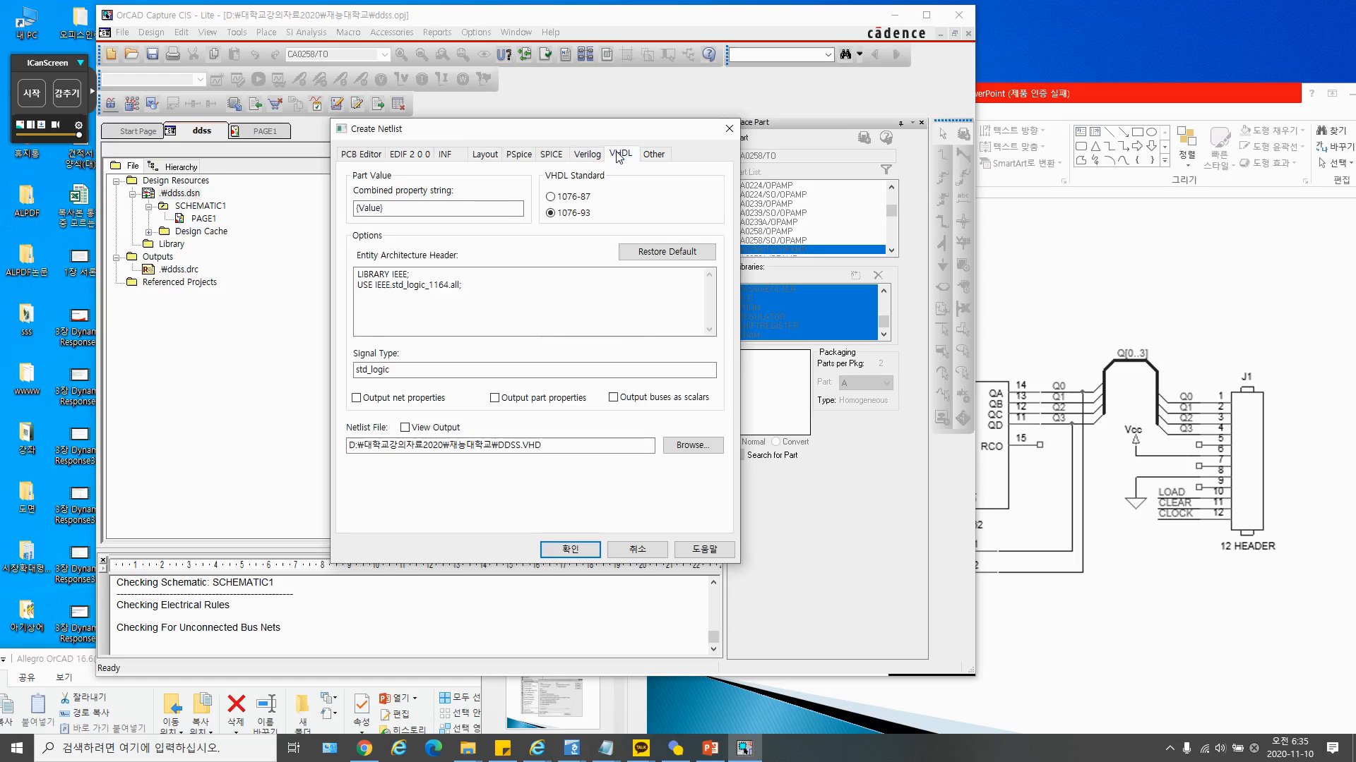
left_click(589, 159)
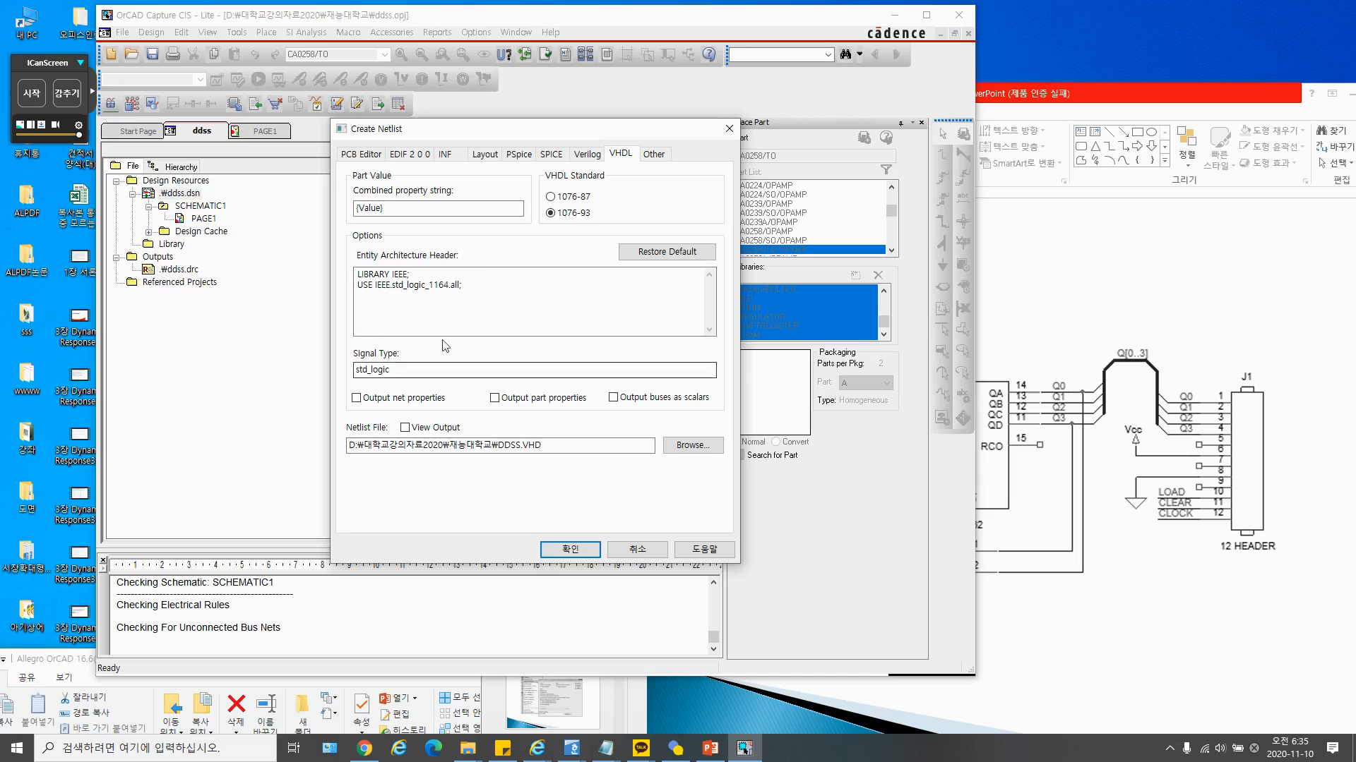
left_click(536, 155)
left_click(525, 157)
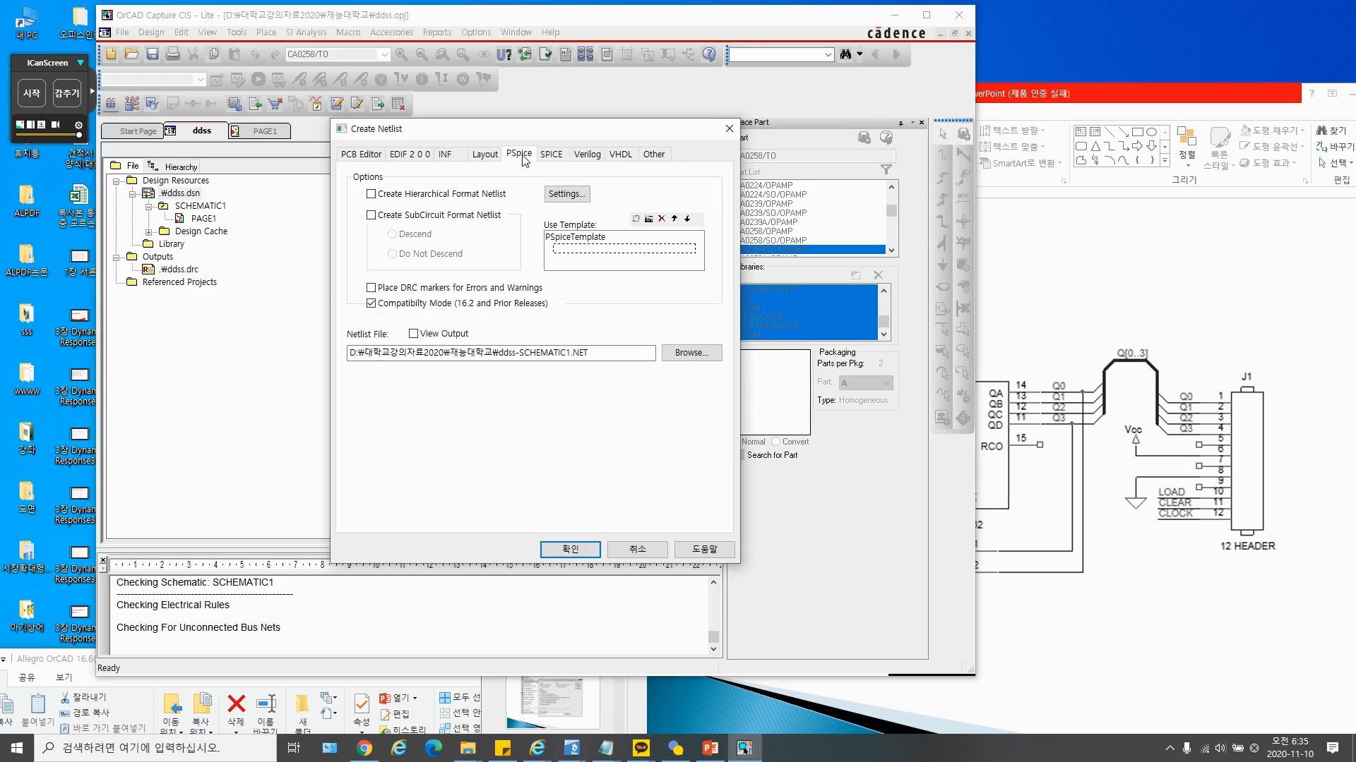
Generate the Layout netlist DDSS.MNL with user properties in millimeters, accepting the undo warning and saving the design before netlisting
left_click(485, 154)
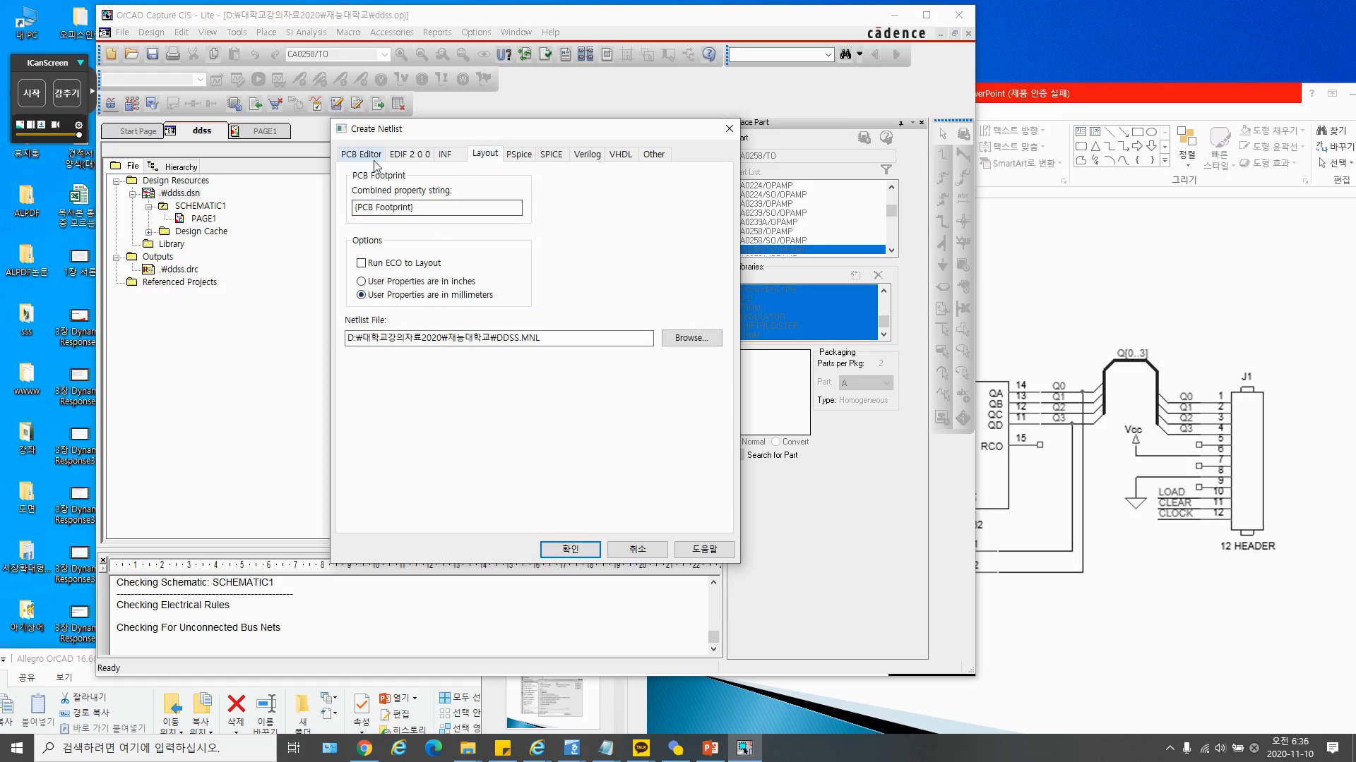
left_click(569, 548)
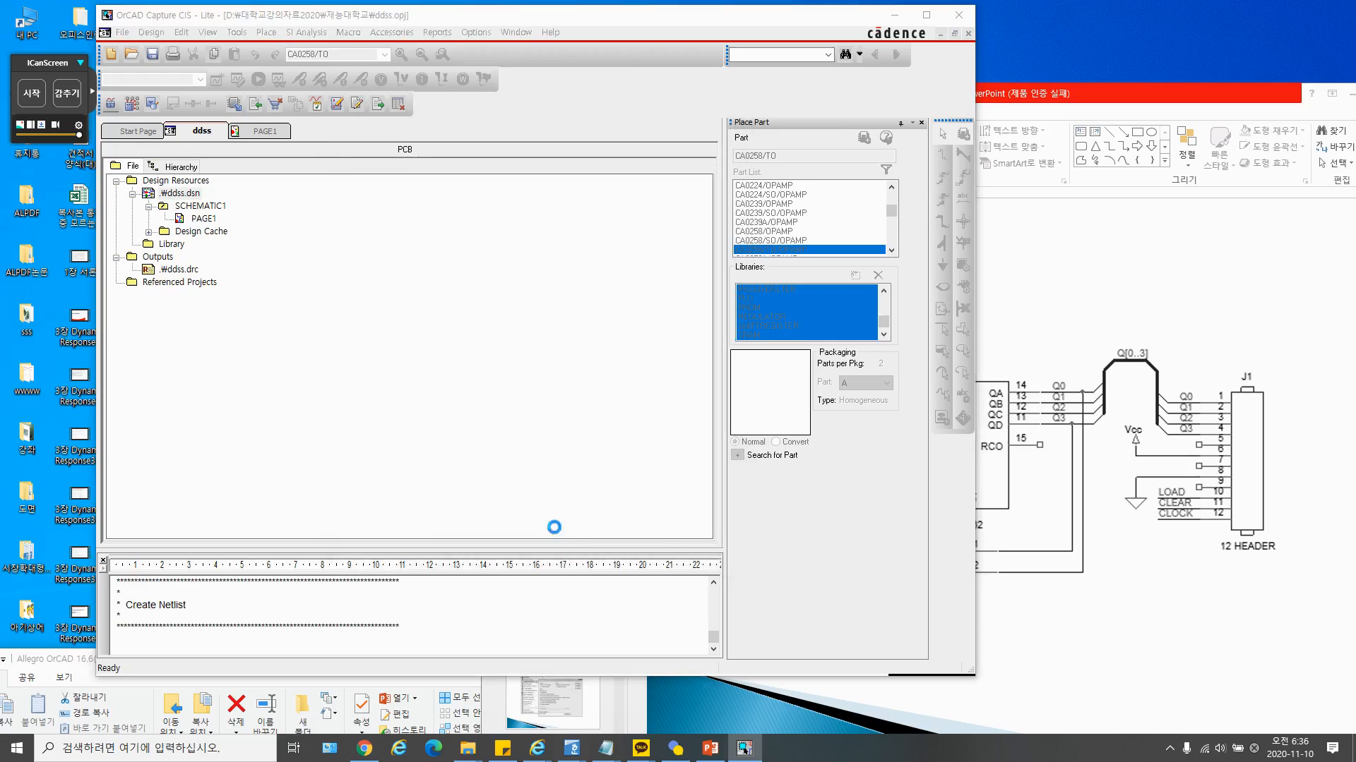
left_click(554, 370)
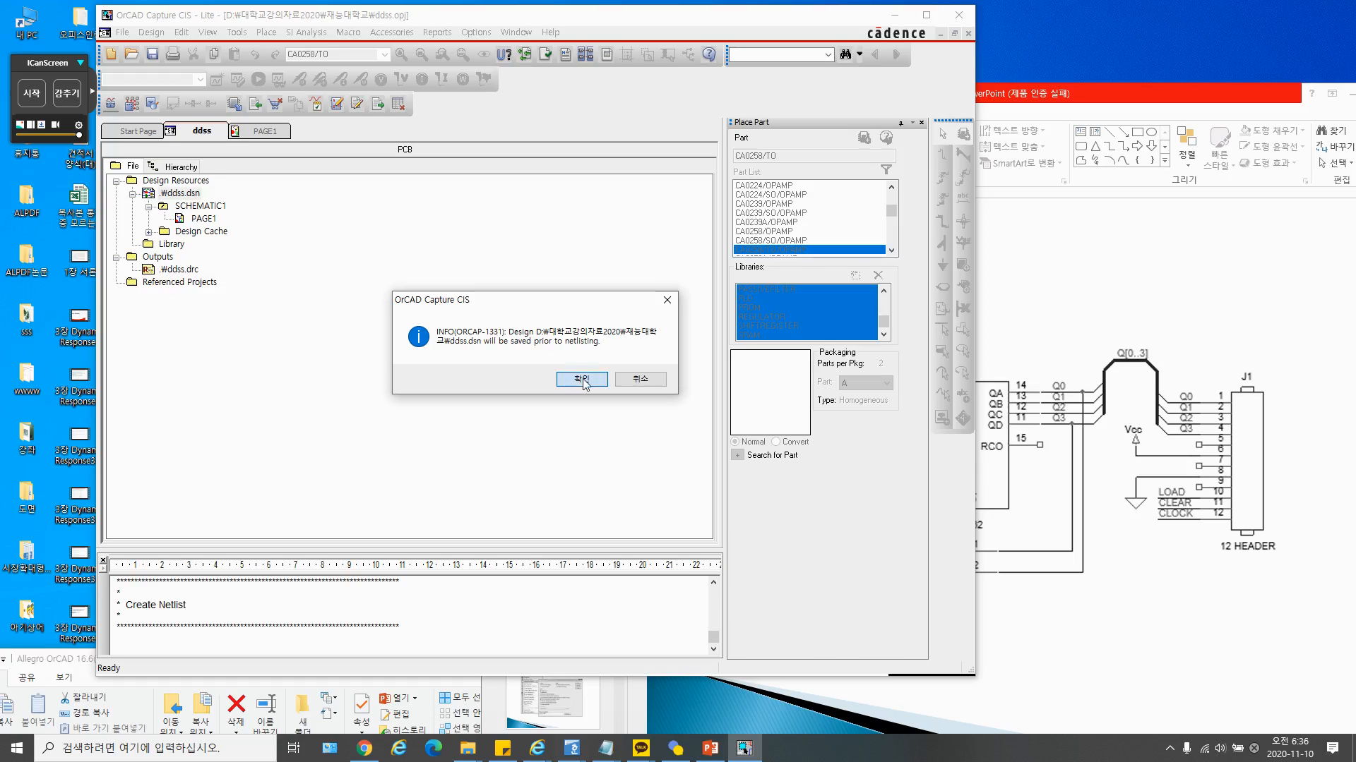
left_click(581, 379)
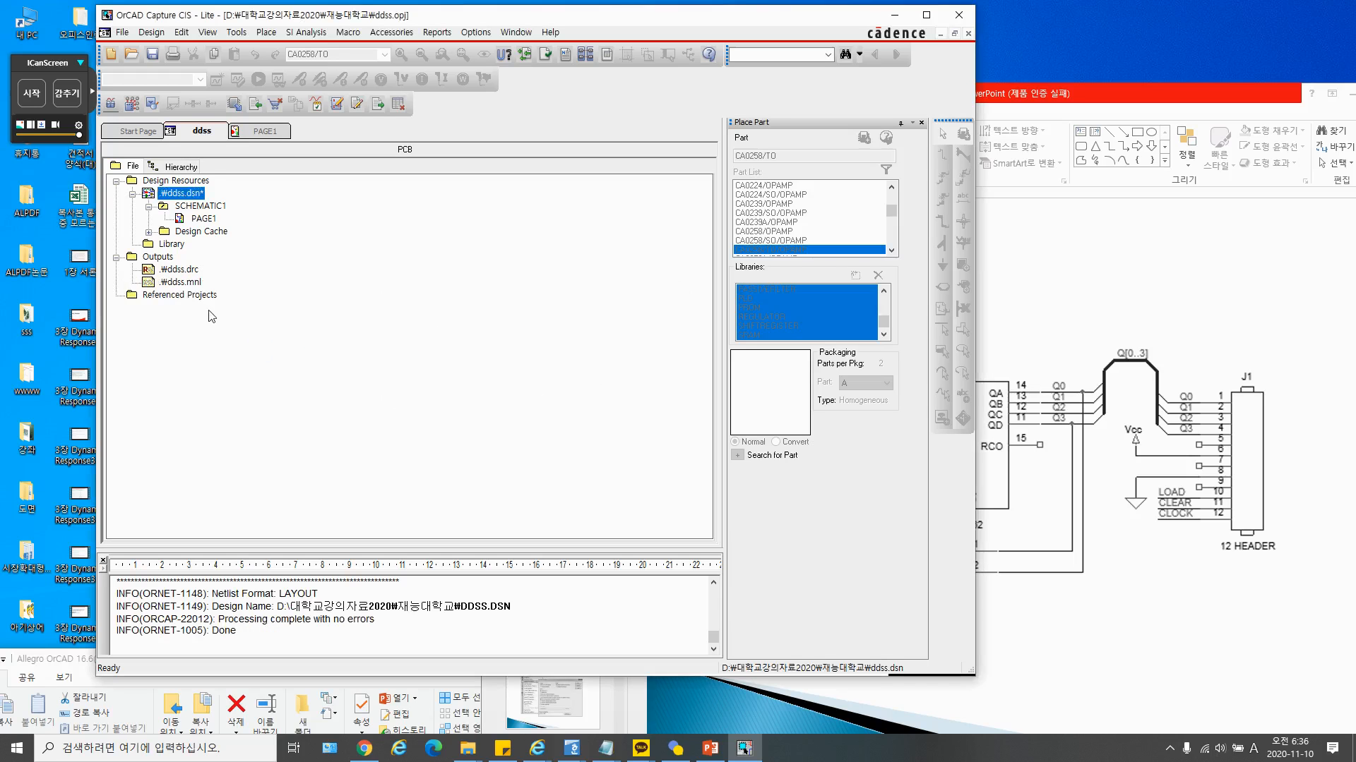
Open the ddss.mnl netlist in Notepad, widen its window, and look through the contents to the end
left_click(188, 283)
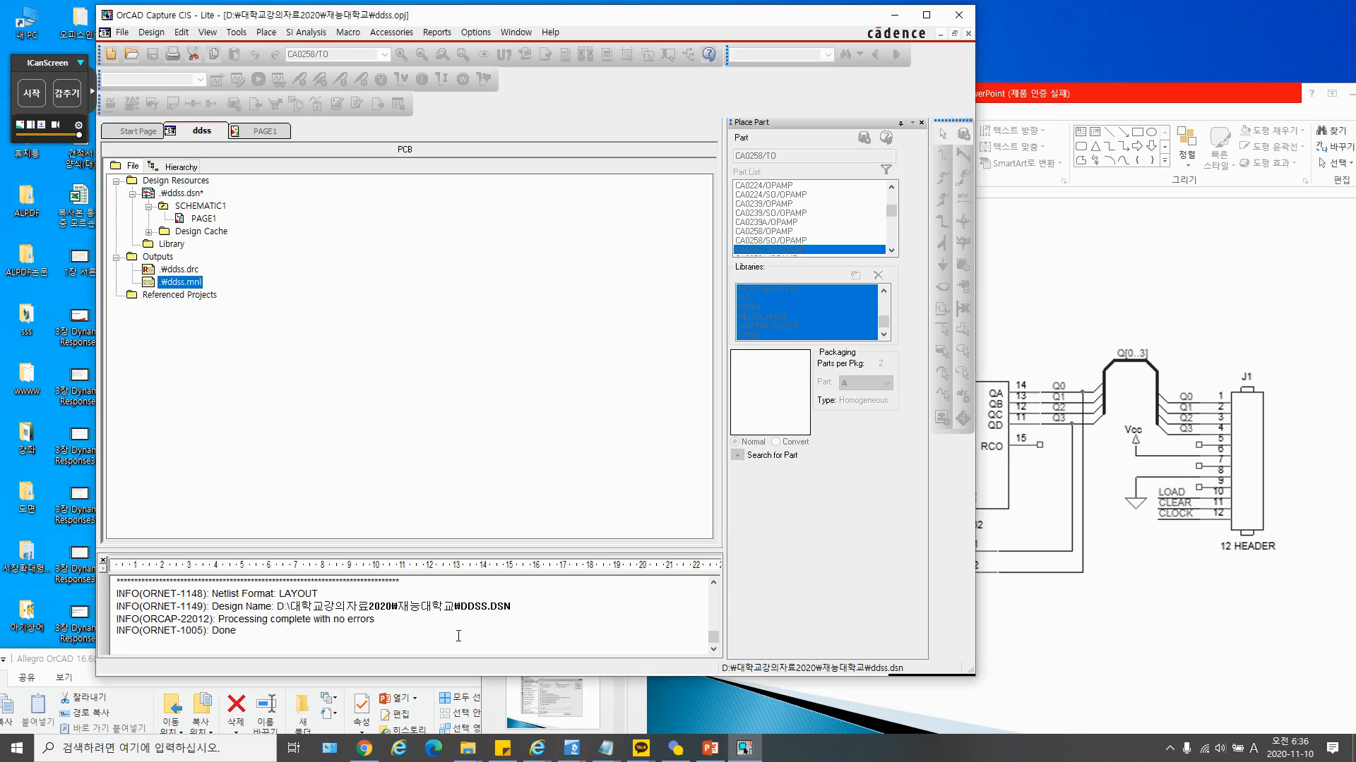
left_click(330, 622)
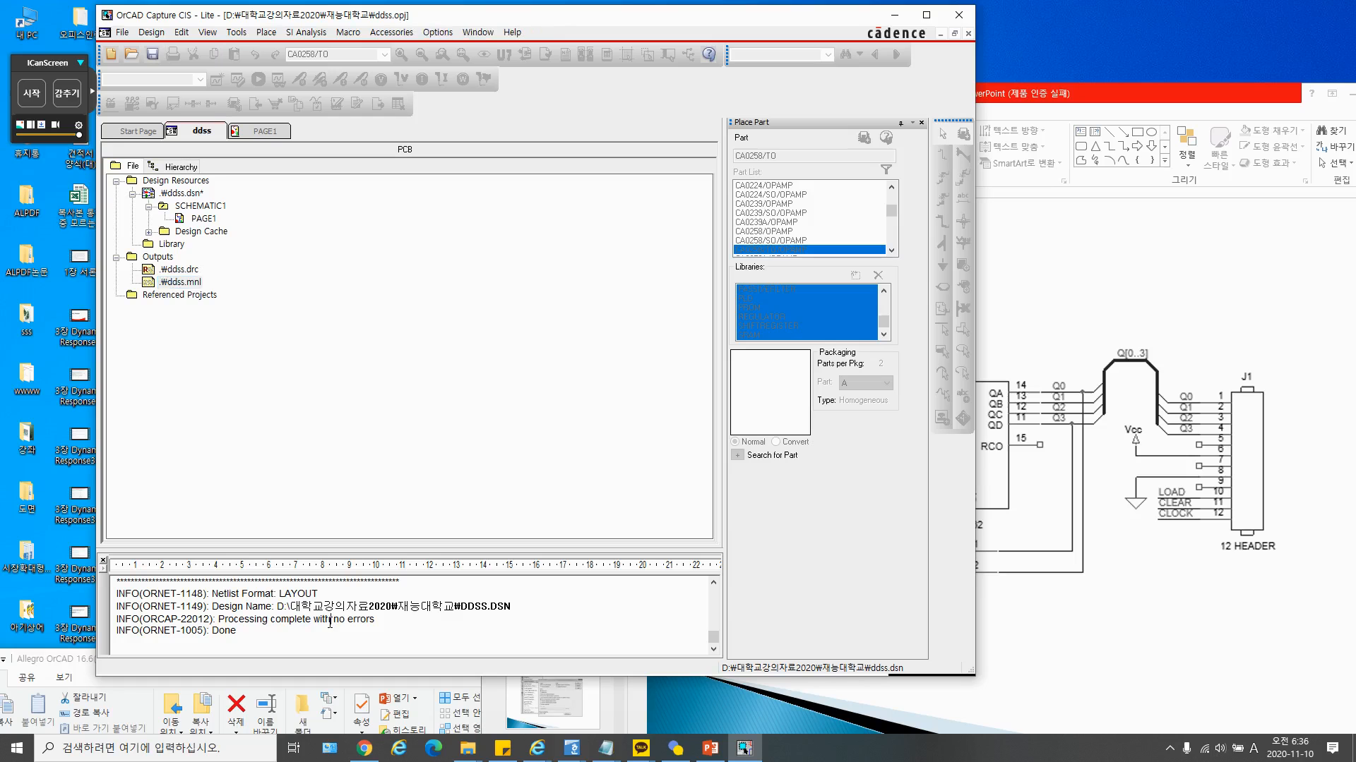
double_click(171, 284)
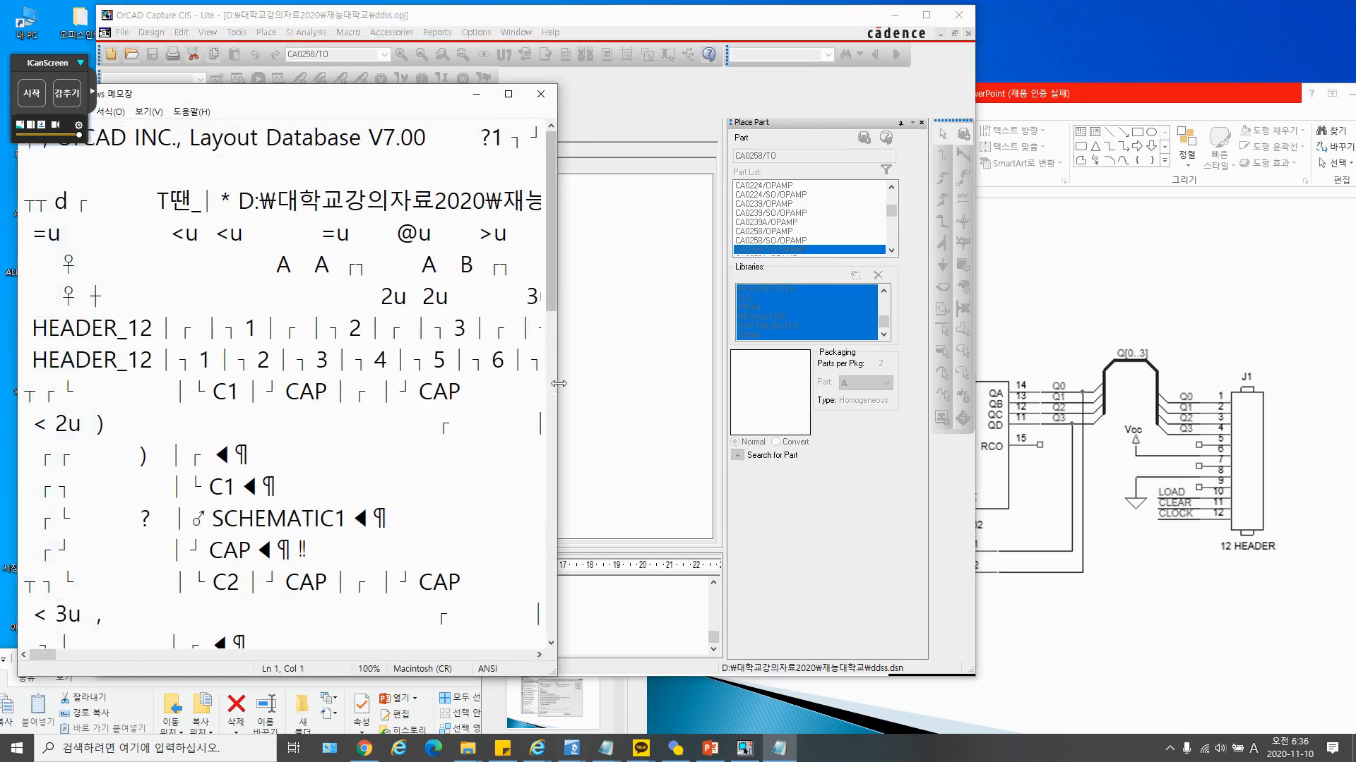
left_click_drag(556, 384, 807, 379)
left_click_drag(799, 260, 752, 650)
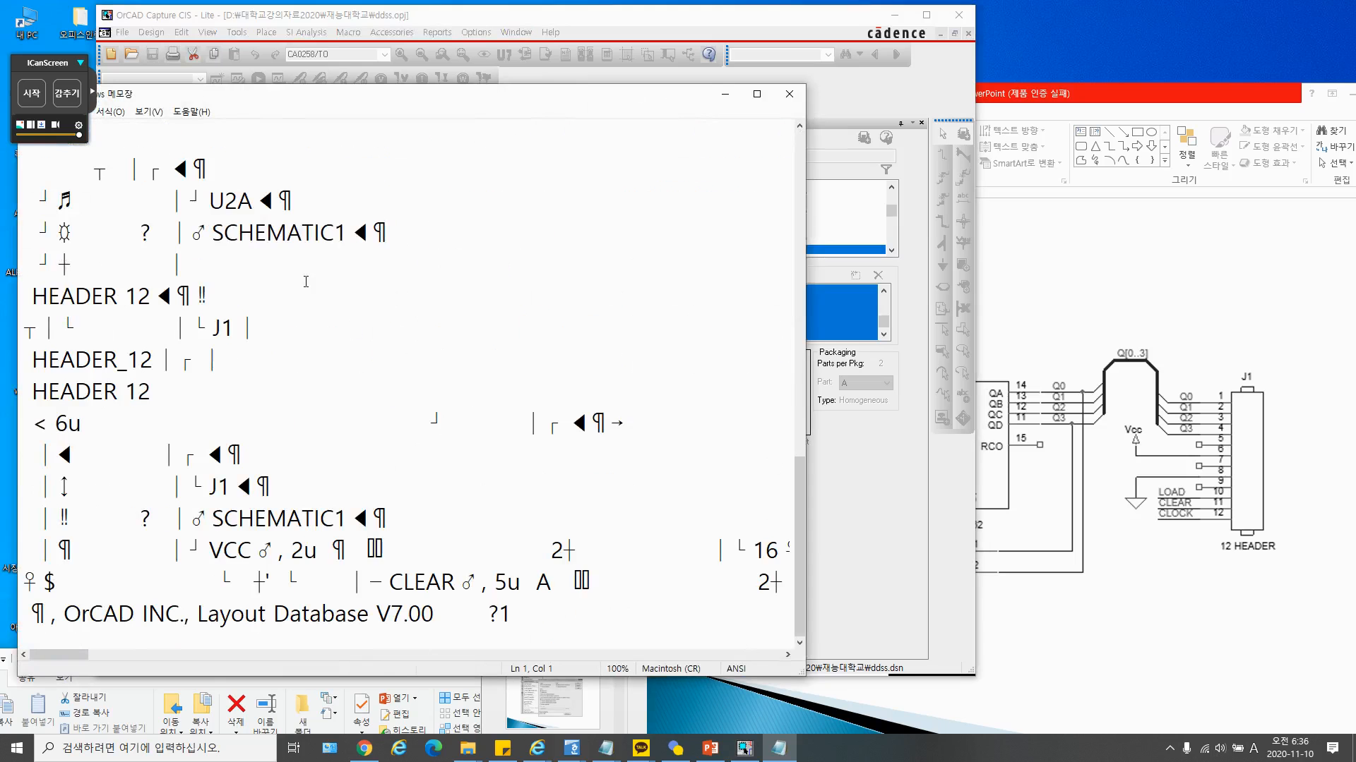
Close the netlist text file and review the Cross Reference Parts settings and report file path for ddss.dsn
left_click(789, 94)
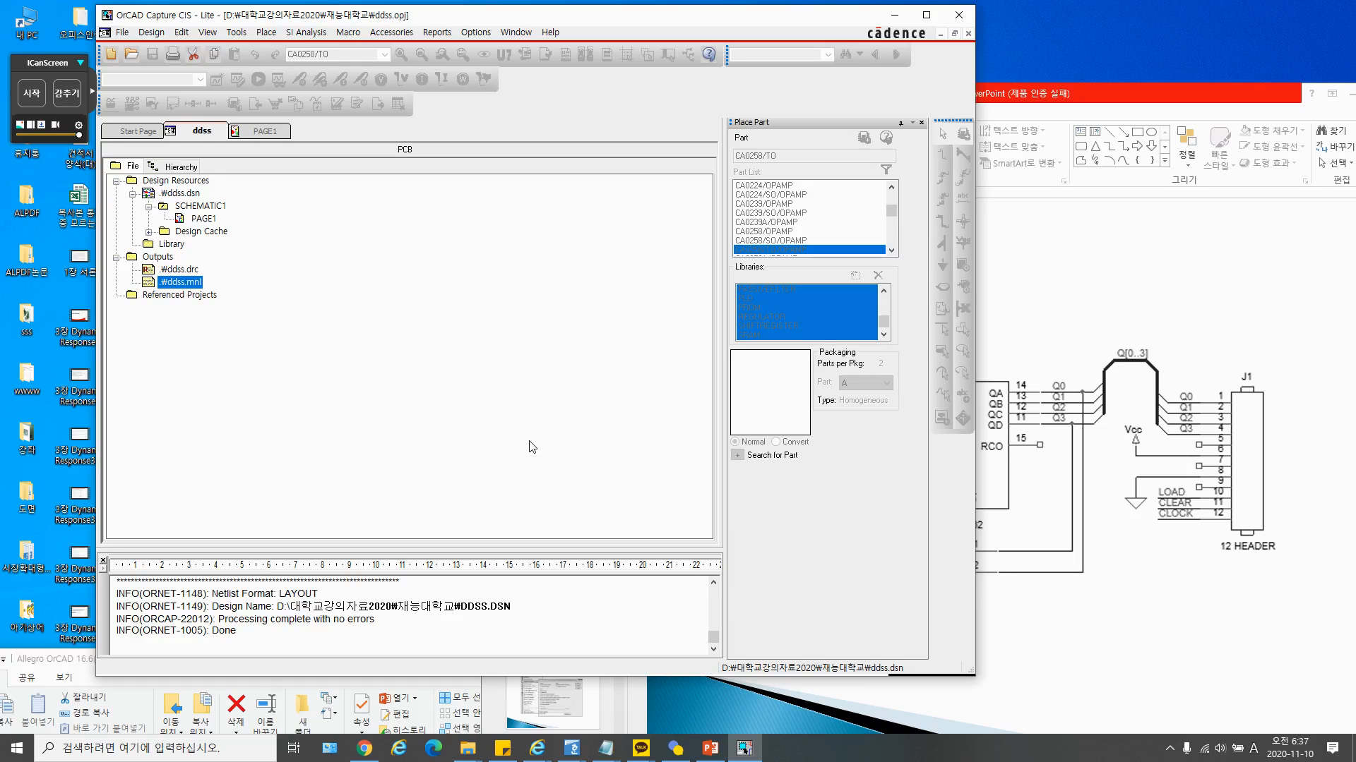
left_click(178, 271)
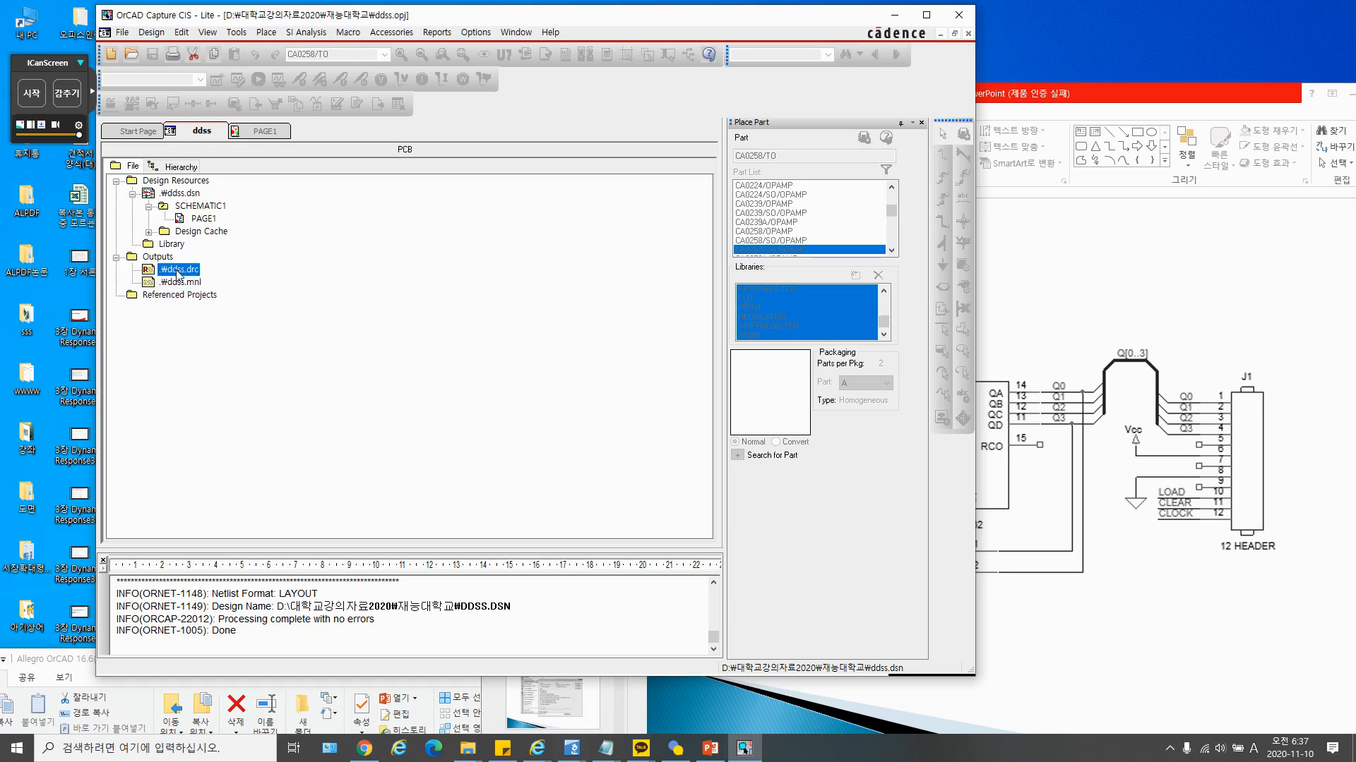
left_click(194, 284)
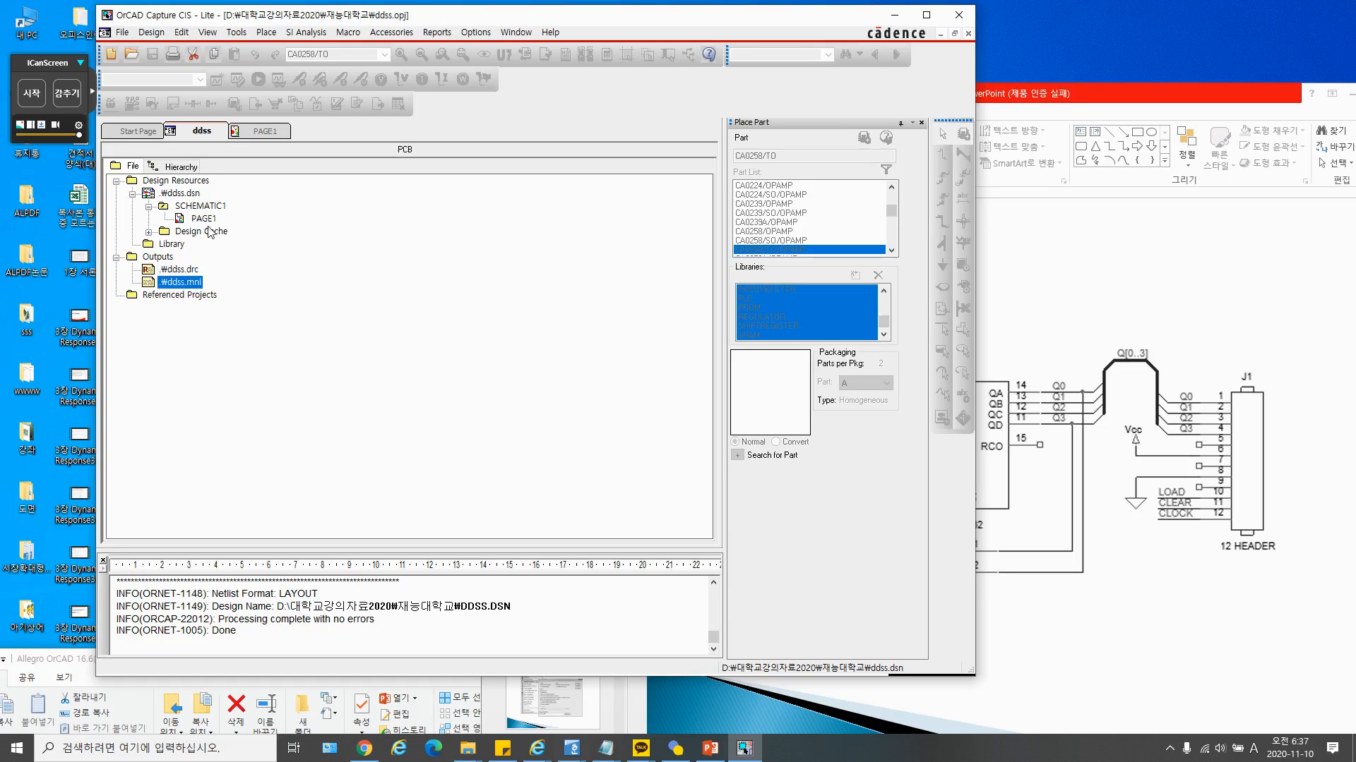
left_click(190, 200)
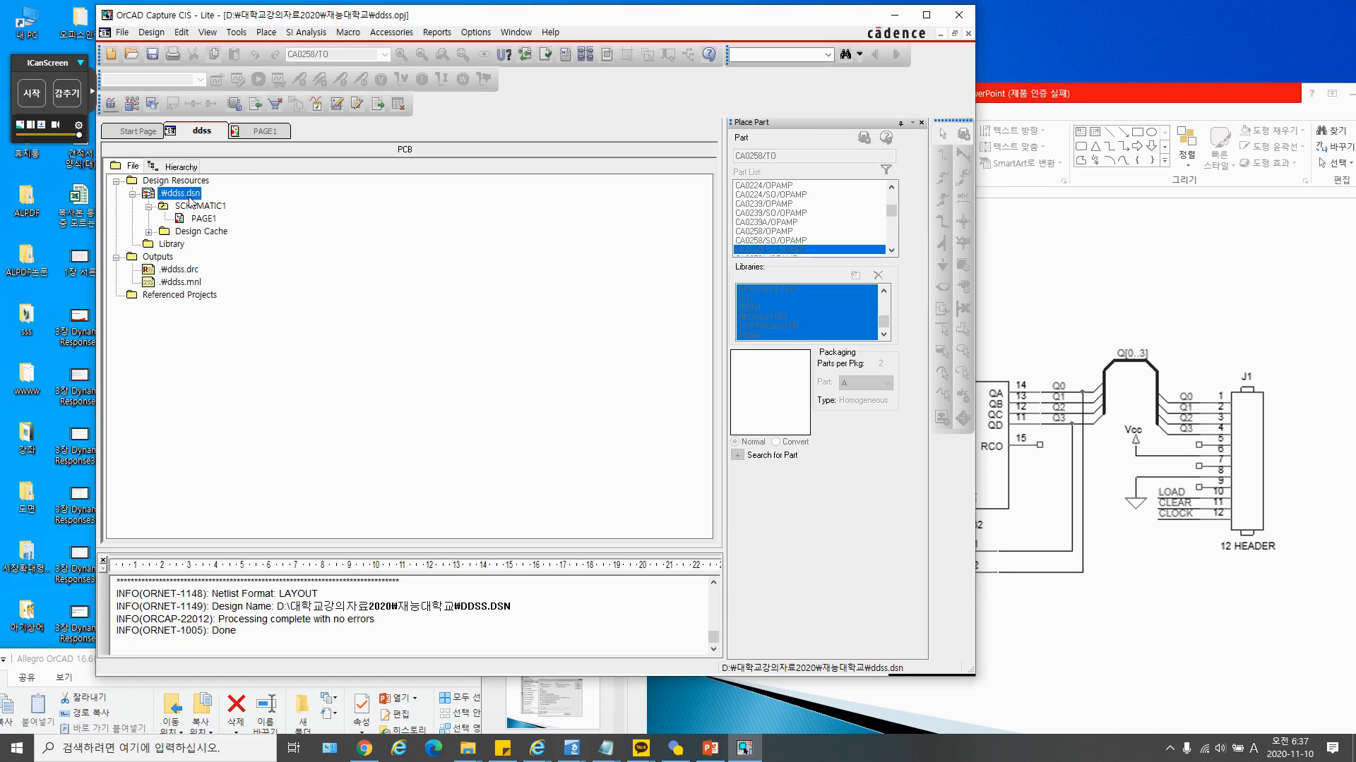
left_click(584, 55)
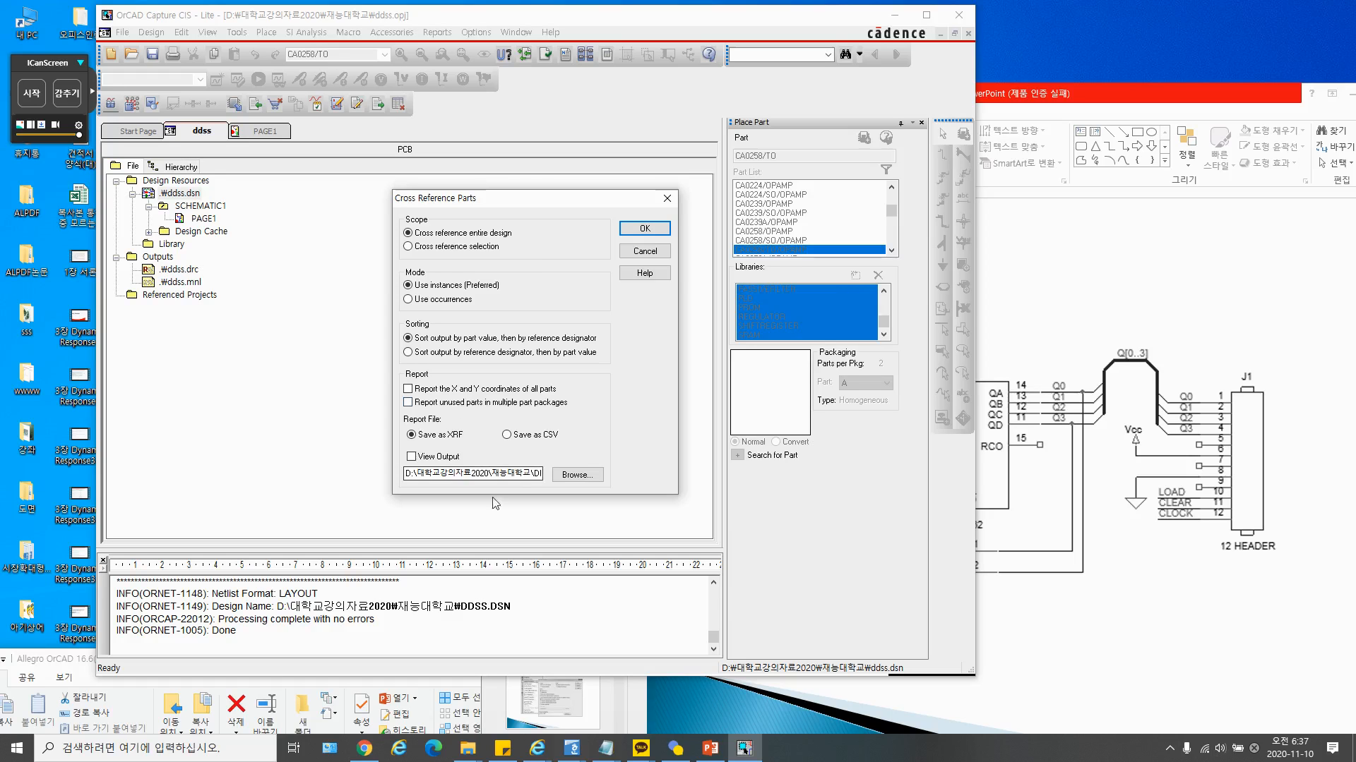
left_click_drag(506, 474, 574, 475)
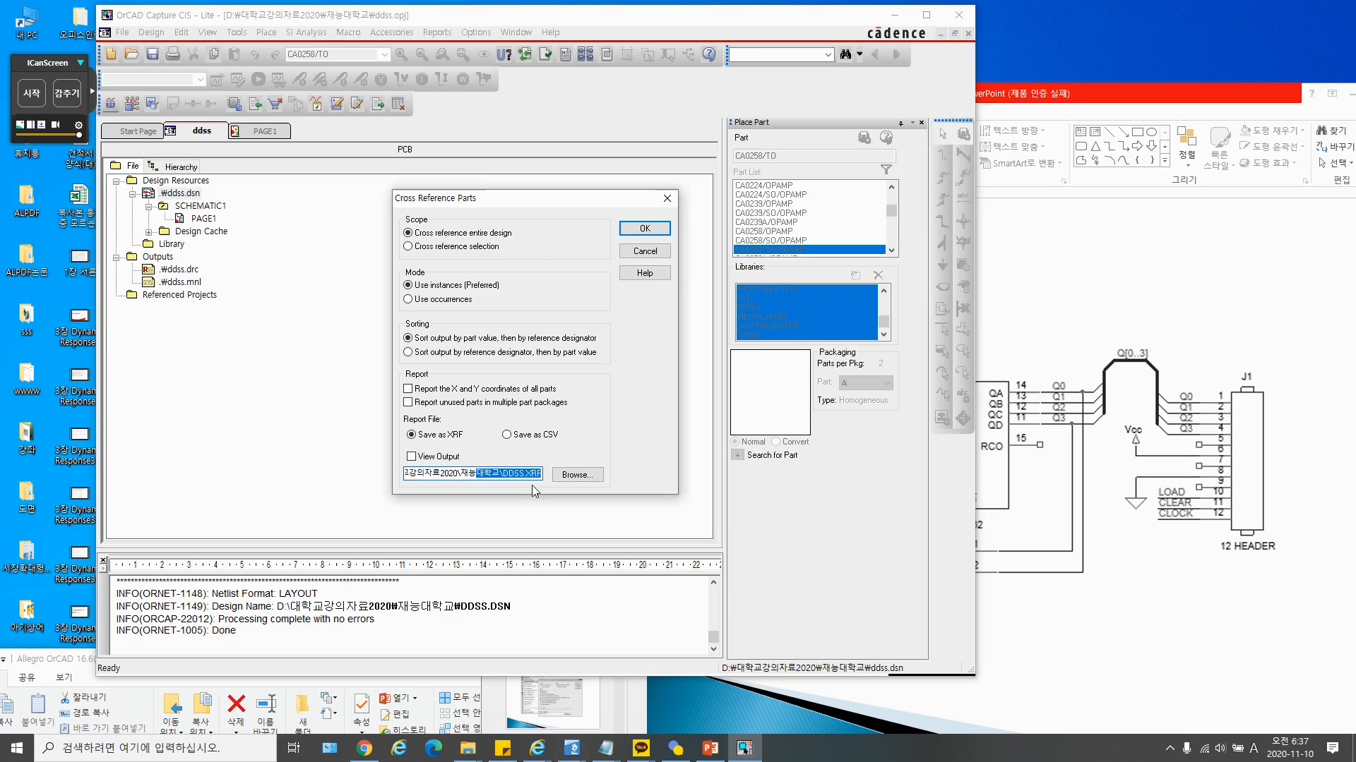
left_click(664, 200)
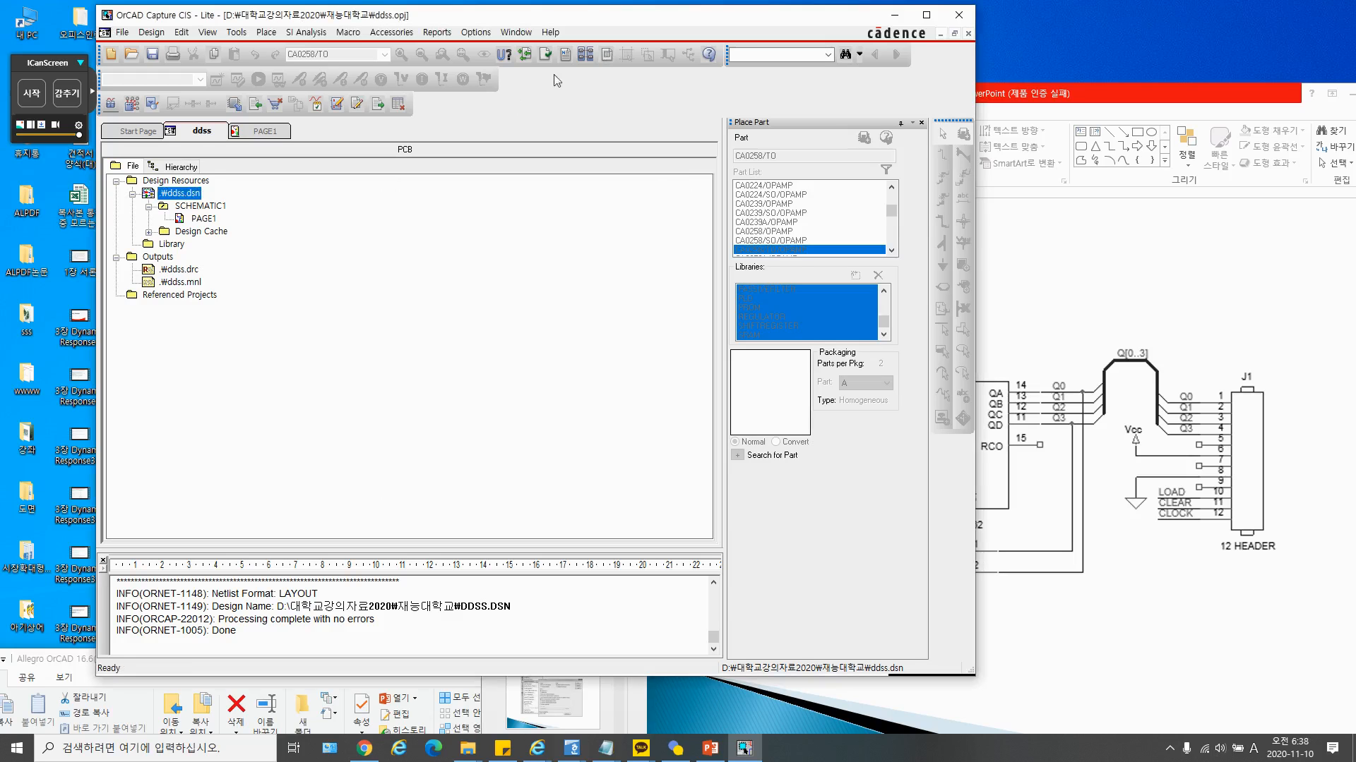
Generate a Bill of Materials for the entire ddss.dsn design using instances, with DDSS.BOM as the report file
left_click(589, 54)
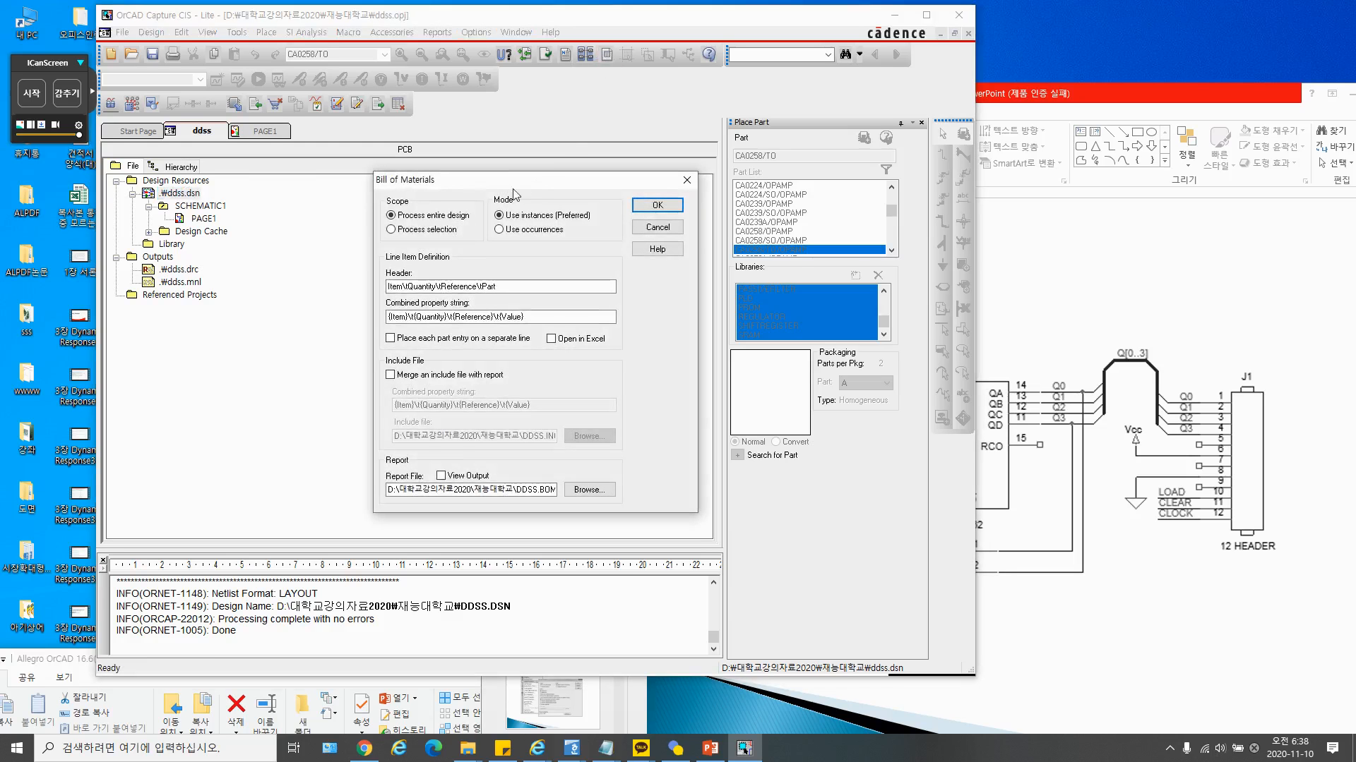
left_click_drag(435, 187, 343, 199)
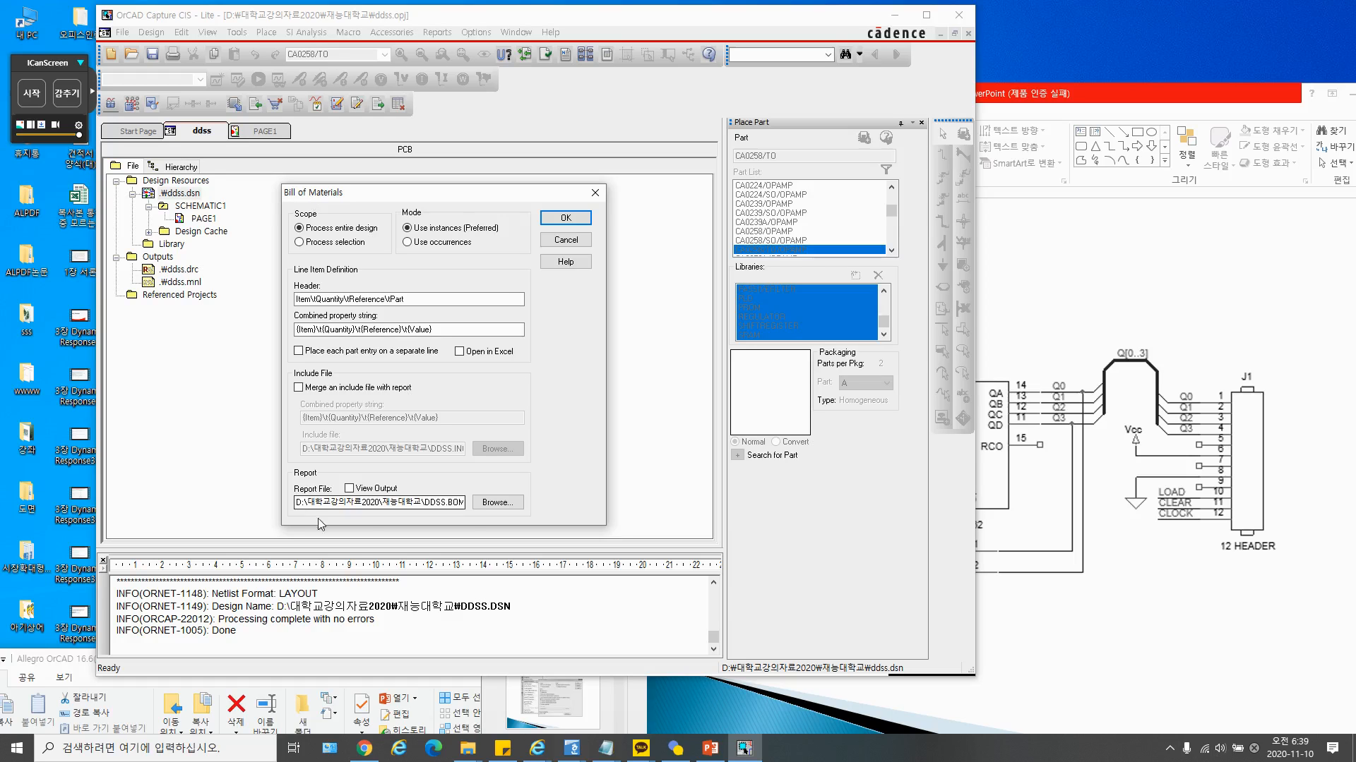
left_click_drag(388, 502, 502, 513)
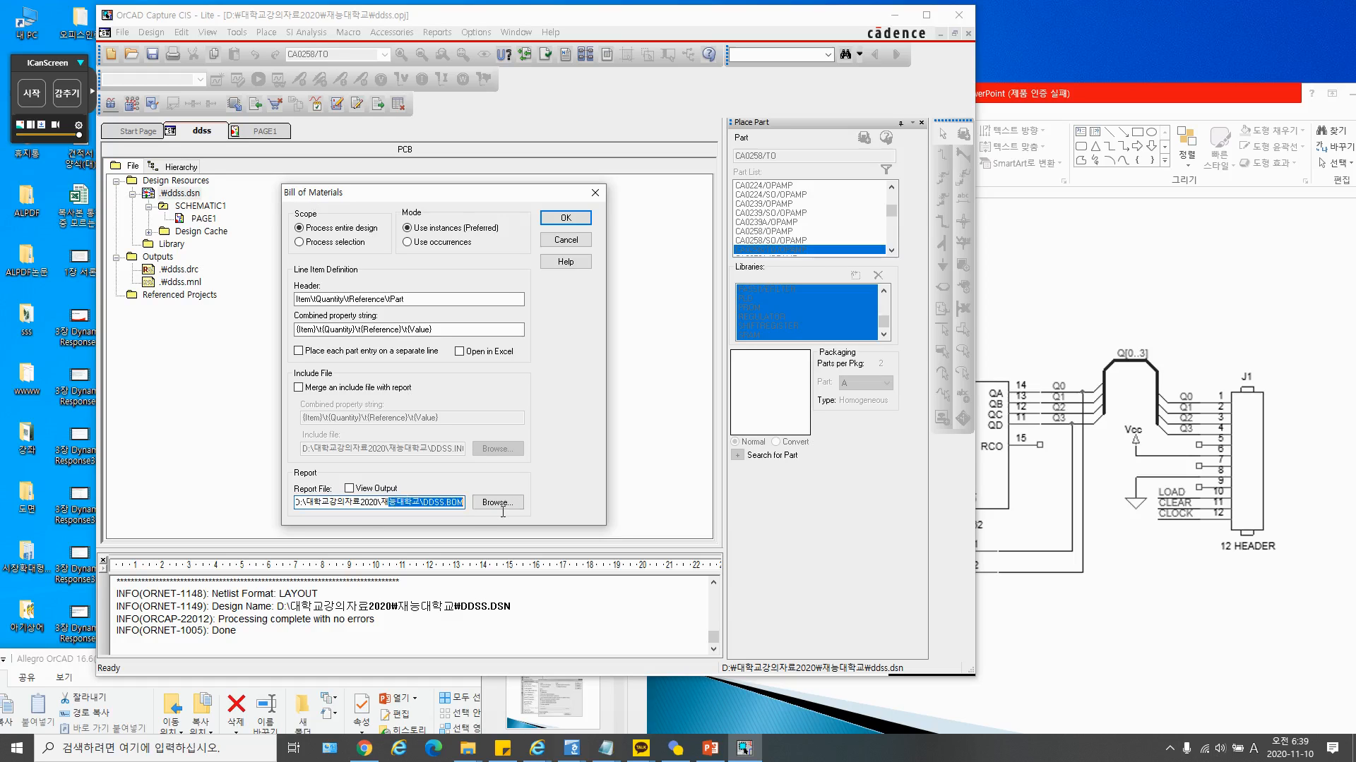
left_click(443, 507)
left_click(566, 218)
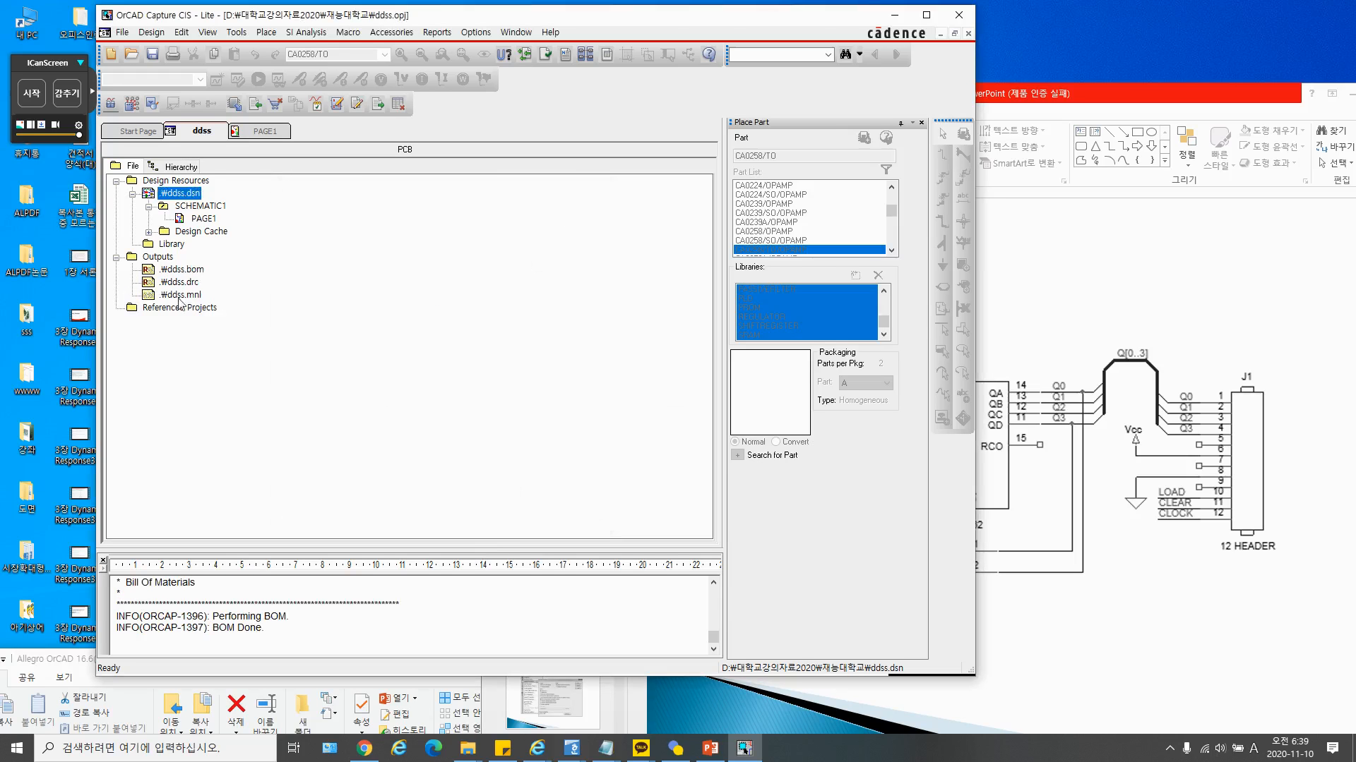
Check the session log for the Bill of Materials run and open the ddss.bom output file
left_click(191, 270)
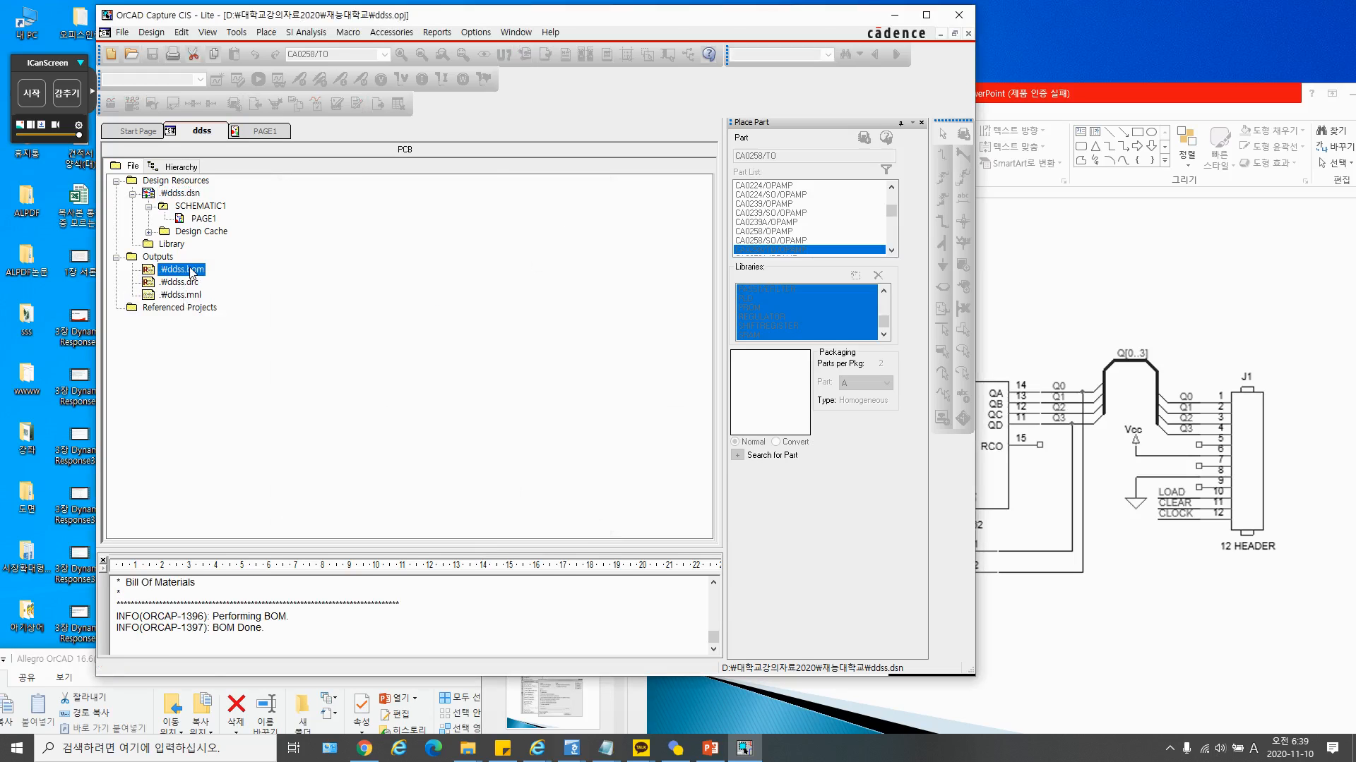
left_click_drag(276, 631, 80, 606)
left_click(249, 628)
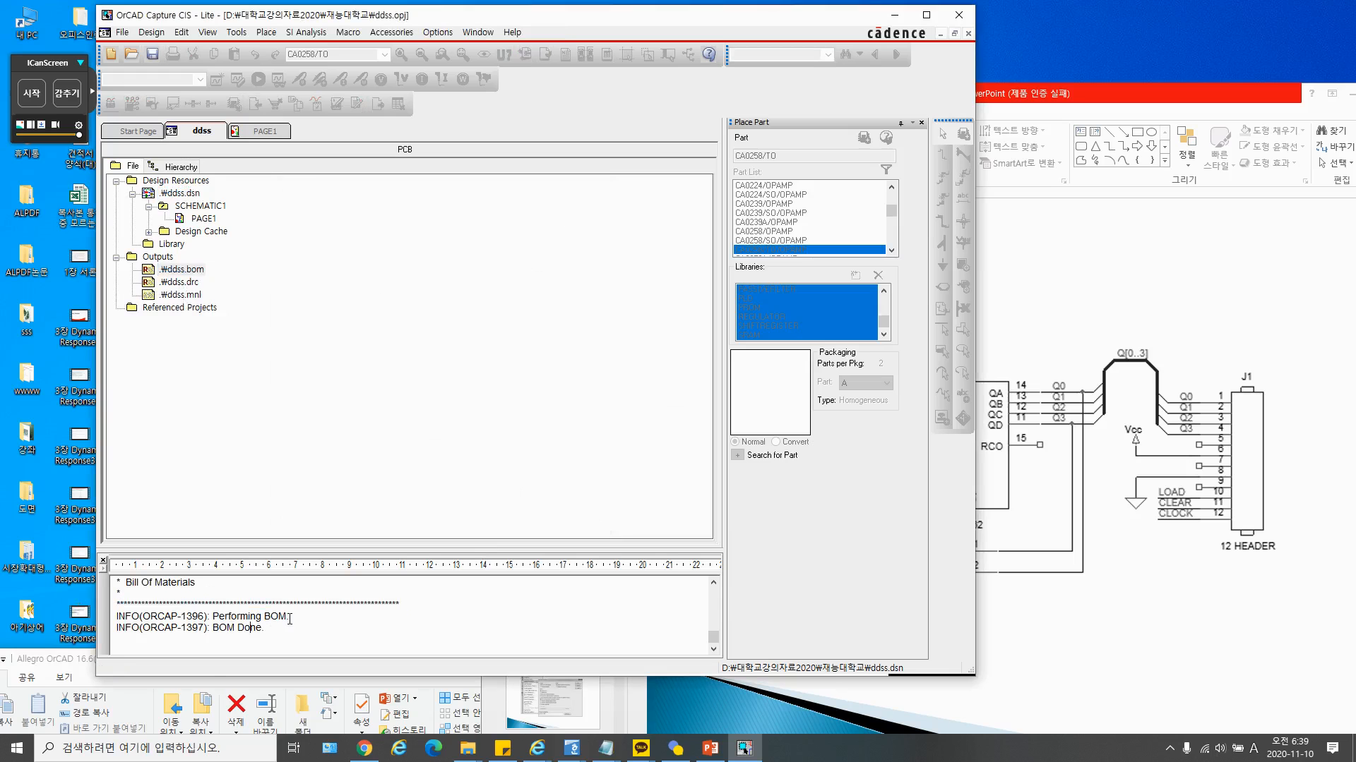
double_click(187, 270)
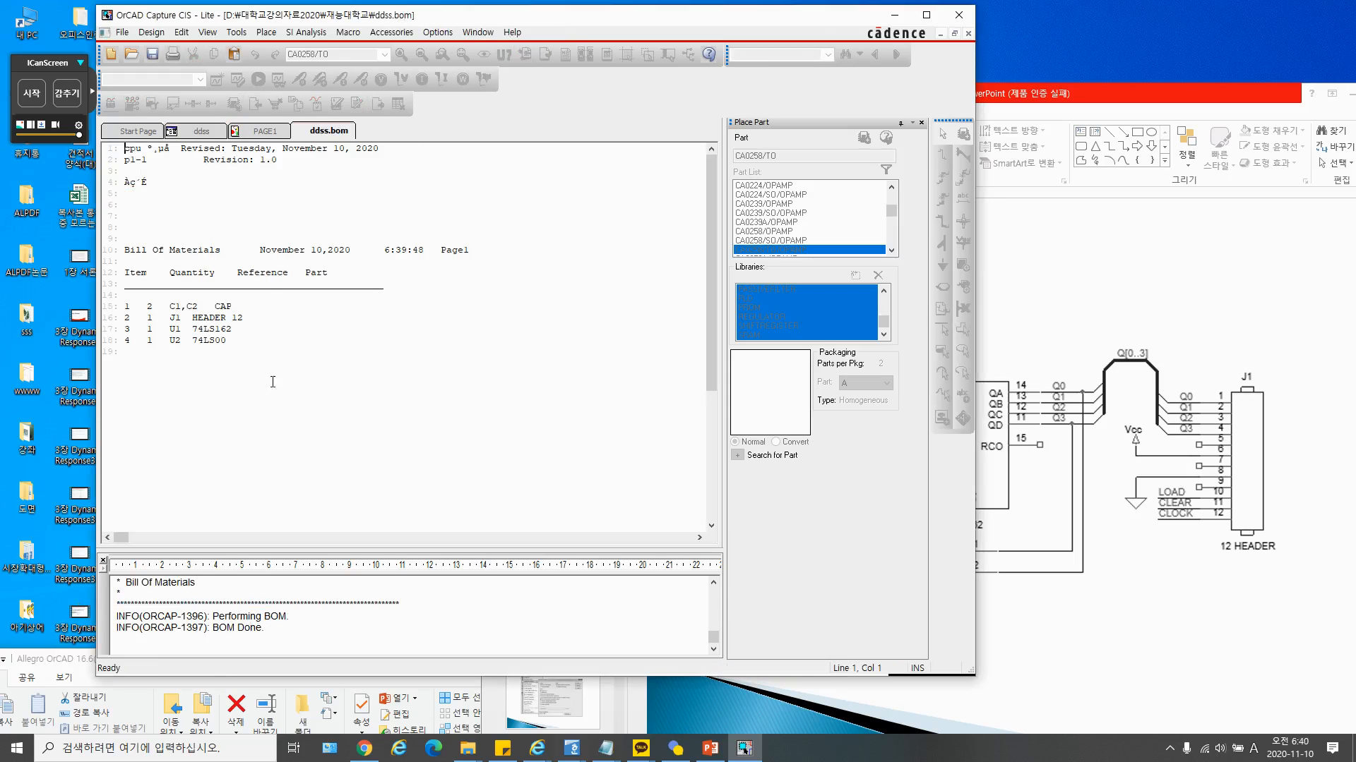
Examine the title line and the Item, Quantity, Reference and Part columns of the ddss.bom report
left_click(126, 251)
left_click_drag(126, 250, 495, 248)
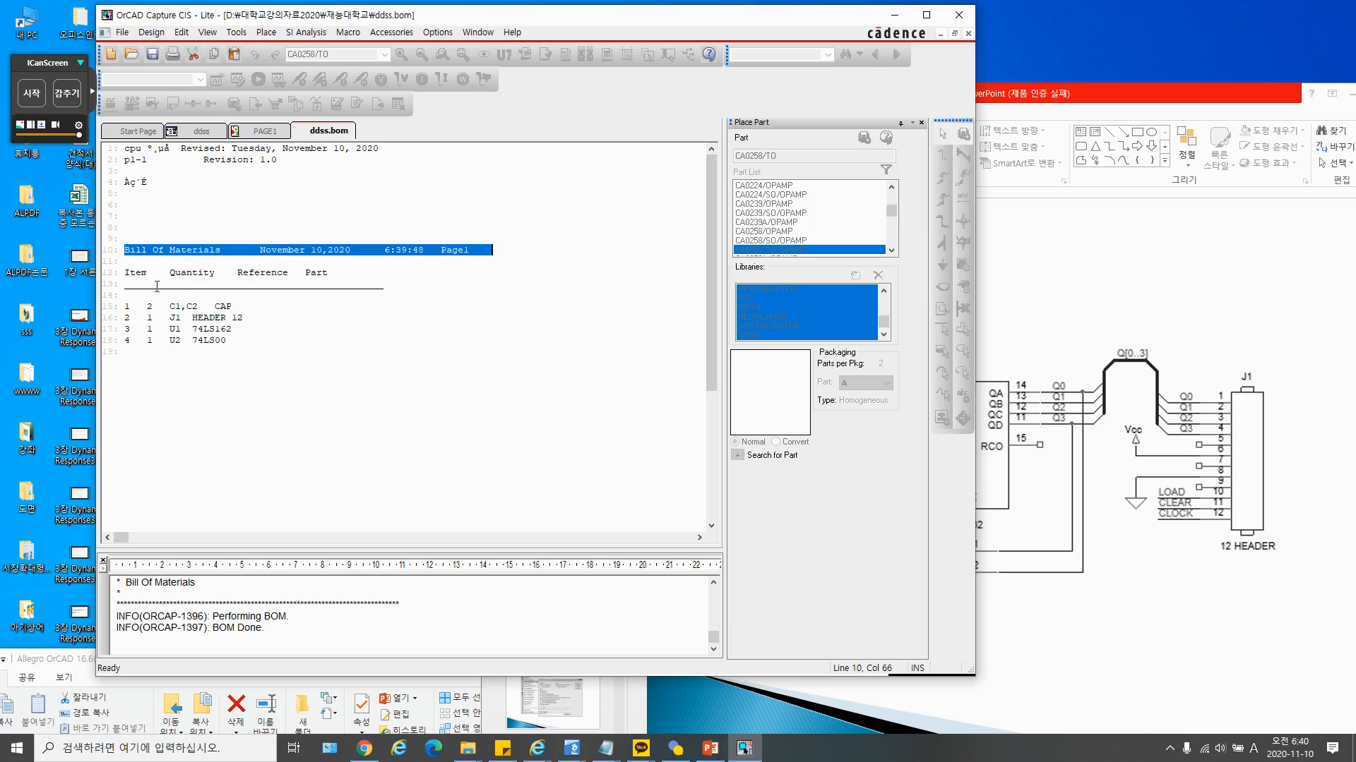
left_click_drag(147, 273, 113, 277)
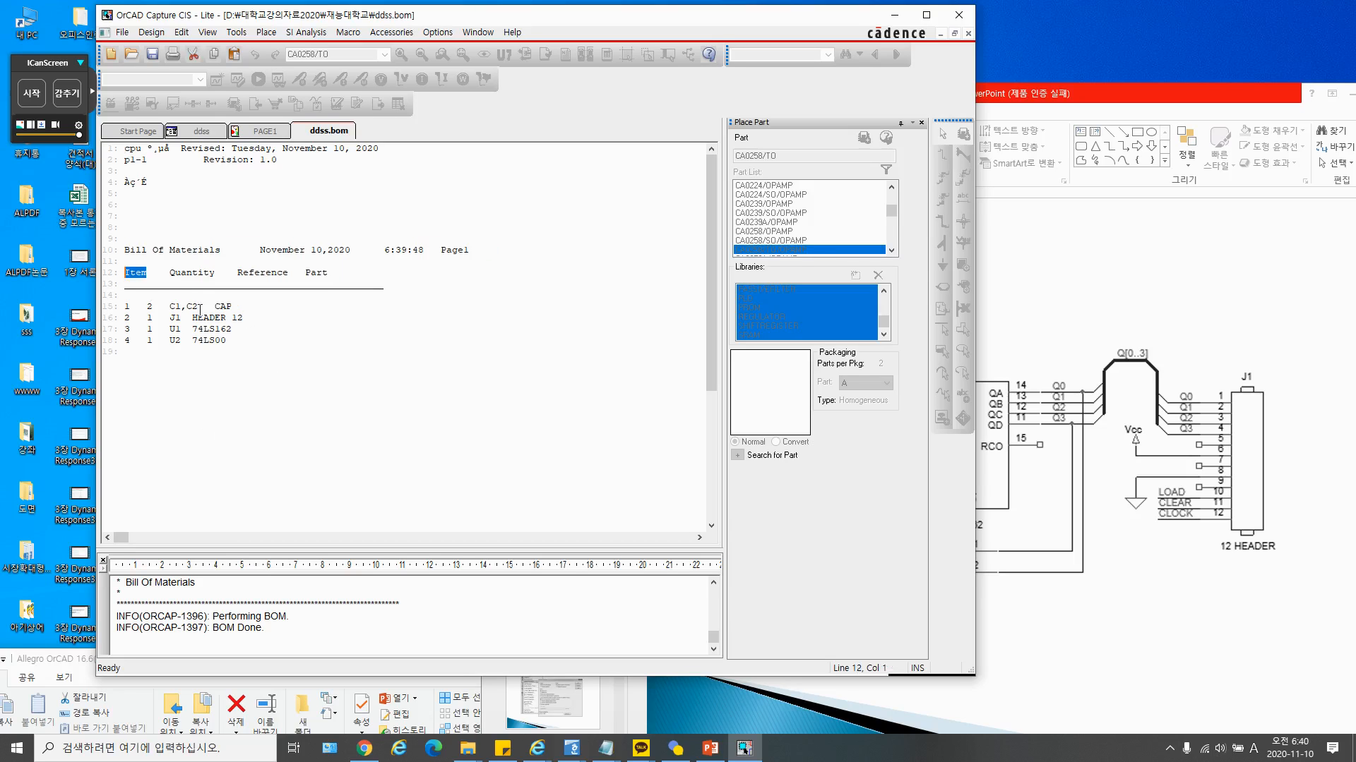
left_click_drag(169, 272, 215, 274)
left_click(149, 301)
left_click_drag(130, 318, 150, 318)
left_click(150, 351)
left_click_drag(215, 274, 288, 276)
left_click_drag(170, 308, 198, 308)
left_click(170, 329)
left_click(170, 340)
left_click_drag(303, 274, 336, 277)
left_click_drag(192, 318, 239, 346)
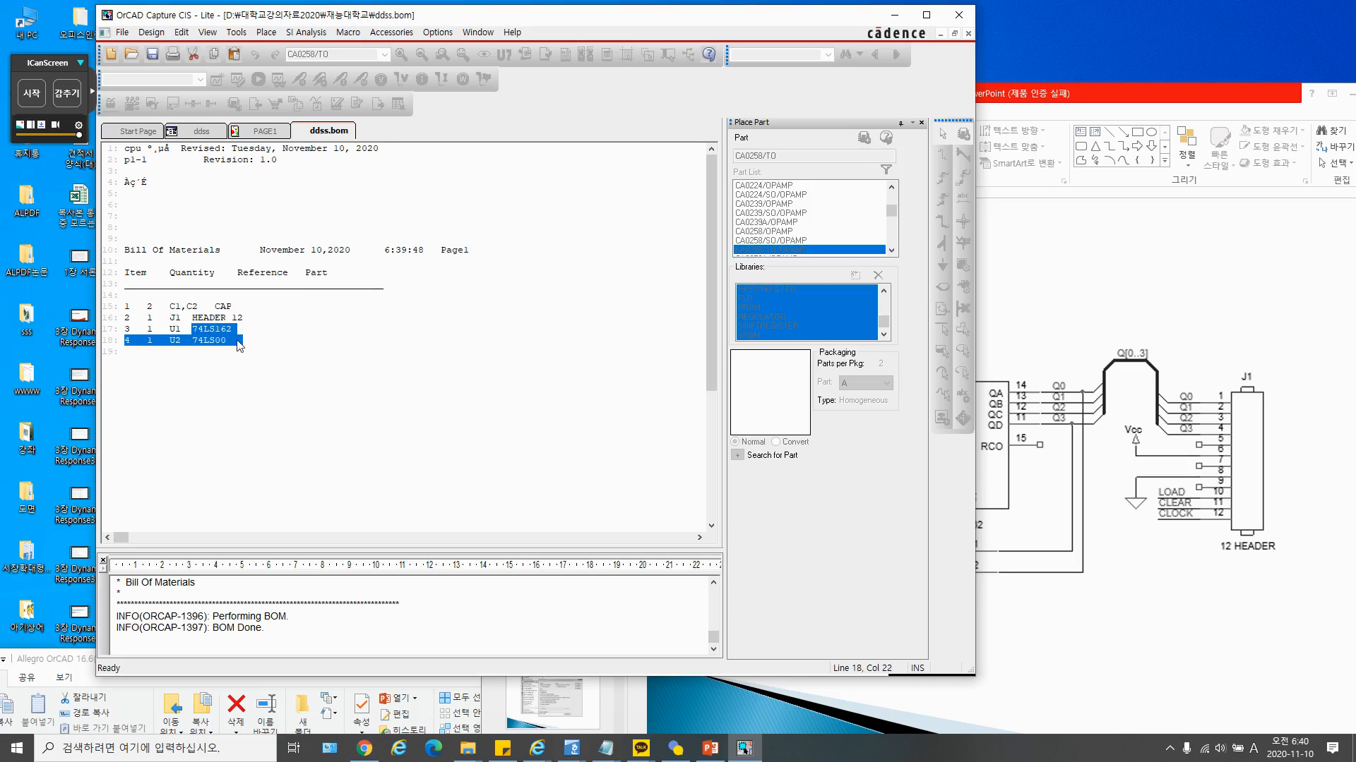
left_click(239, 345)
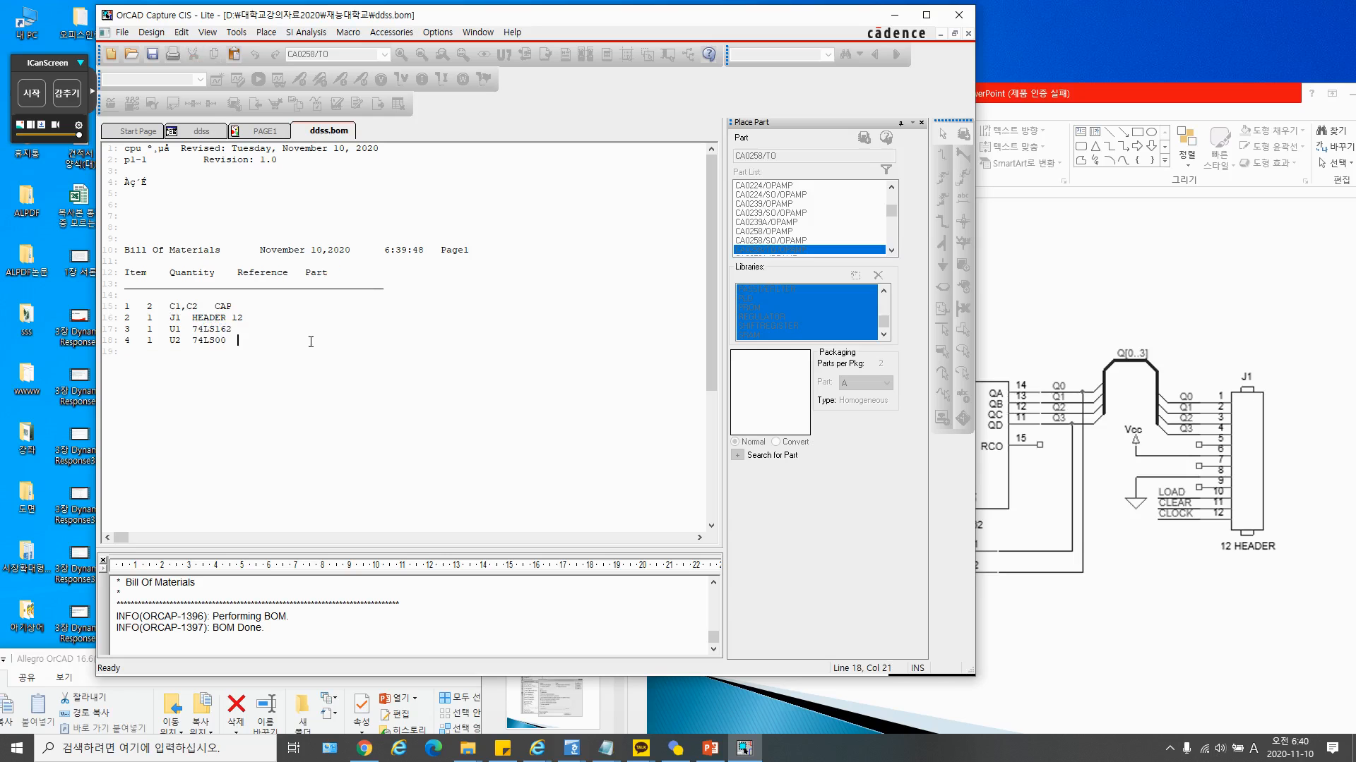
On schematic PAGE1, change the value of part U1 to 74LS162-smd
left_click(267, 132)
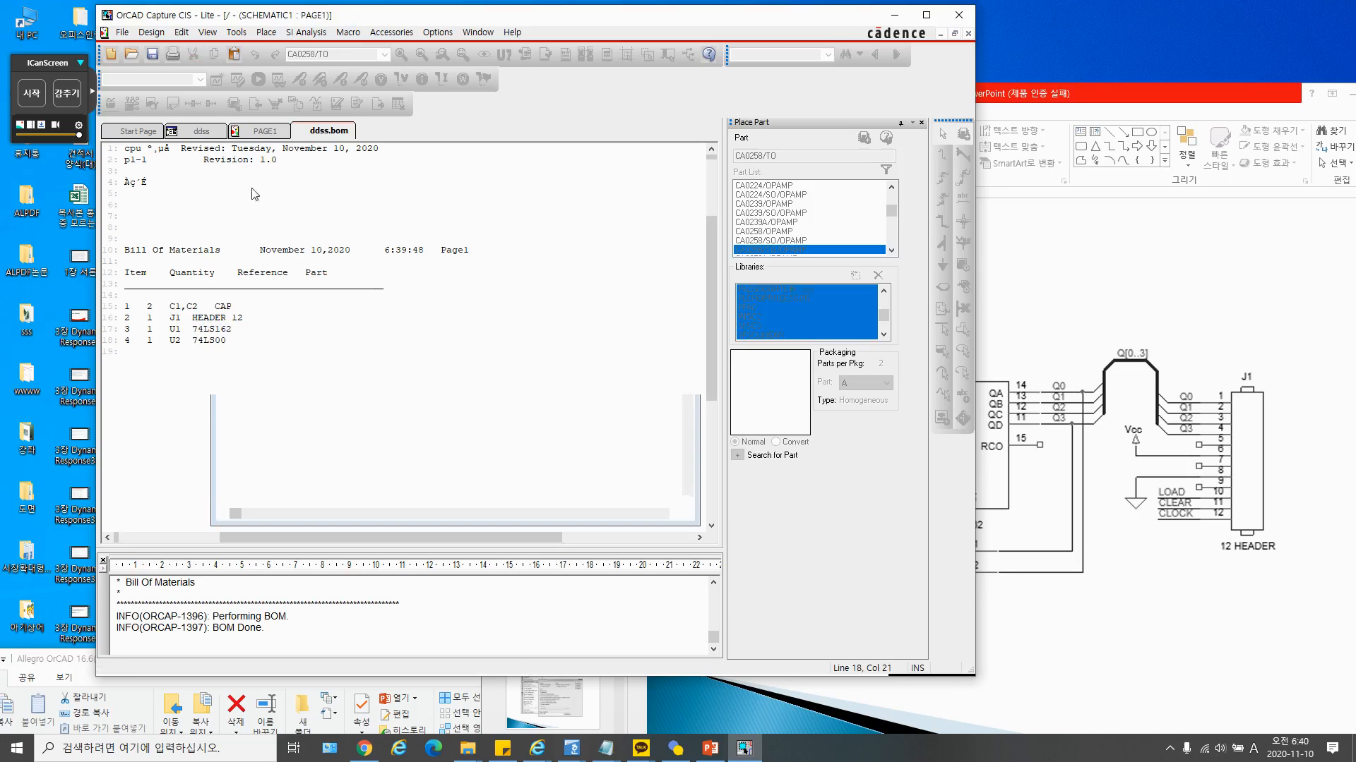
double_click(269, 338)
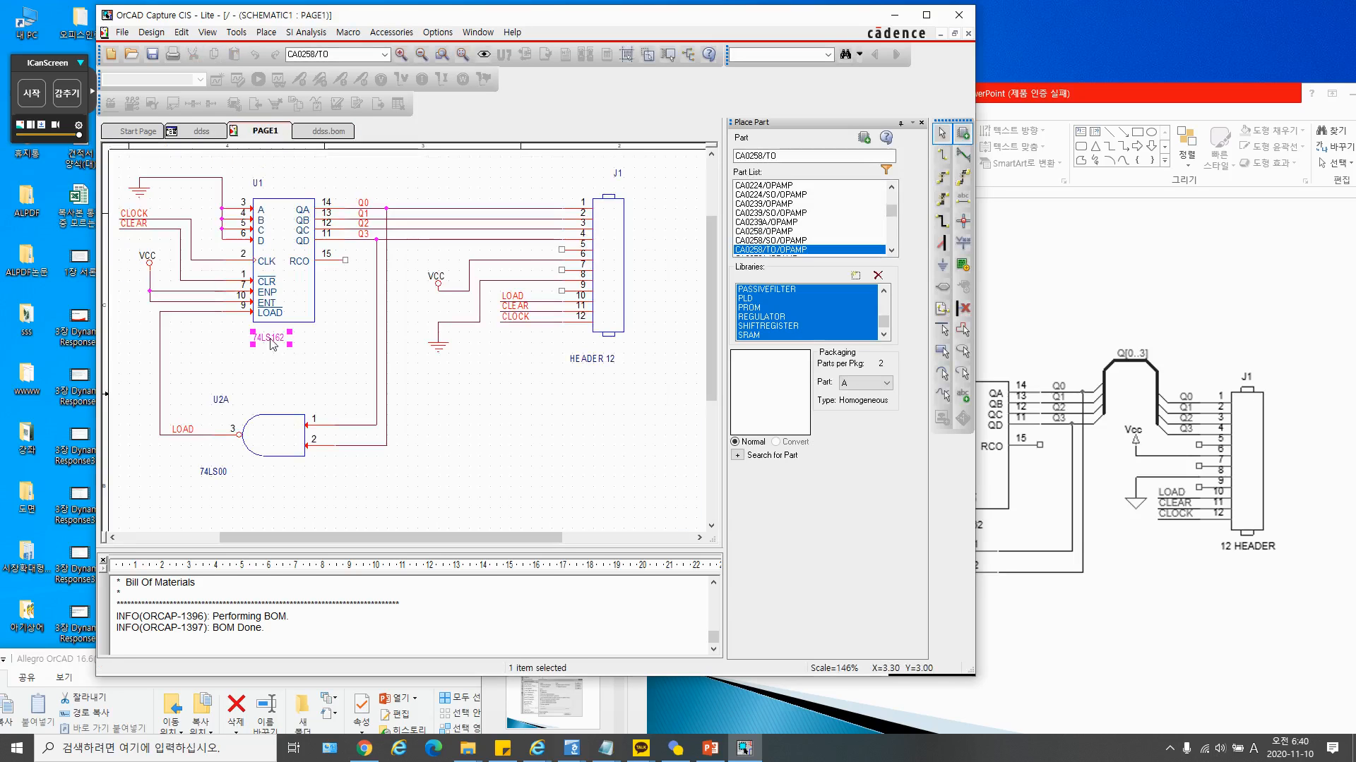
left_click(492, 303)
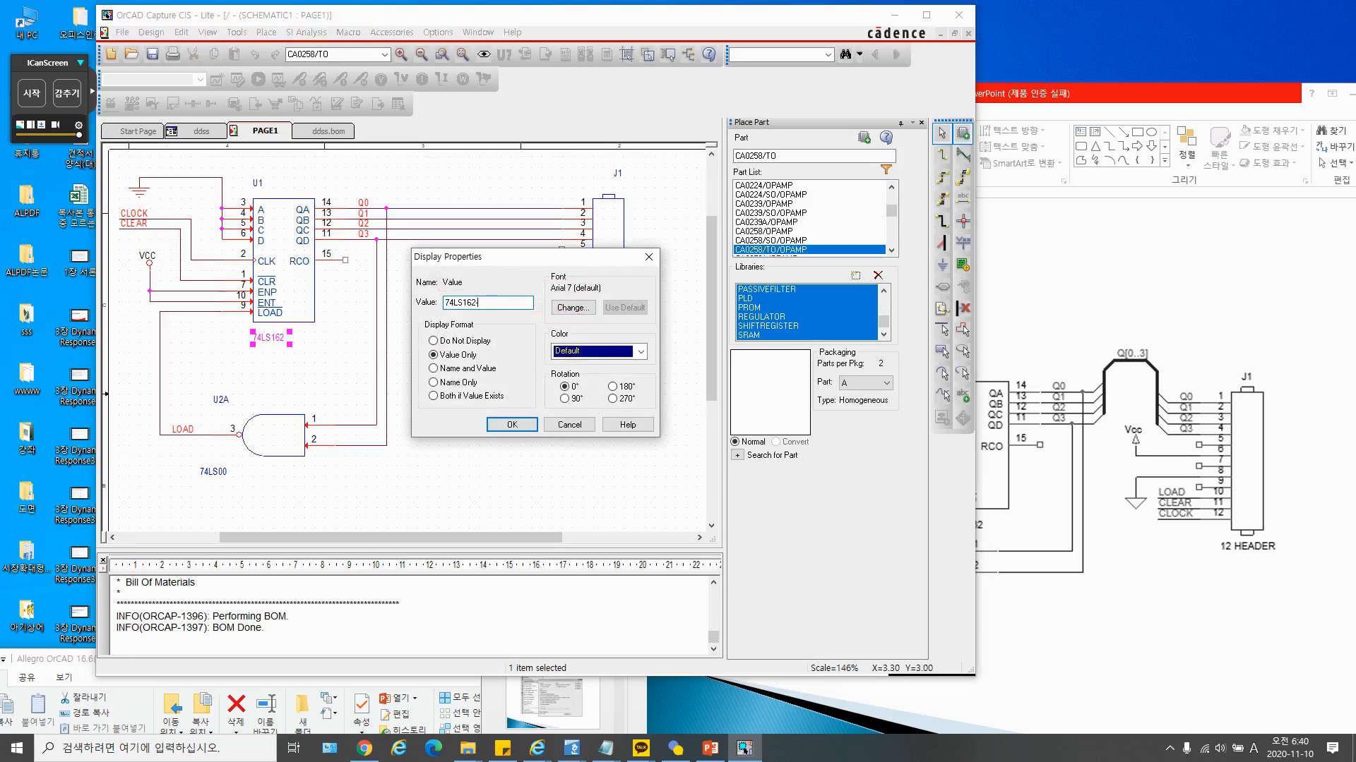
type("-smd")
key("Return")
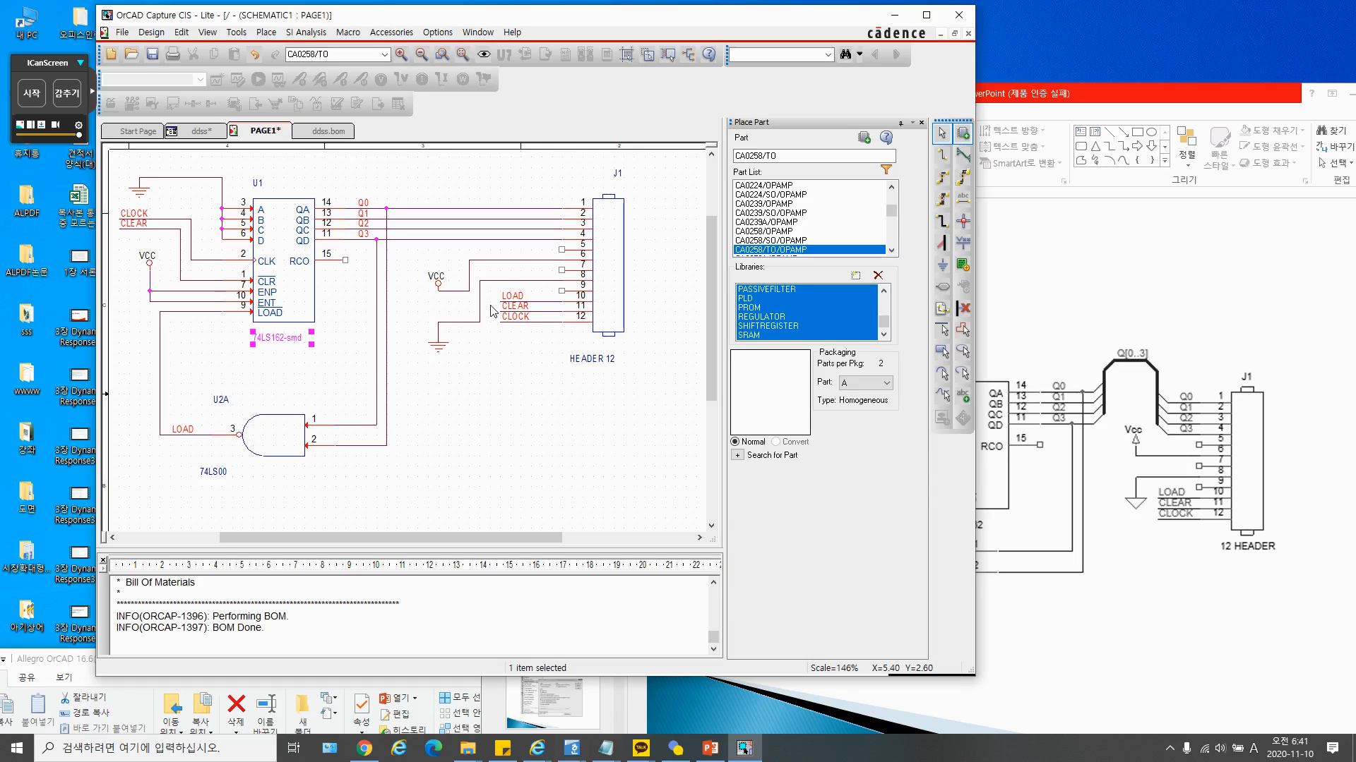
left_click(296, 345)
left_click(303, 338)
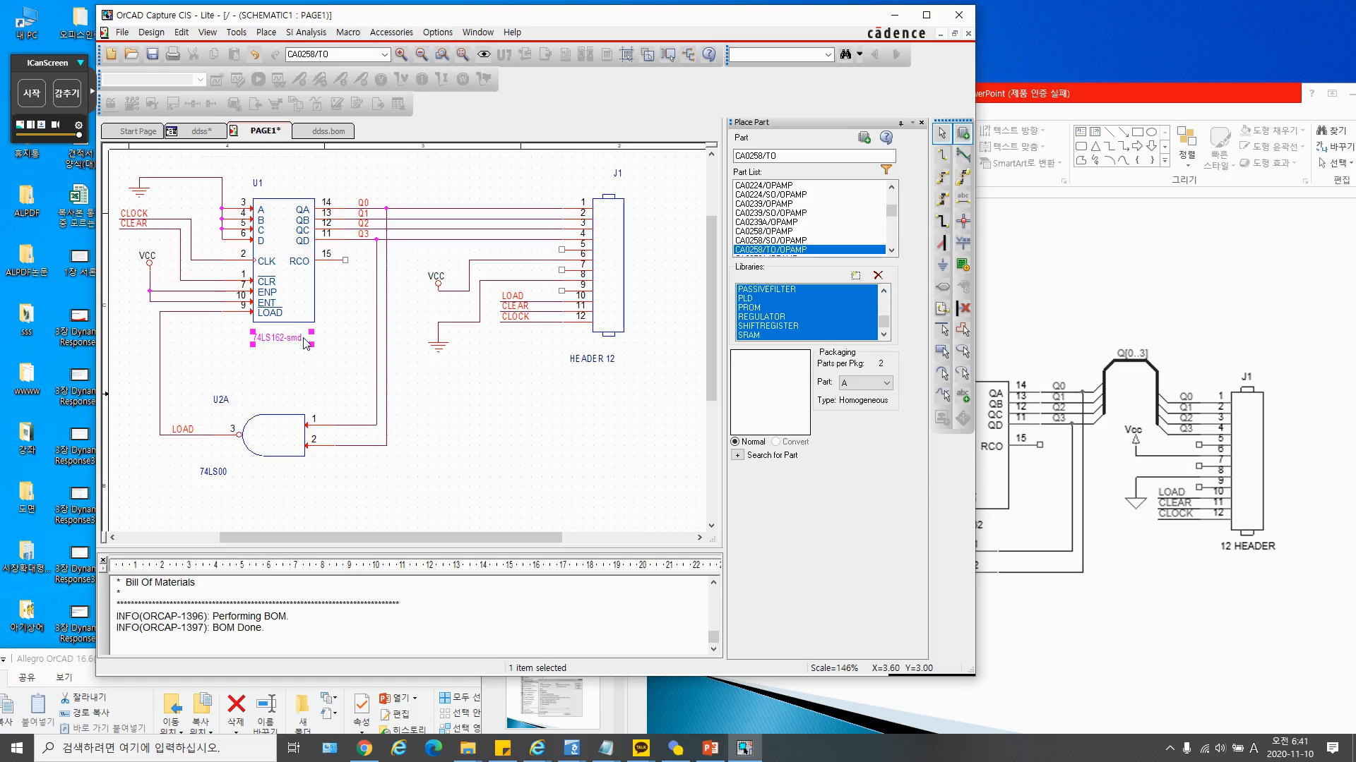
Change the value of NAND gate U2A to 74LS00/dip
left_click(215, 477)
double_click(212, 476)
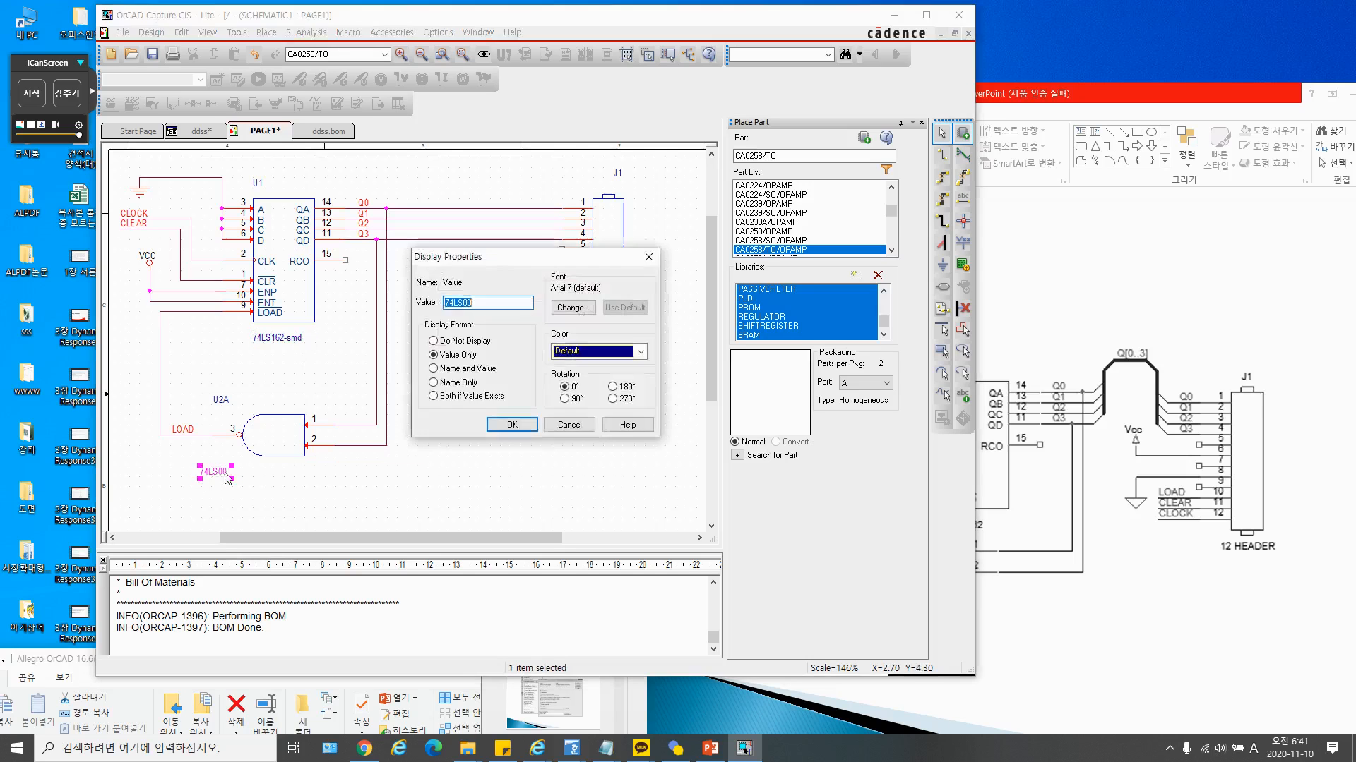
left_click(483, 306)
type("/dip")
key("Return")
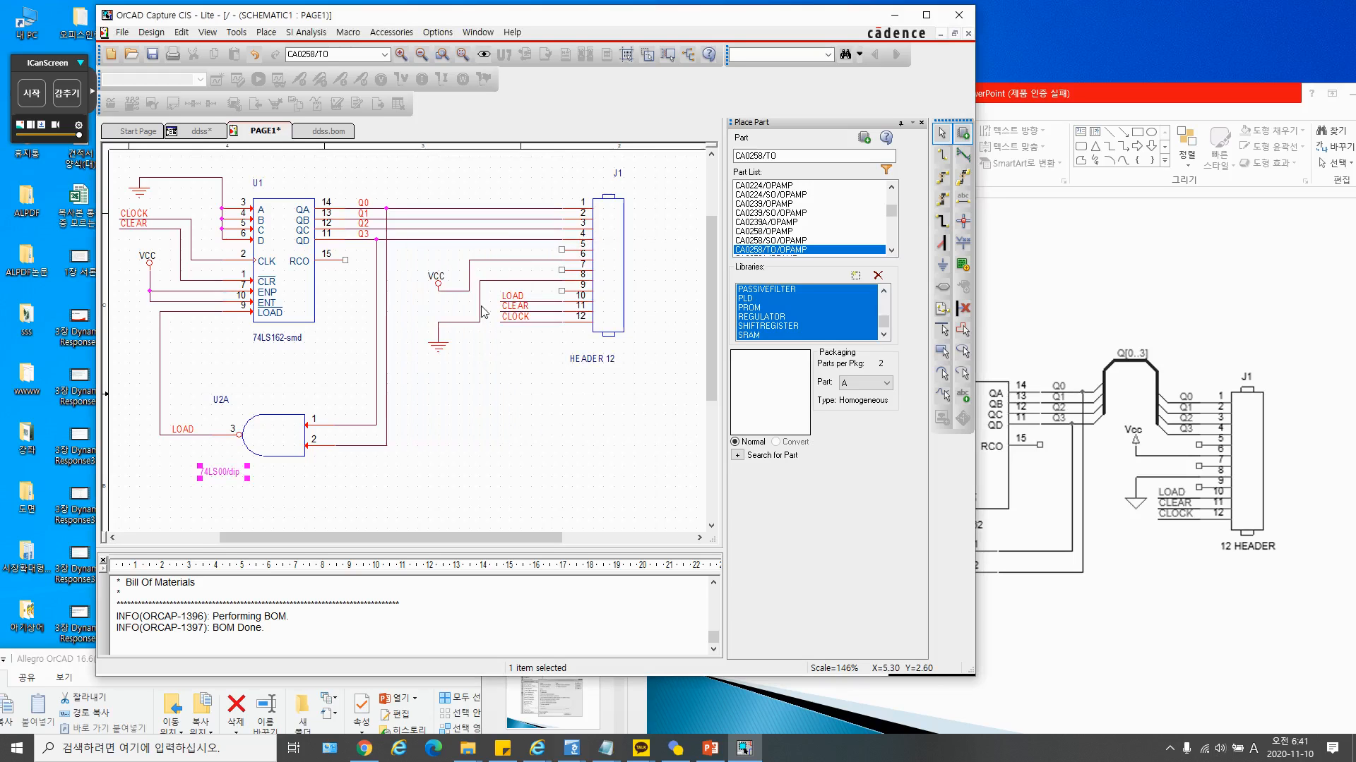
left_click(351, 489)
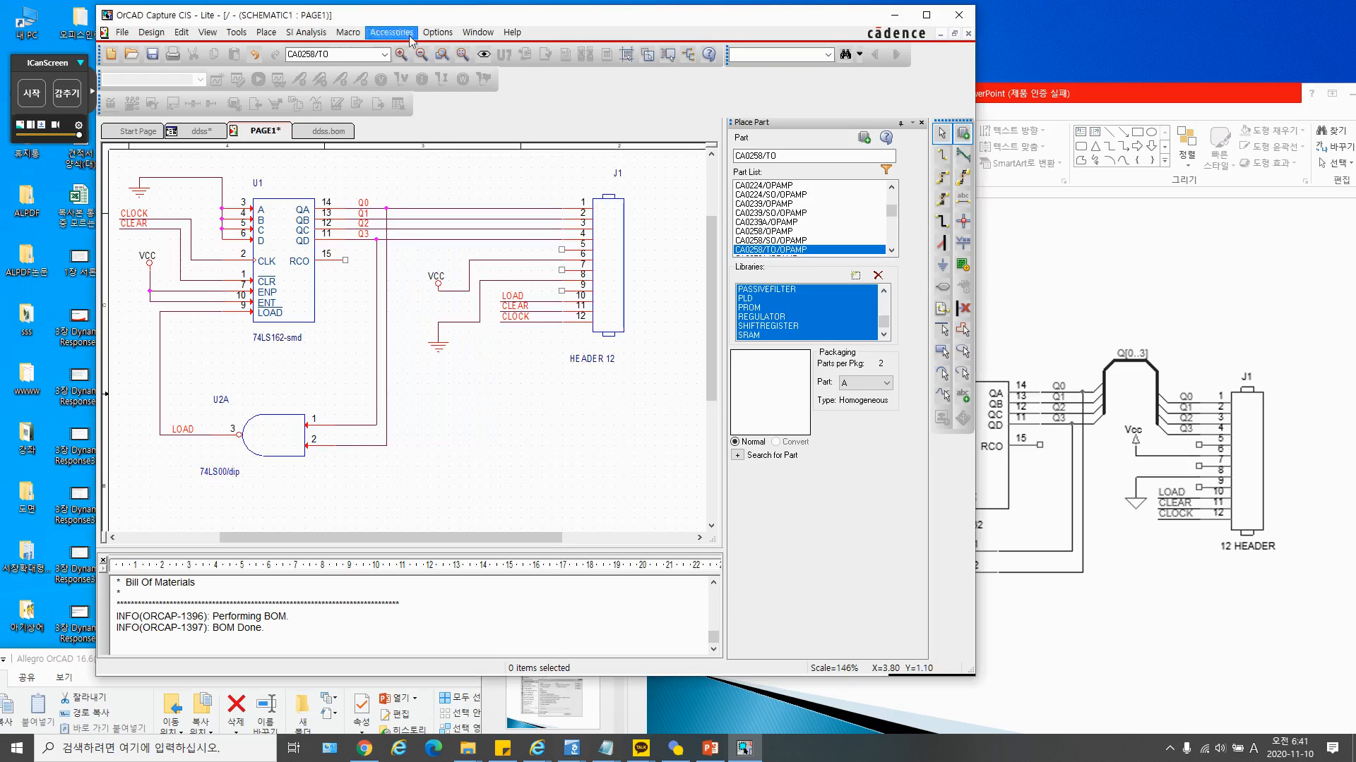
Regenerate the Bill of Materials for ddss.dsn with the default settings from the project view
left_click(202, 132)
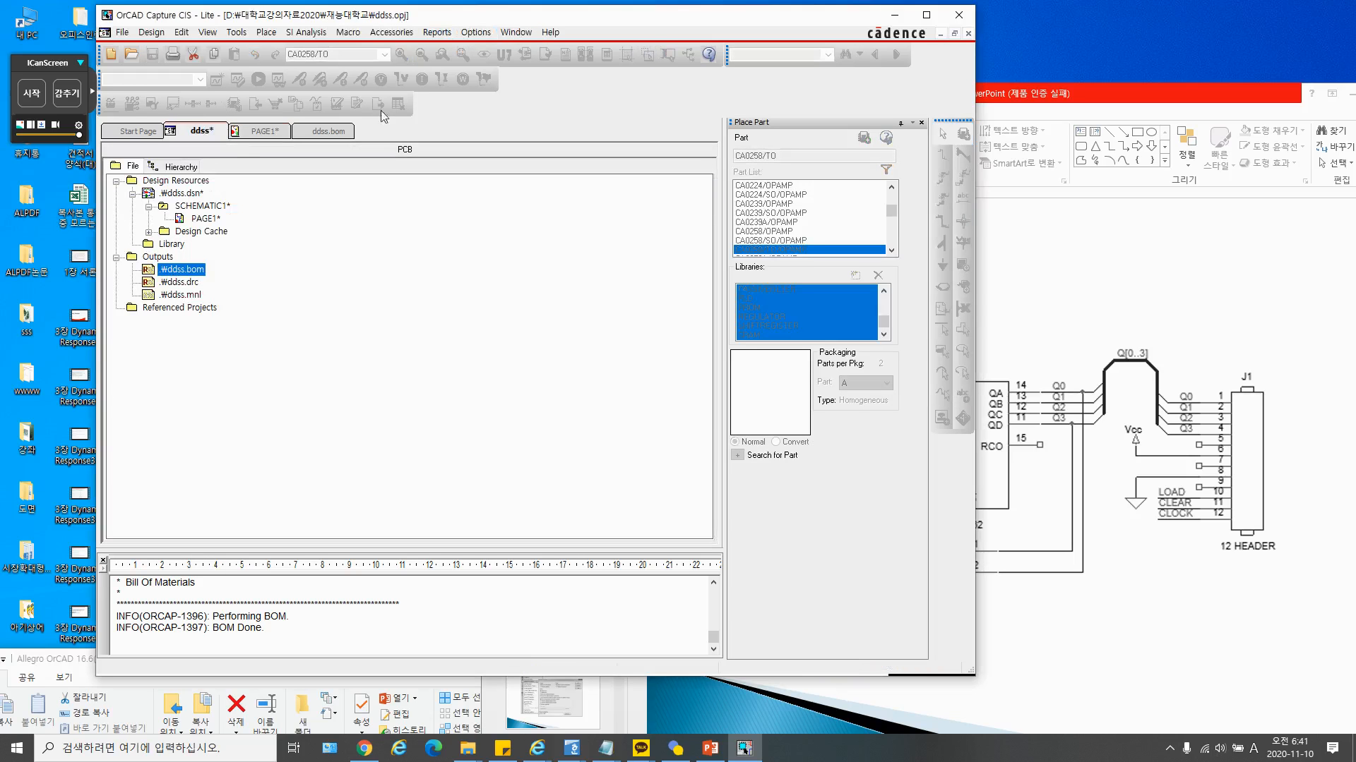
left_click(180, 193)
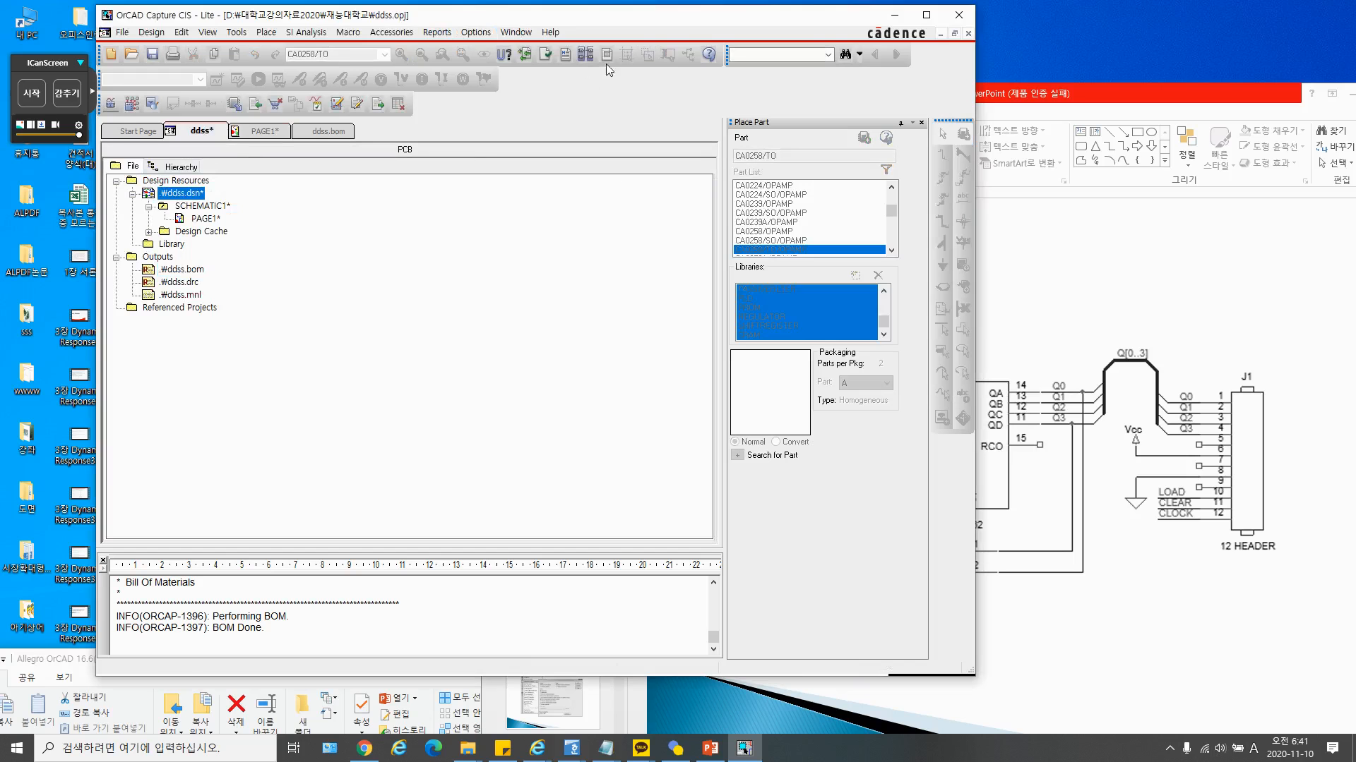
left_click(605, 60)
key("Return")
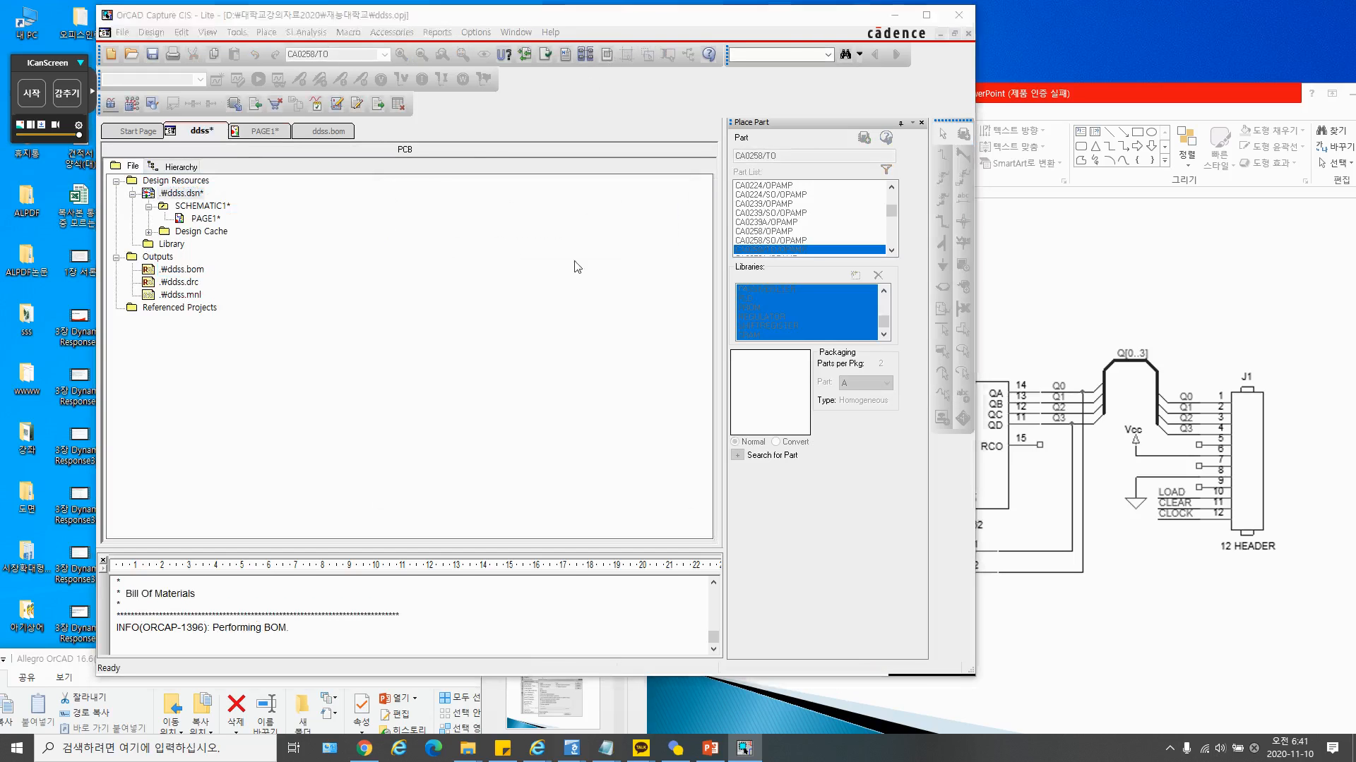
Open the regenerated ddss.bom and examine the Part entries for U1, U2 and J1
left_click(181, 271)
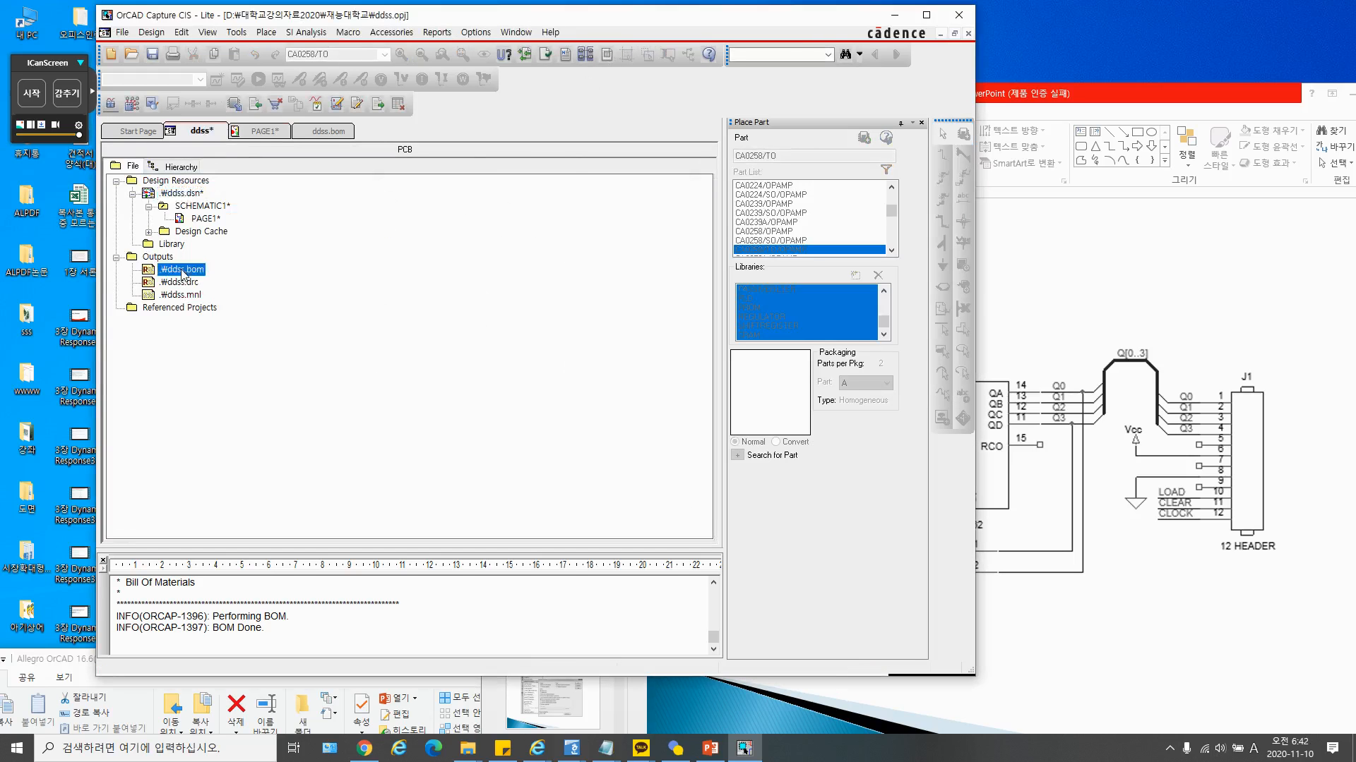
double_click(181, 272)
left_click_drag(209, 329, 254, 330)
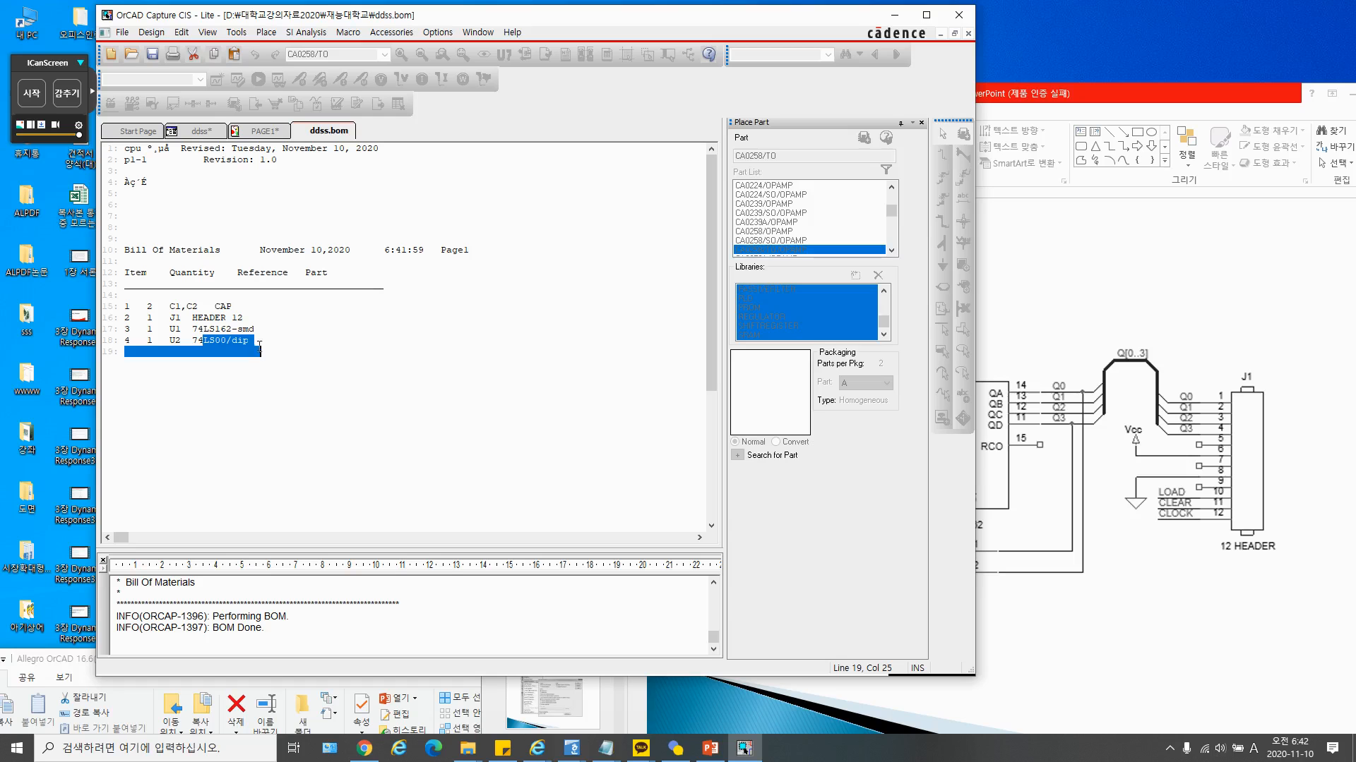
left_click(260, 352)
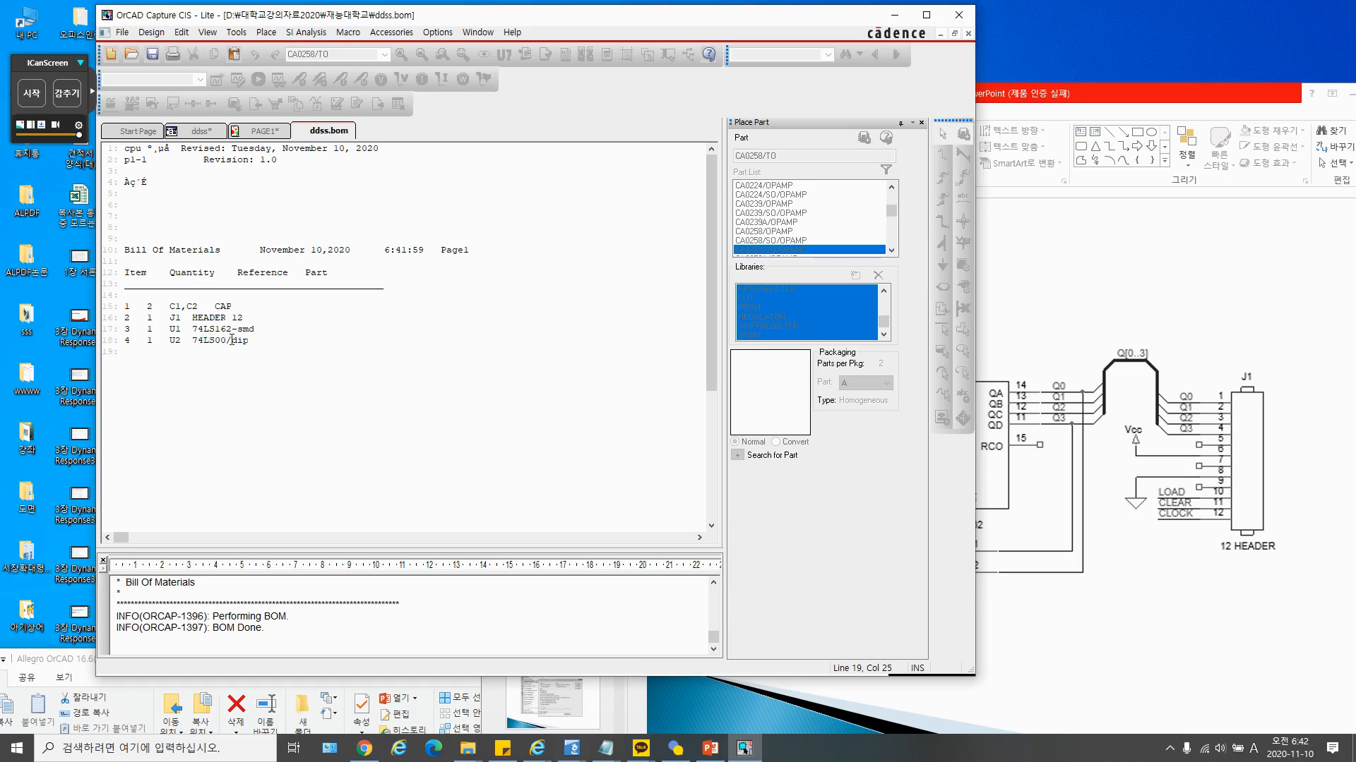
left_click_drag(232, 341, 248, 340)
left_click_drag(238, 329, 273, 334)
left_click_drag(192, 318, 249, 319)
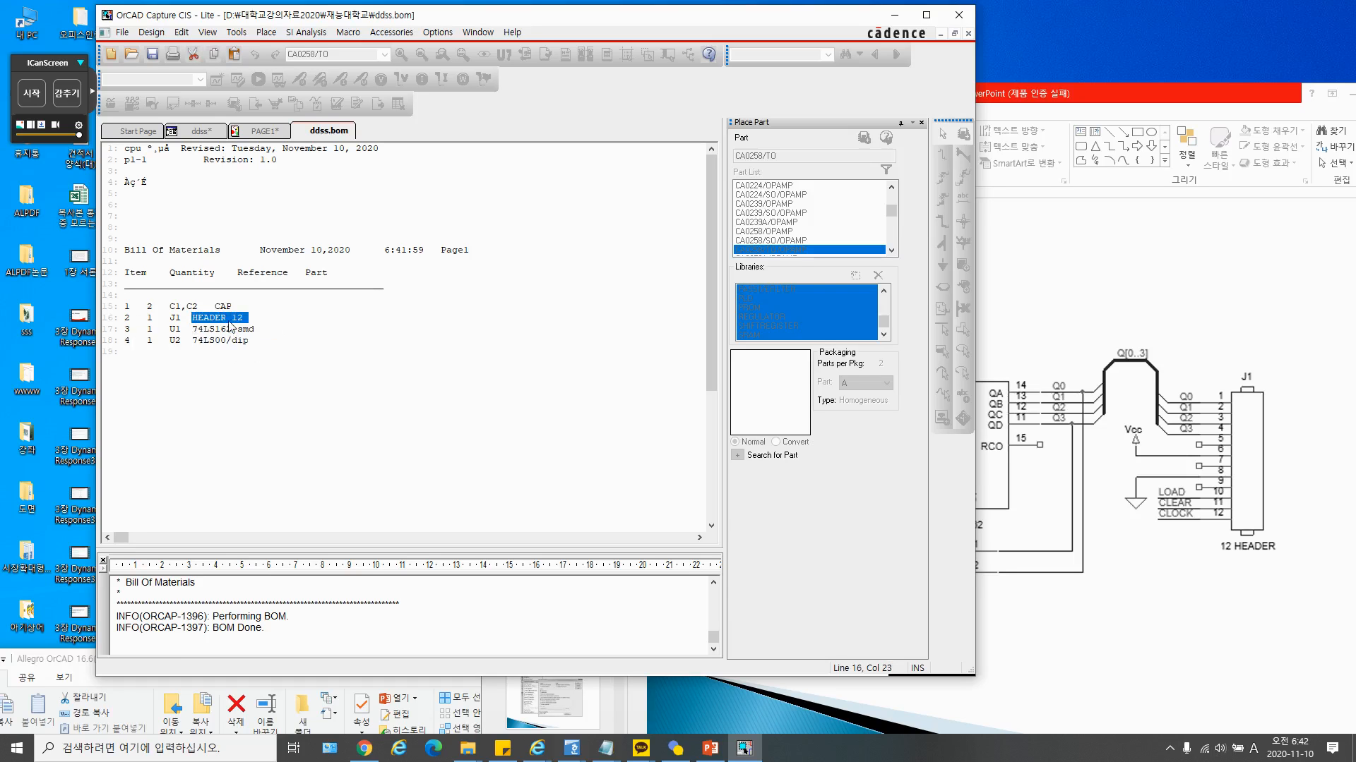
Append /1.5mm to the HEADER 12 part entry of J1 in the ddss.bom report
left_click(245, 319)
type("/")
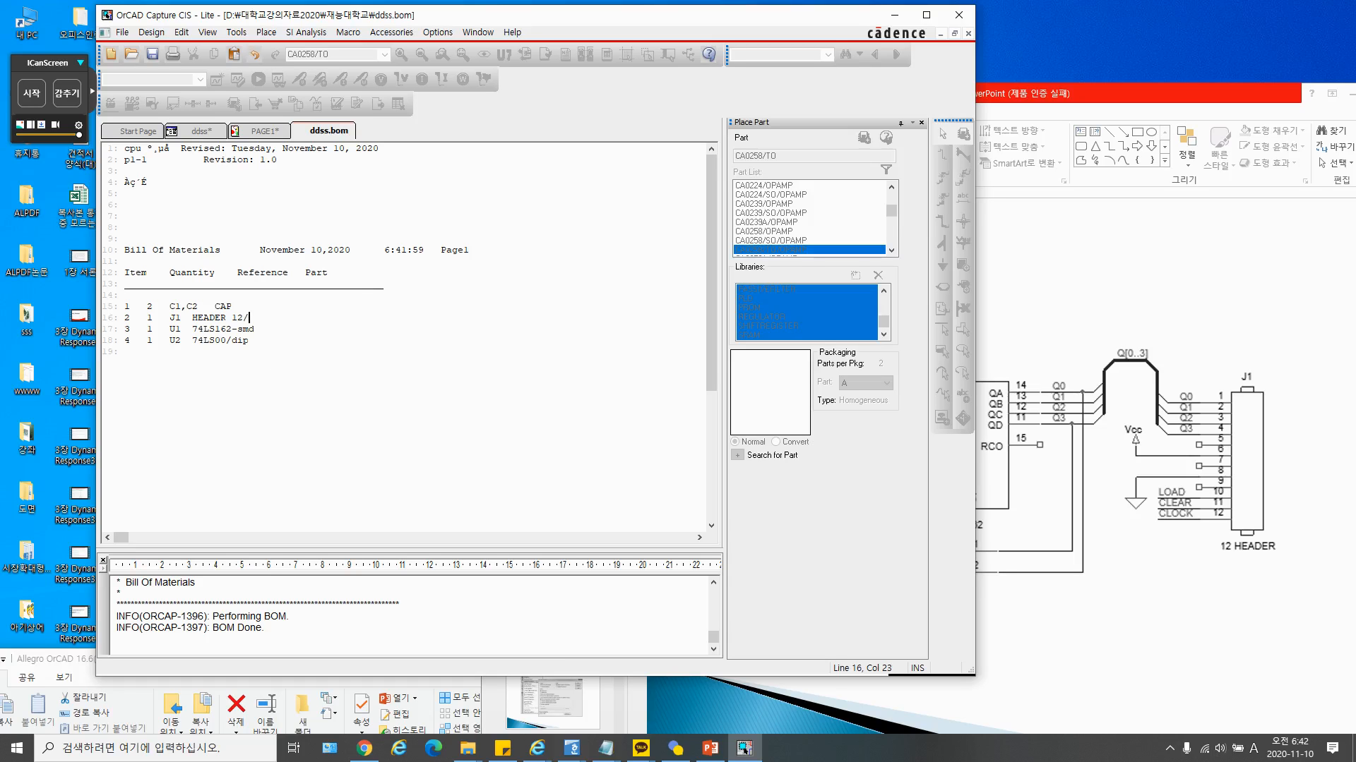
type("1.5mm")
Look at the PAGE1 schematic once more and return to the design files in the ddss project view
left_click(258, 131)
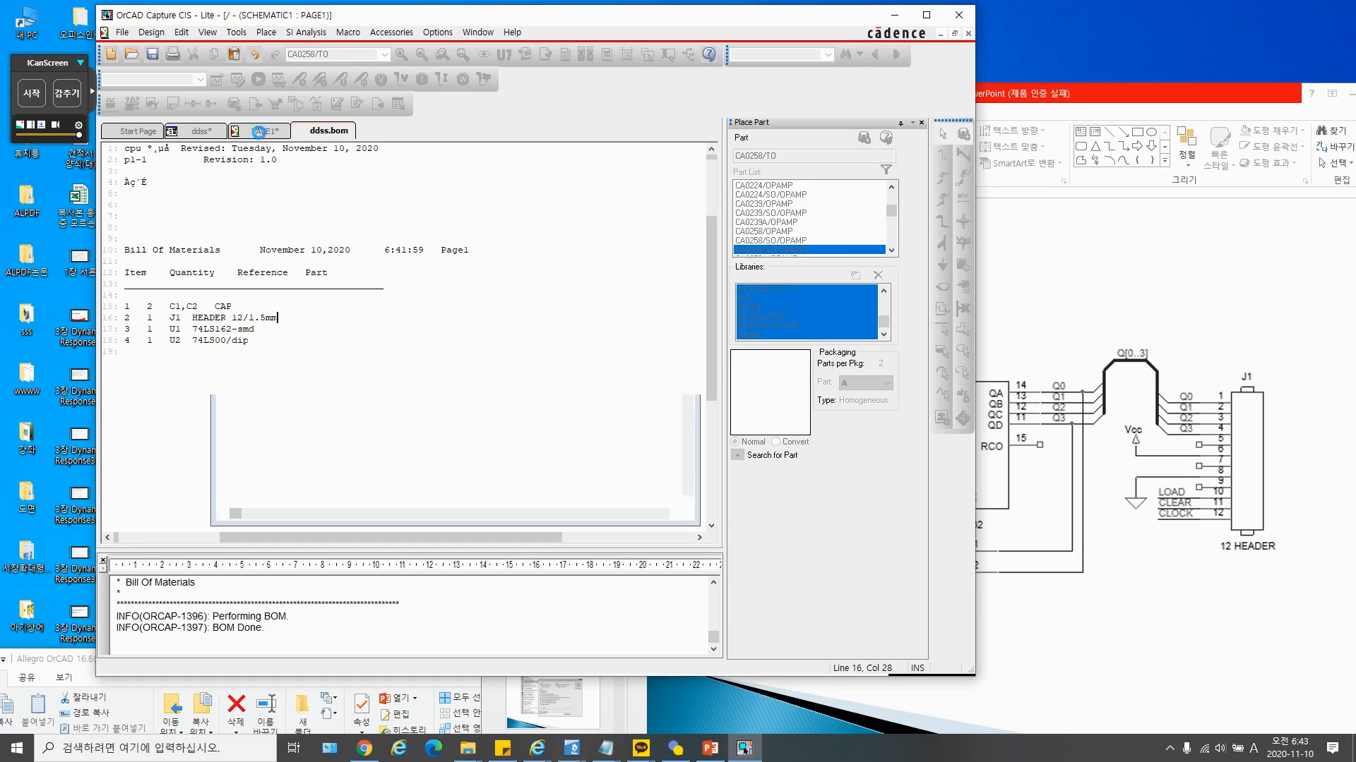
left_click(199, 132)
left_click(261, 132)
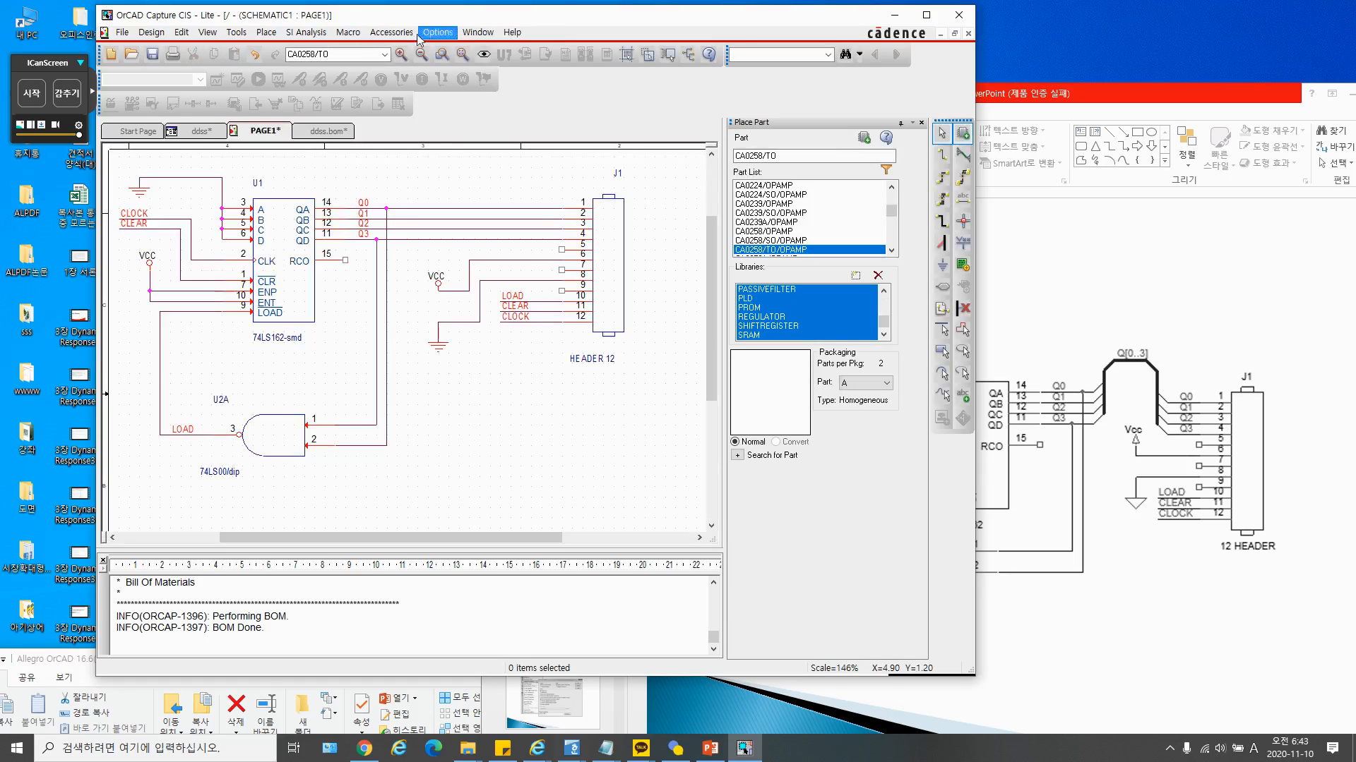
left_click(203, 132)
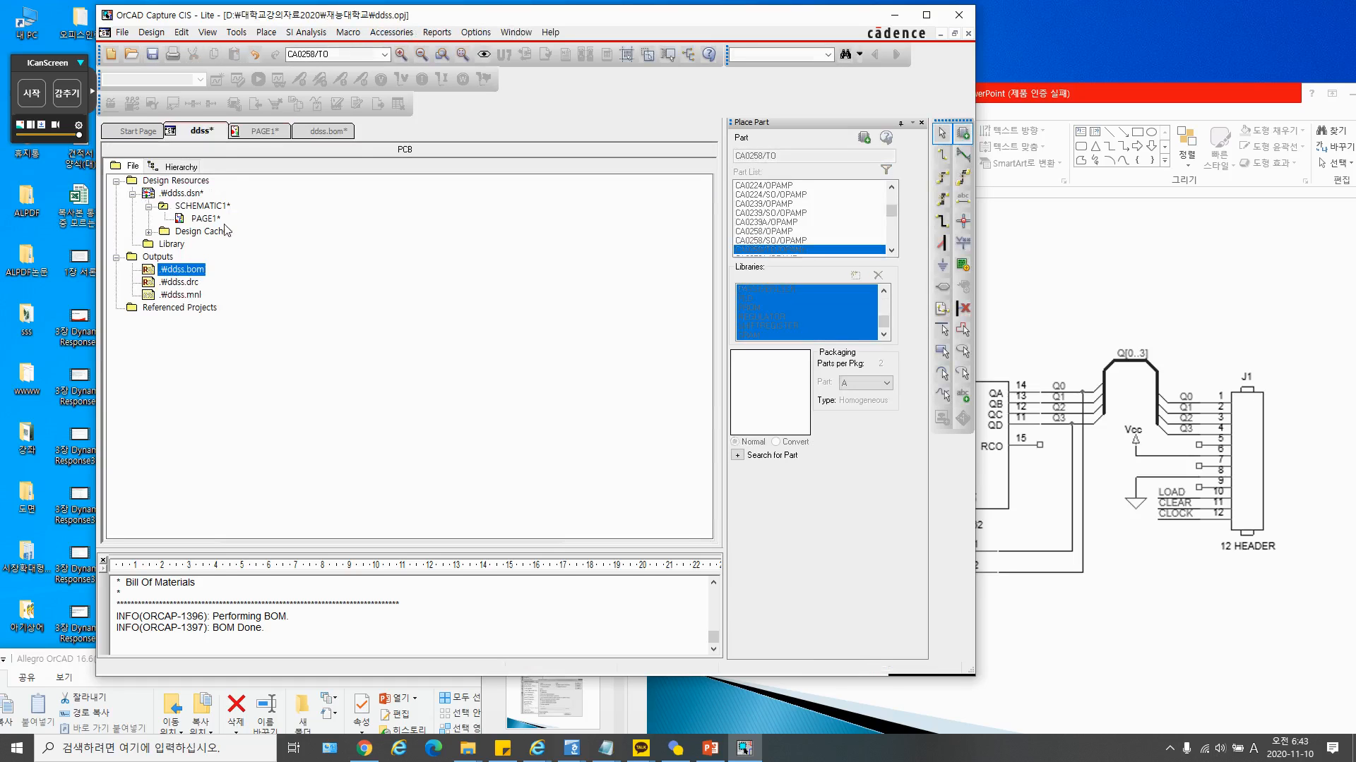
left_click(190, 194)
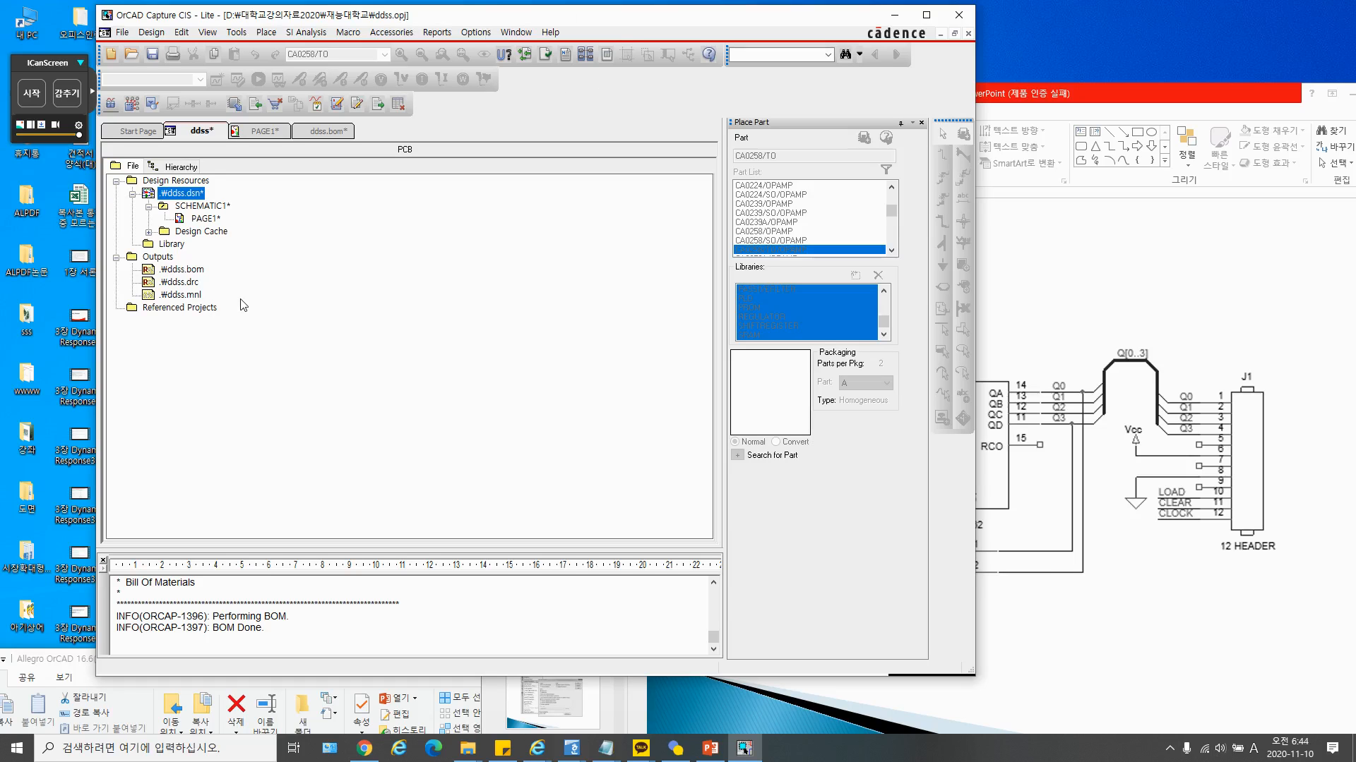
left_click(303, 240)
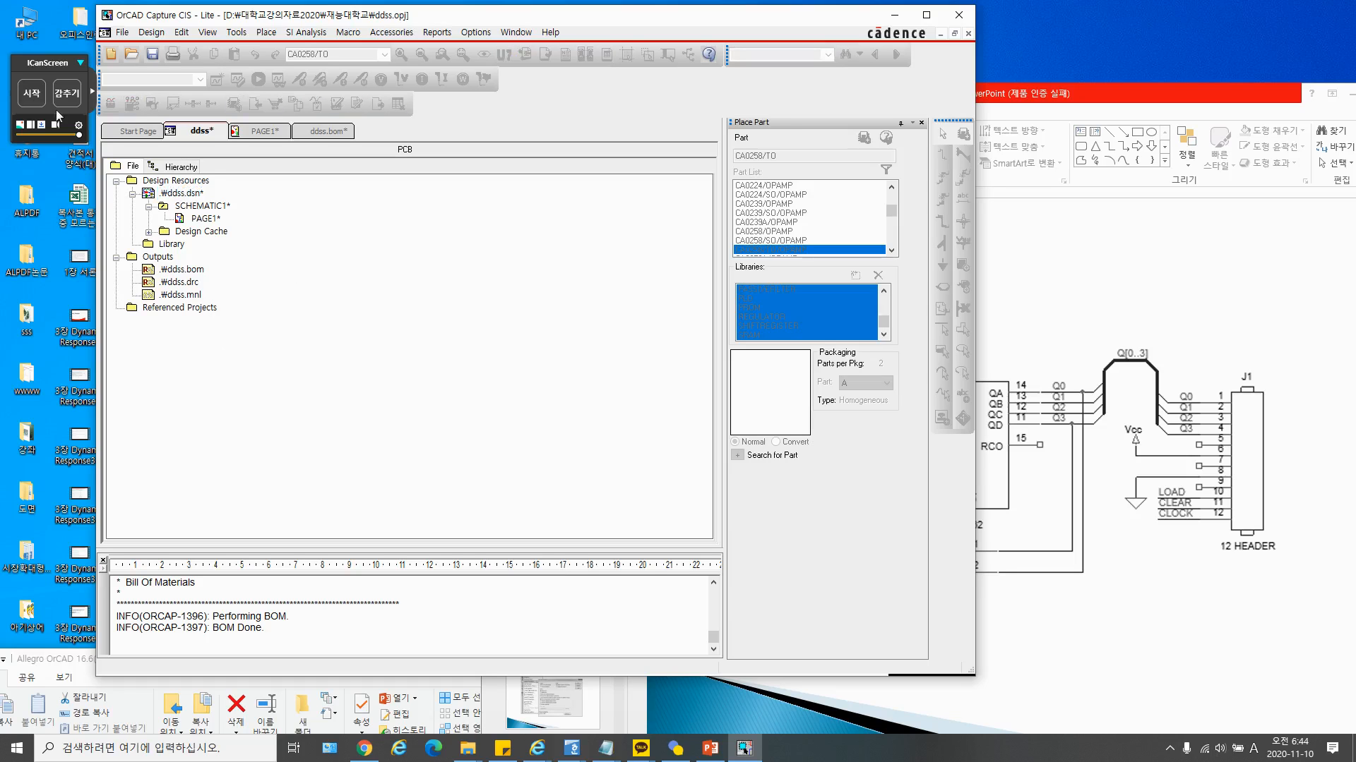
left_click(31, 94)
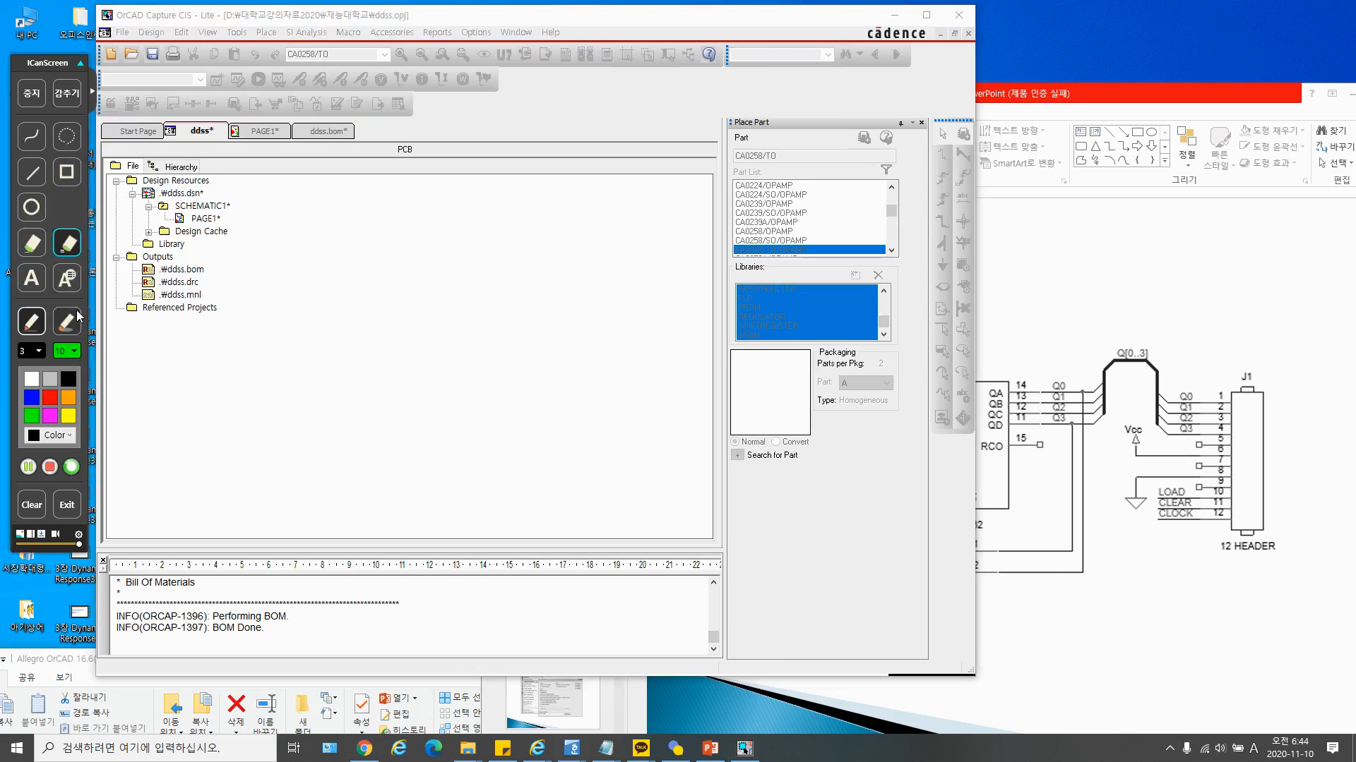